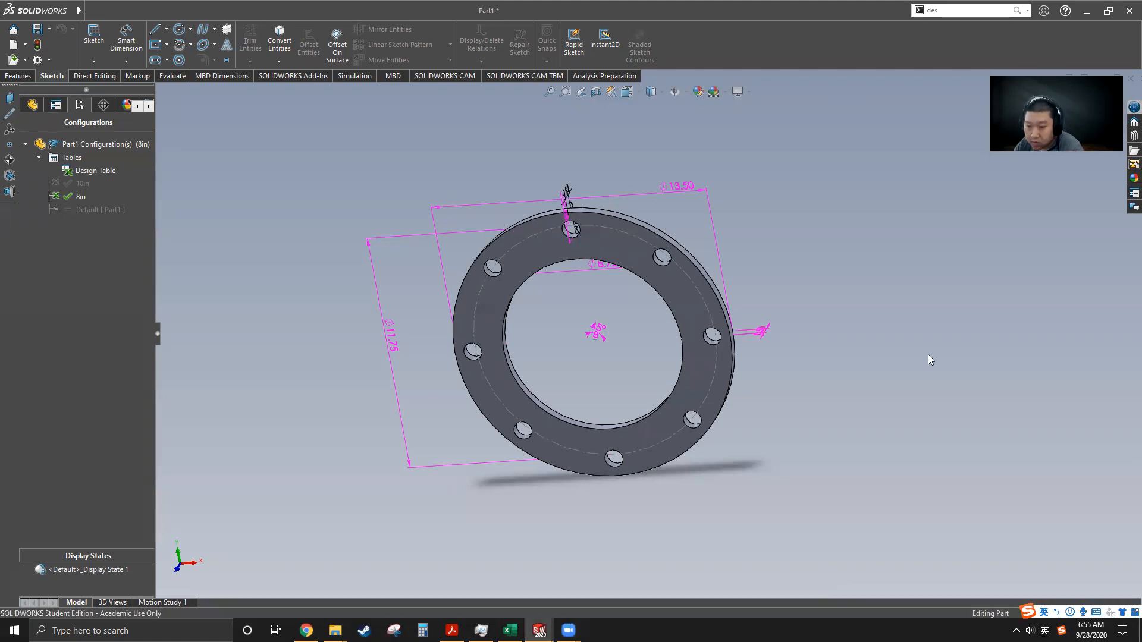
scroll(430, 250, up, 3)
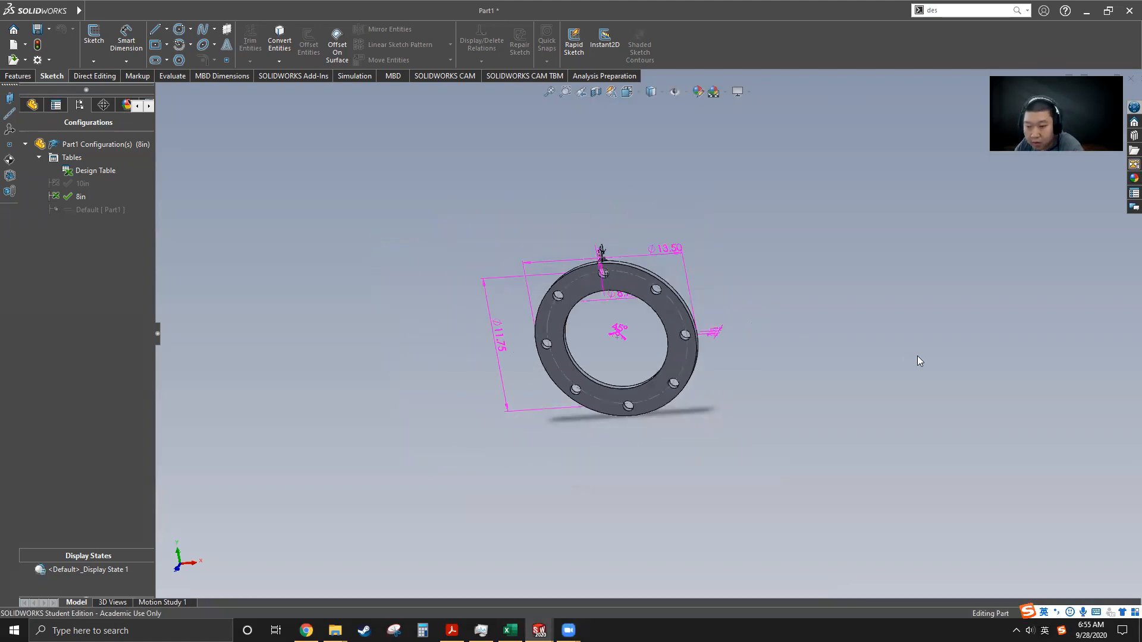
scroll(917, 356, down, 3)
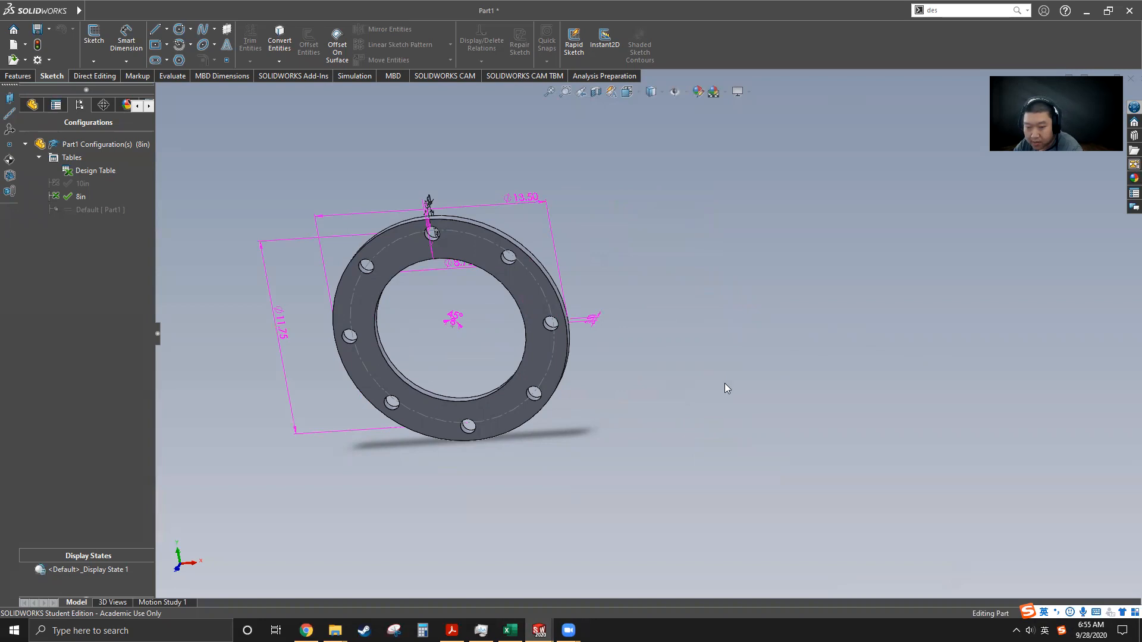
scroll(773, 407, up, 1)
scroll(389, 262, down, 2)
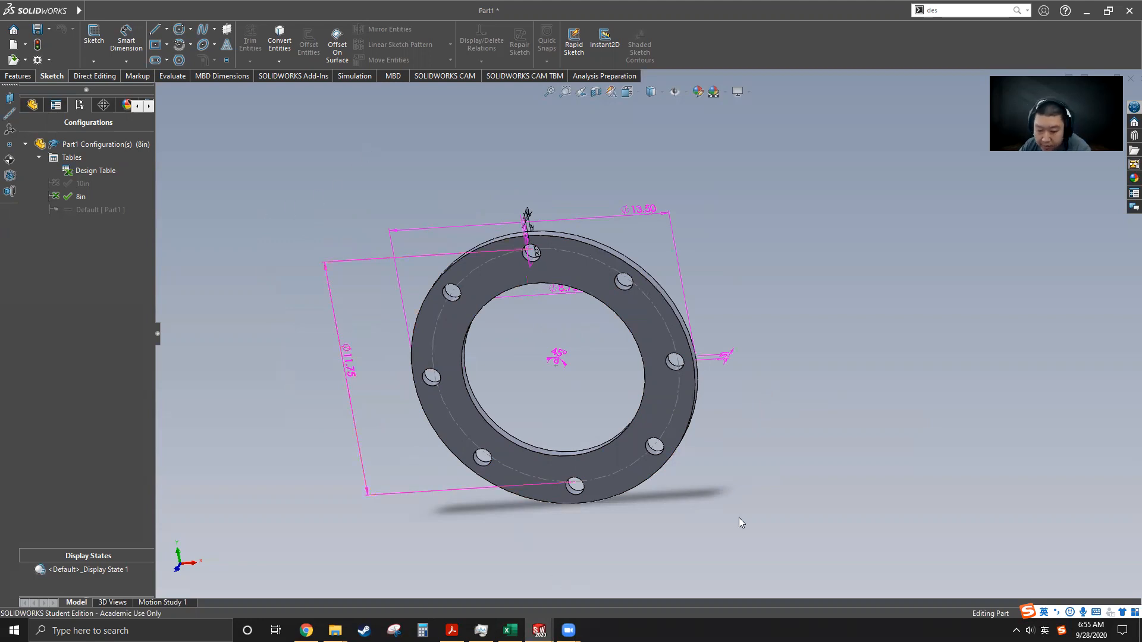
mouse_move(539, 630)
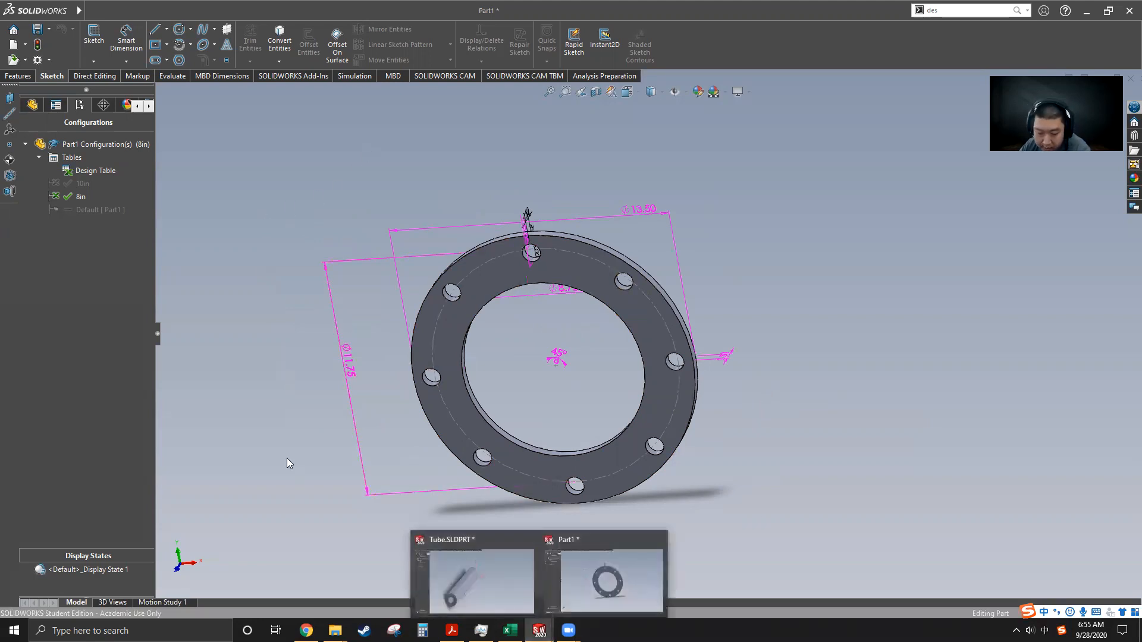
middle_drag(657, 349, 571, 321)
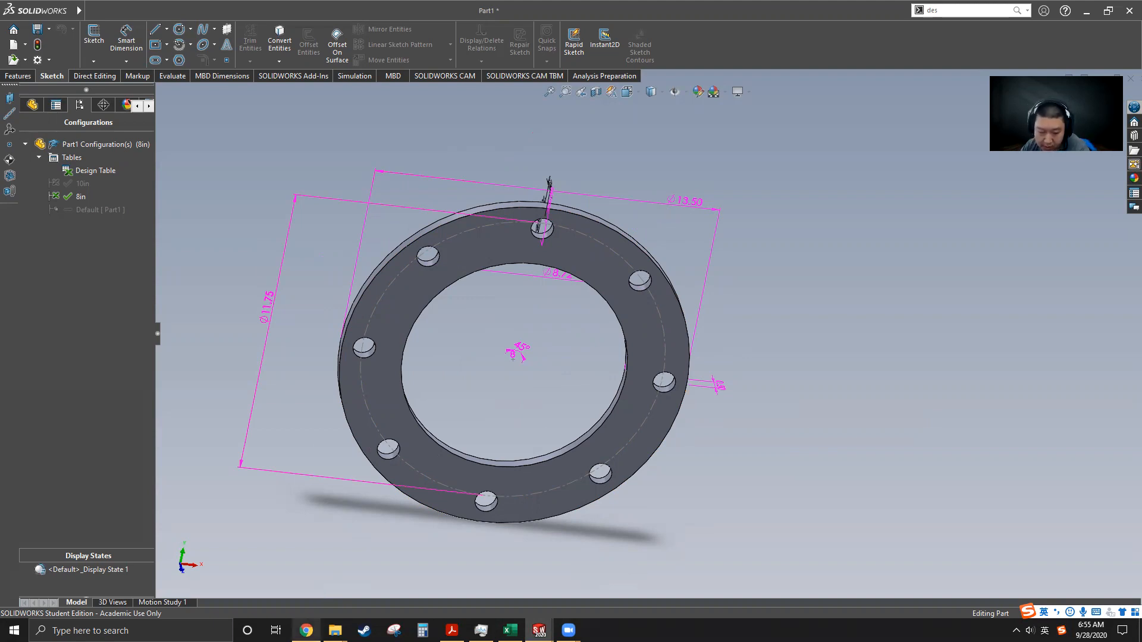
Step: Switch to Chrome and examine the rjsales.com plate flange drawing and dimension table, covering thickness, diameters, hole count and bolt circle per pipe size
click(306, 630)
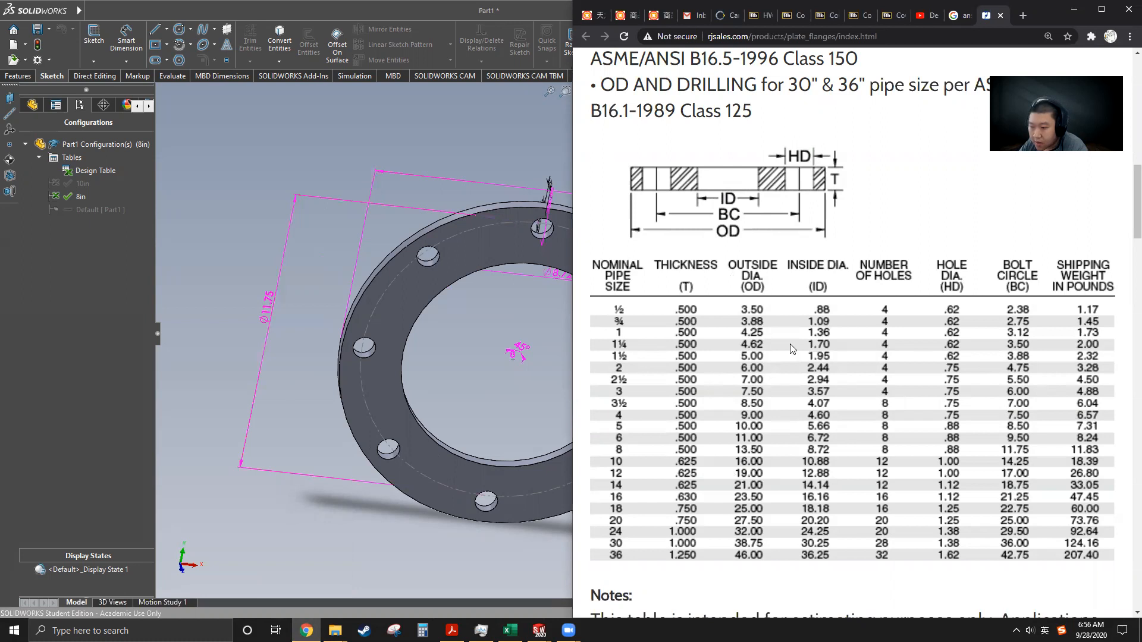
scroll(907, 345, down, 4)
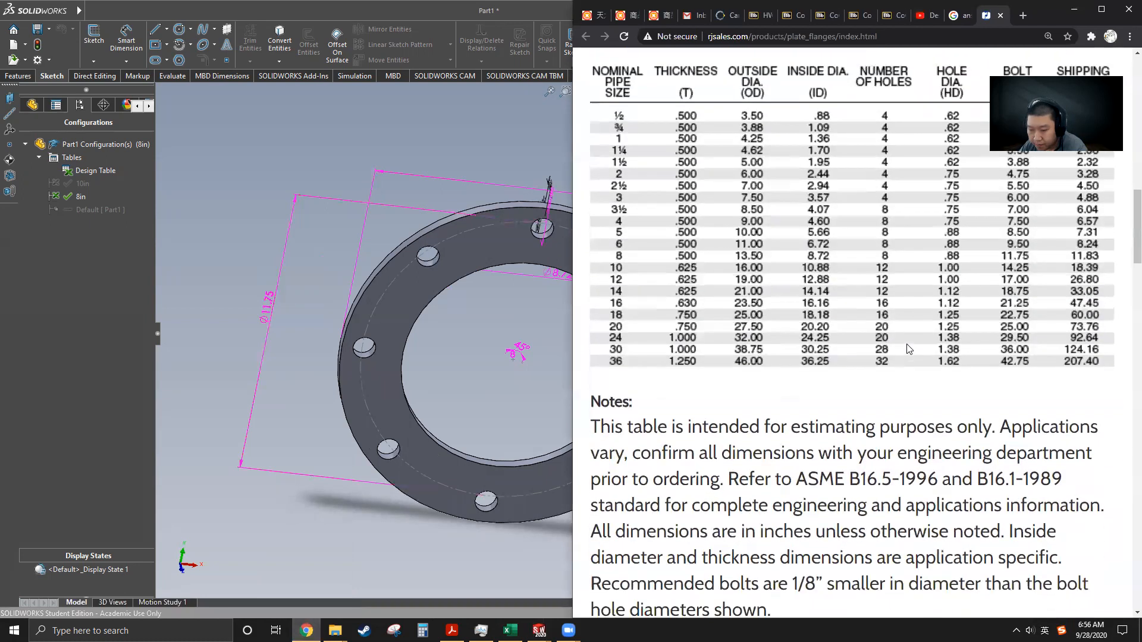
scroll(908, 345, up, 4)
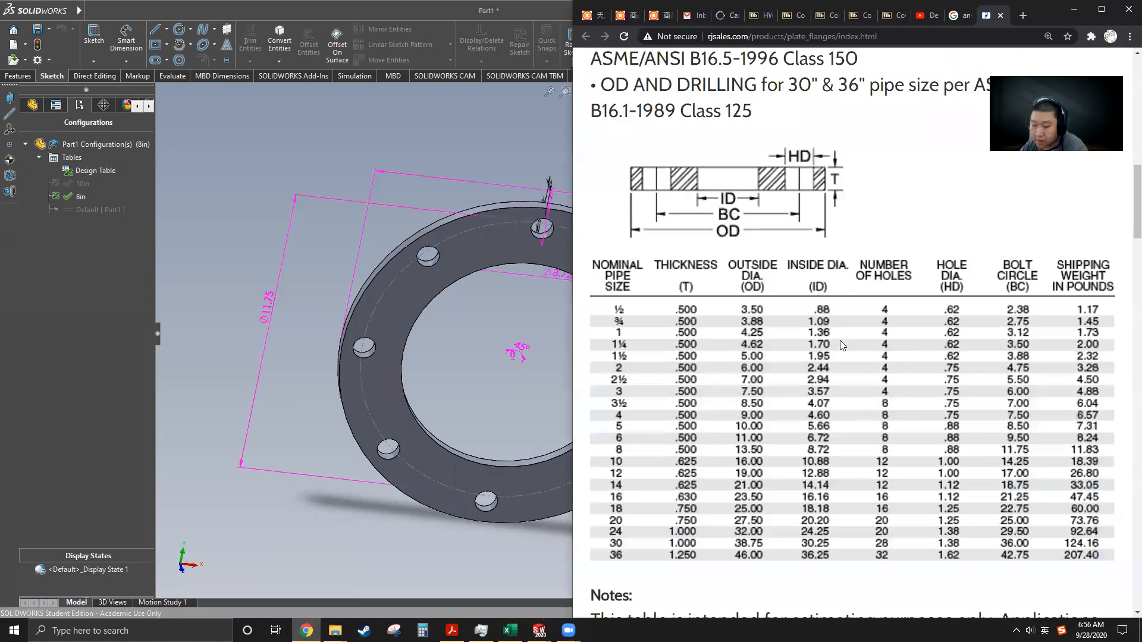
scroll(842, 345, down, 1)
scroll(839, 339, up, 2)
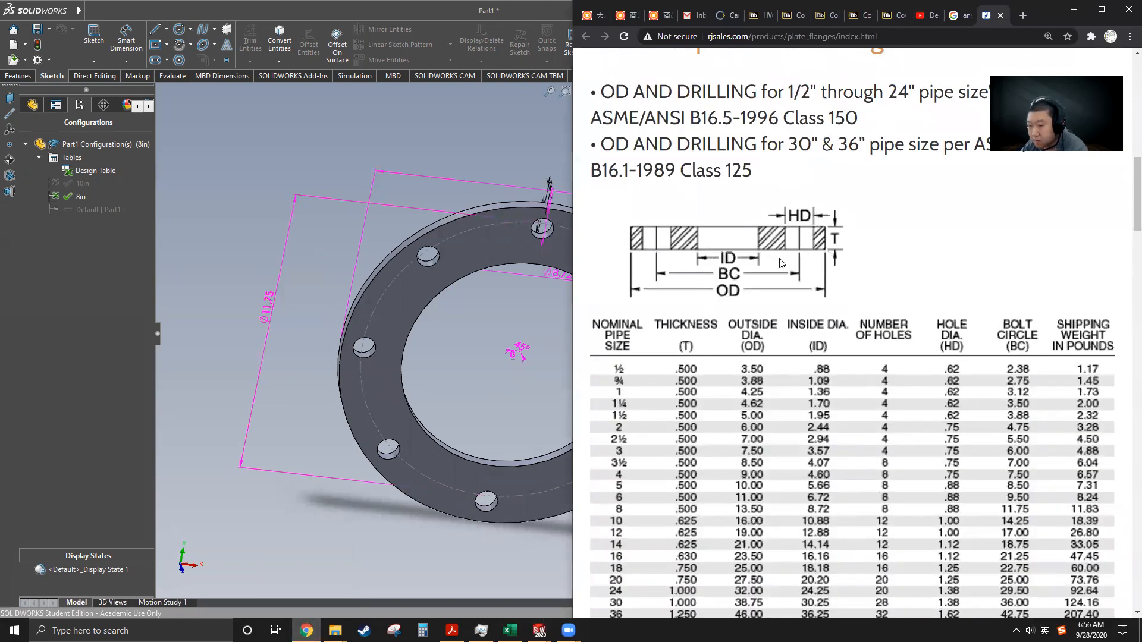
scroll(886, 267, down, 2)
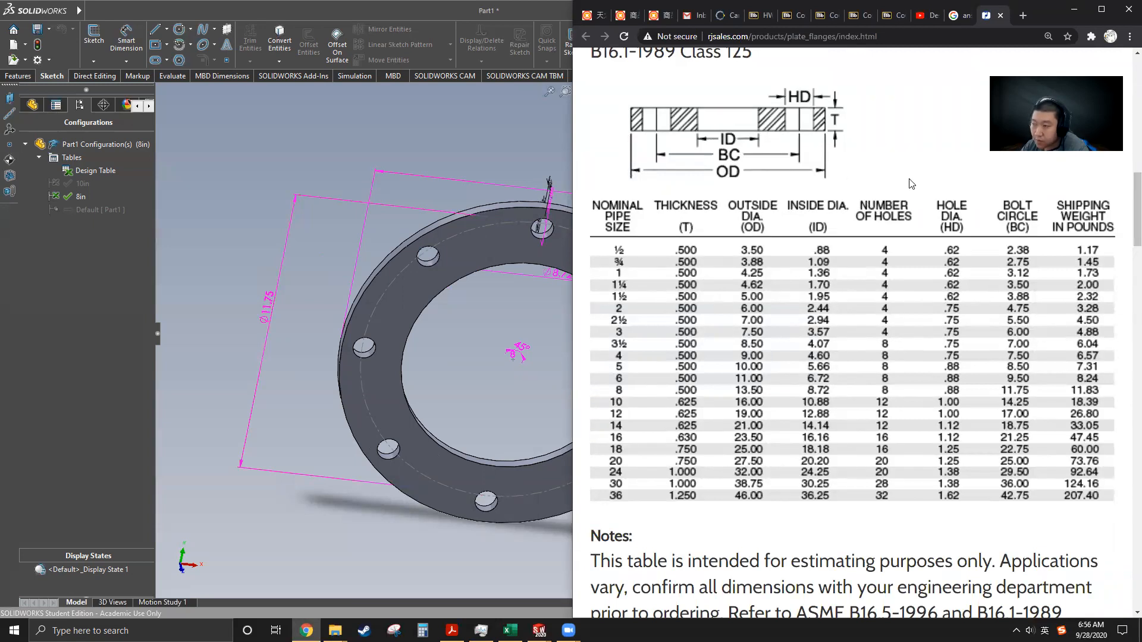
click(1080, 11)
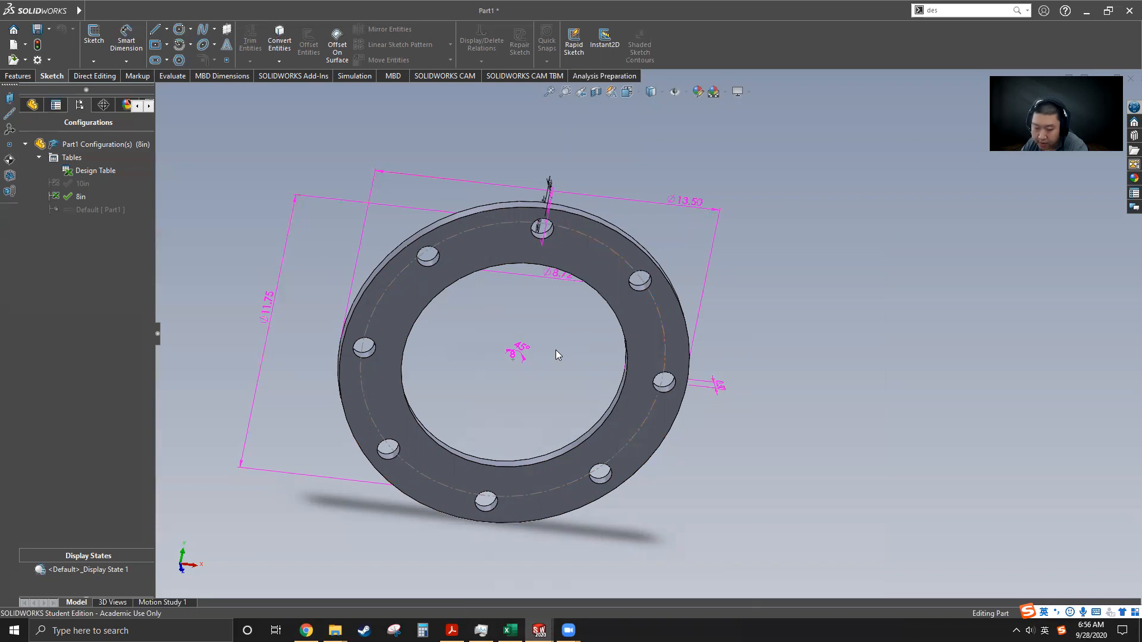
click(306, 630)
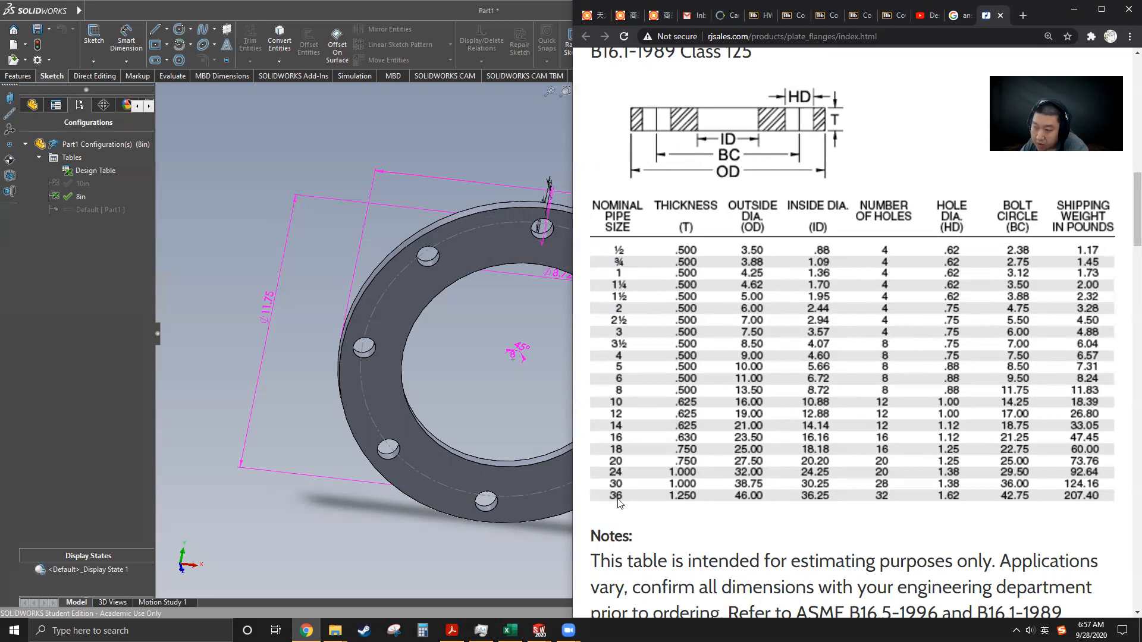
click(1074, 10)
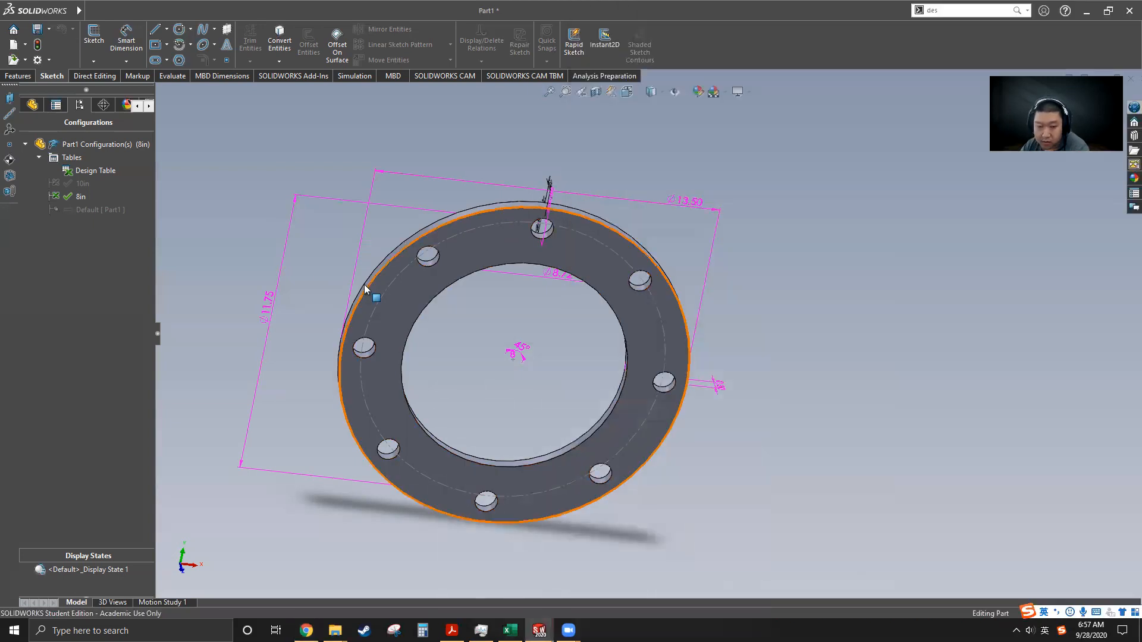
scroll(674, 399, up, 3)
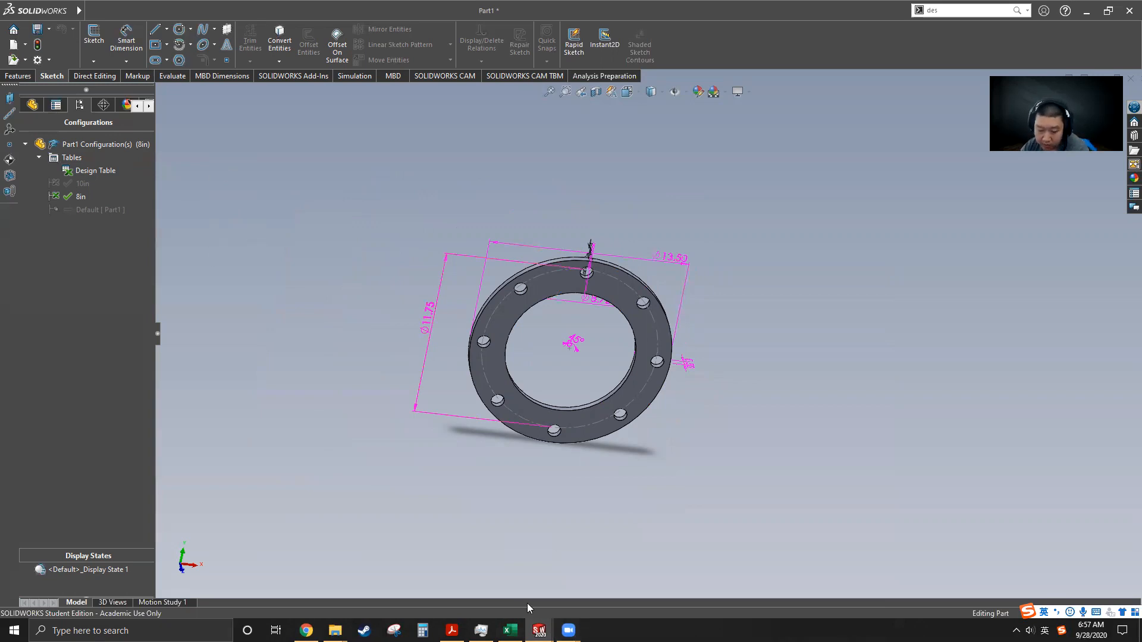
mouse_move(510, 630)
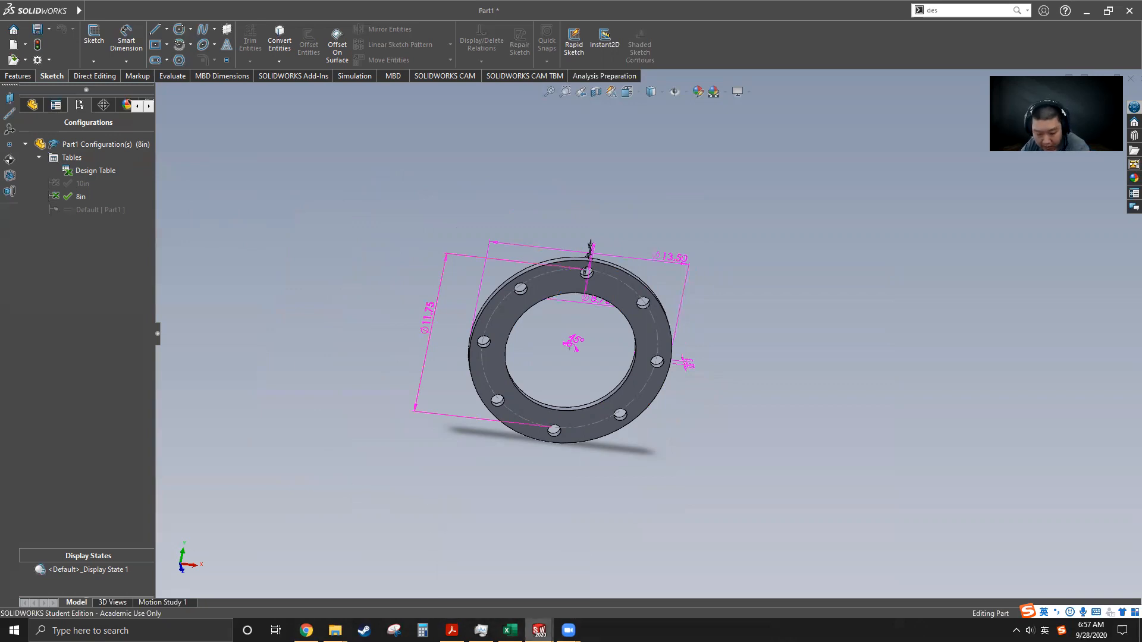
key(alt+Tab)
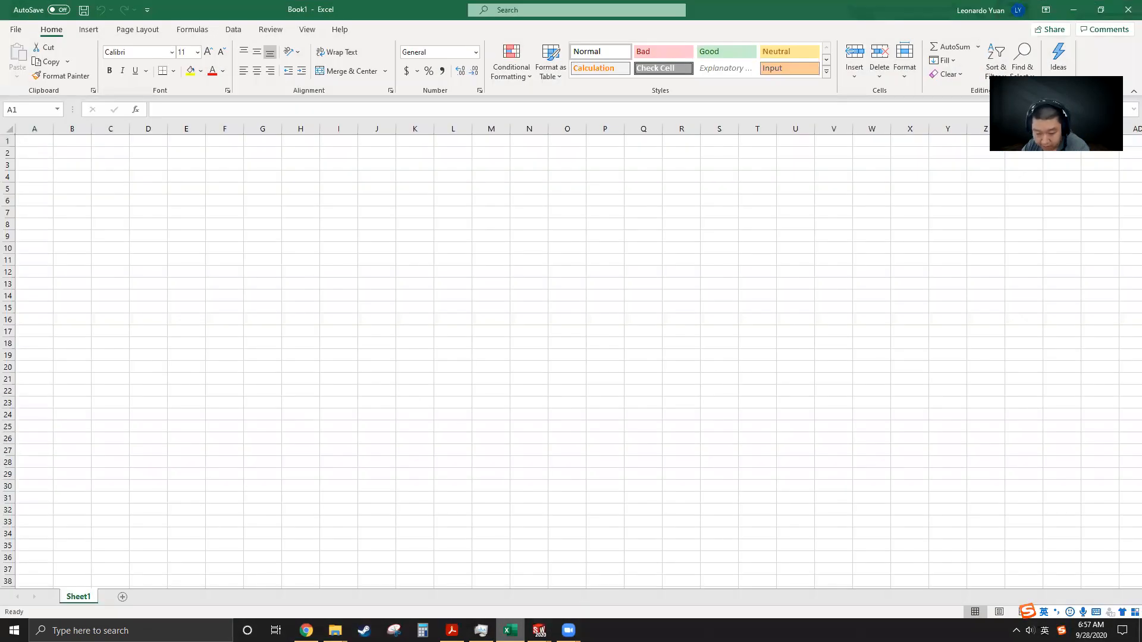
click(509, 631)
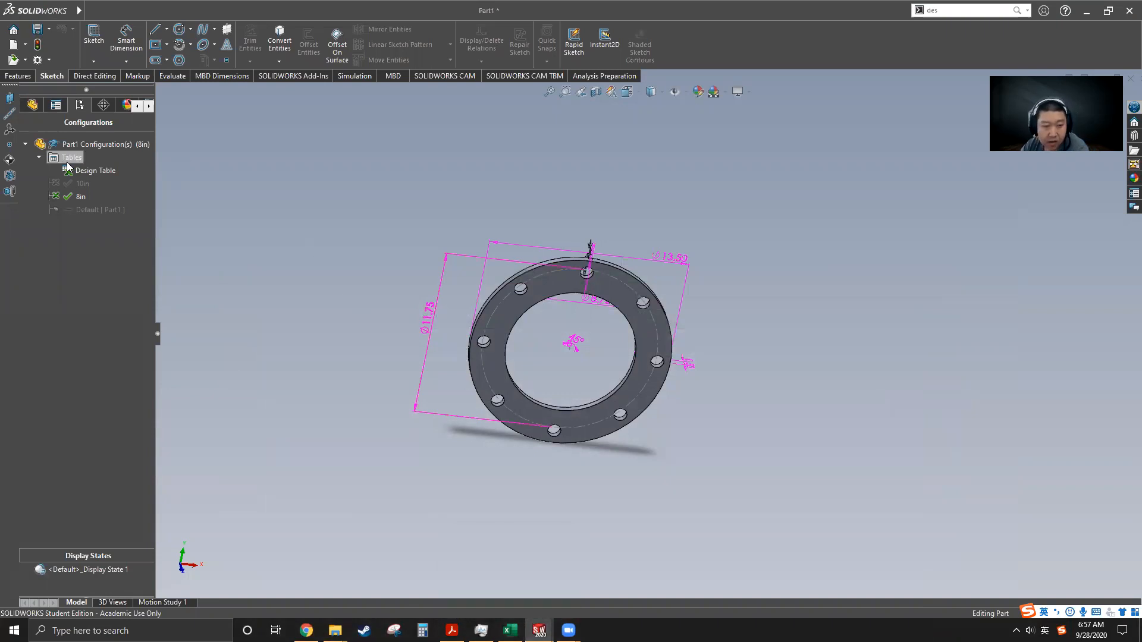
click(32, 105)
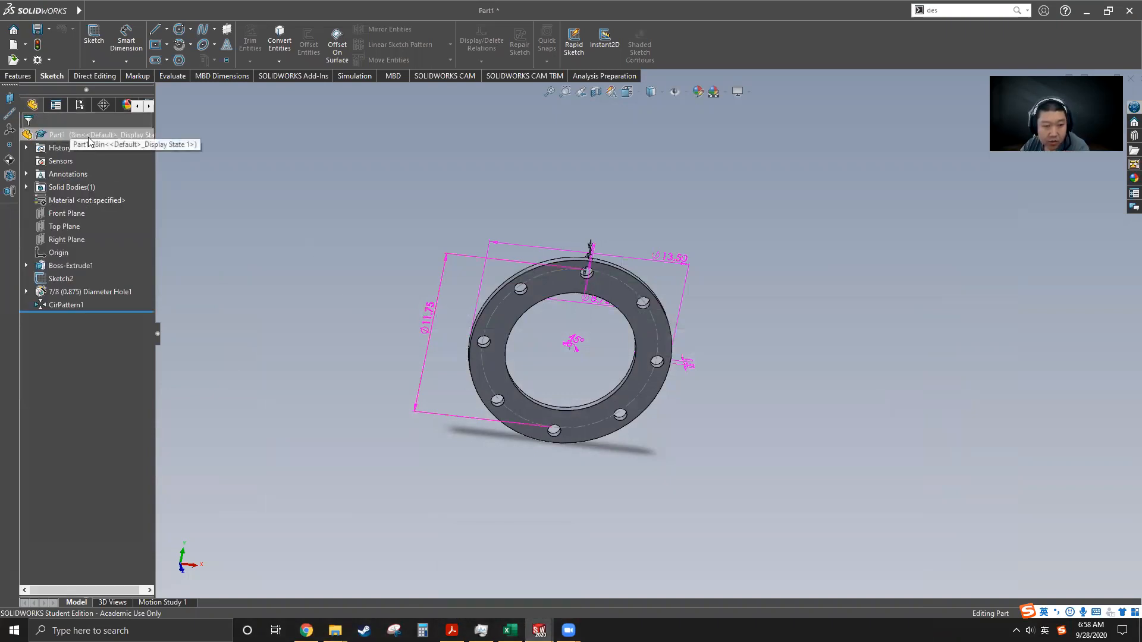
click(80, 105)
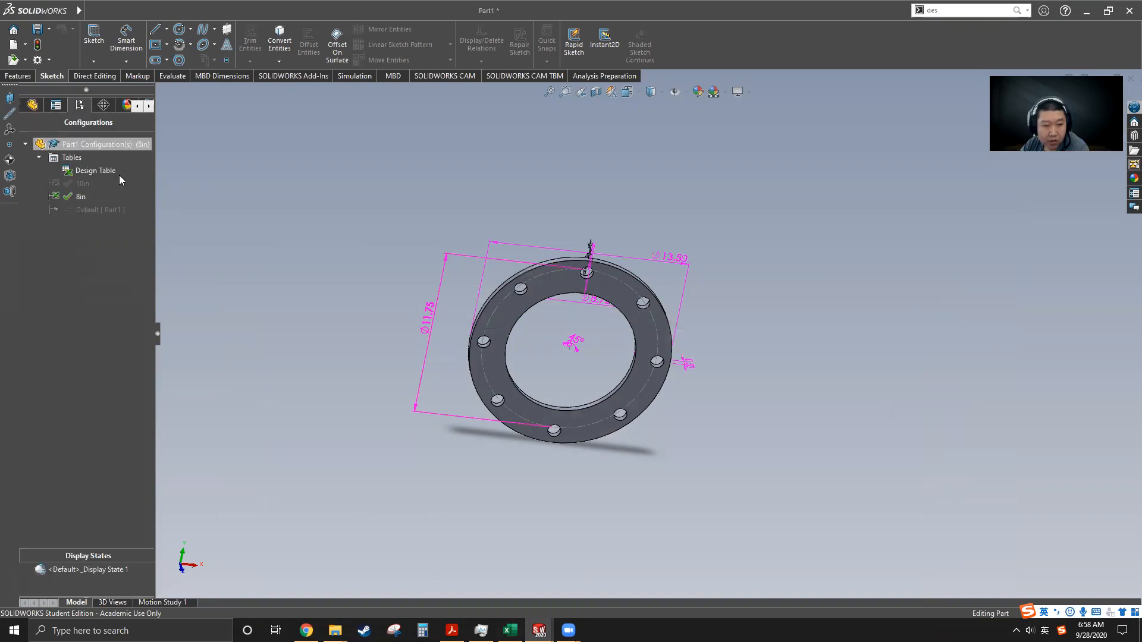
click(77, 184)
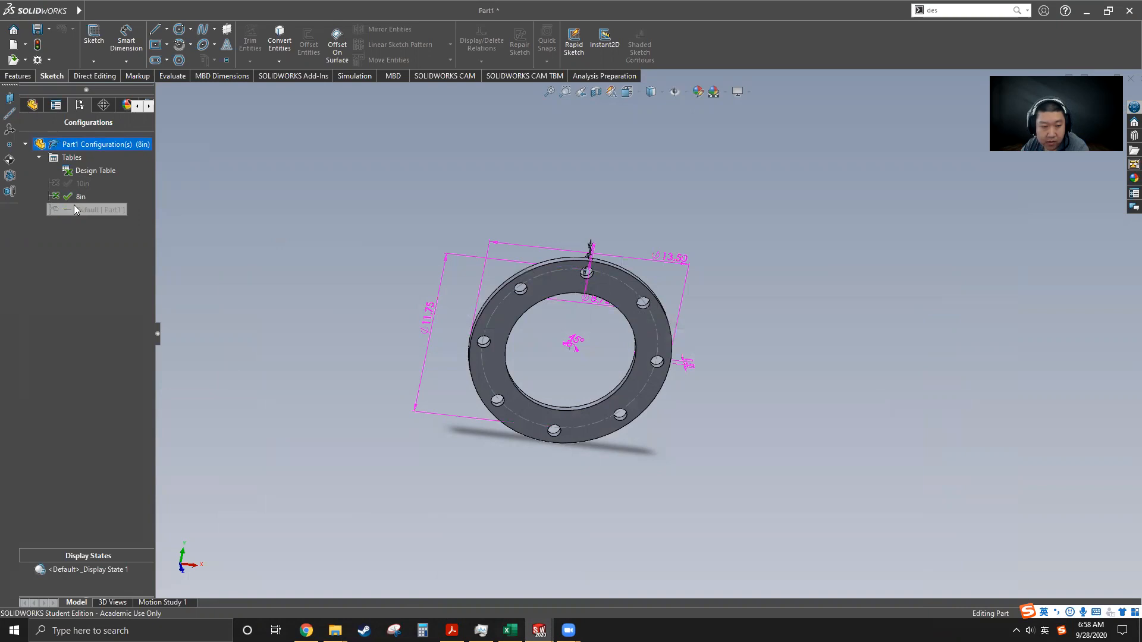
mouse_move(351, 187)
mouse_down()
mouse_move(634, 482)
mouse_move(846, 496)
mouse_up()
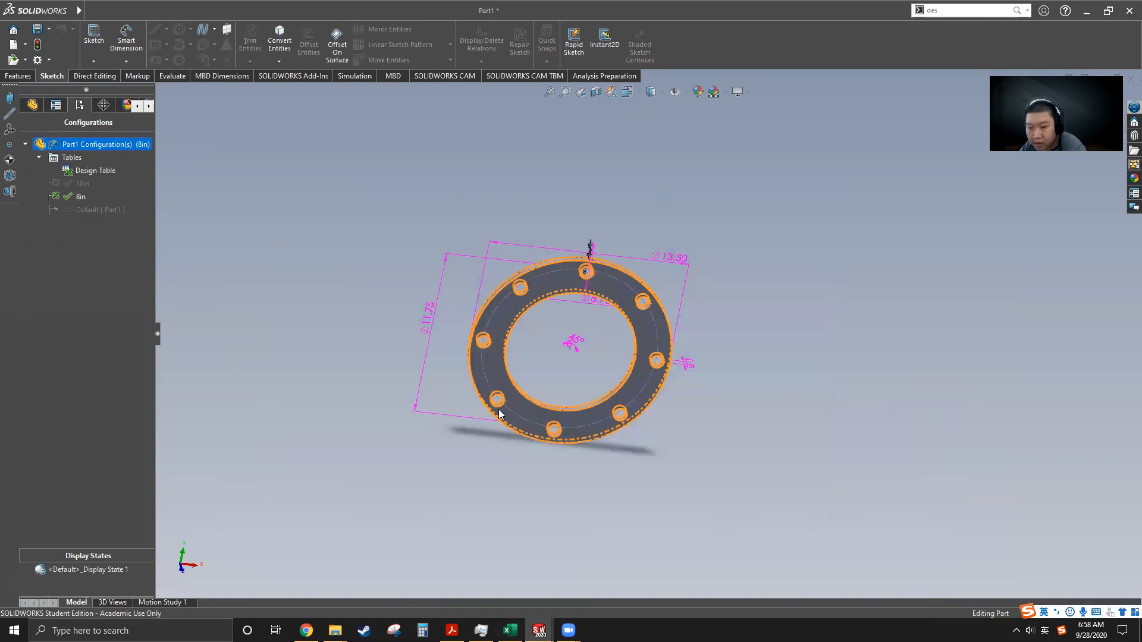
click(326, 392)
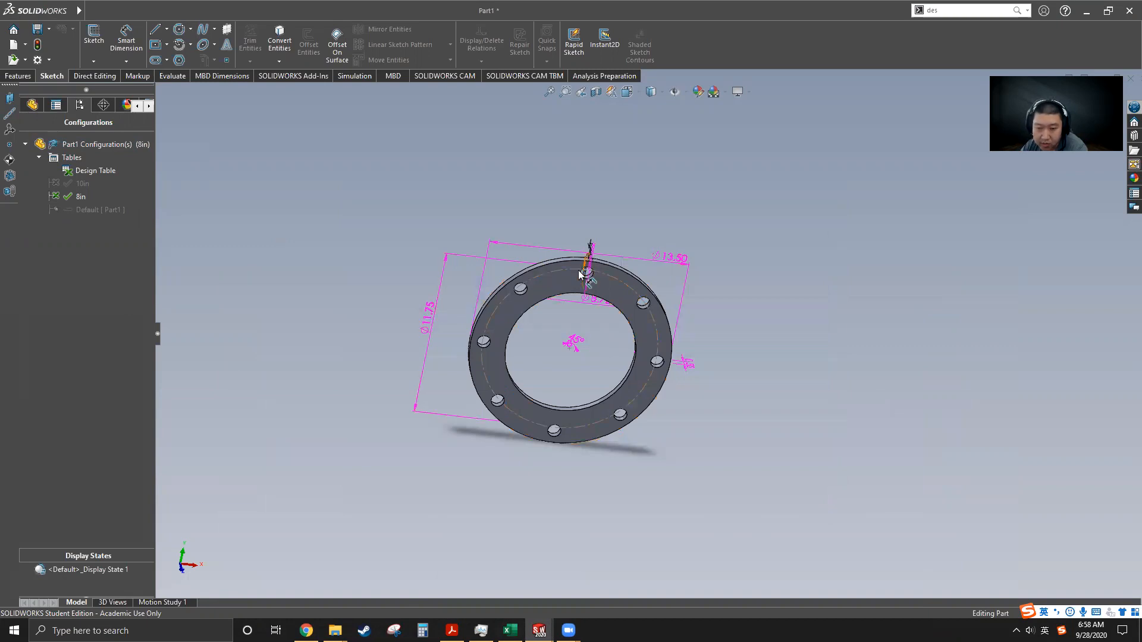
middle_drag(595, 344, 625, 345)
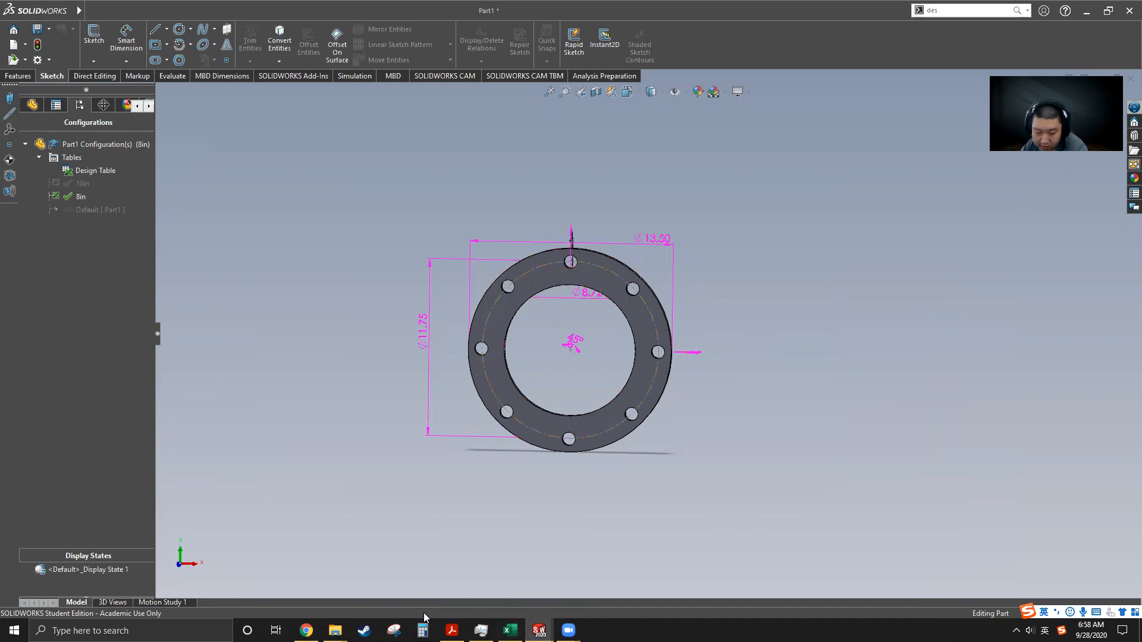
Step: Check the flange size table in Chrome, view the part in its 10in configuration, and reactivate the 8in configuration
click(305, 631)
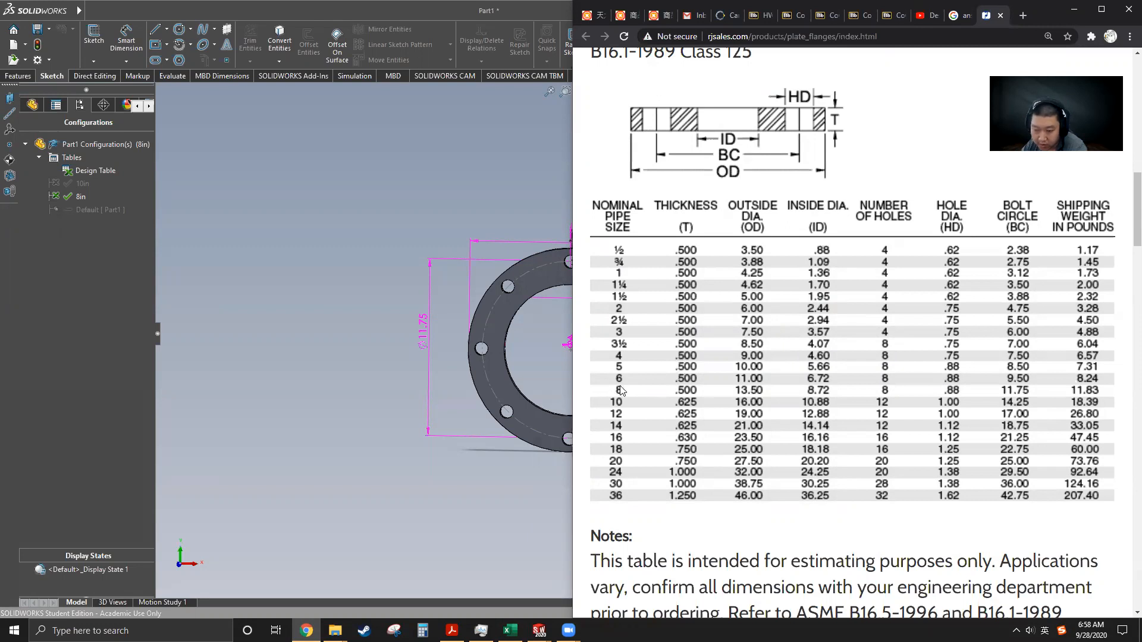
click(350, 359)
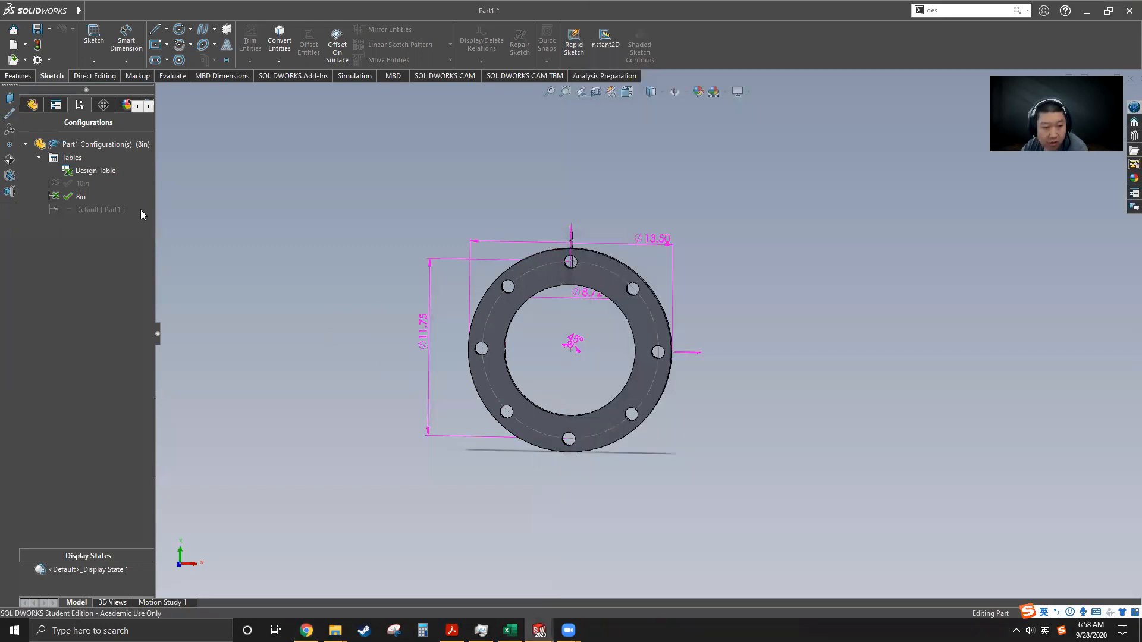
double_click(75, 183)
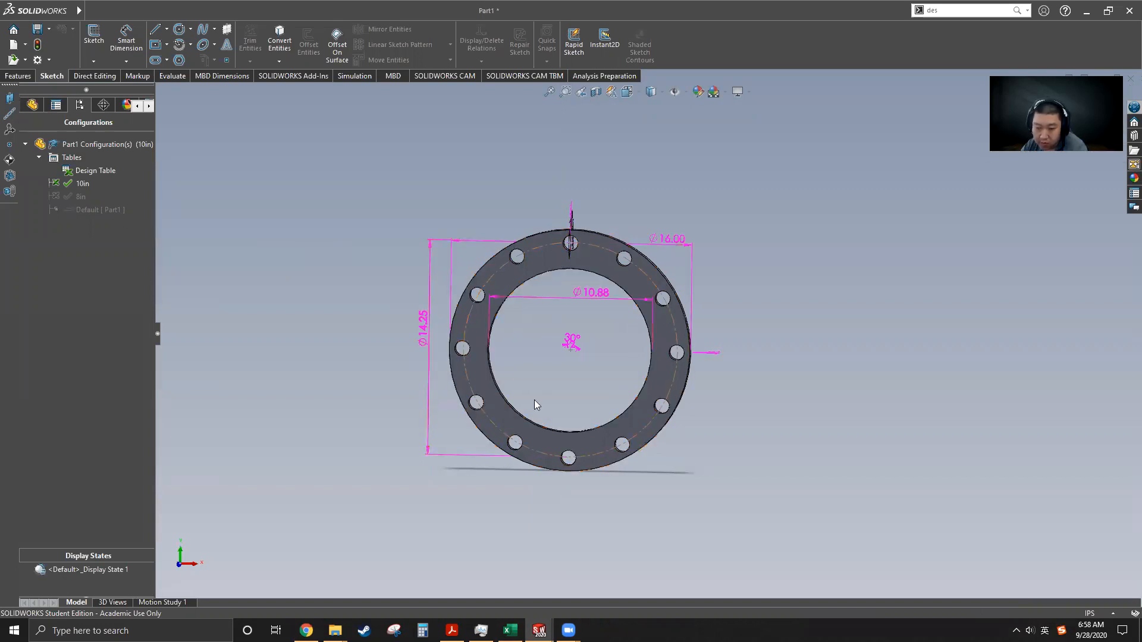
middle_drag(603, 373, 674, 285)
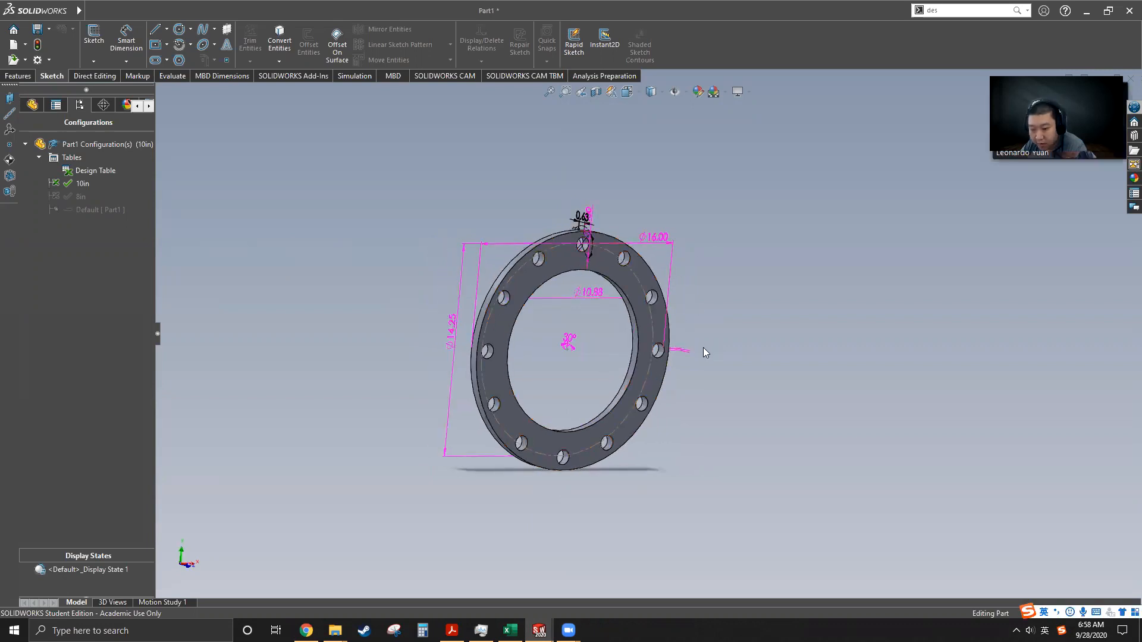
middle_drag(703, 350, 590, 361)
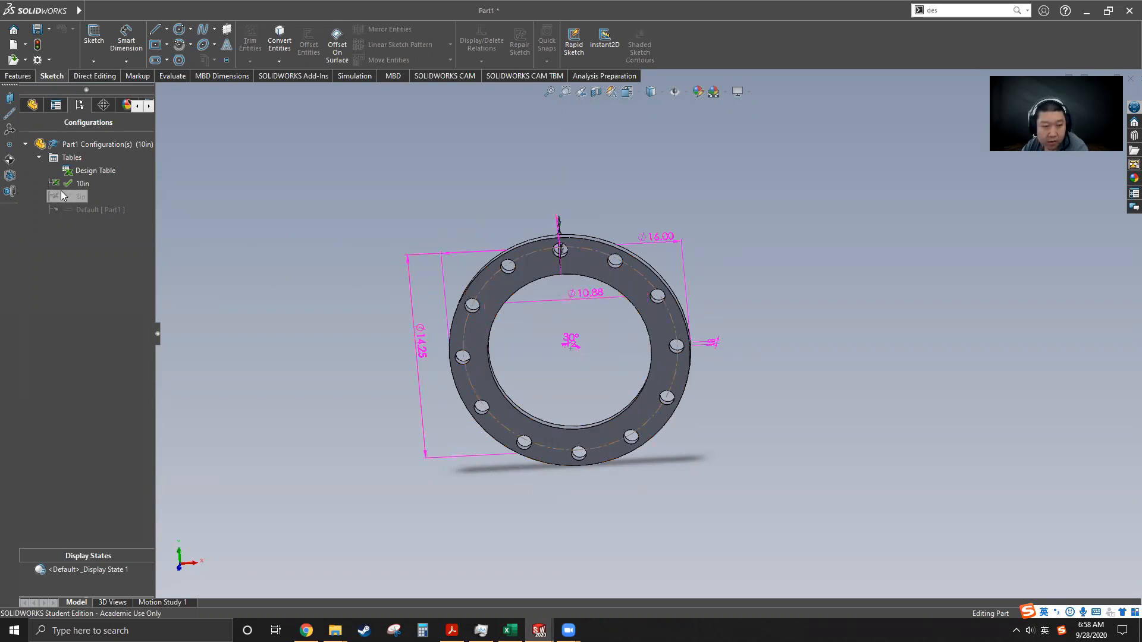
double_click(76, 198)
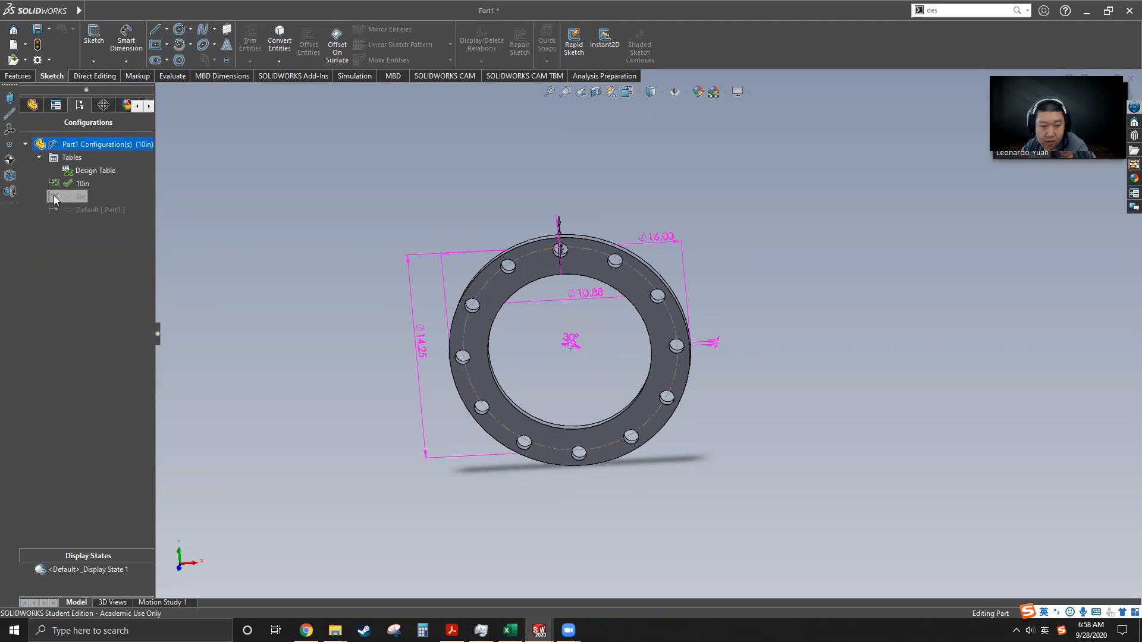
Step: Review the flange's feature tree: the base extrusion, Sketch2, the 7/8 diameter hole and the circular pattern
click(32, 104)
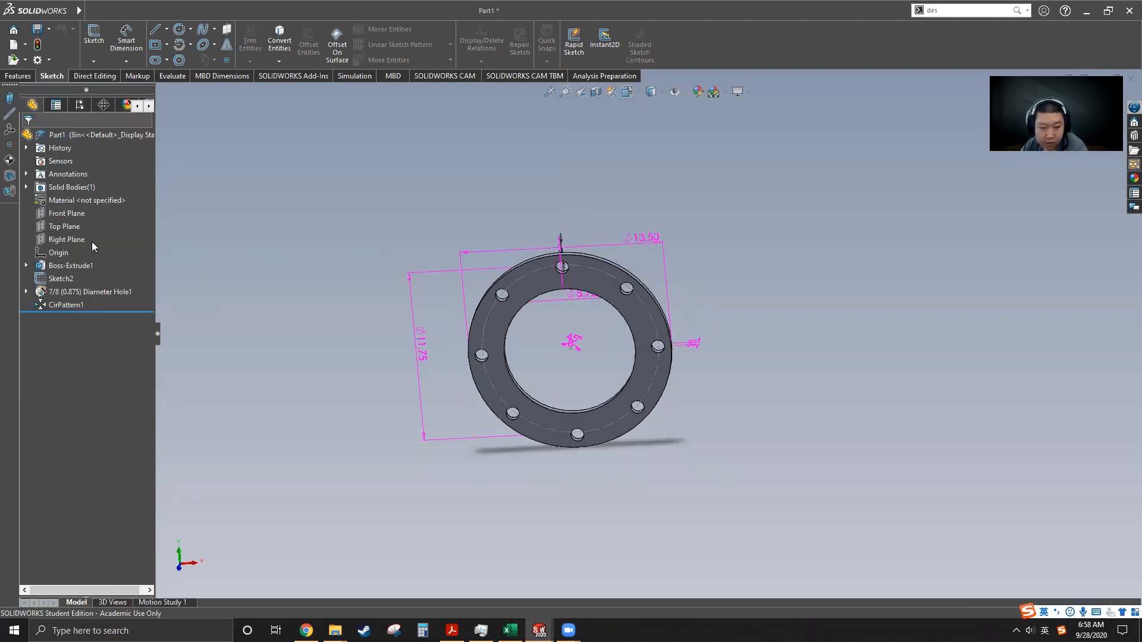
click(67, 304)
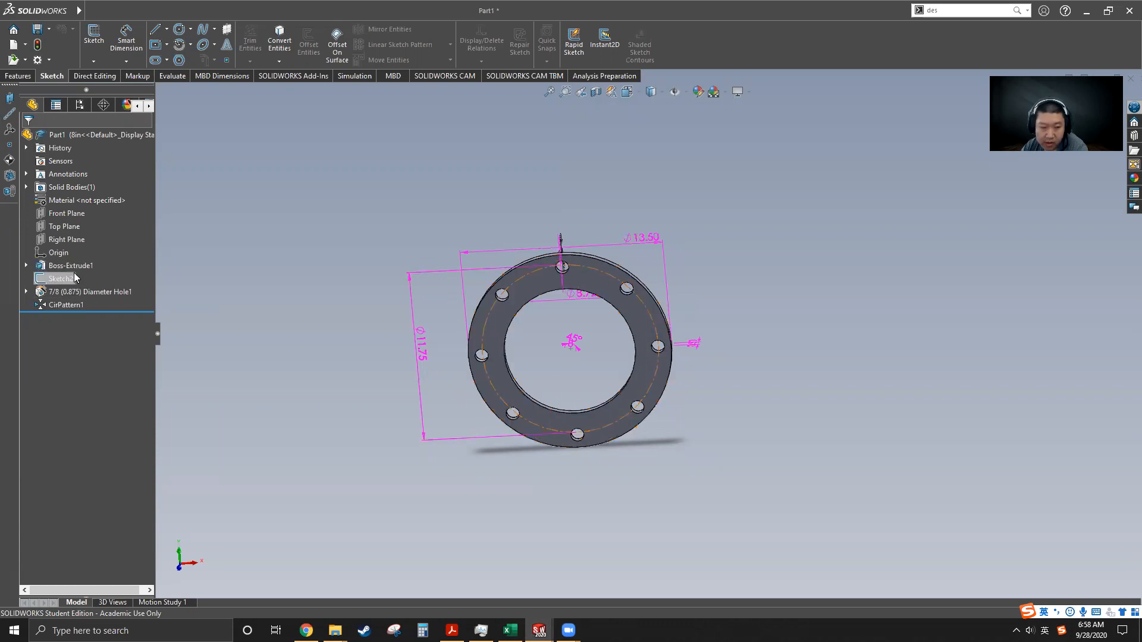
click(79, 267)
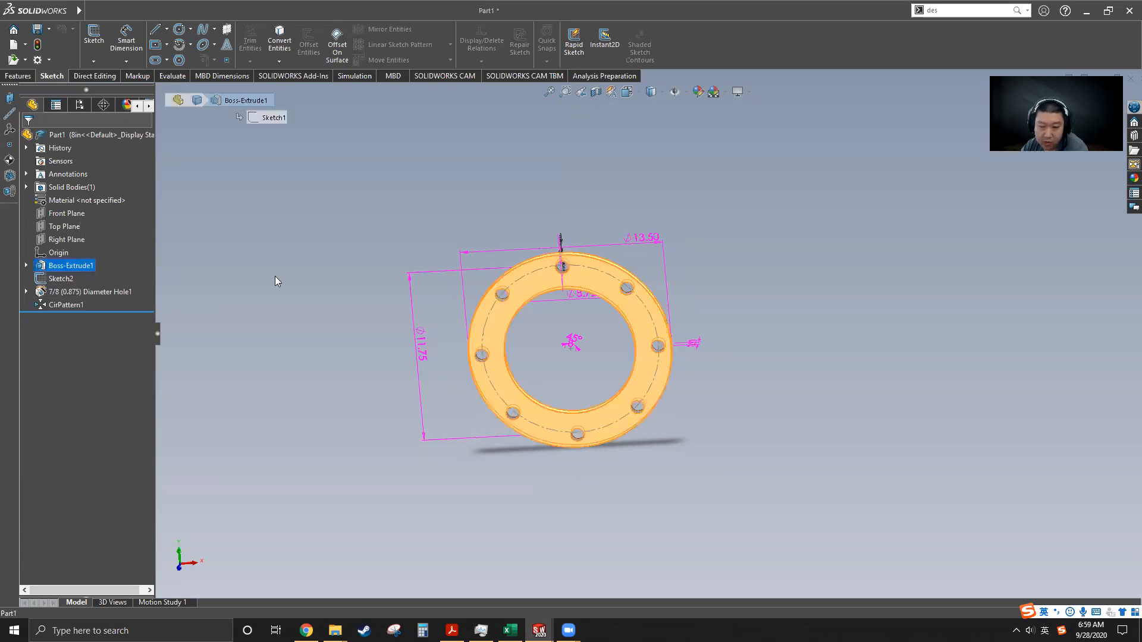
click(54, 279)
click(91, 291)
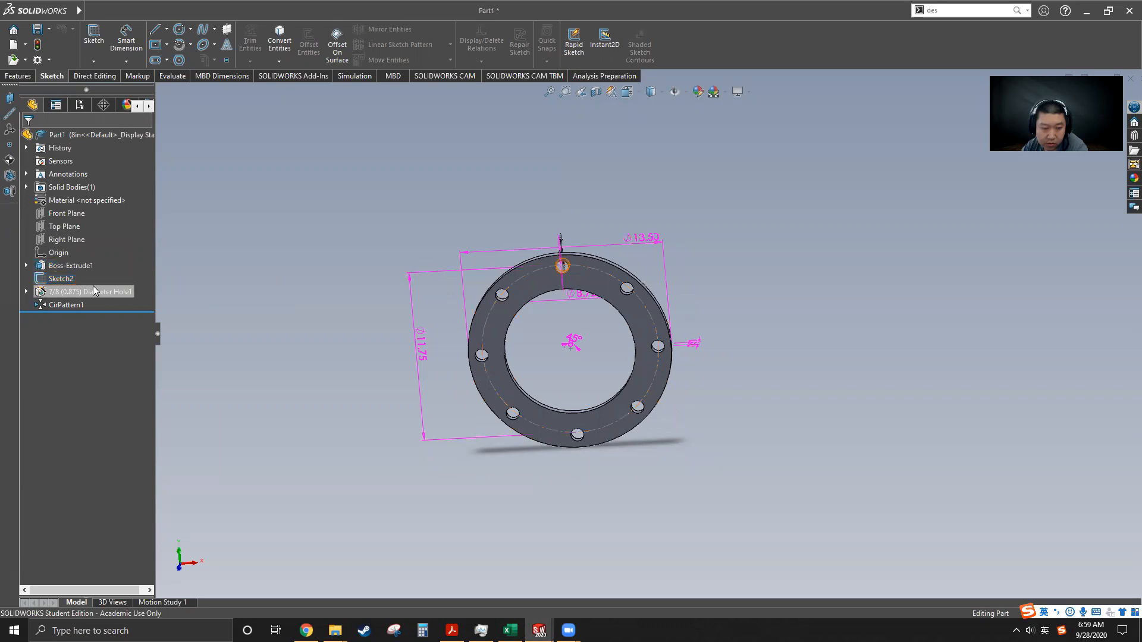
key(Down)
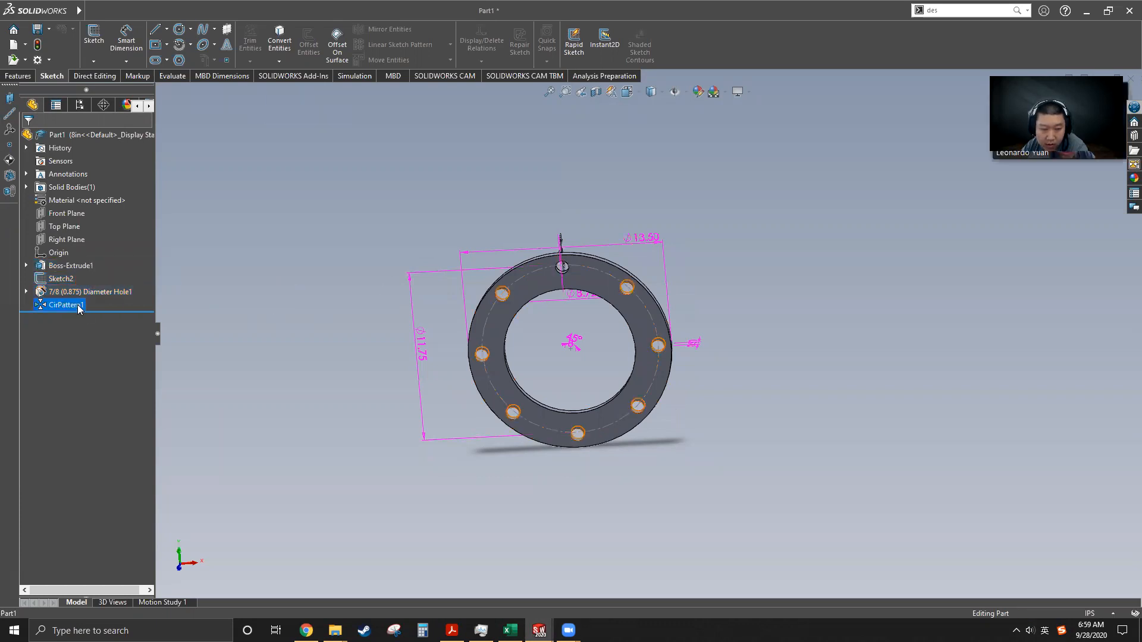
key(Escape)
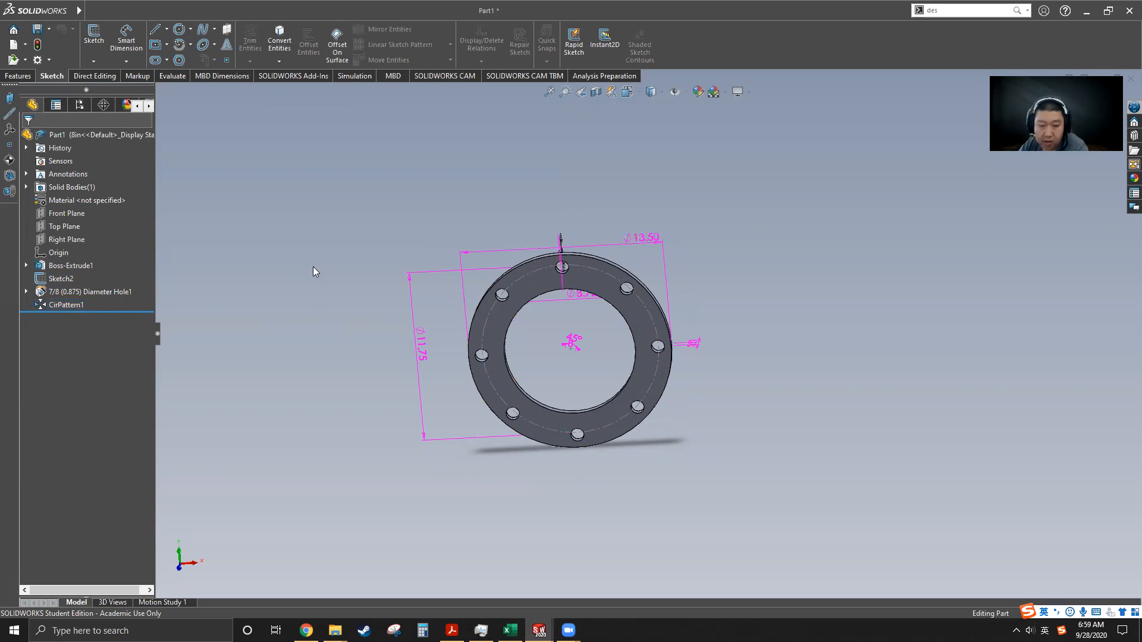
Step: Create a new part document
click(89, 11)
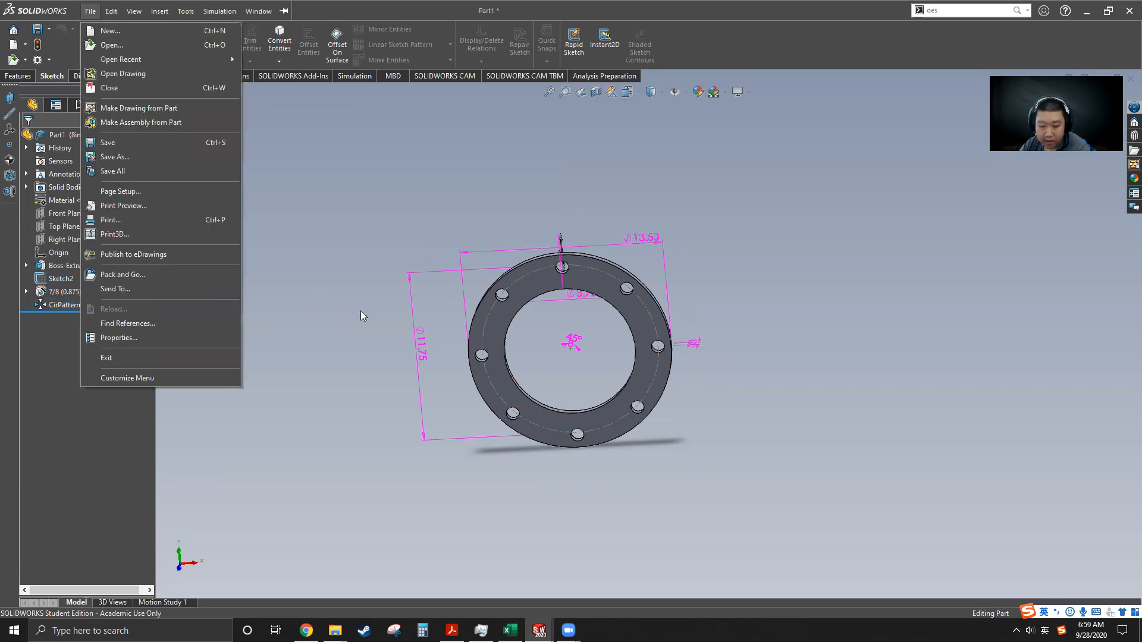
click(339, 471)
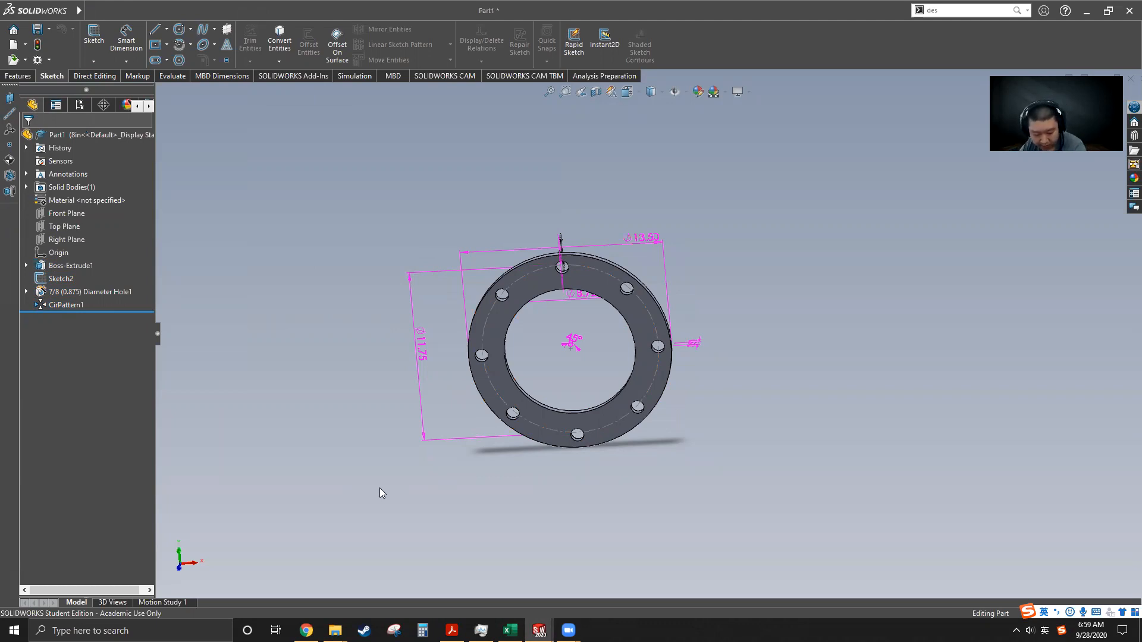
click(13, 44)
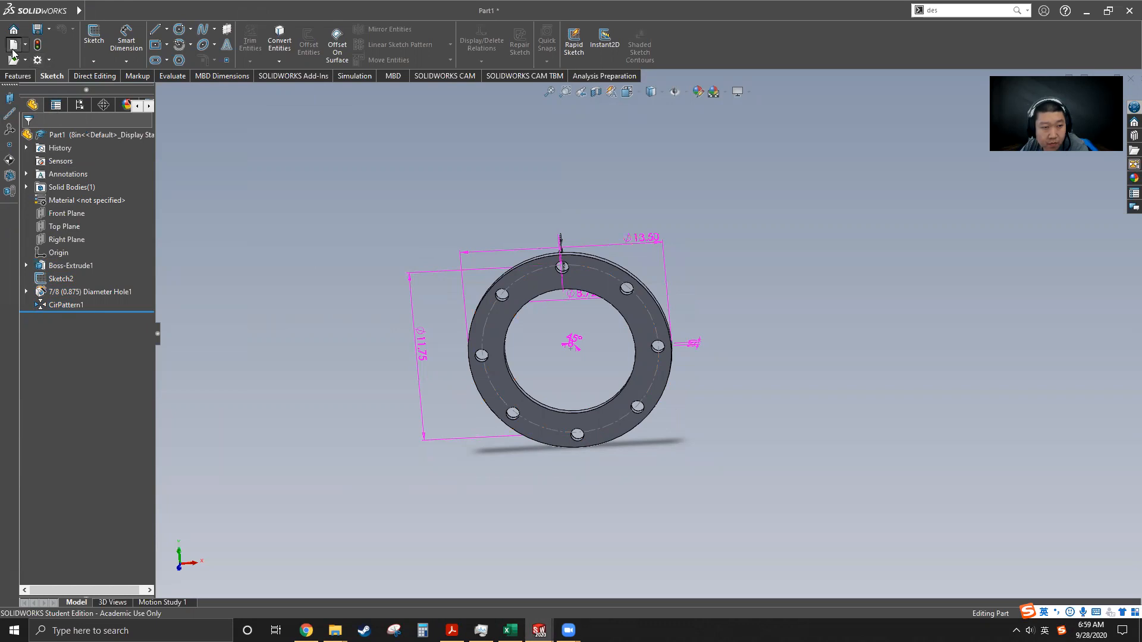
double_click(294, 278)
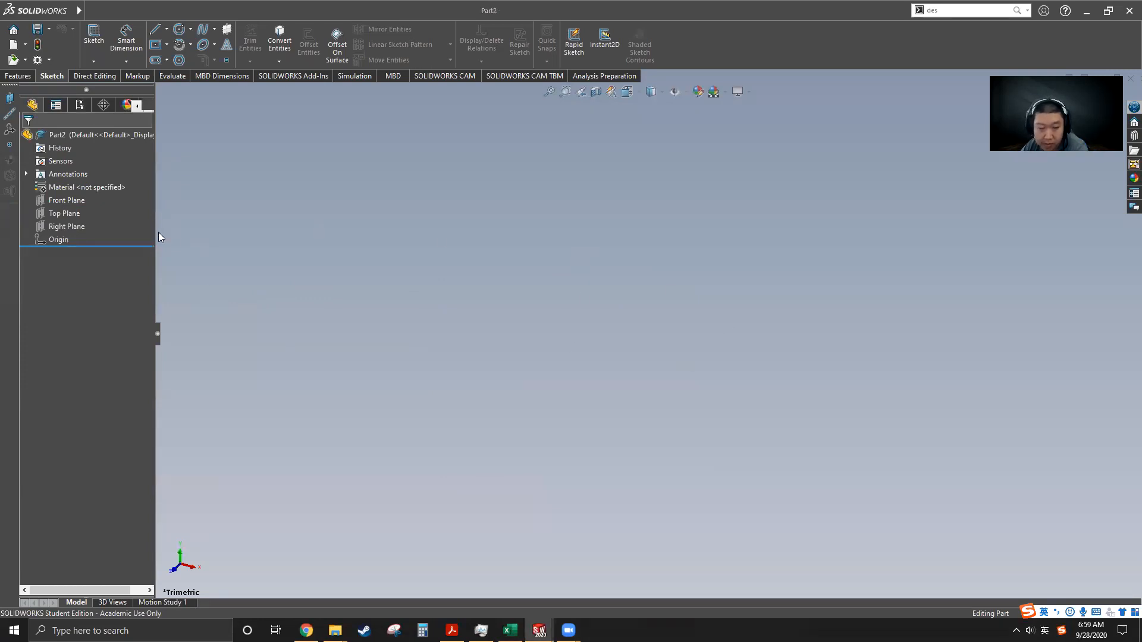
Step: Sketch two concentric circles centred on the origin of the Front Plane, about 3.52 in and 2.5 in in diameter
click(69, 201)
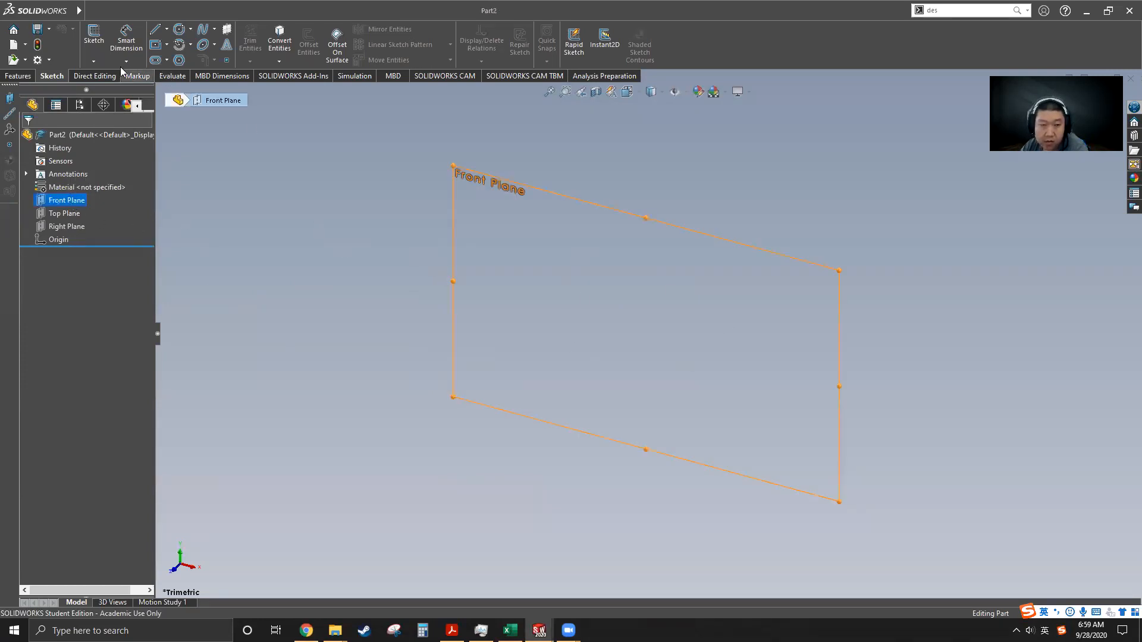
click(180, 28)
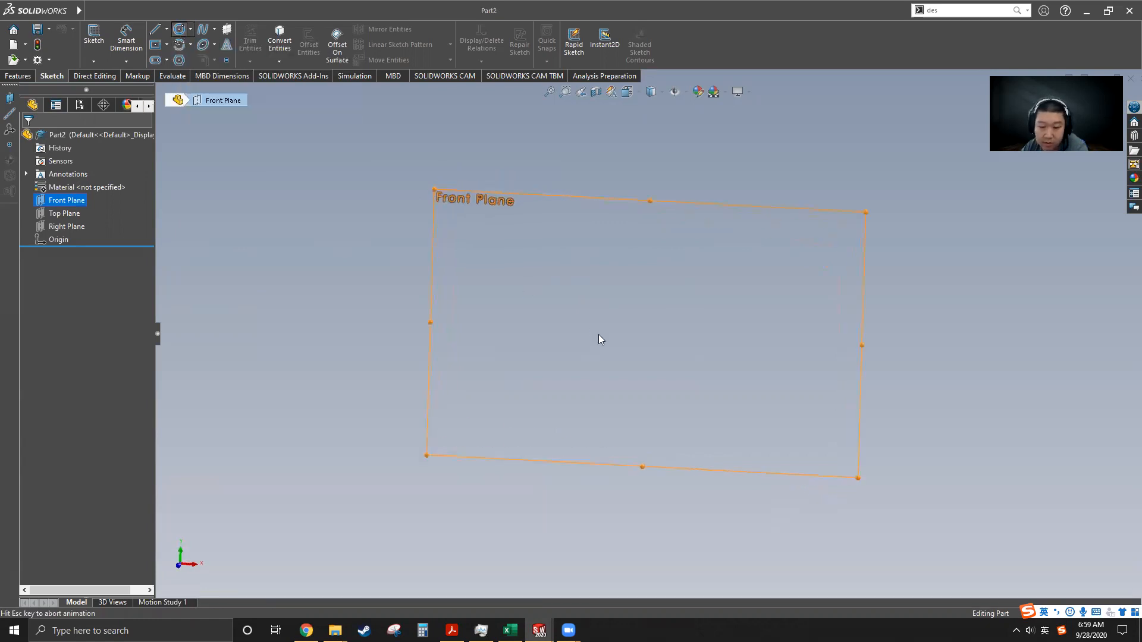
drag(648, 333, 732, 395)
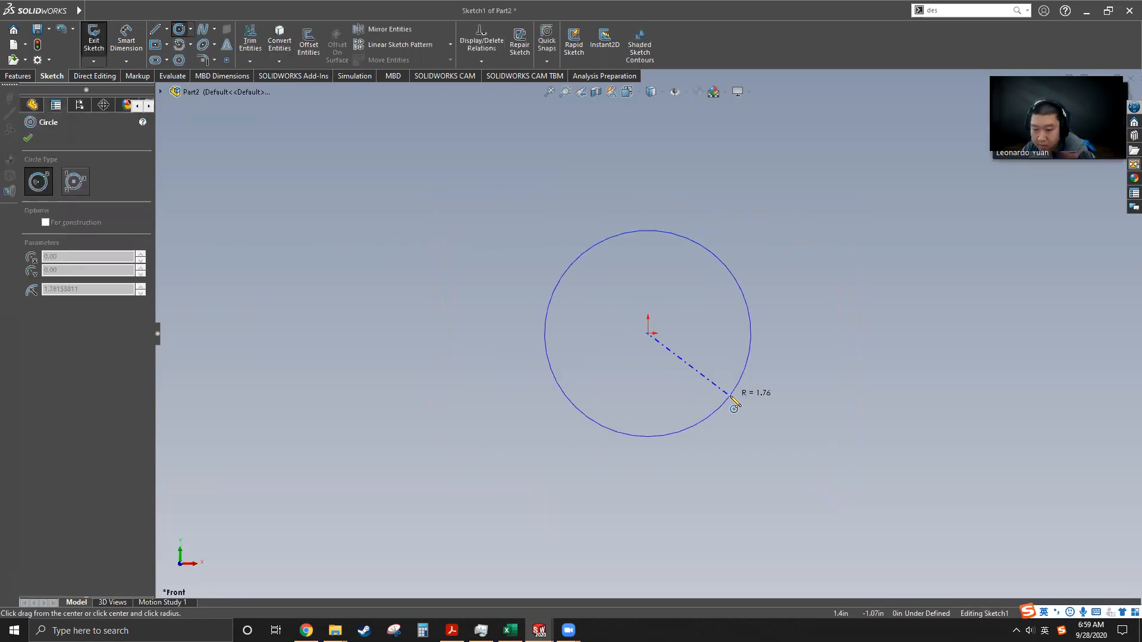
drag(648, 333, 697, 389)
Step: Dimension the inner circle with a diameter of 2.5 in
click(126, 39)
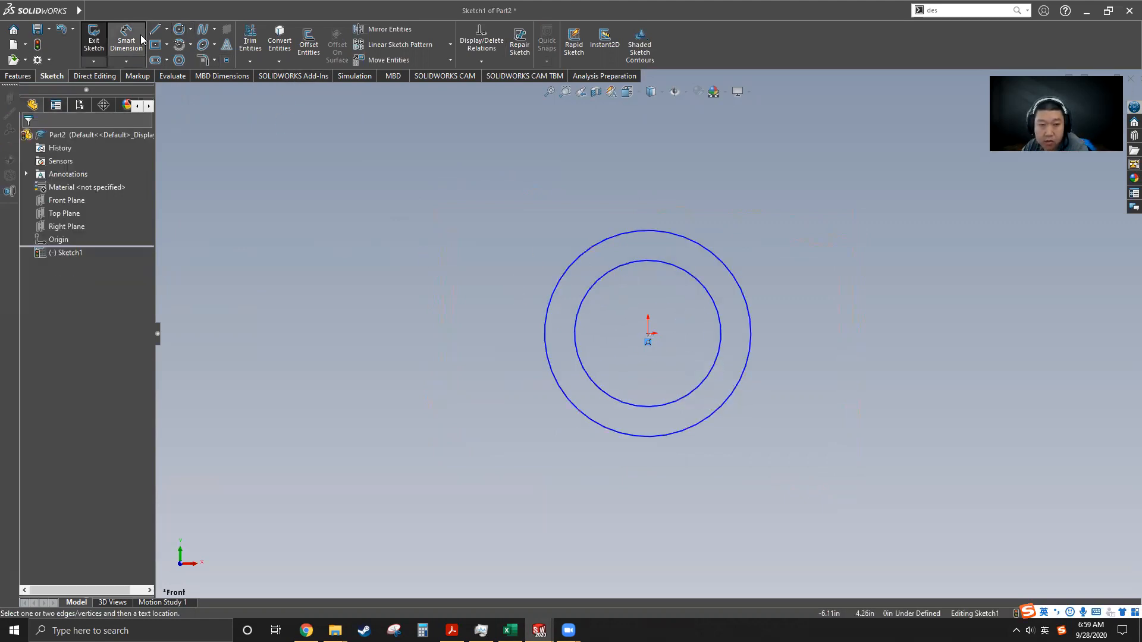
click(689, 280)
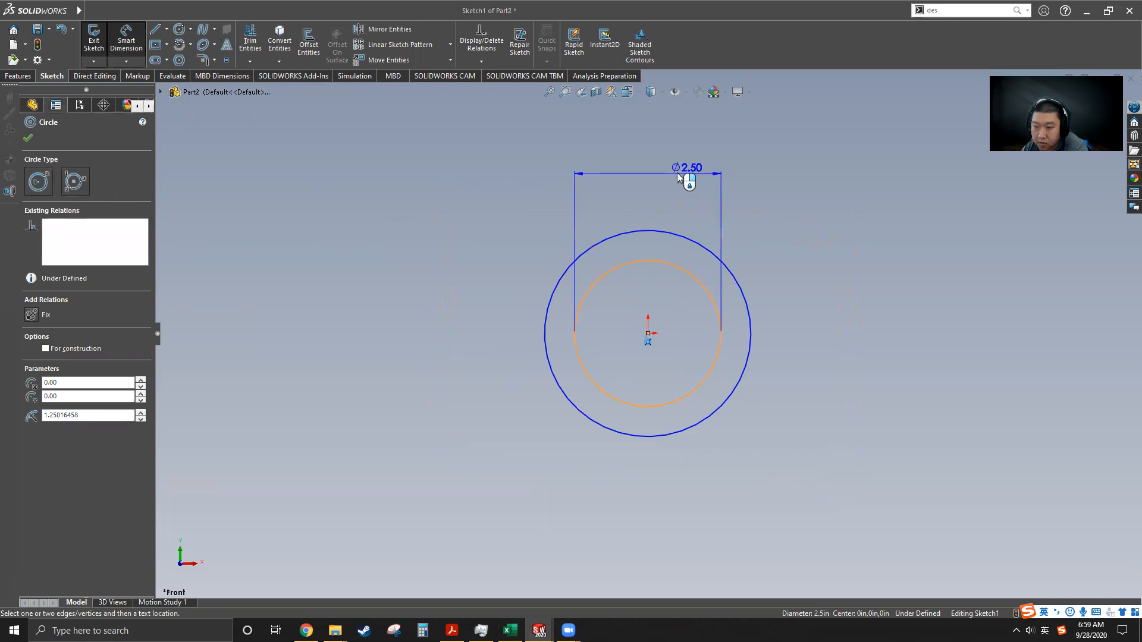
click(657, 174)
click(670, 204)
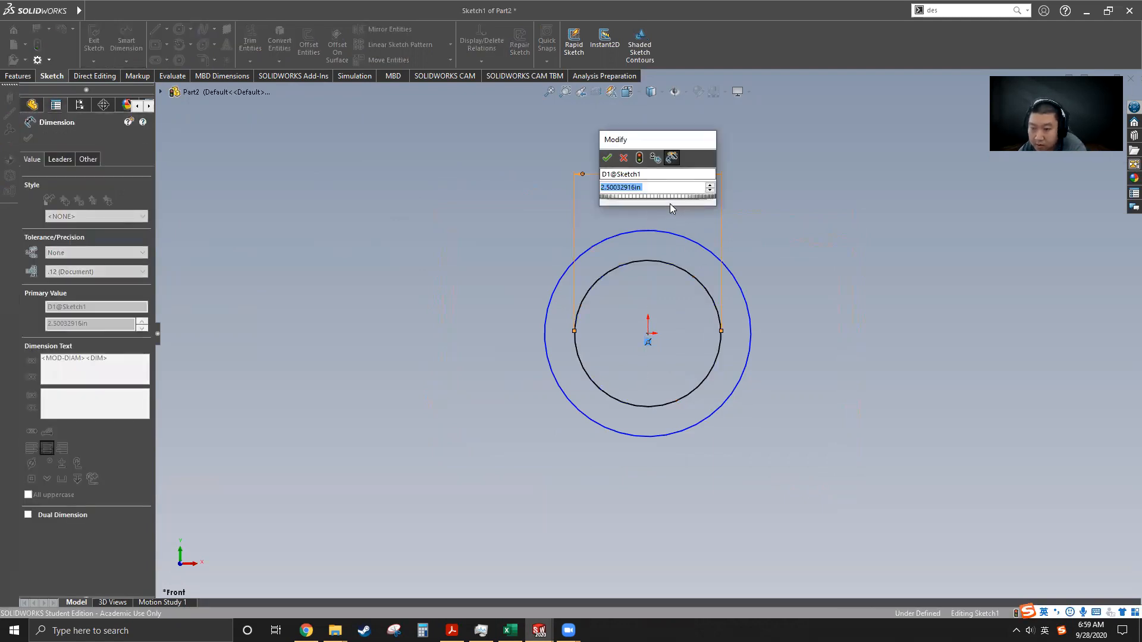
text(2.5)
key(Return)
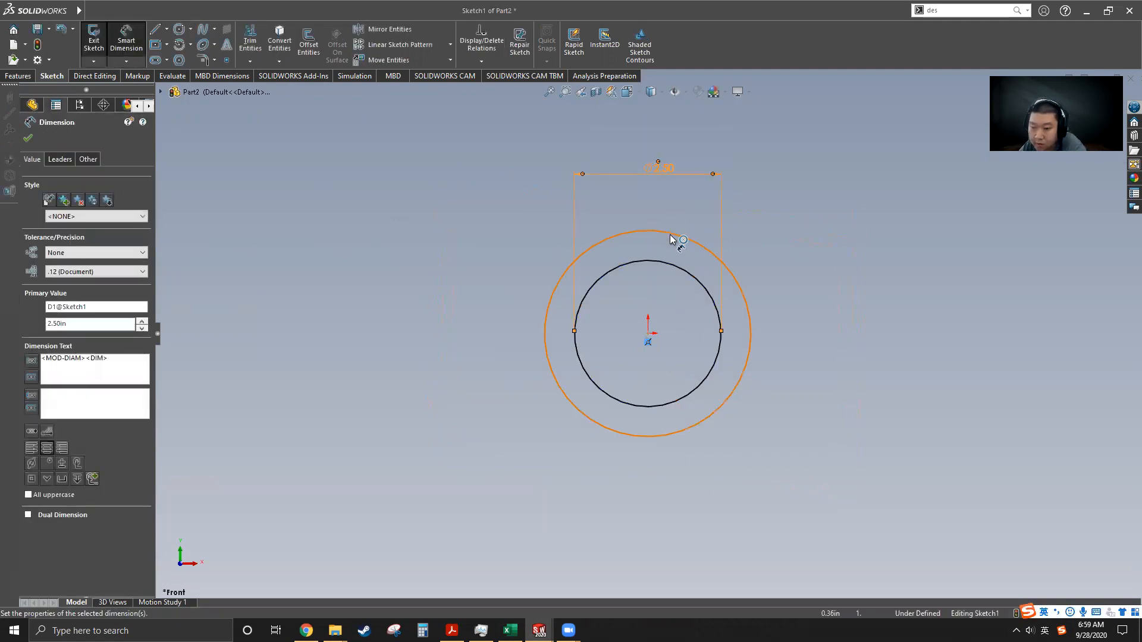
Step: Dimension the outer circle with a diameter of 3.5 in and close the sketch
click(685, 238)
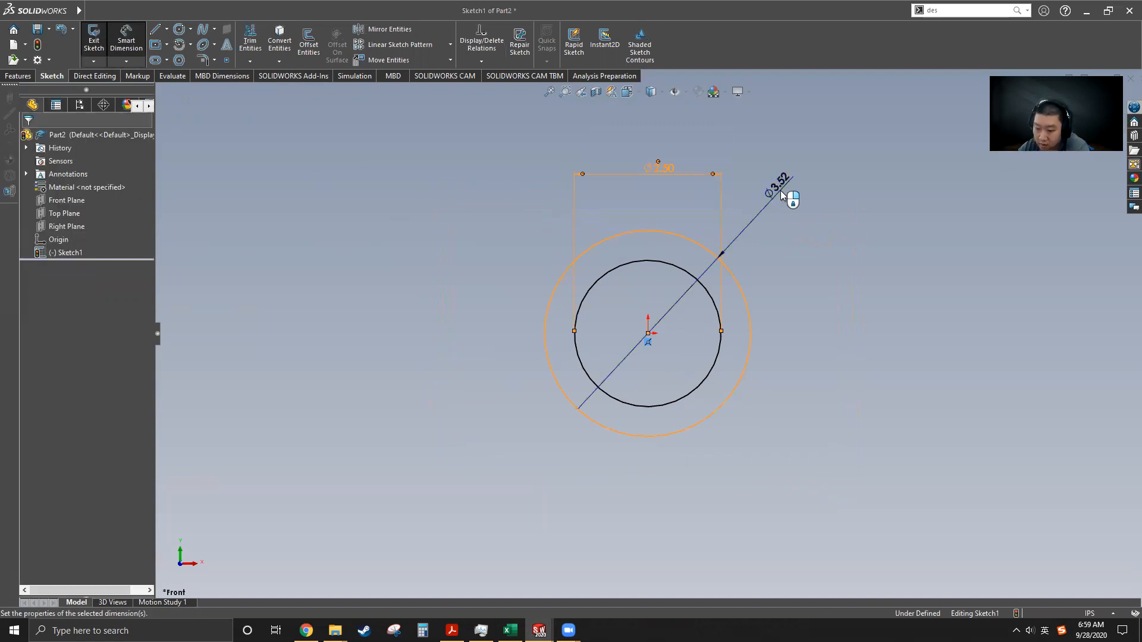
click(780, 190)
text(3.5)
key(Return)
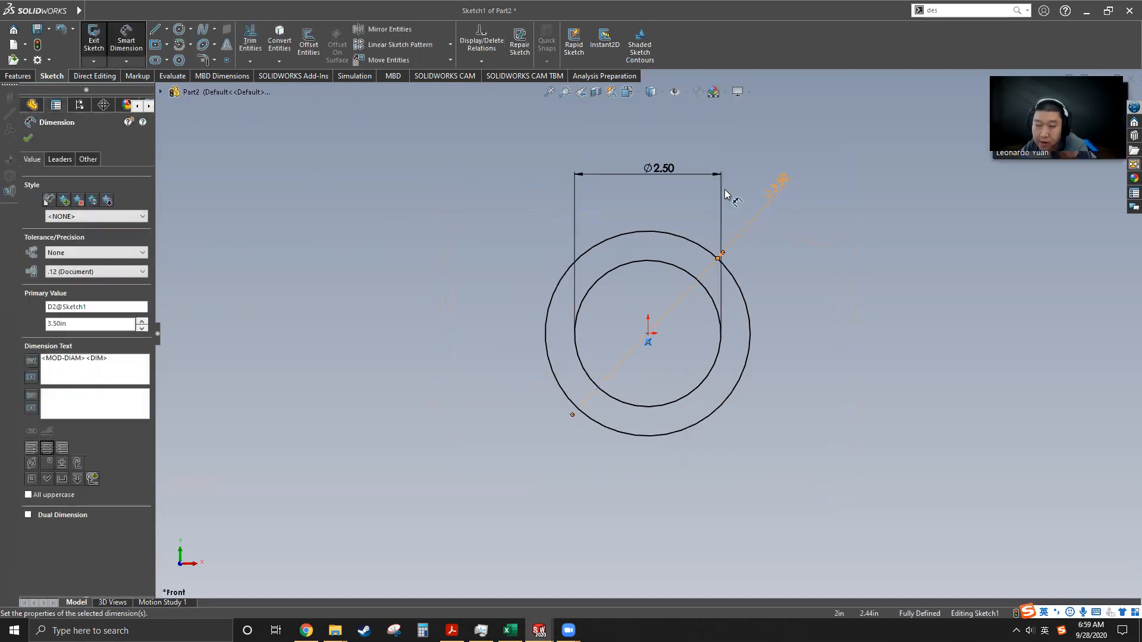
click(94, 39)
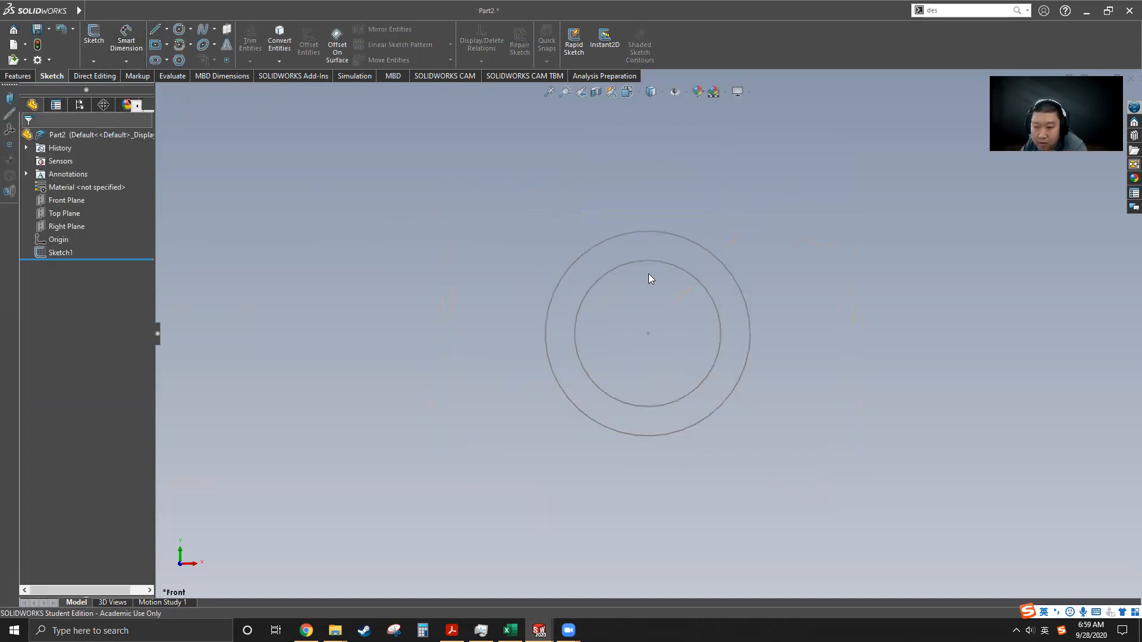
Step: Extrude the ring sketch as a blind boss 10 in deep to form a pipe
key(ctrl+7)
click(60, 253)
click(18, 77)
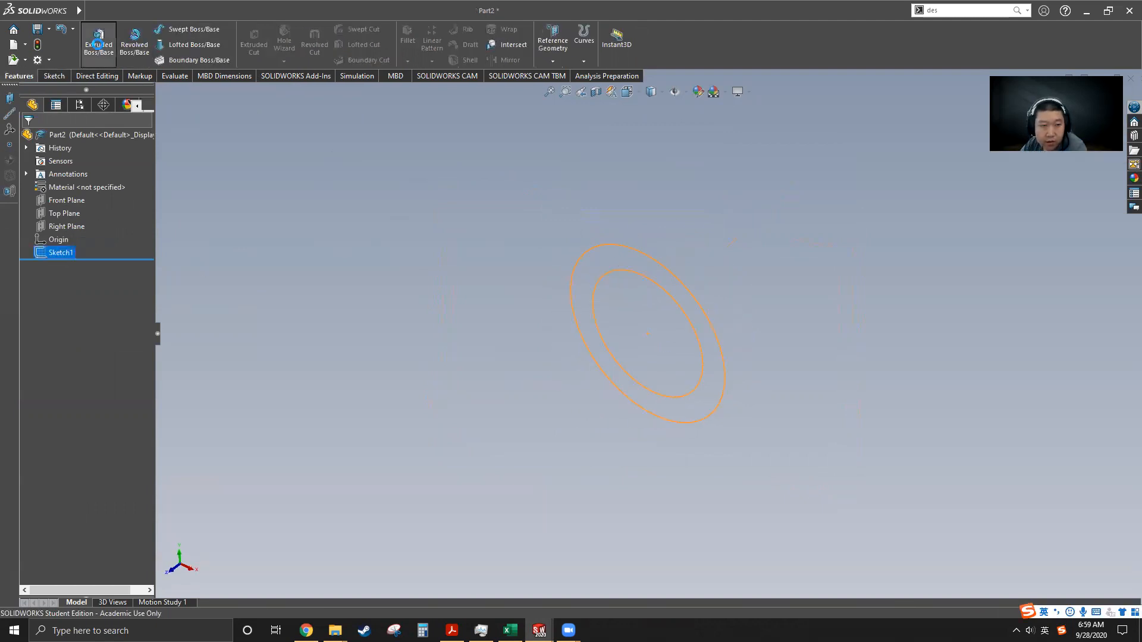
click(97, 43)
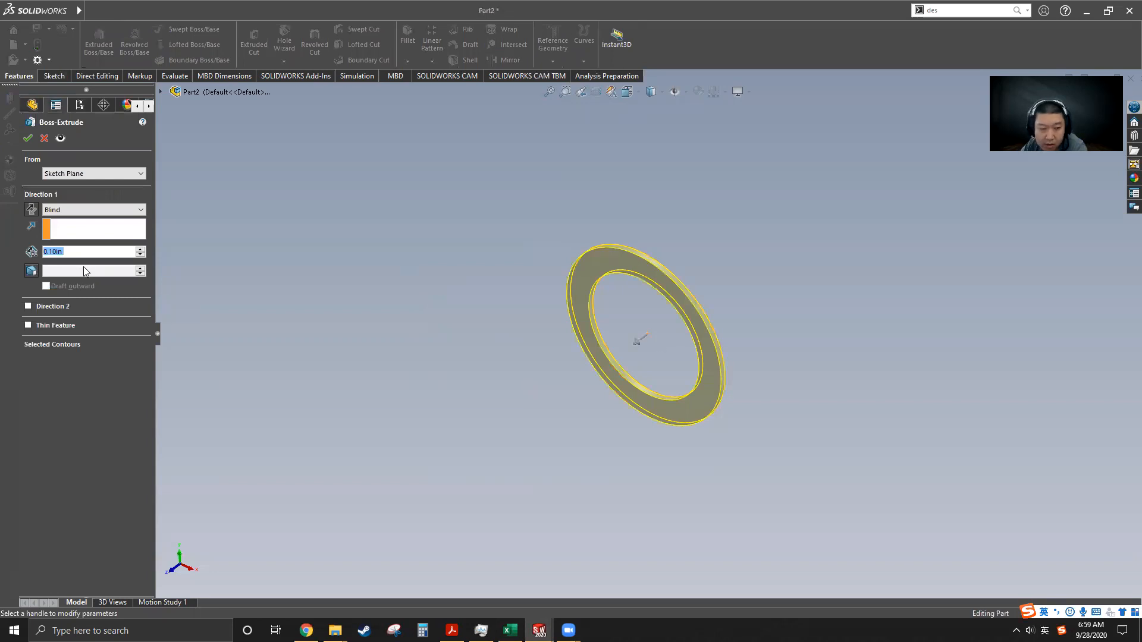
text(10)
key(Return)
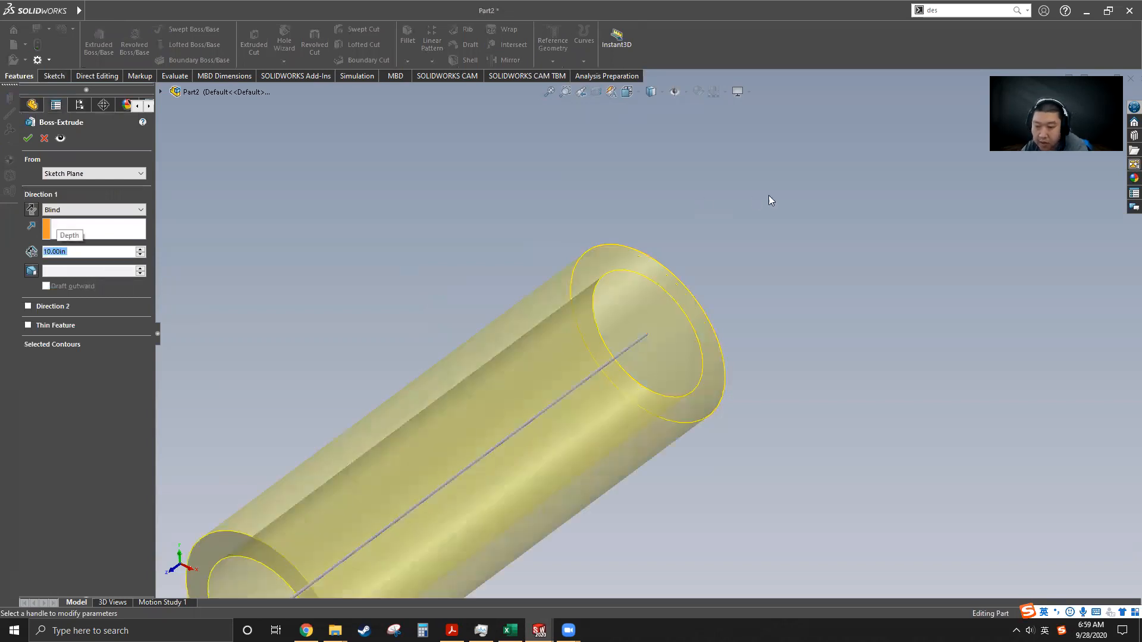
scroll(769, 195, up, 6)
click(28, 138)
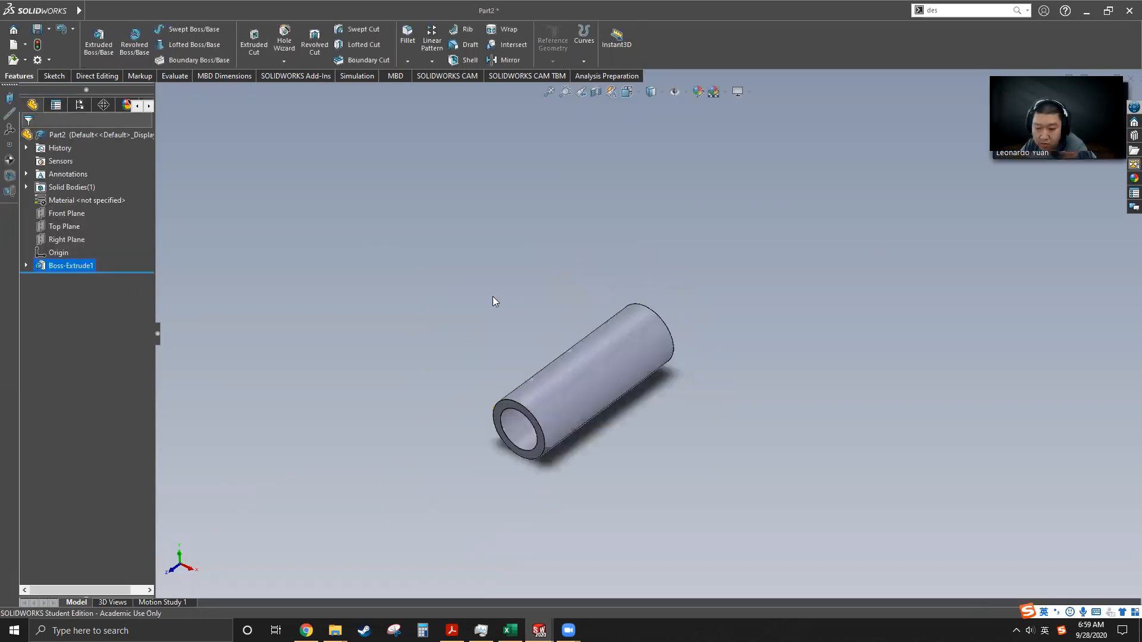
Step: Insert a design table with a blank source, selecting none of the offered configurations or parameters, and close the table
middle_drag(587, 395, 506, 476)
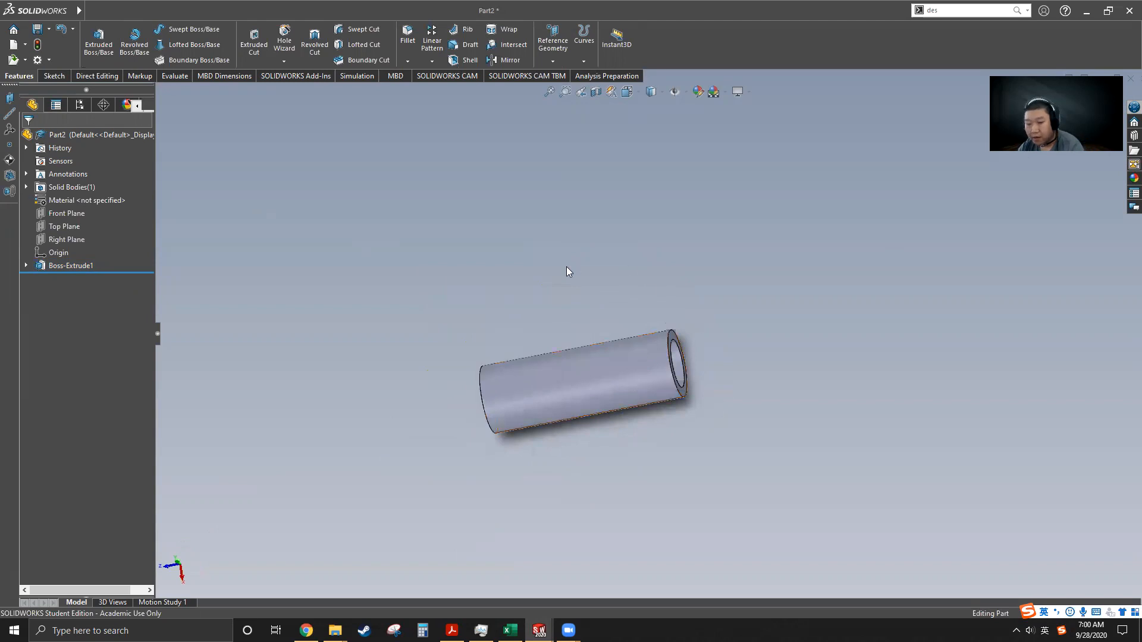
middle_drag(617, 332, 743, 497)
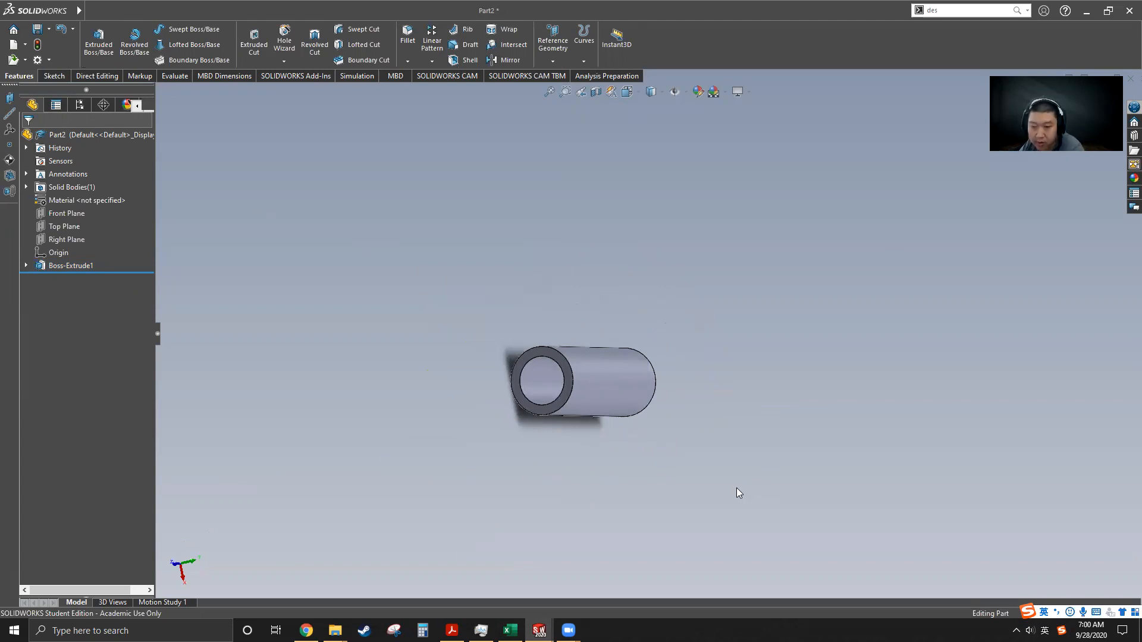
click(952, 12)
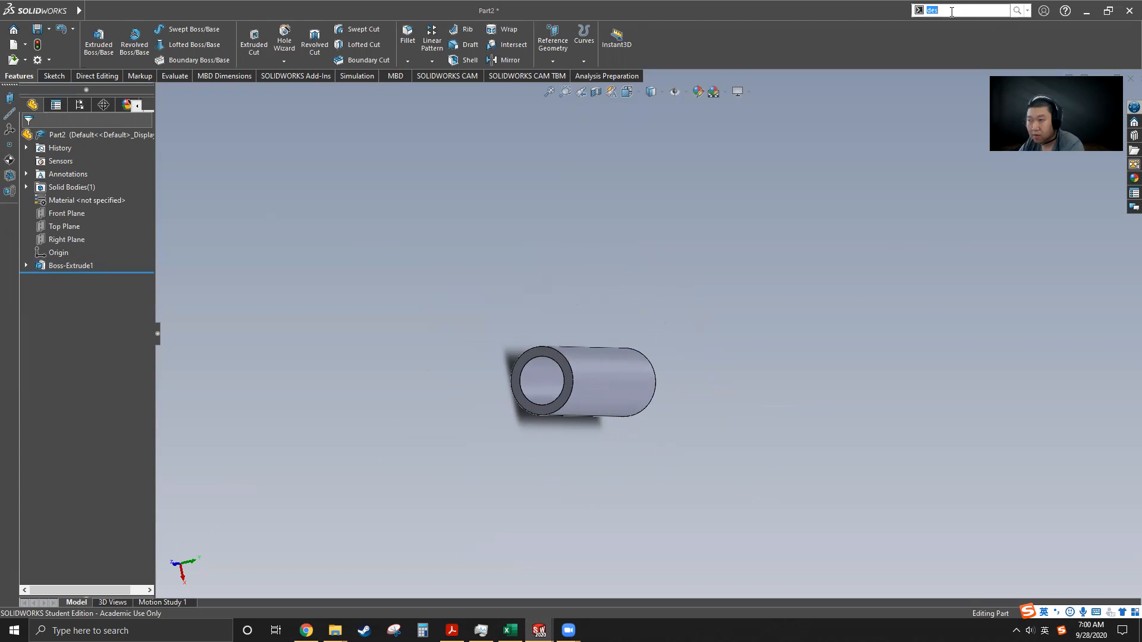
text(de)
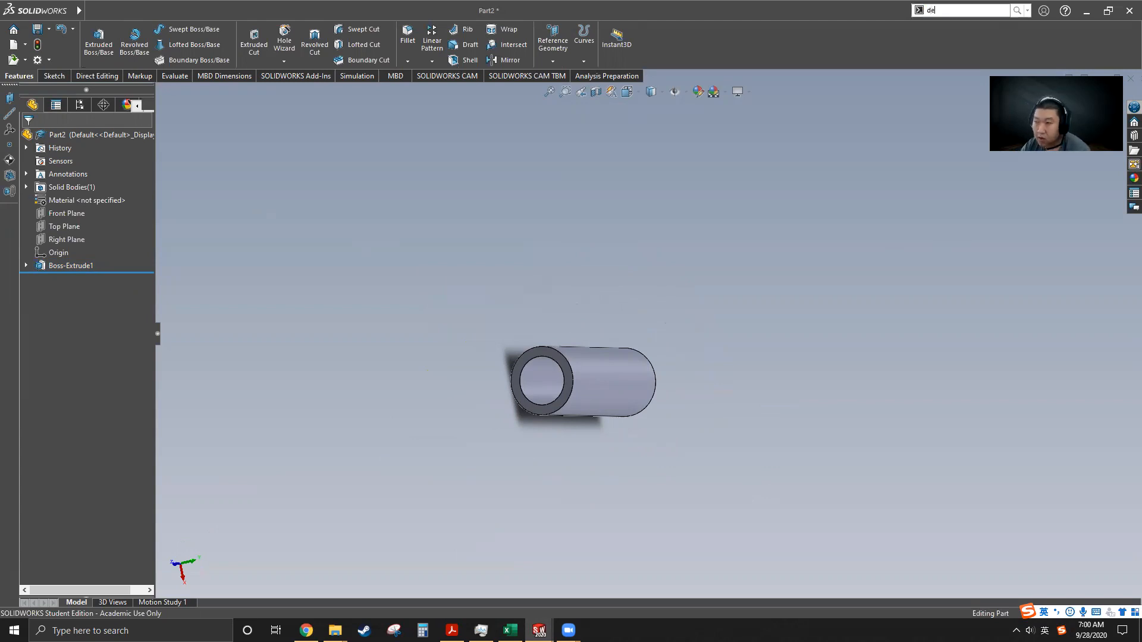
text(s)
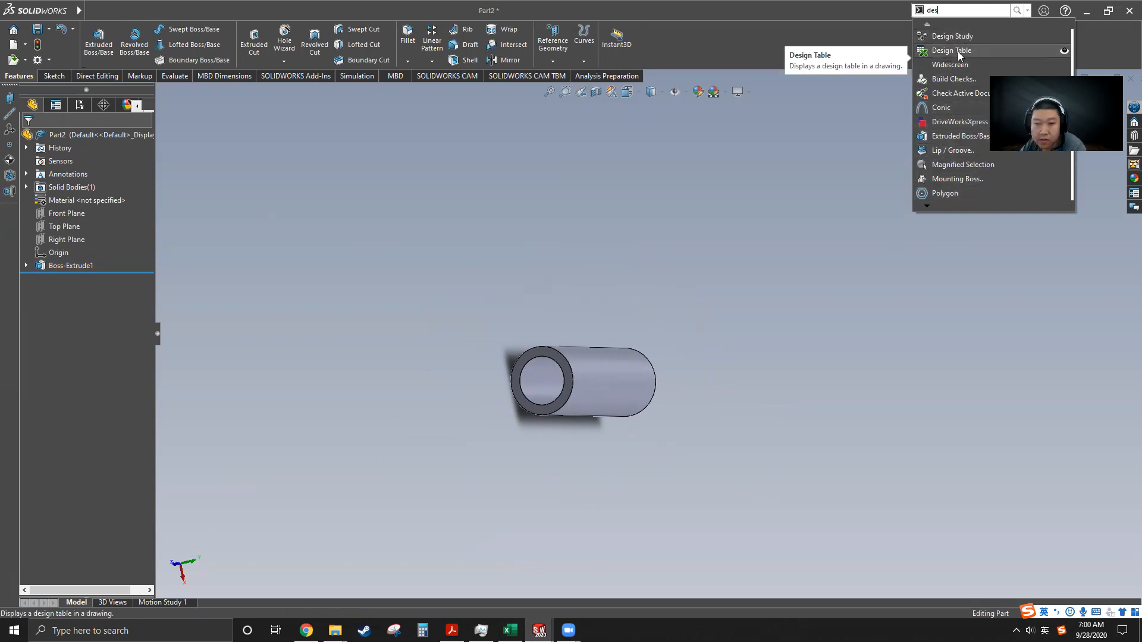
click(958, 53)
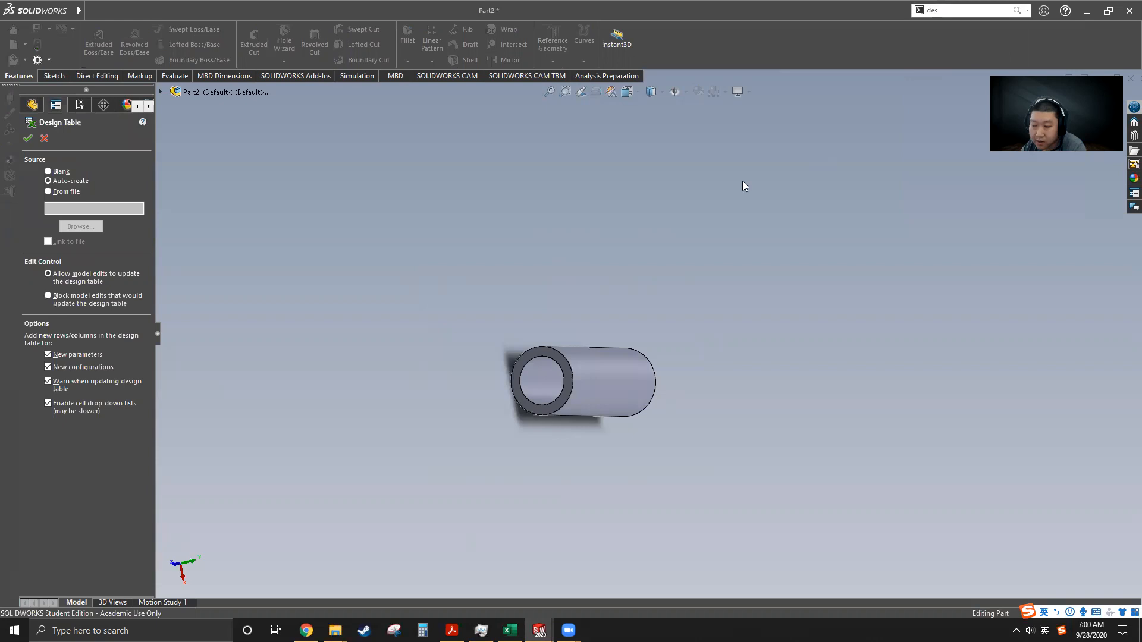
click(50, 172)
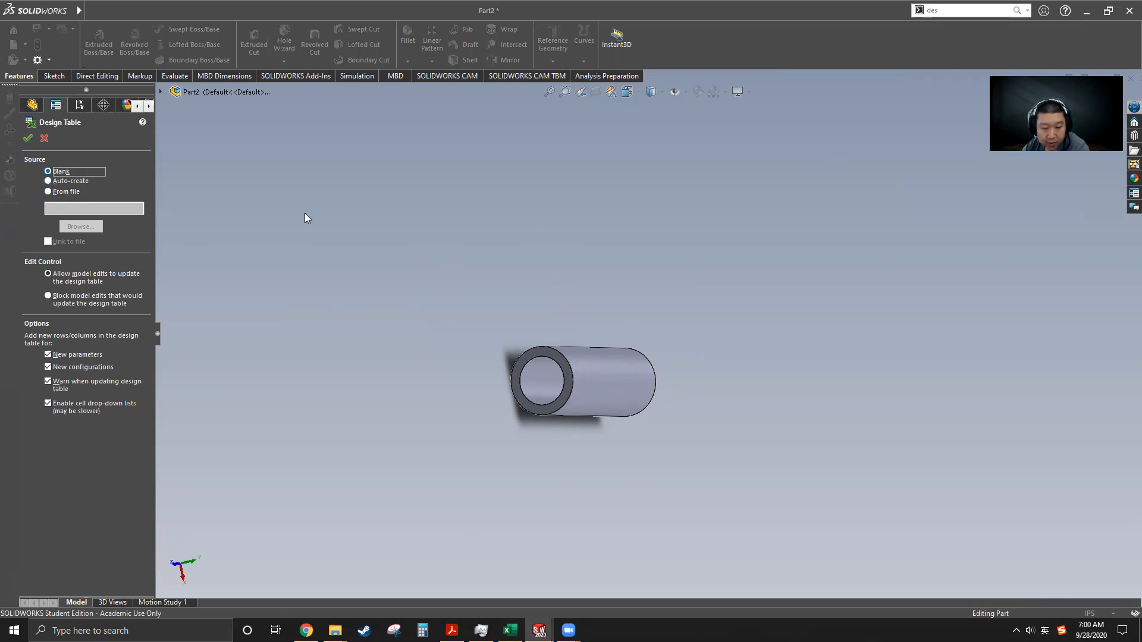
middle_drag(637, 434, 417, 531)
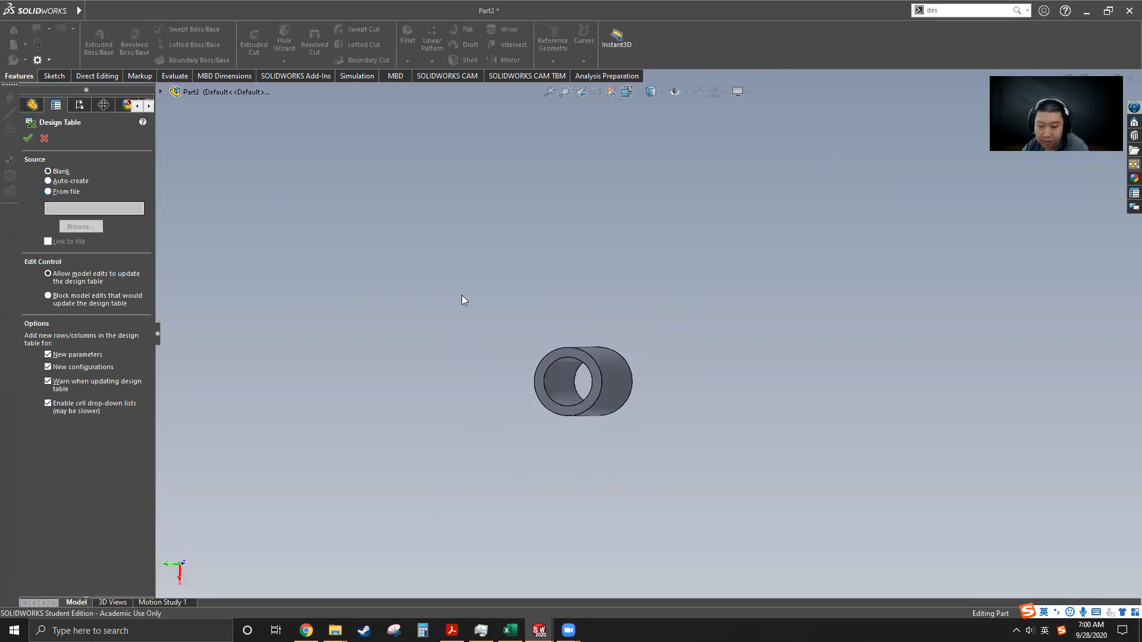
click(28, 138)
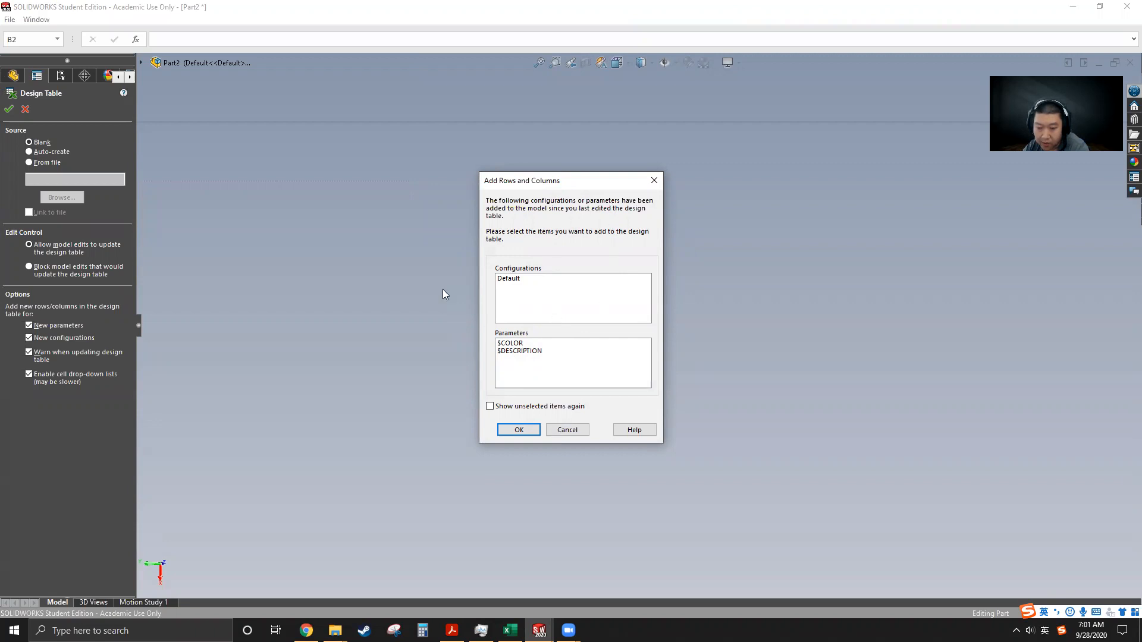
click(520, 429)
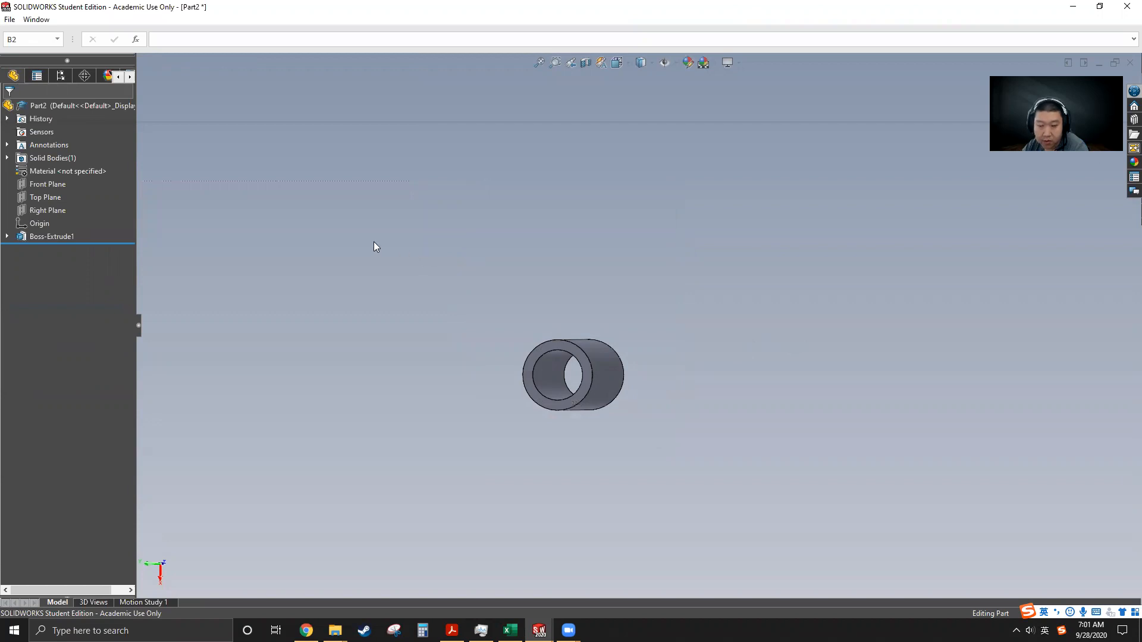
click(402, 295)
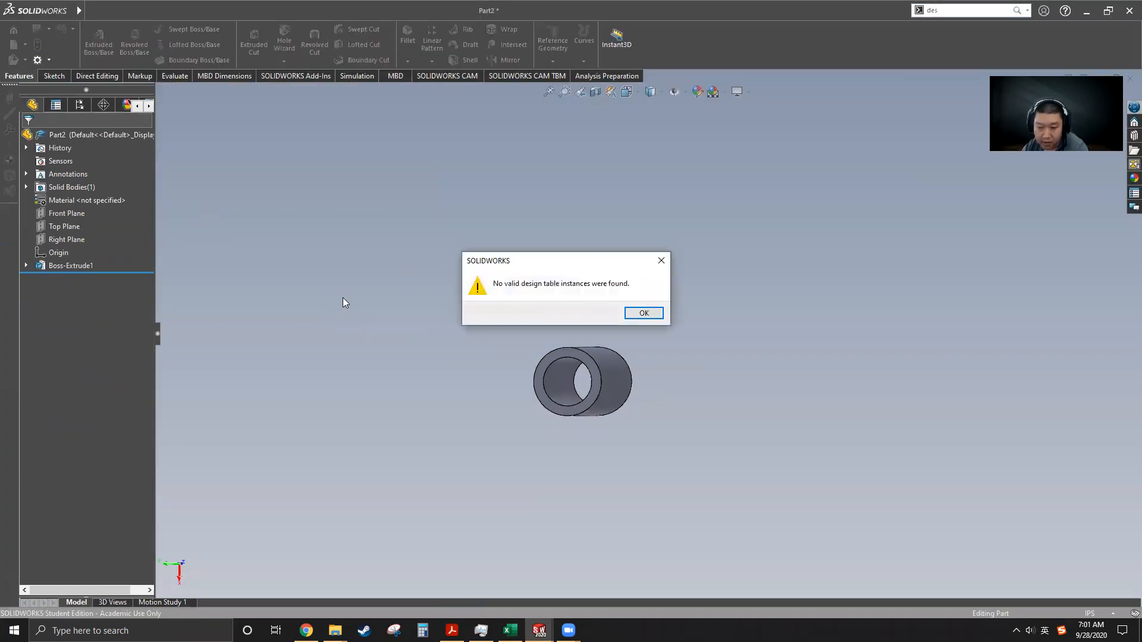
click(639, 315)
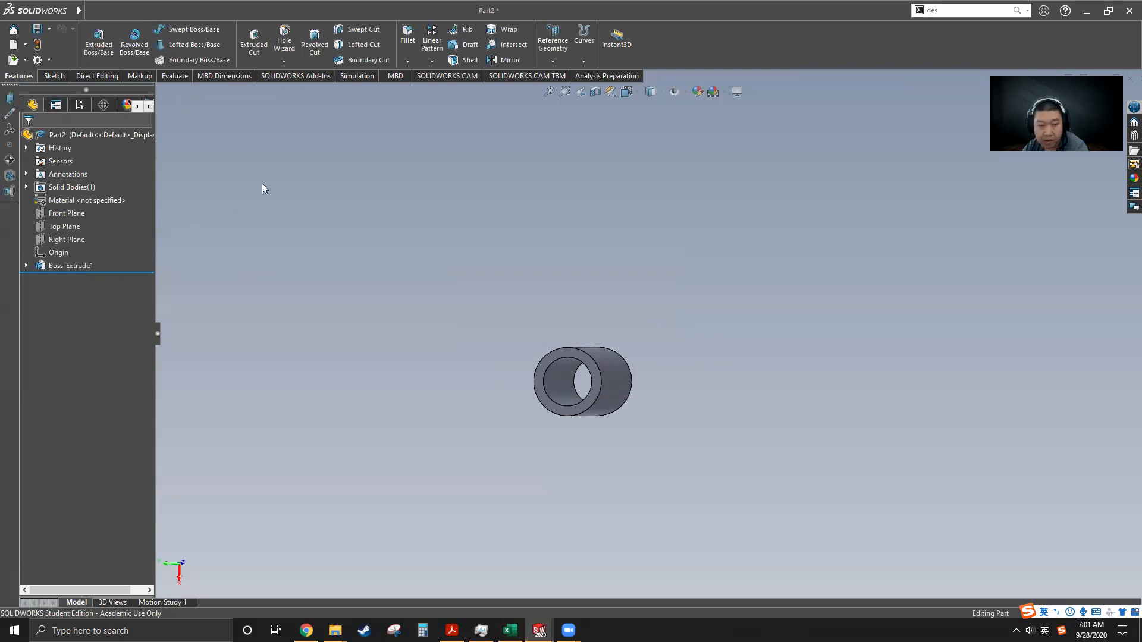
Step: Open the part's design table for editing and enlarge its worksheet frame to reach column J and row 13
middle_drag(622, 349, 499, 451)
middle_drag(581, 416, 660, 400)
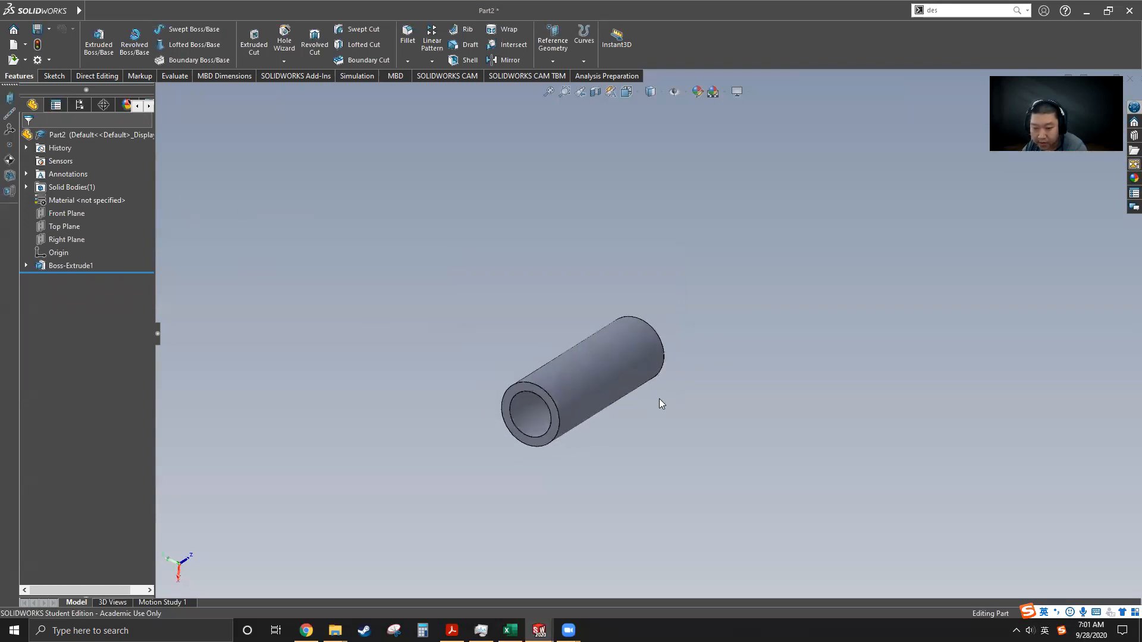
click(81, 105)
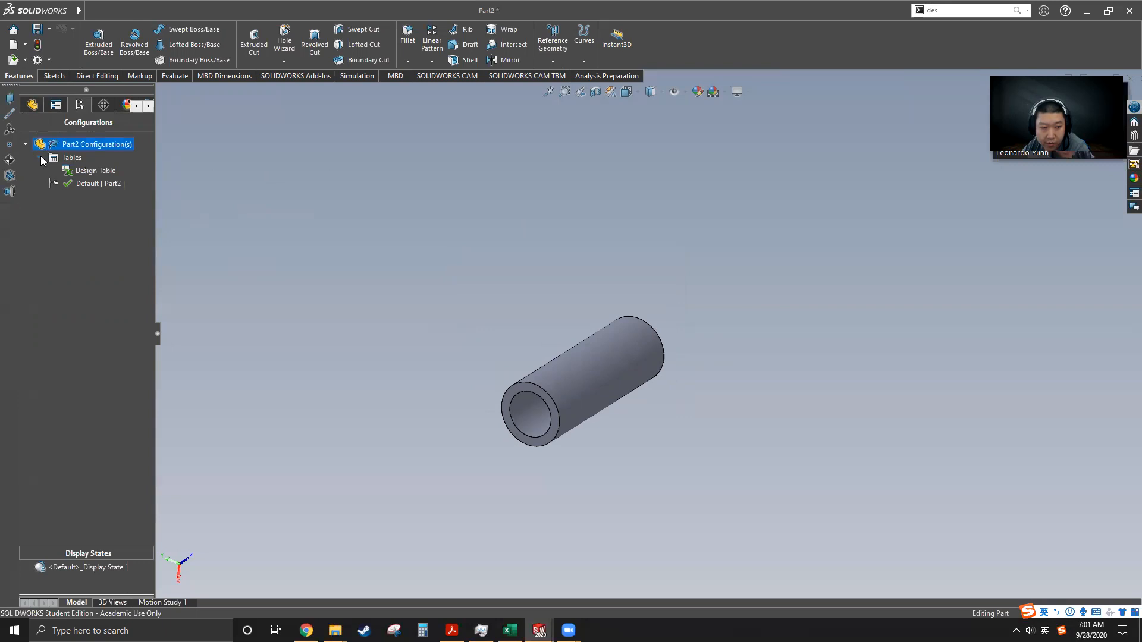
right_click(83, 171)
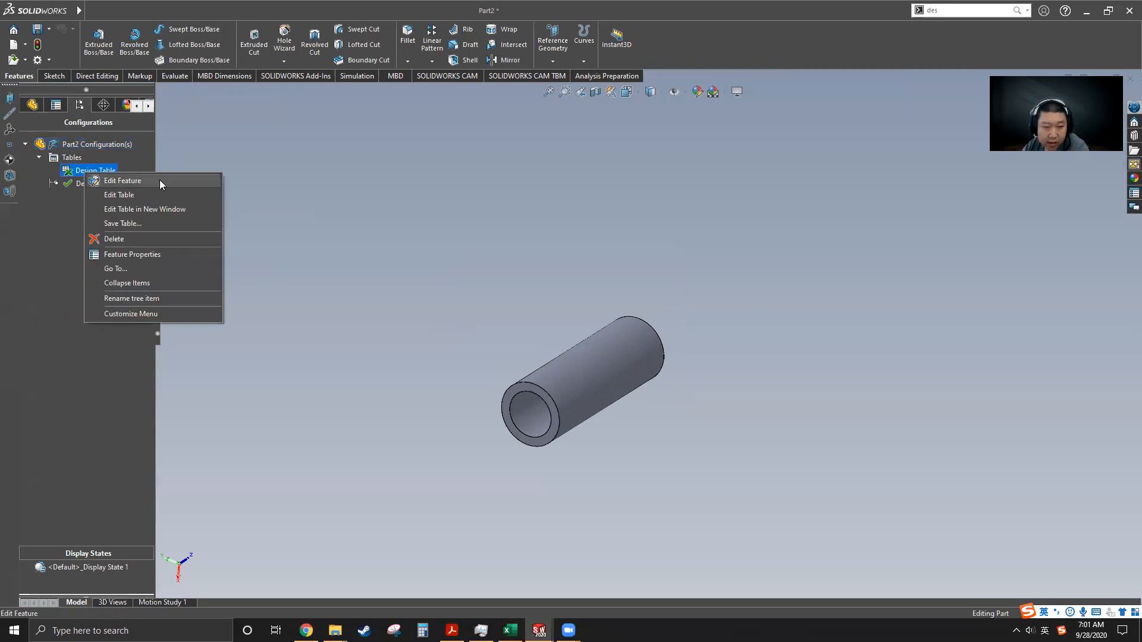
click(144, 195)
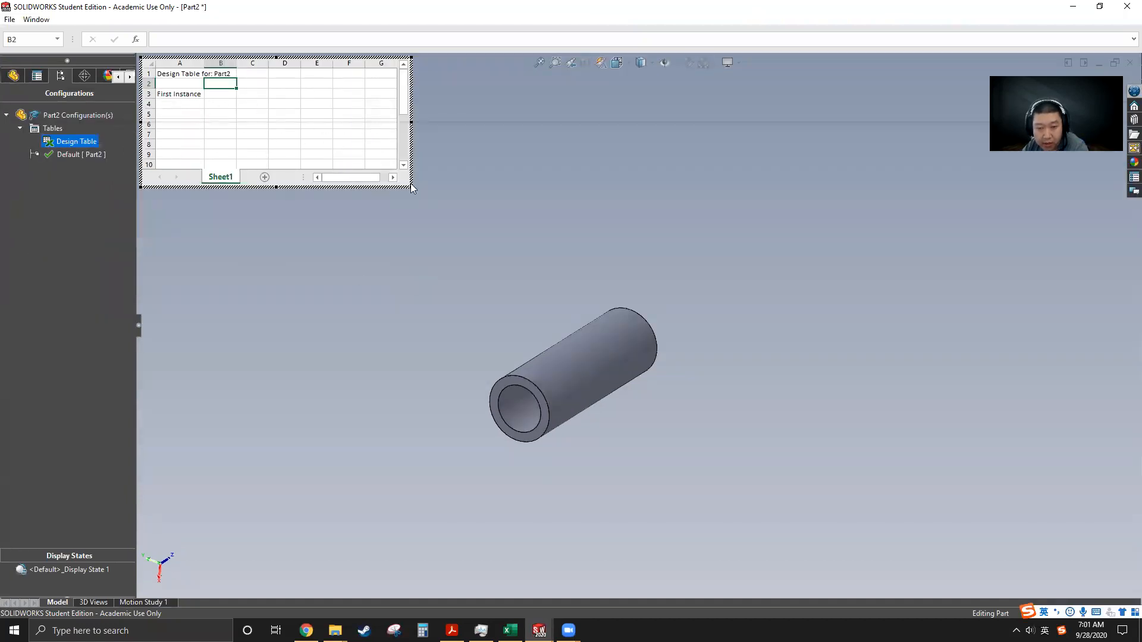
drag(411, 188, 507, 218)
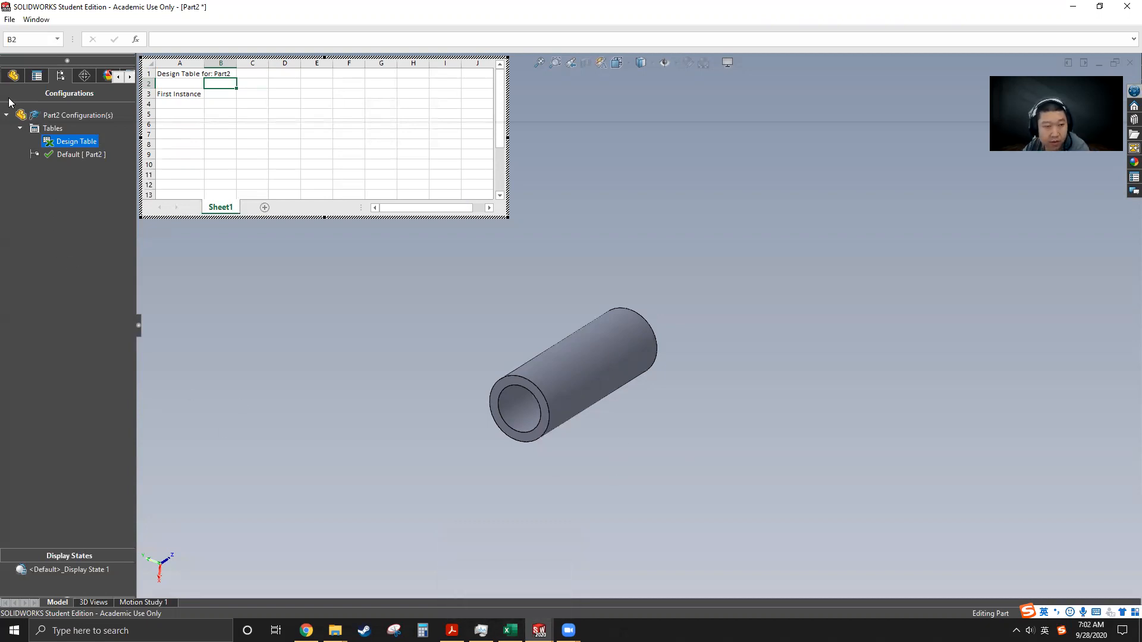
click(18, 77)
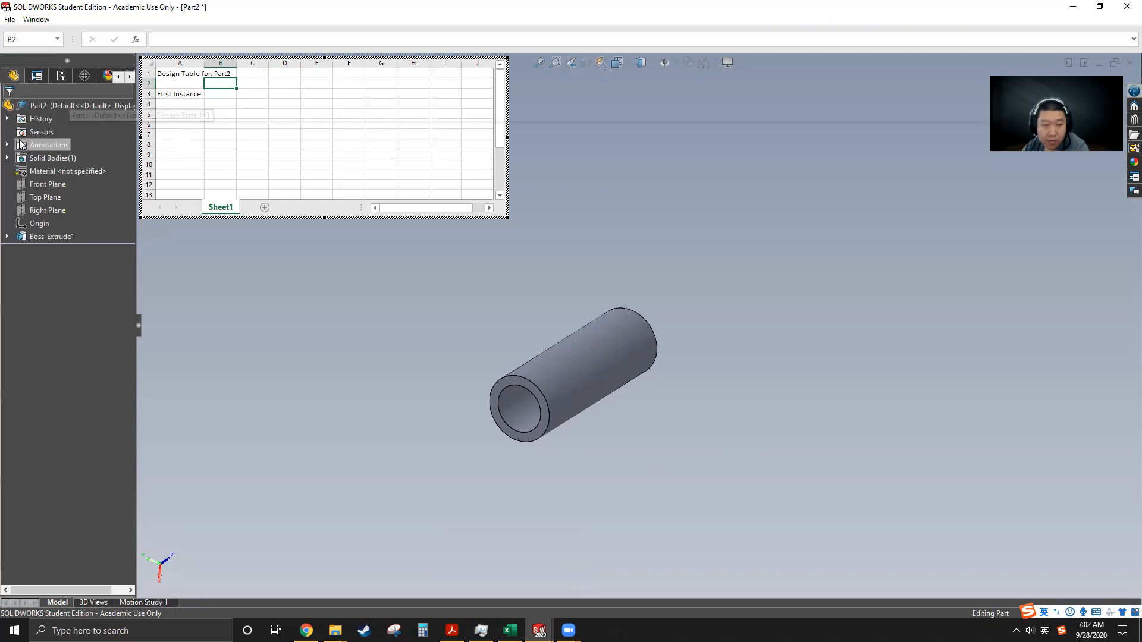
click(63, 235)
click(51, 210)
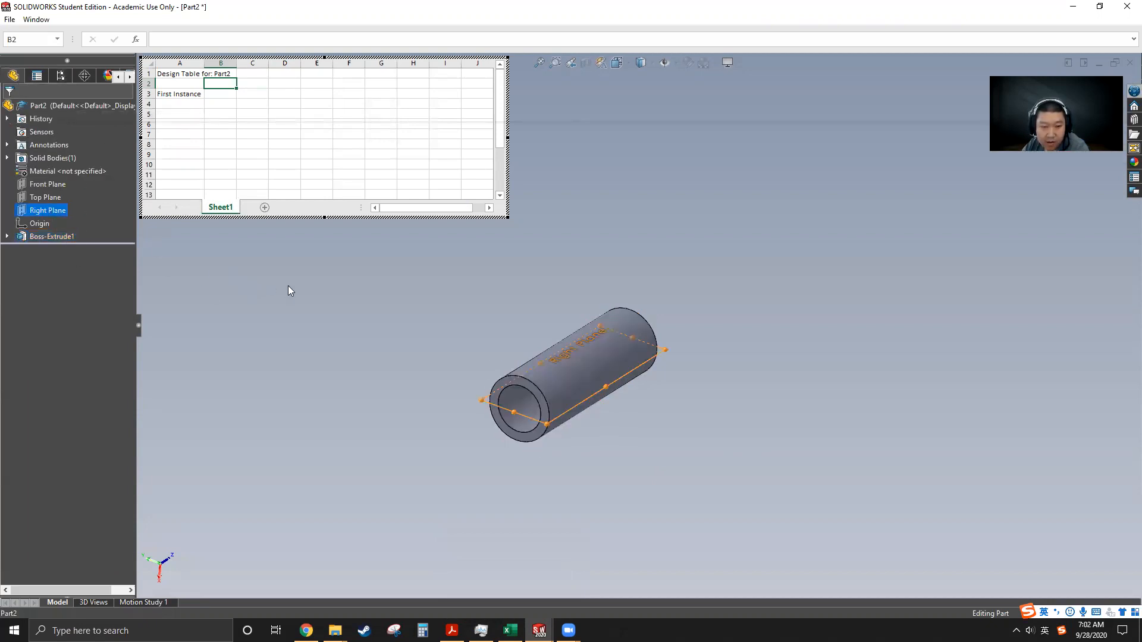
click(288, 286)
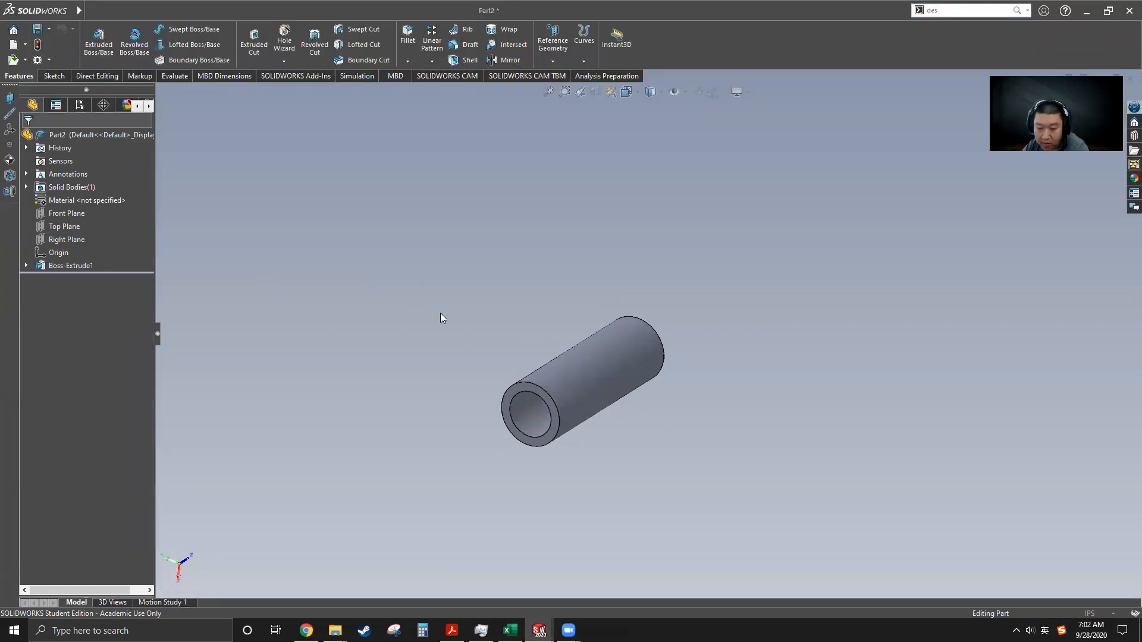
click(643, 313)
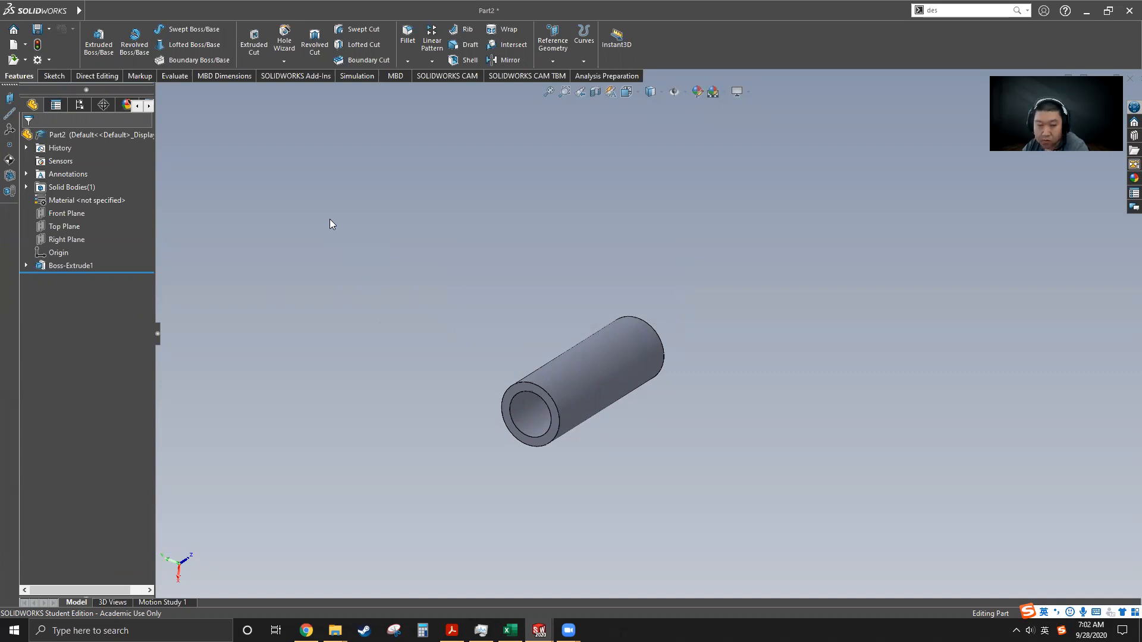
Step: Reopen the part's design table for editing and show the feature tree beside the worksheet
click(79, 105)
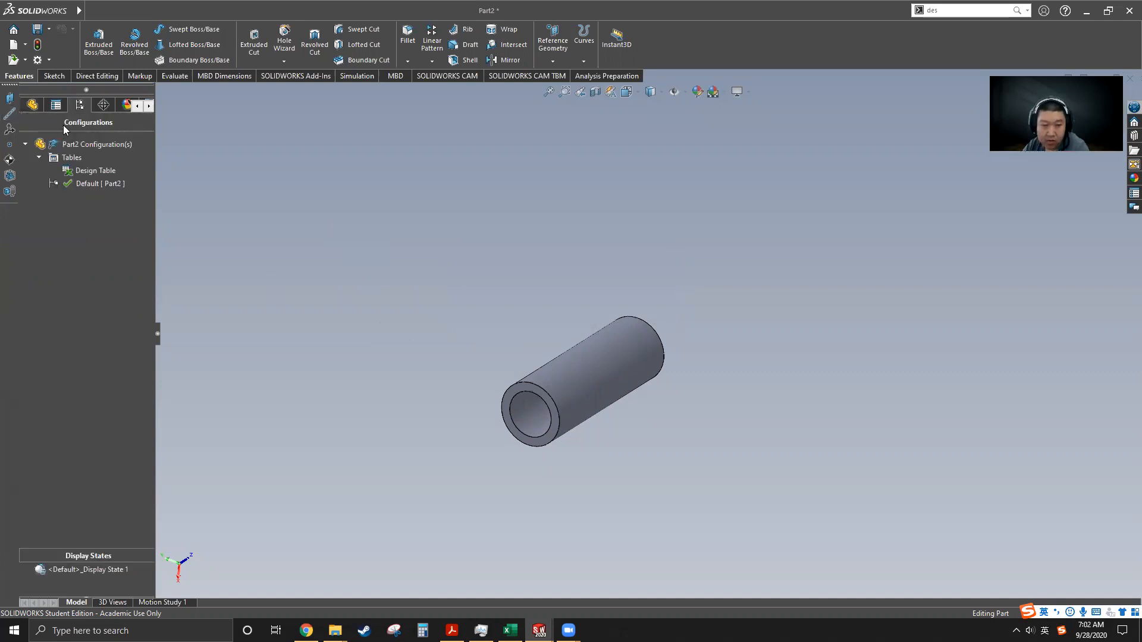
right_click(99, 169)
click(162, 190)
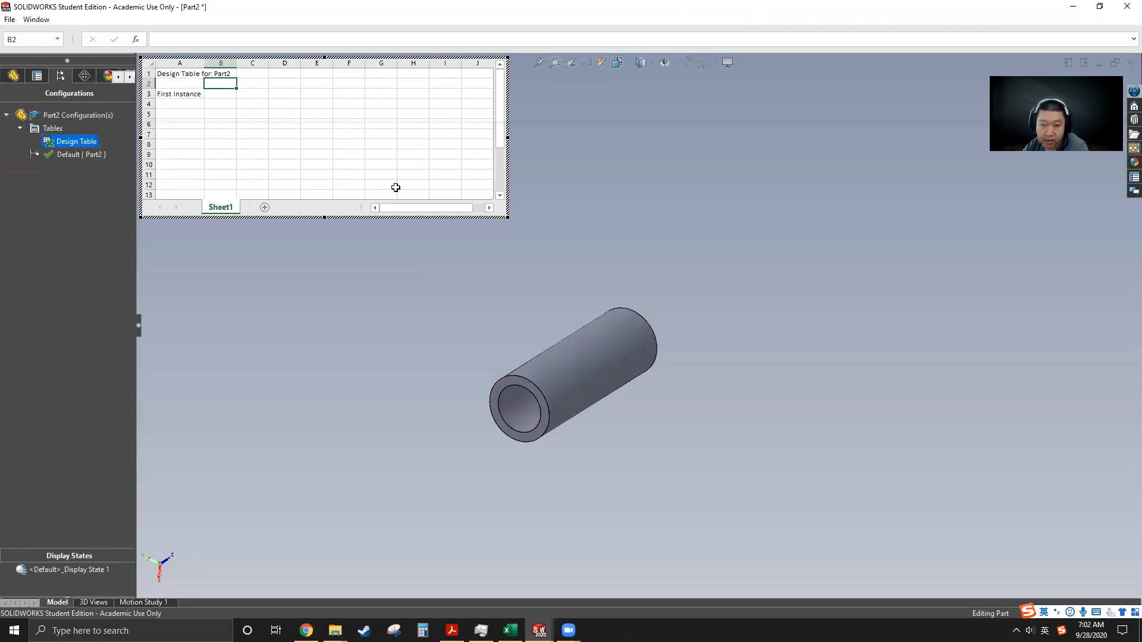
click(12, 80)
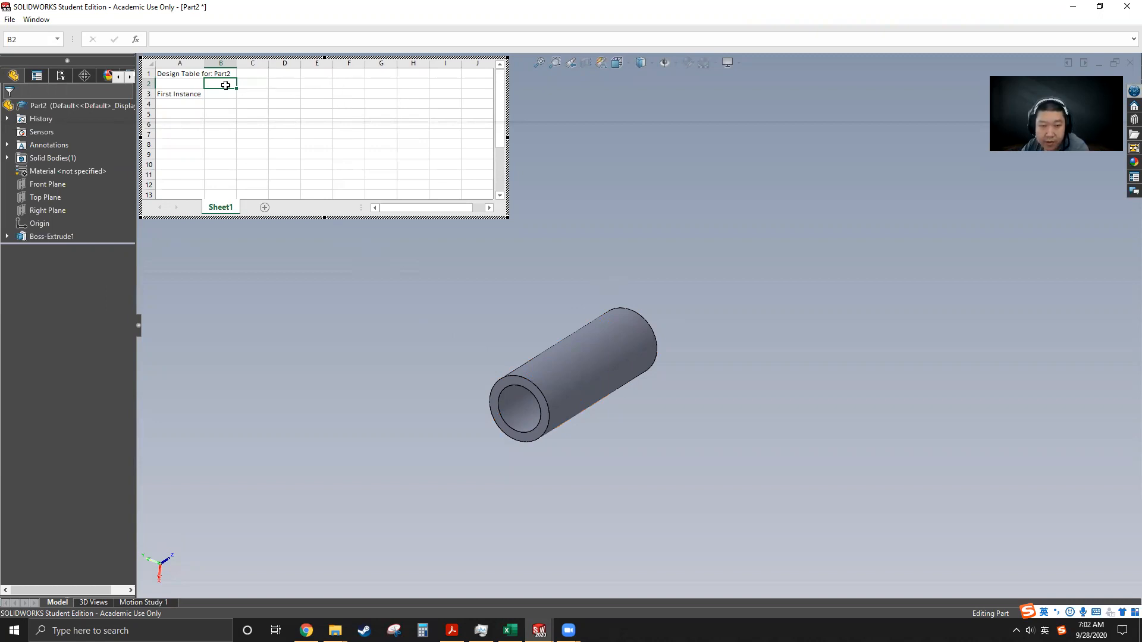
Step: Highlight the cells from row 2 down in columns B, C and D of the design table as parameter columns
drag(225, 85, 230, 191)
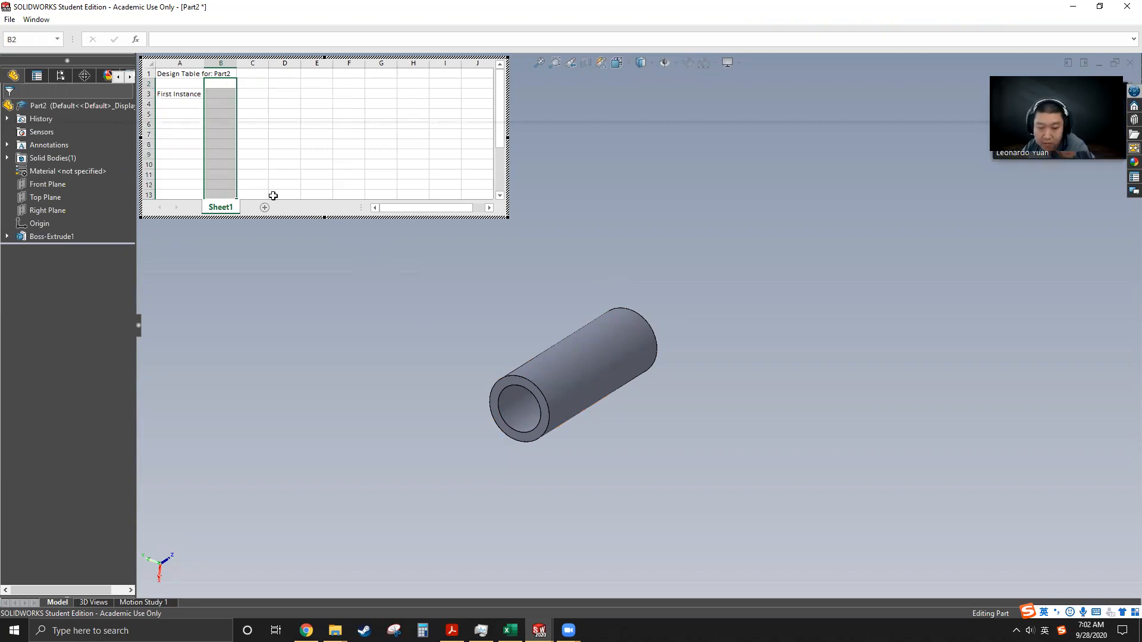
drag(252, 84, 256, 194)
drag(285, 84, 287, 197)
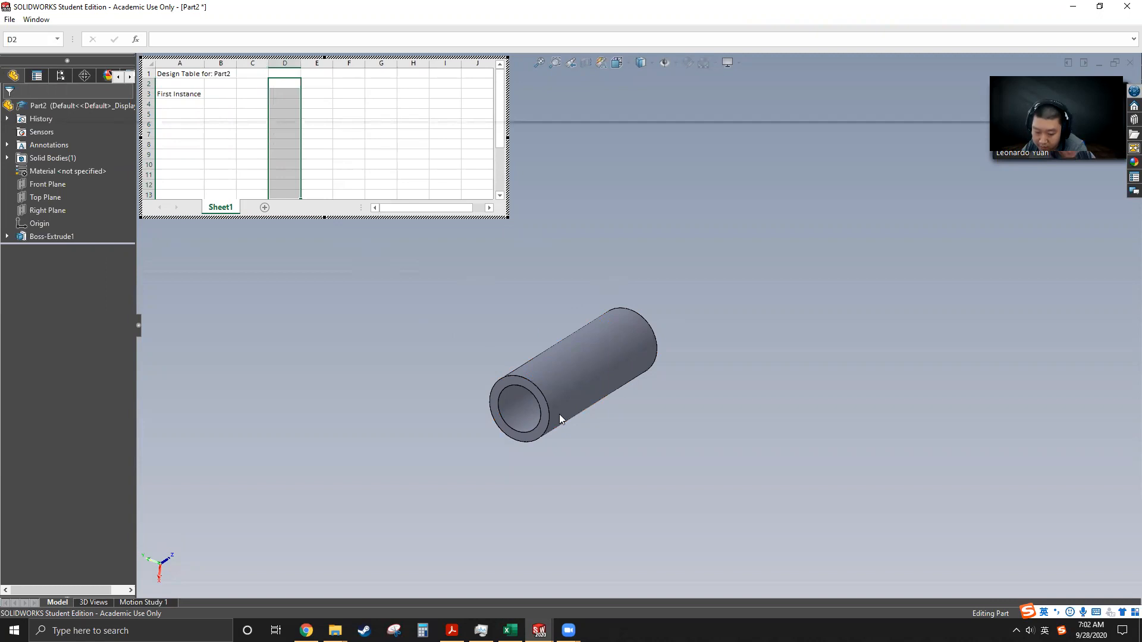
drag(221, 93, 264, 125)
click(261, 124)
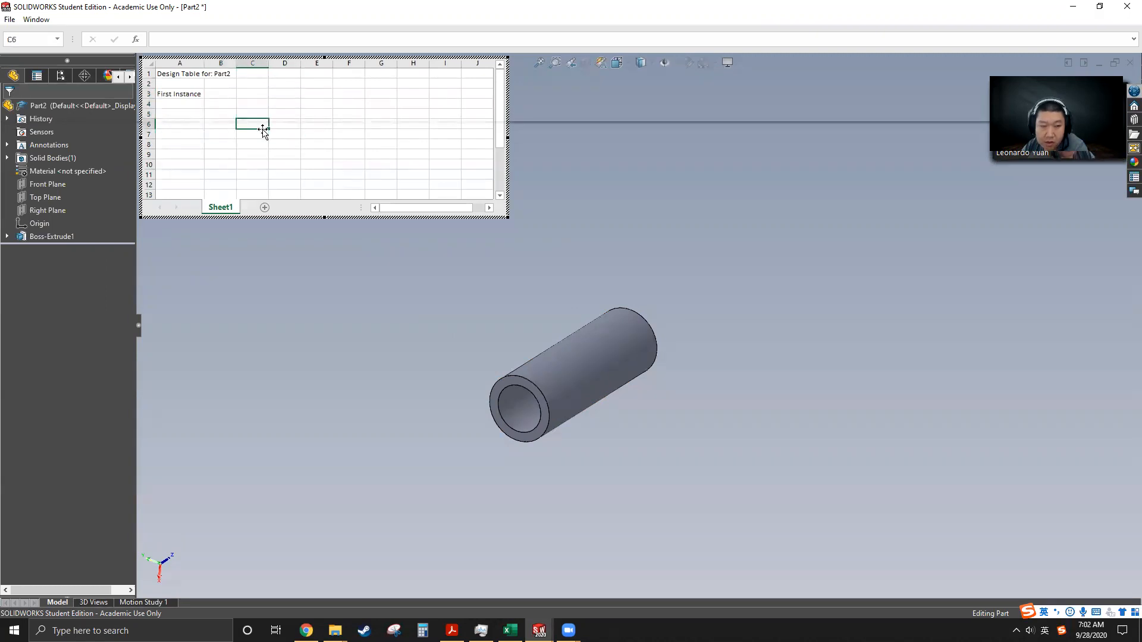
click(219, 83)
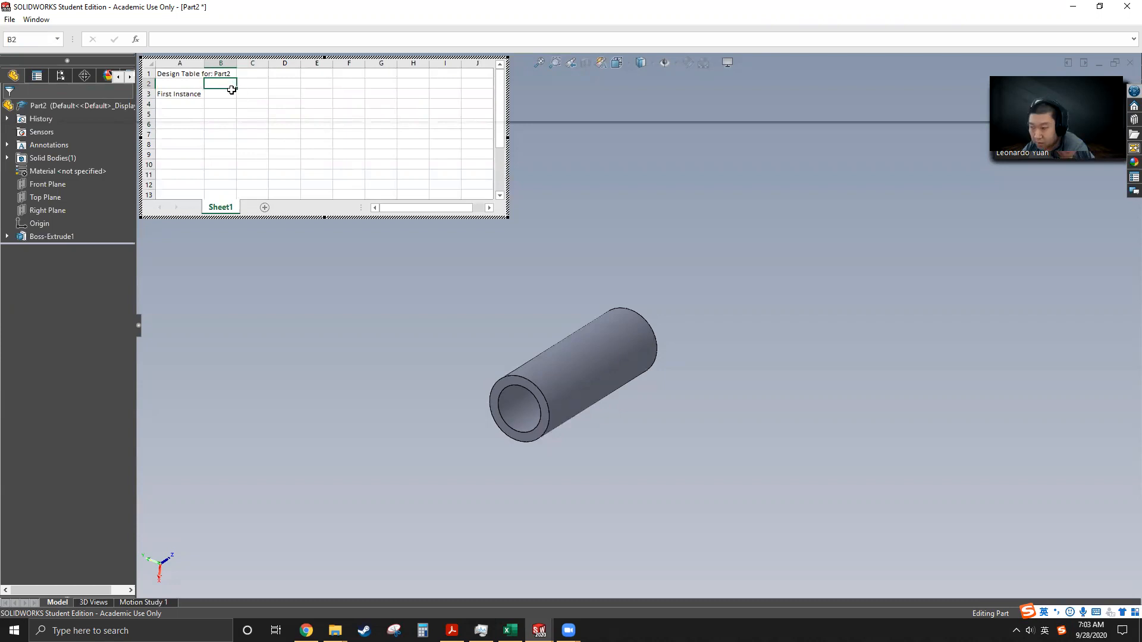
Step: Close the design table without adding entries and show the part's feature dimensions on the pipe
click(48, 147)
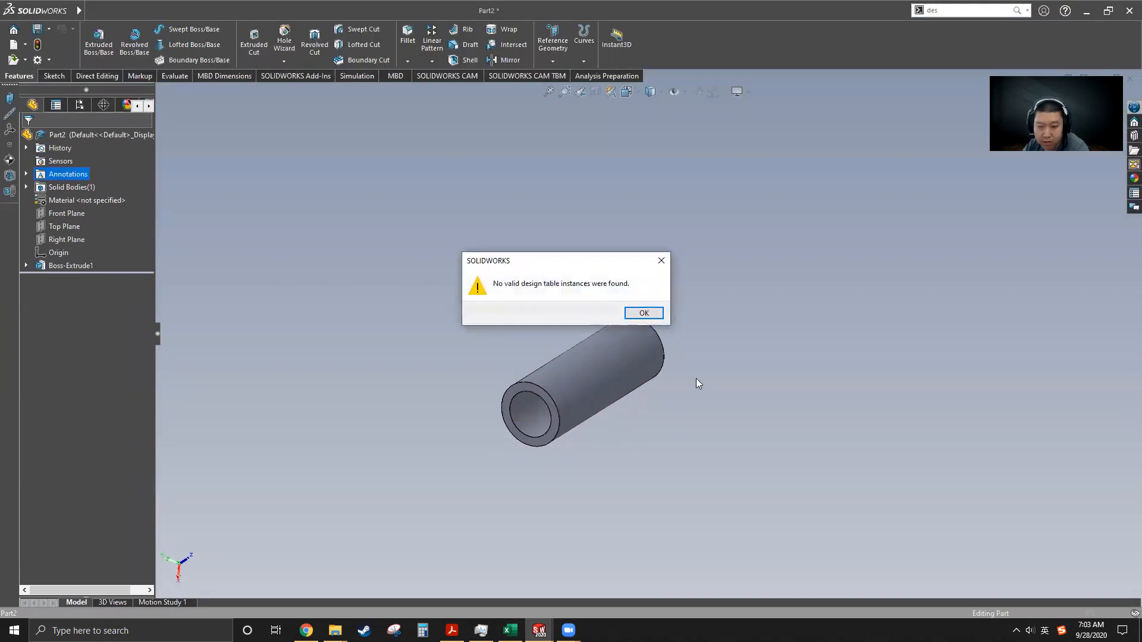
click(642, 311)
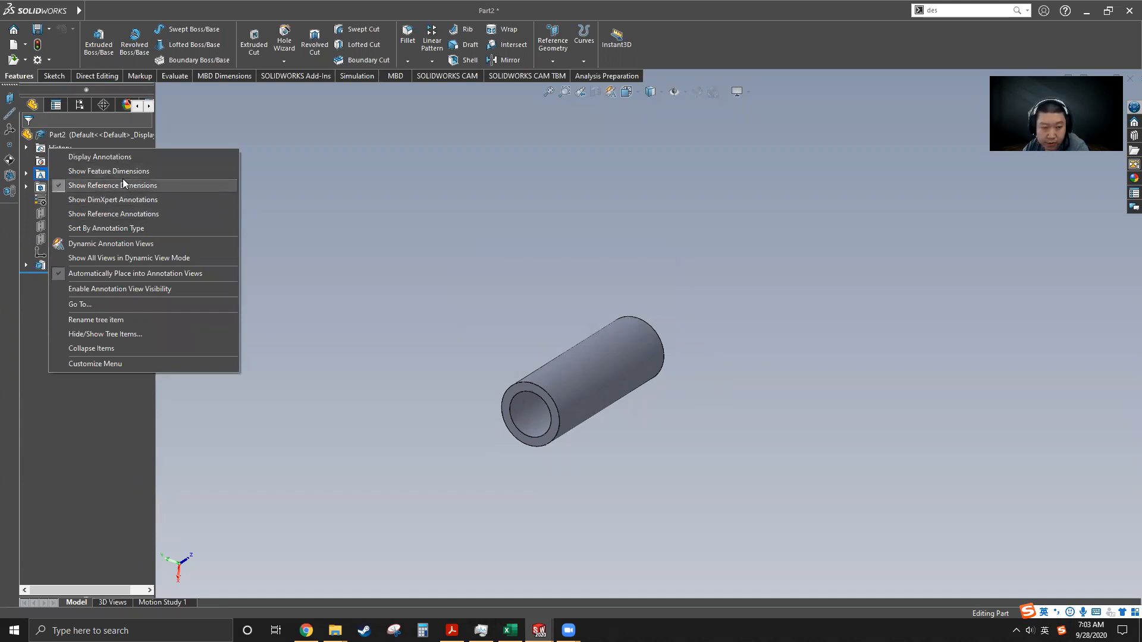
click(89, 172)
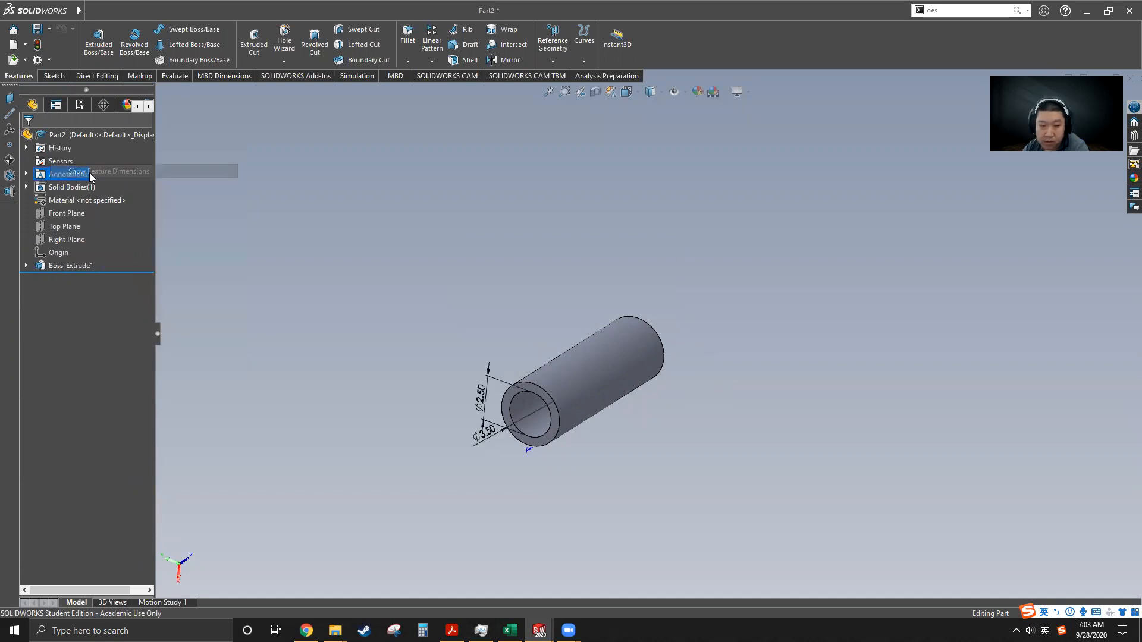
scroll(600, 494, down, 3)
middle_drag(601, 494, 550, 341)
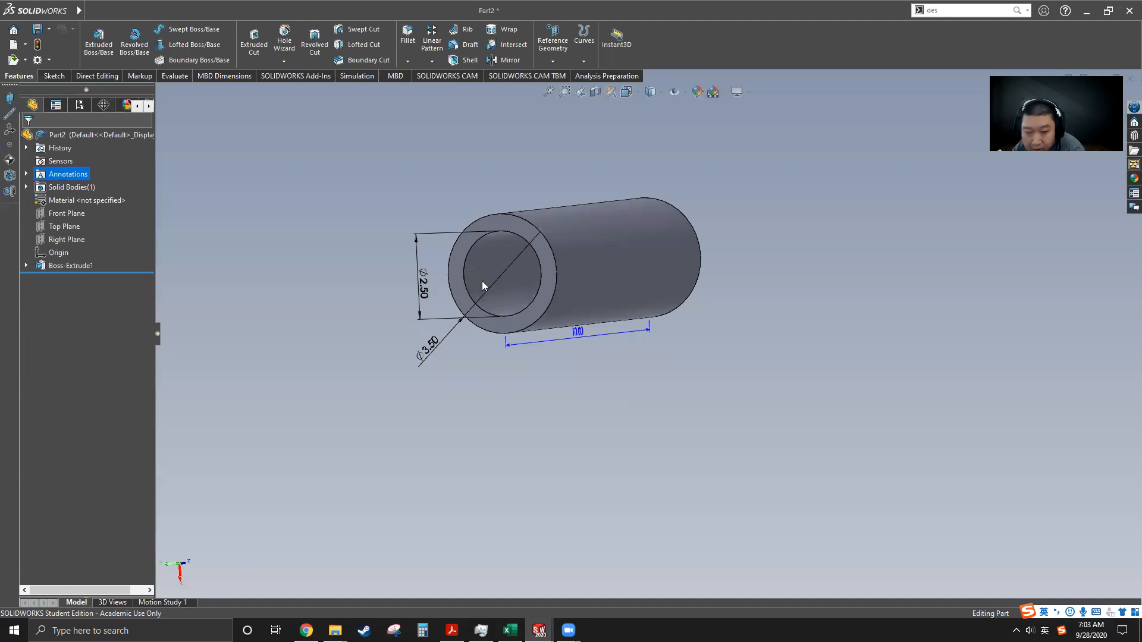
Step: Rename the pipe's inner diameter dimension to ID
click(424, 286)
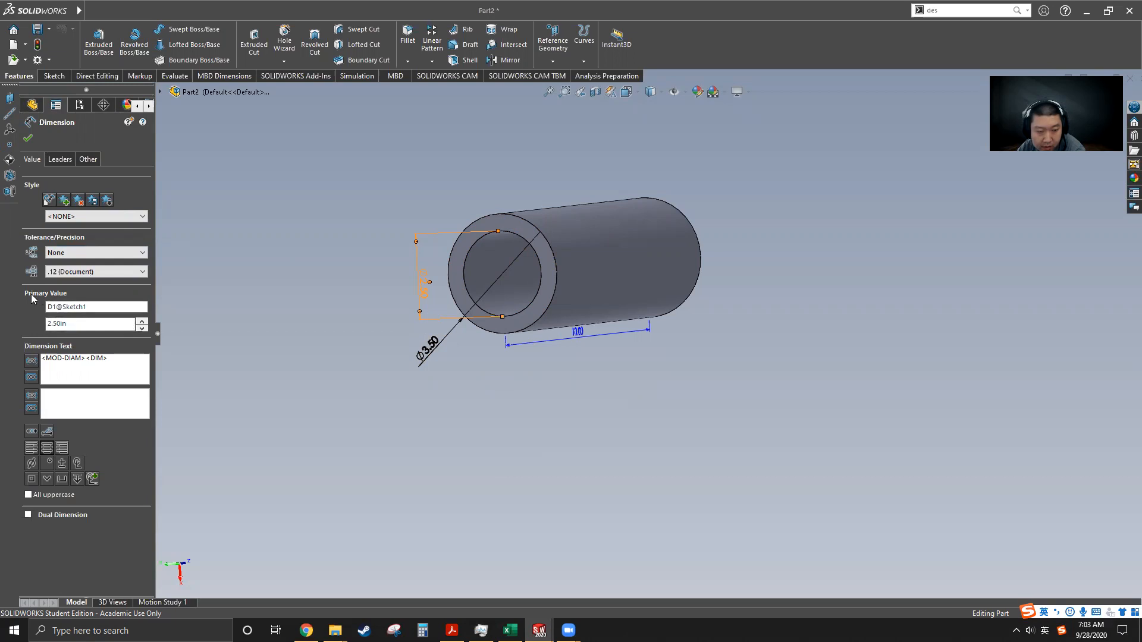
click(81, 326)
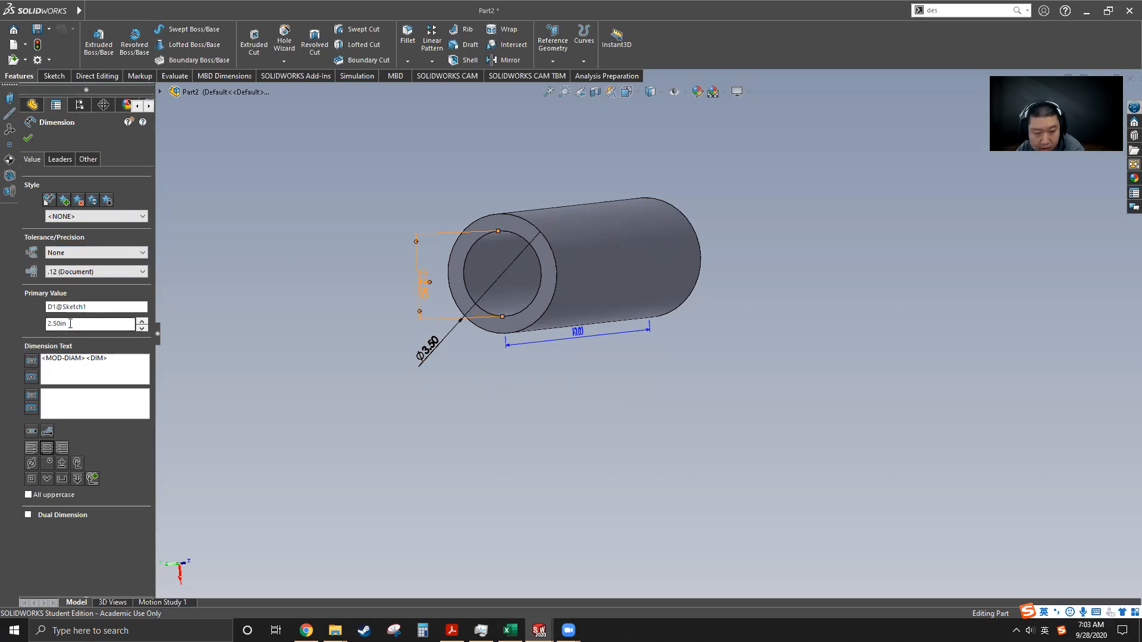
click(100, 307)
click(100, 307)
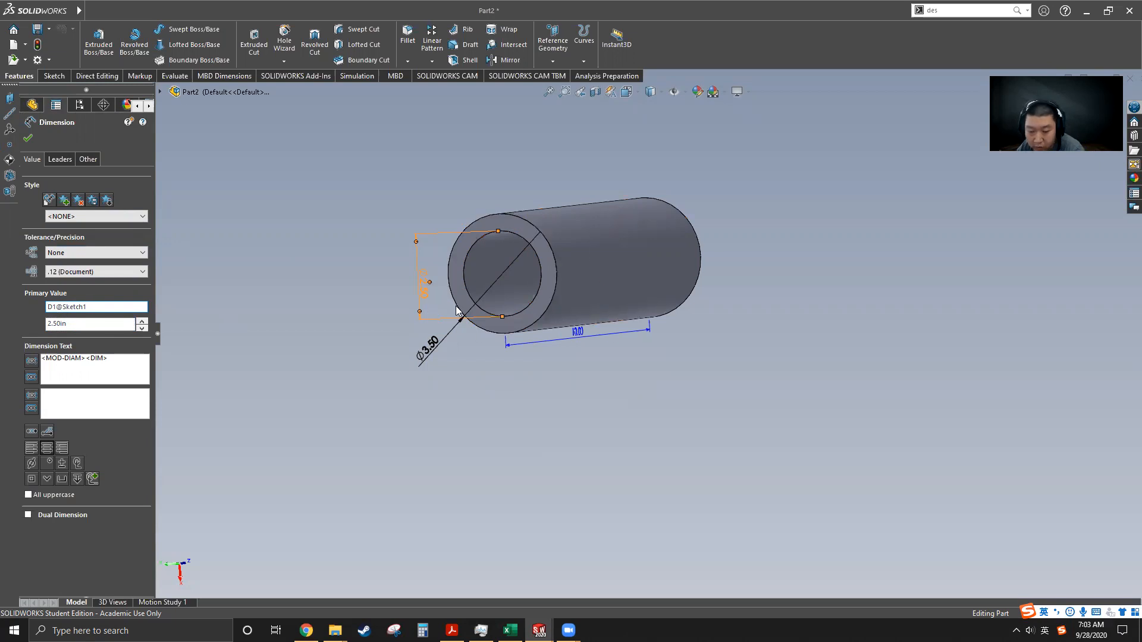
double_click(99, 304)
double_click(99, 305)
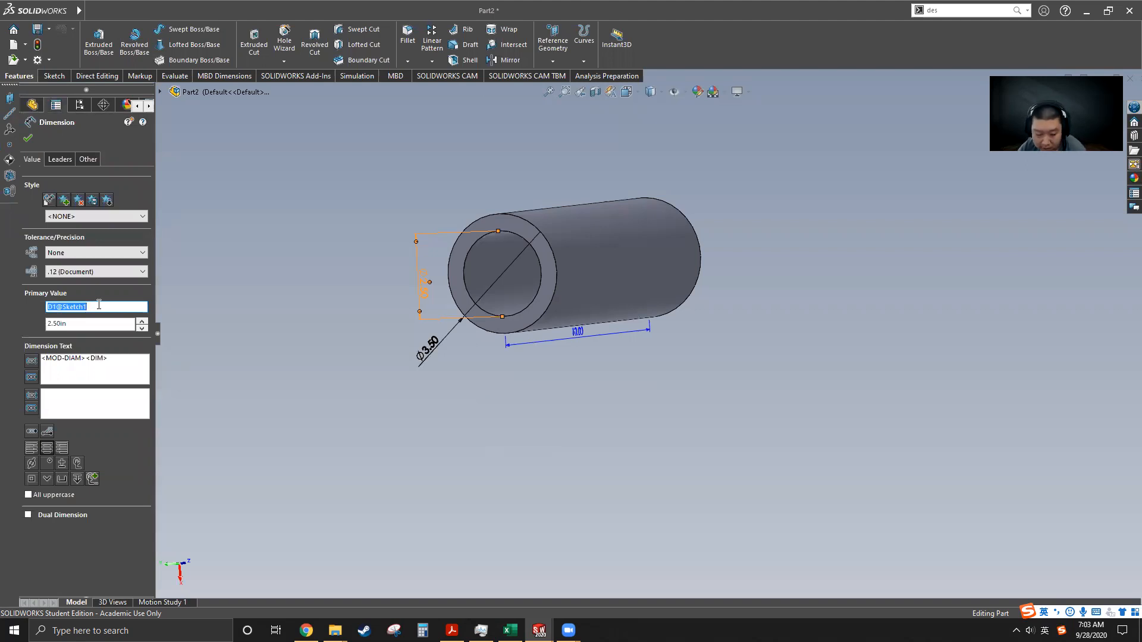
key(BackSpace)
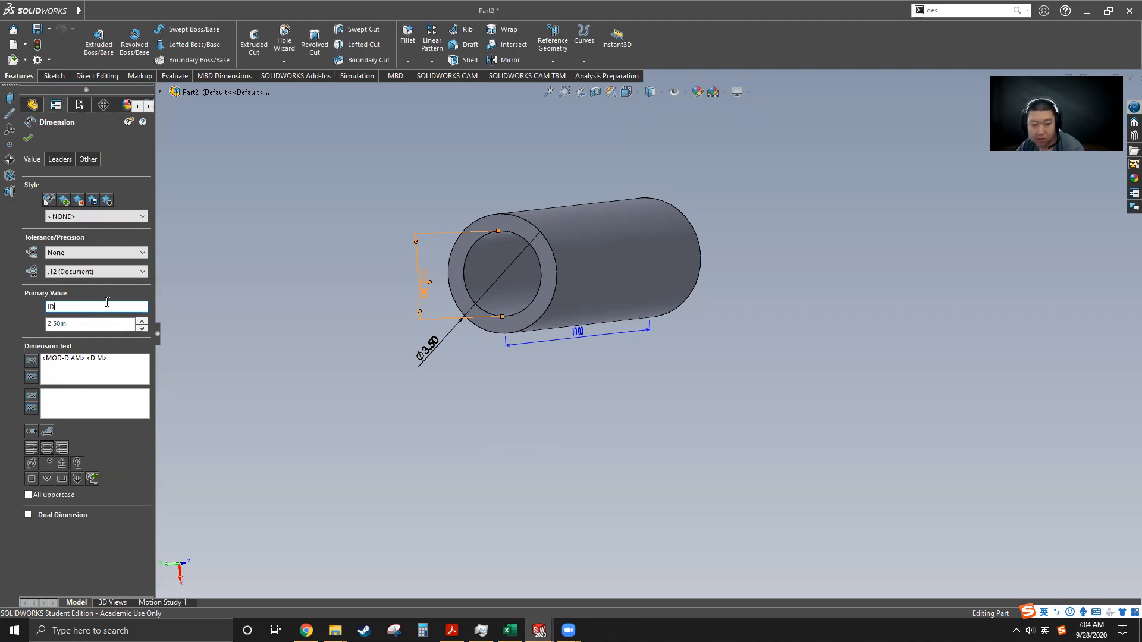
click(28, 141)
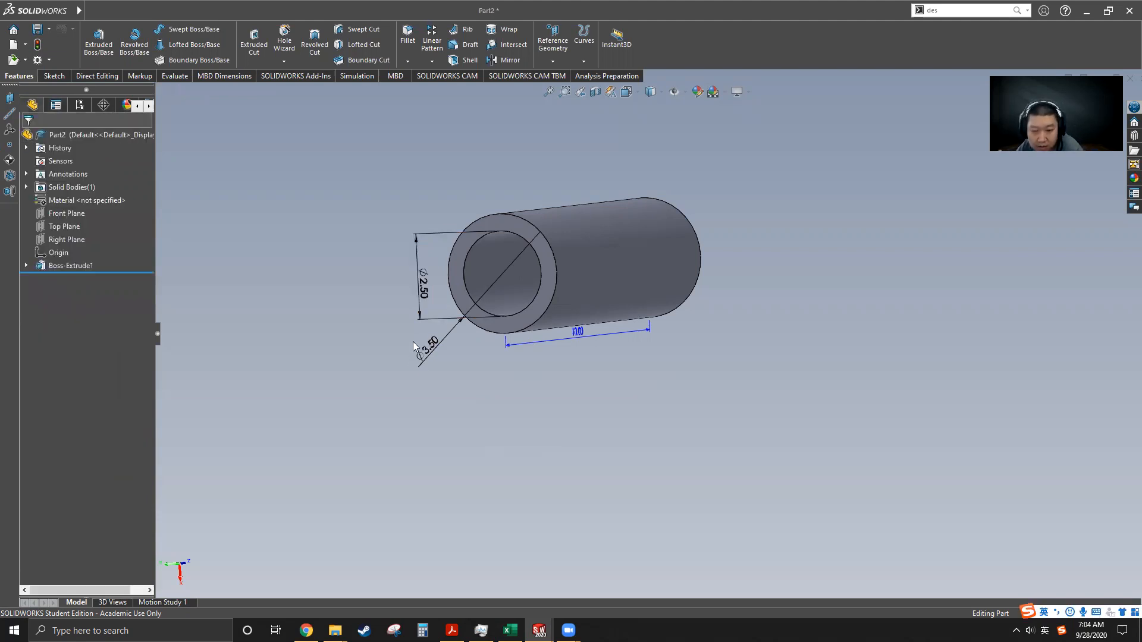
Step: Rename the pipe's outer diameter dimension to OD
click(432, 348)
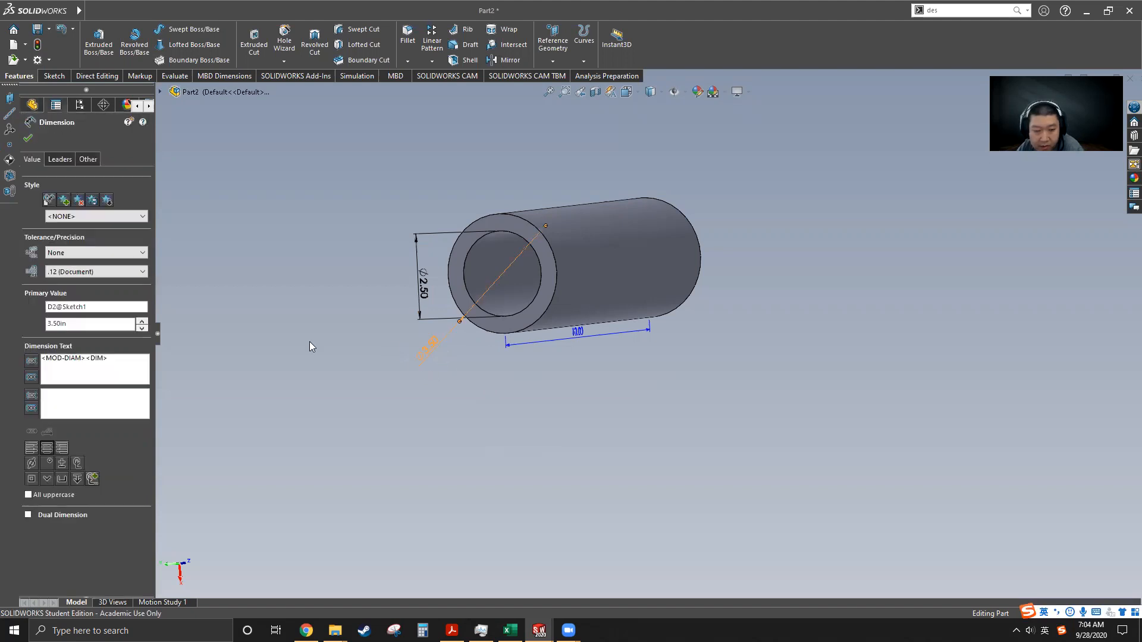
double_click(94, 307)
text(OD)
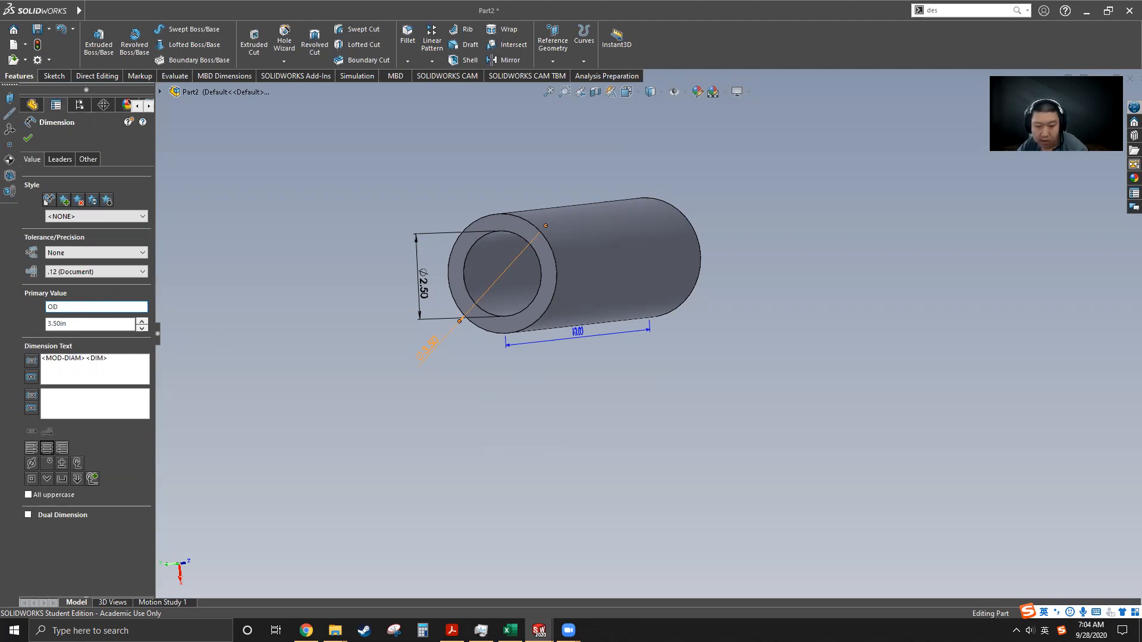
click(27, 138)
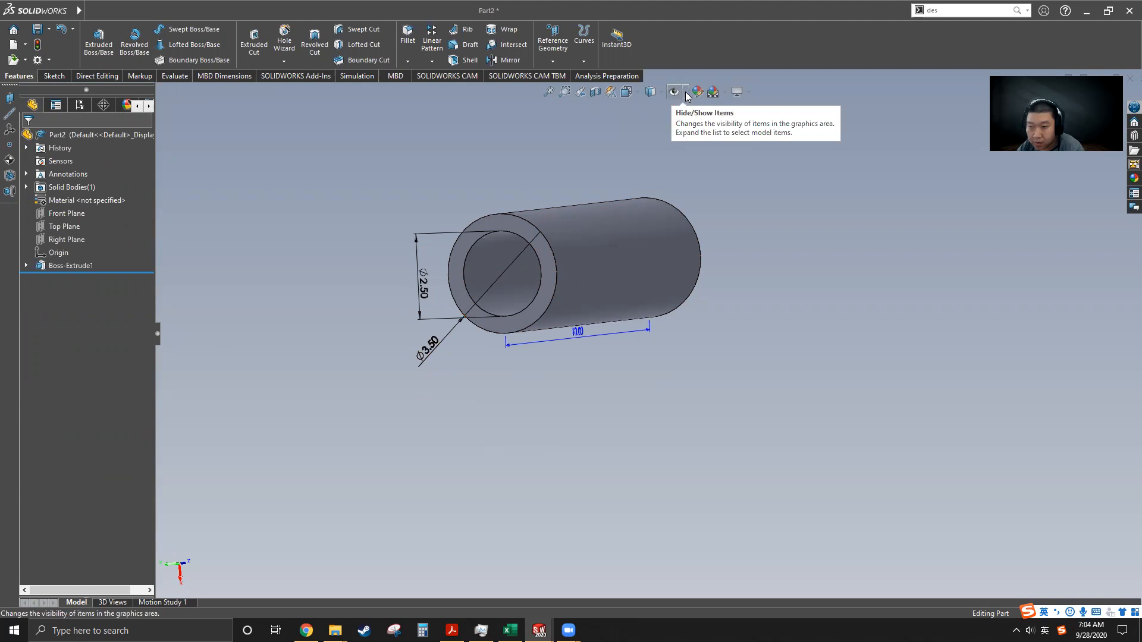
Step: Turn on the display of dimension names in the graphics area
click(686, 93)
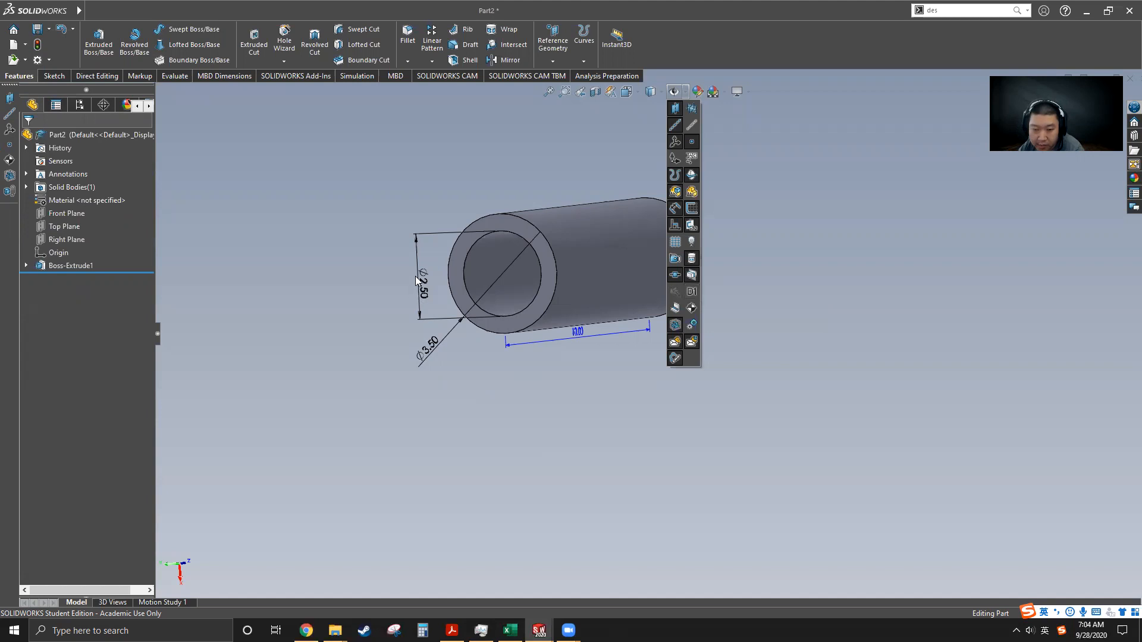
click(695, 290)
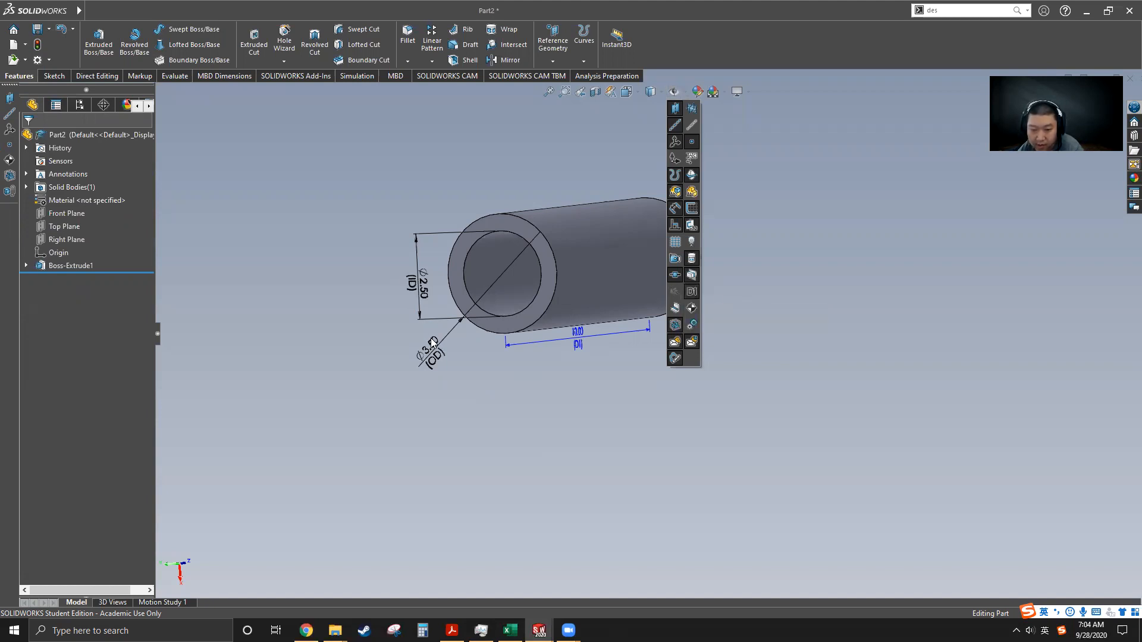
click(593, 395)
Step: Rename the pipe's extrusion depth dimension to Length
middle_drag(632, 349, 581, 361)
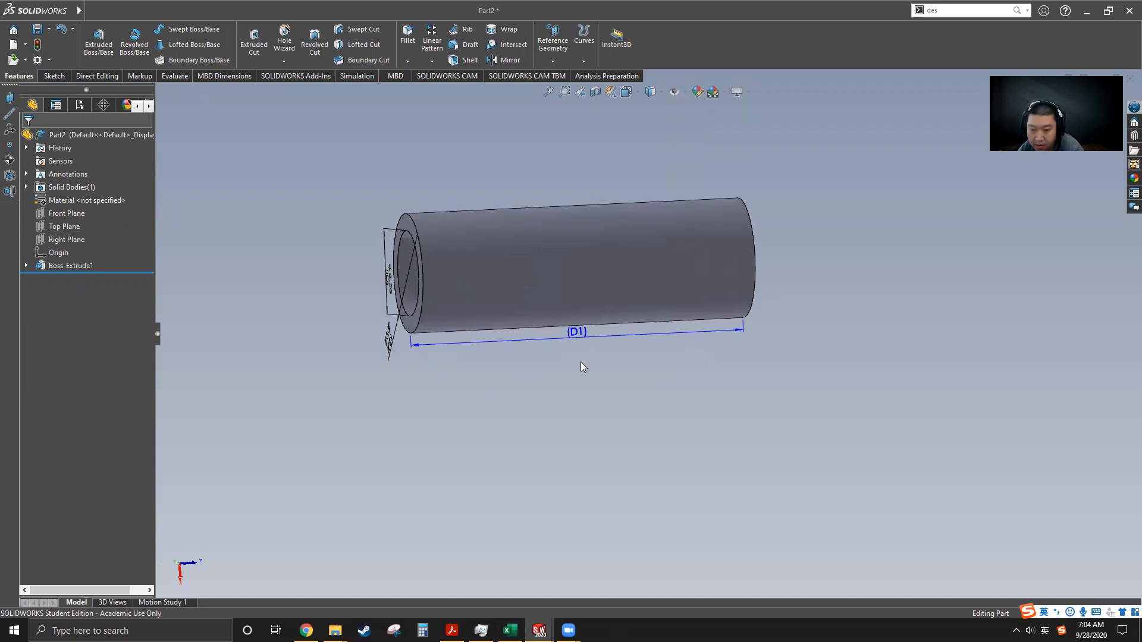
click(581, 331)
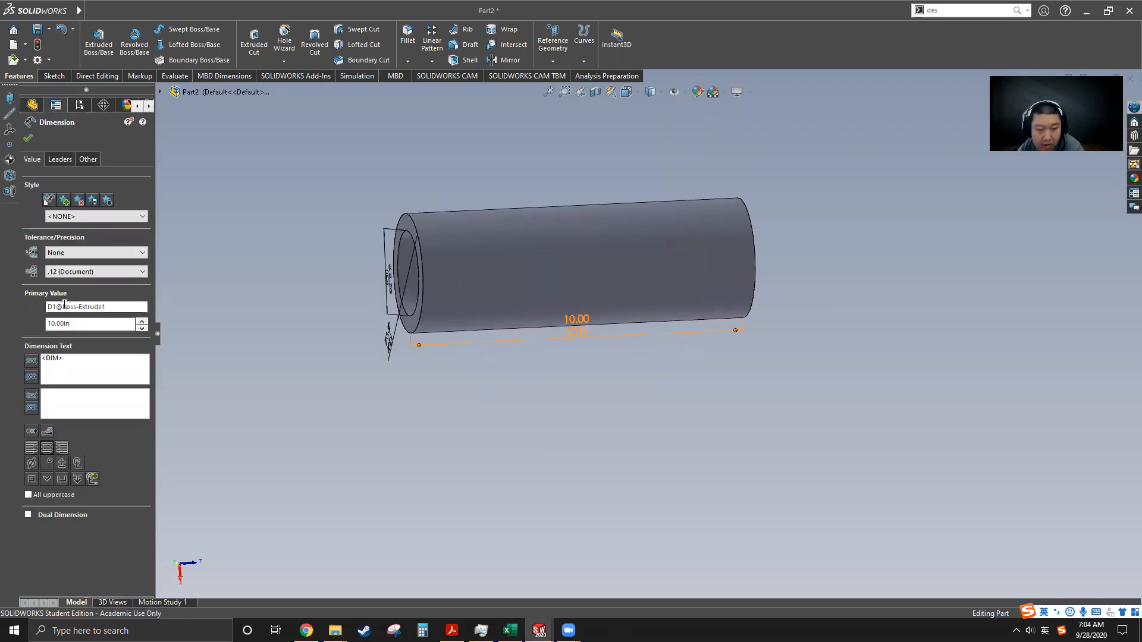
double_click(111, 305)
drag(111, 306, 2, 307)
text(Length)
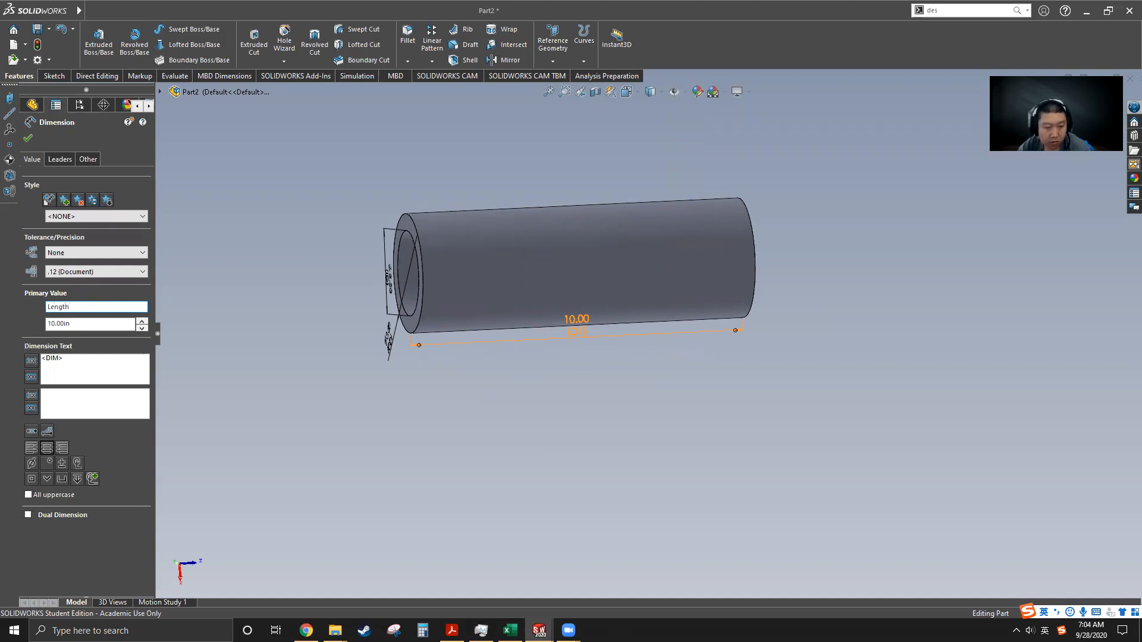
click(28, 138)
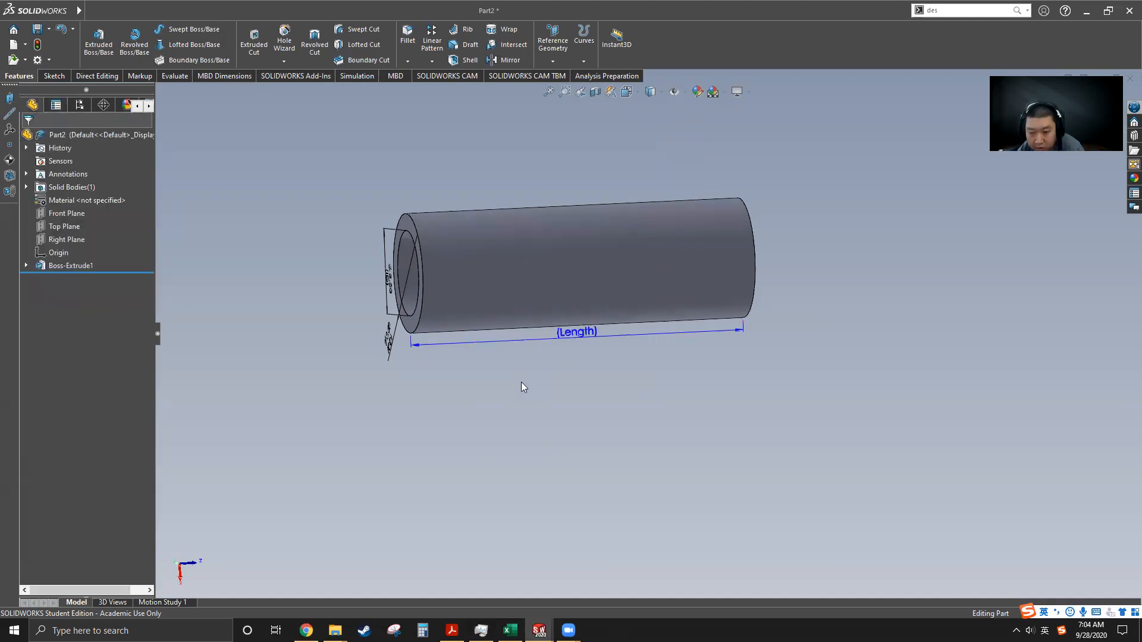
Step: Reposition the Length and OD dimensions clear of the pipe body so their labels are readable
middle_drag(522, 377, 575, 351)
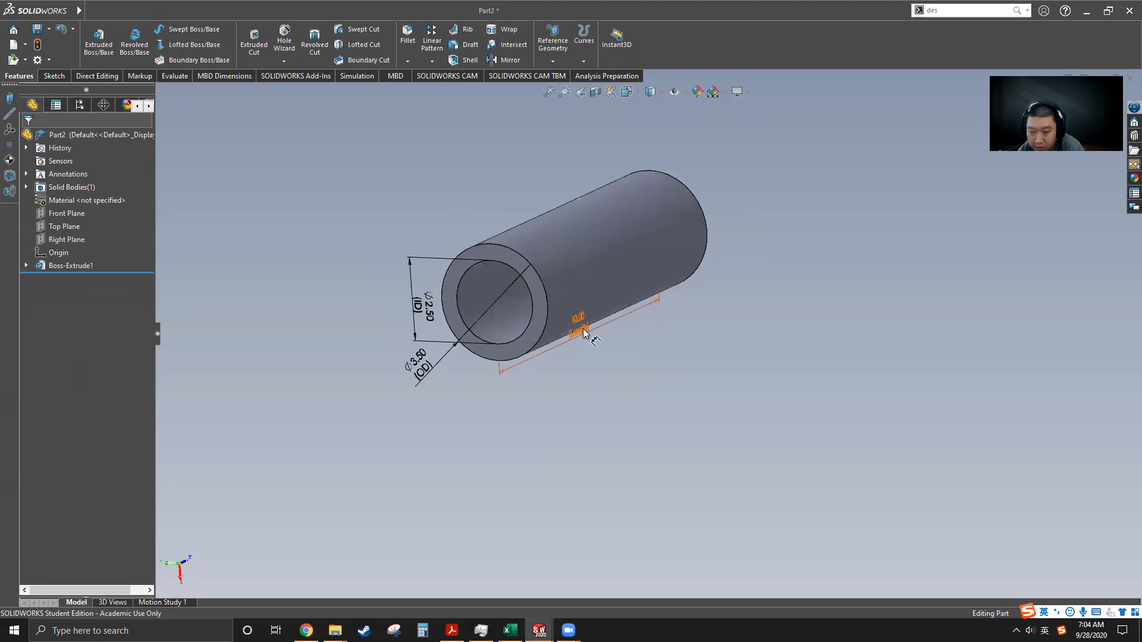
click(585, 373)
click(638, 426)
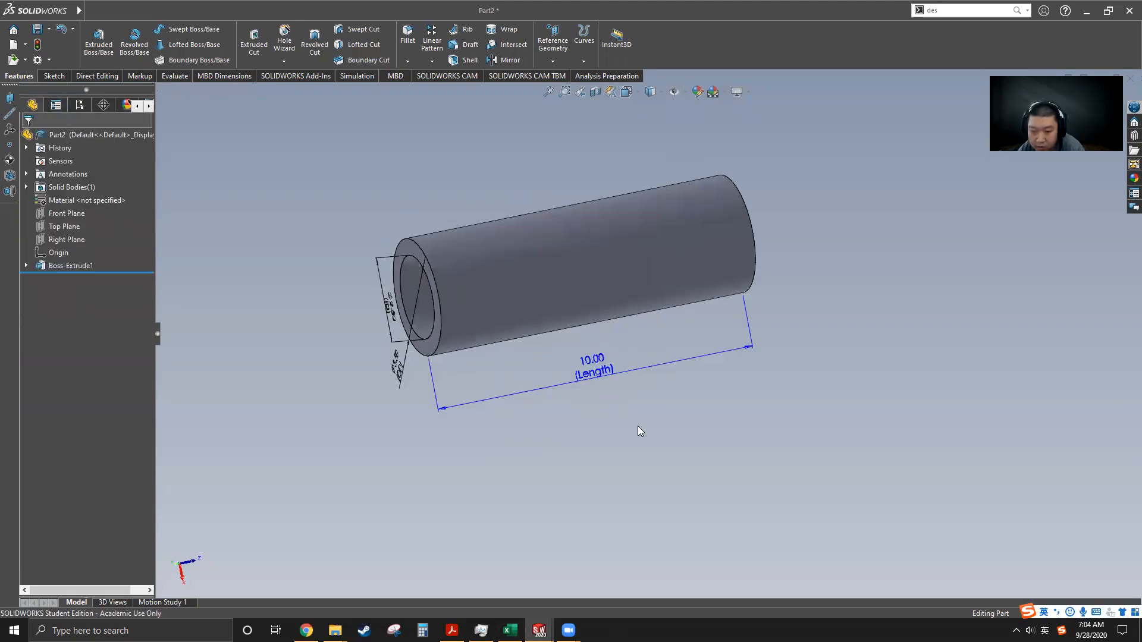
scroll(600, 375, up, 3)
middle_drag(552, 356, 581, 375)
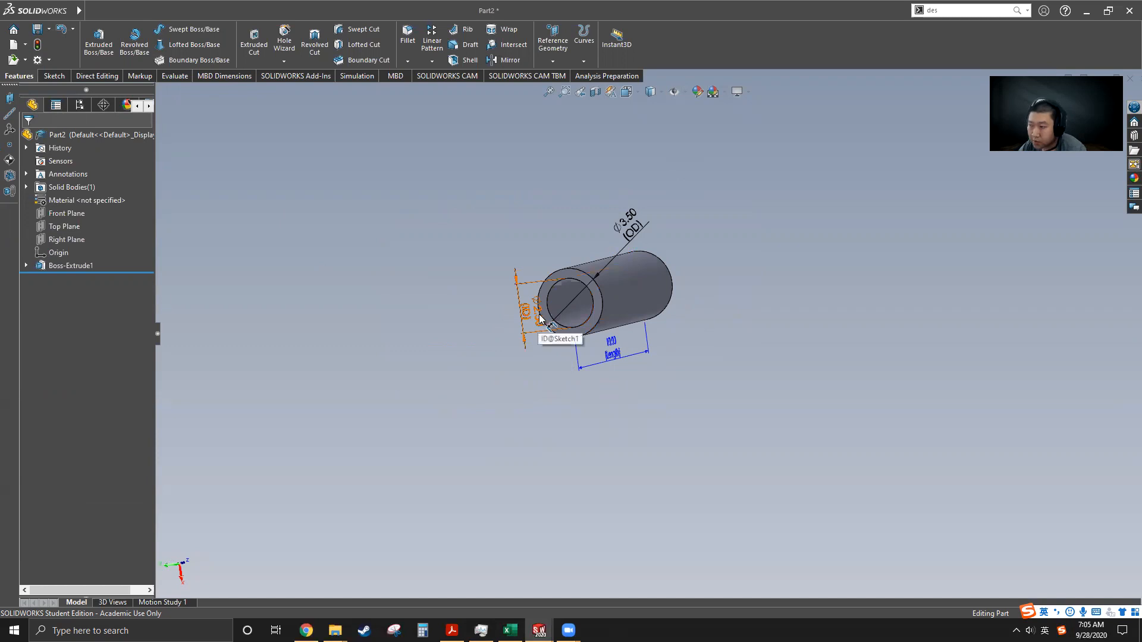
Step: Open the pipe's design table for editing and add the Length dimension as its first parameter column
click(81, 105)
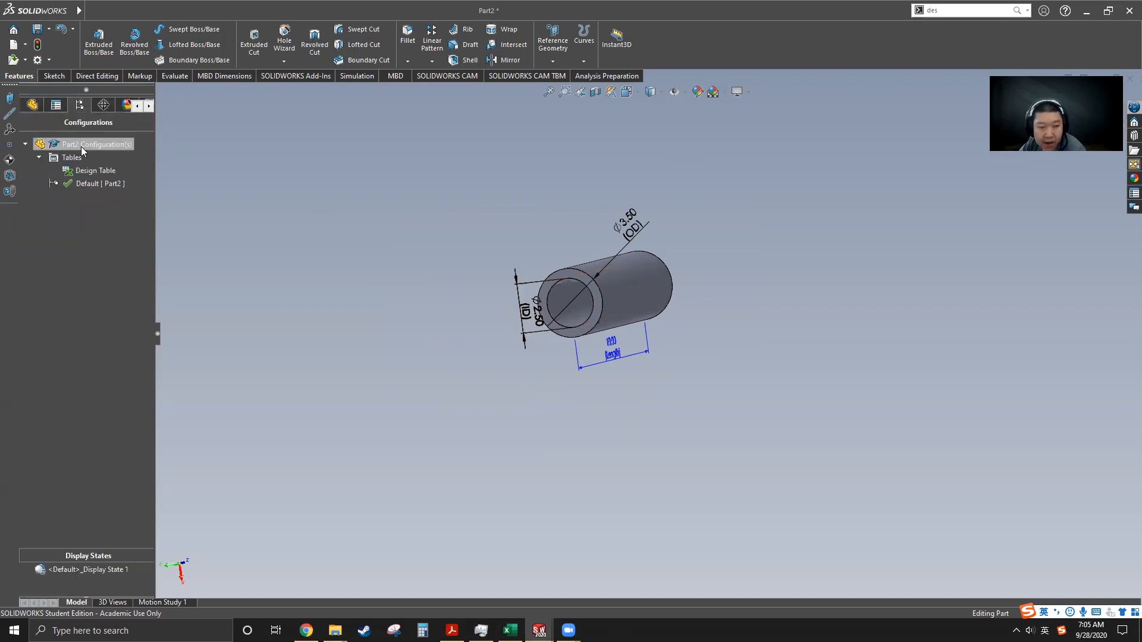
right_click(88, 171)
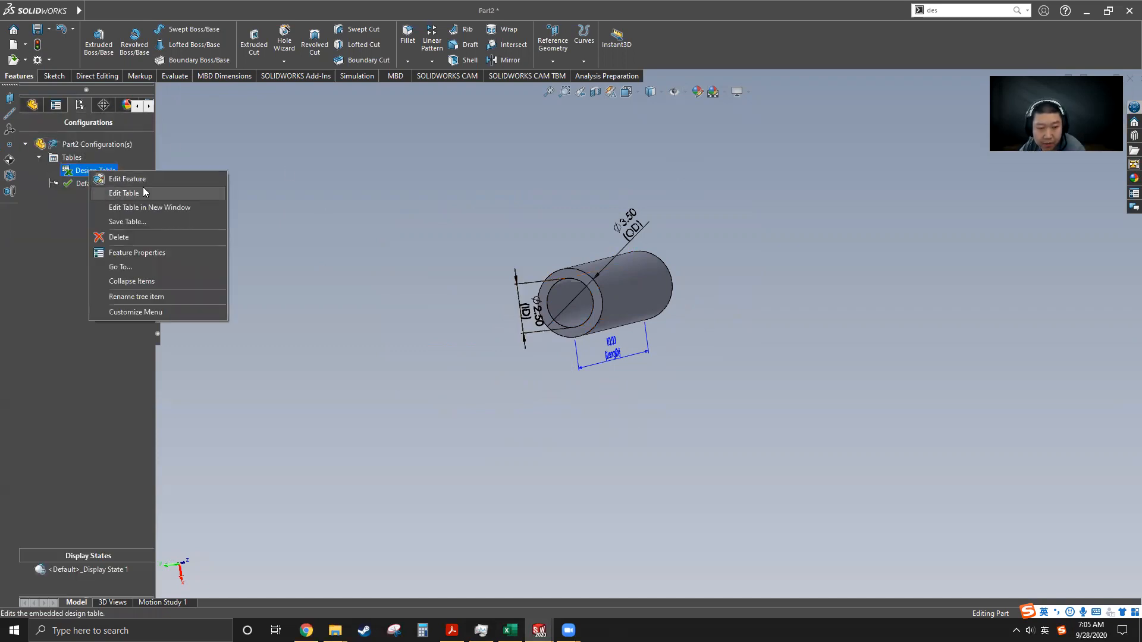
click(125, 193)
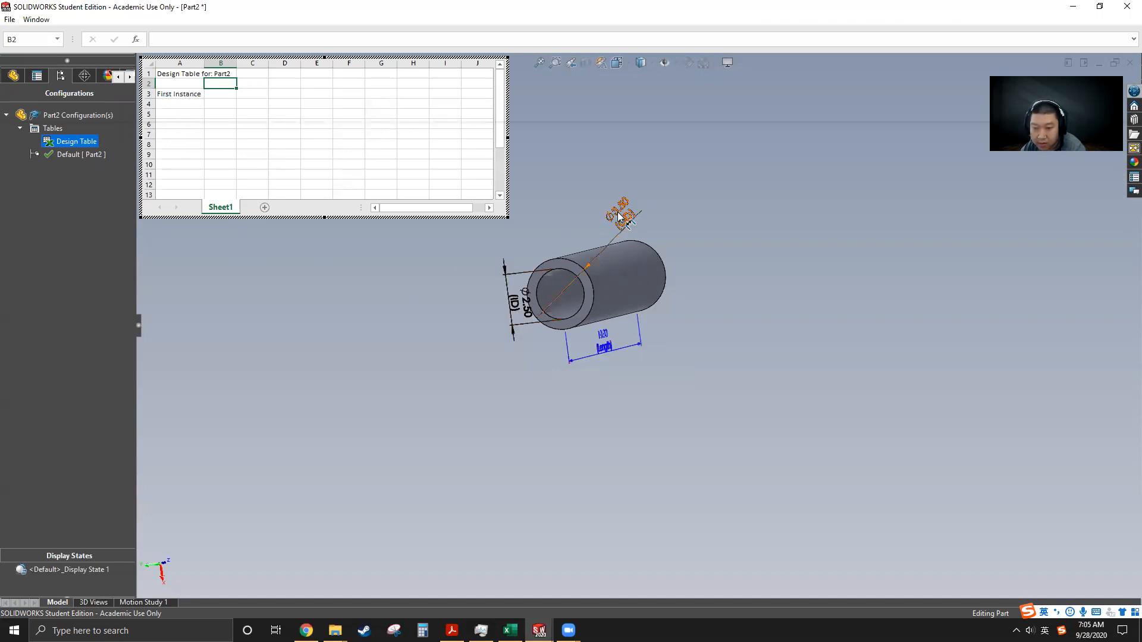
click(608, 348)
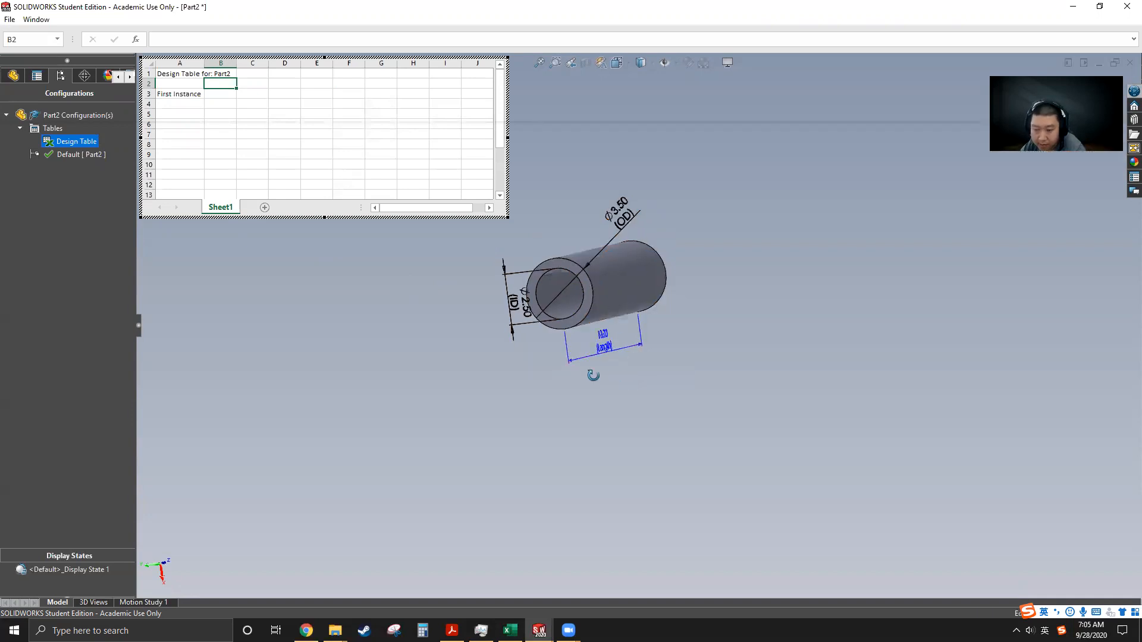
middle_drag(592, 374, 607, 351)
click(618, 348)
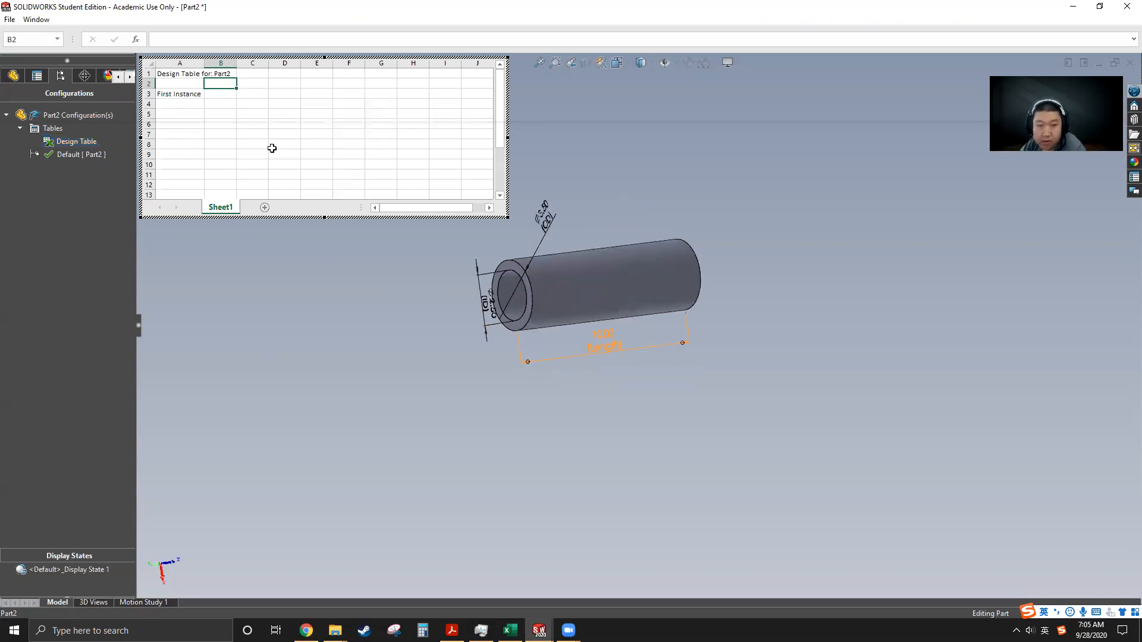
double_click(604, 334)
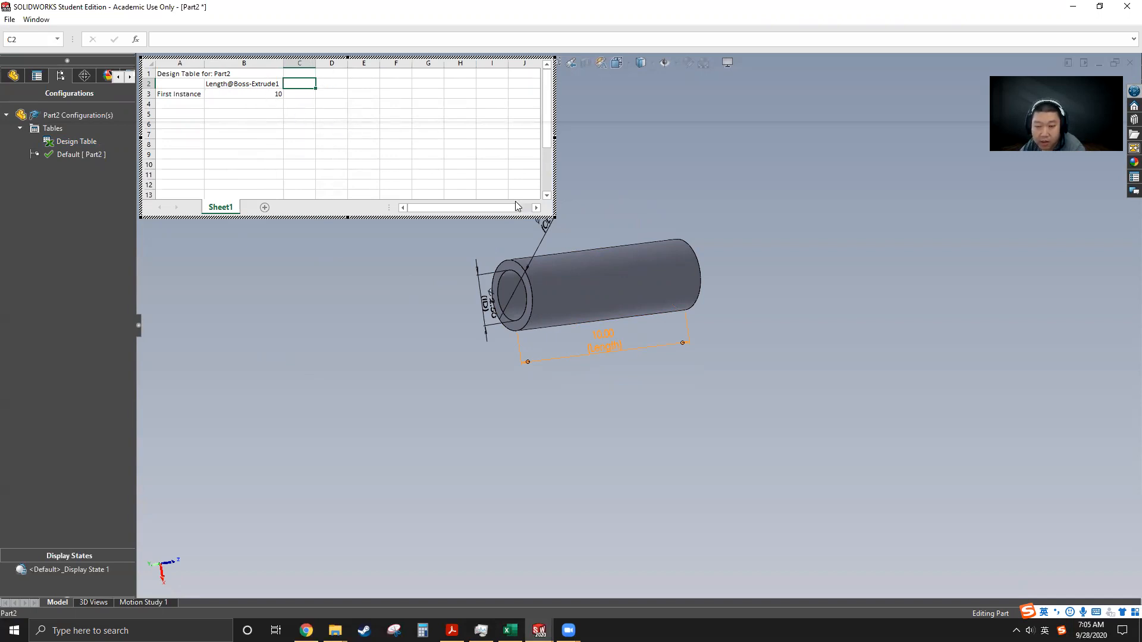
Step: Add the ID and OD dimensions from the model as the next two columns of the design table
middle_drag(666, 372, 583, 325)
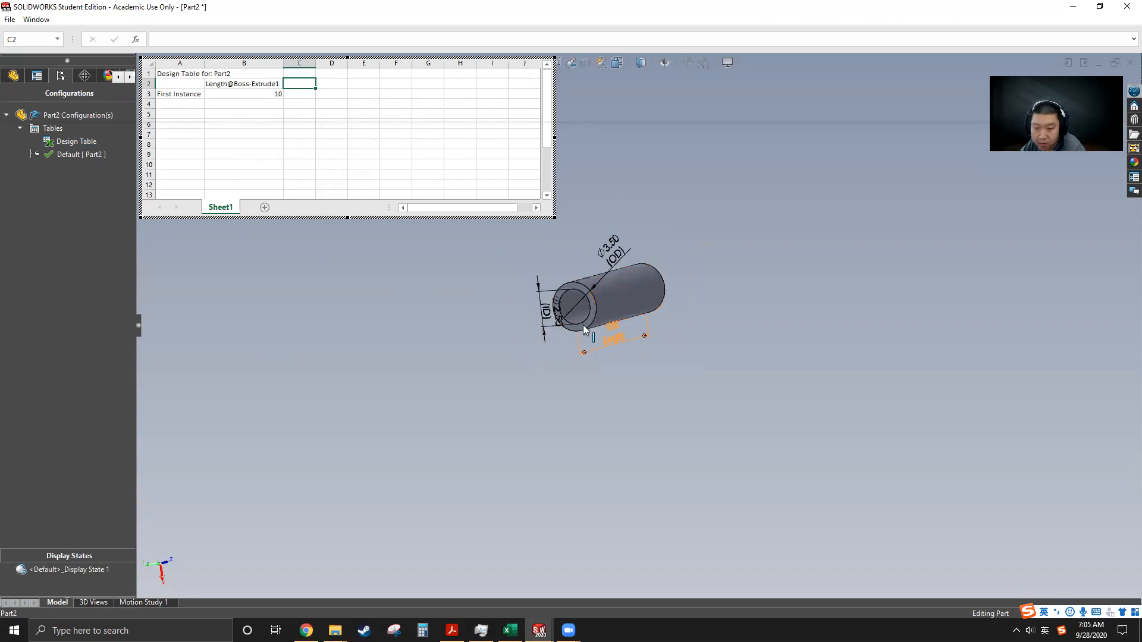
scroll(583, 325, down, 3)
double_click(527, 283)
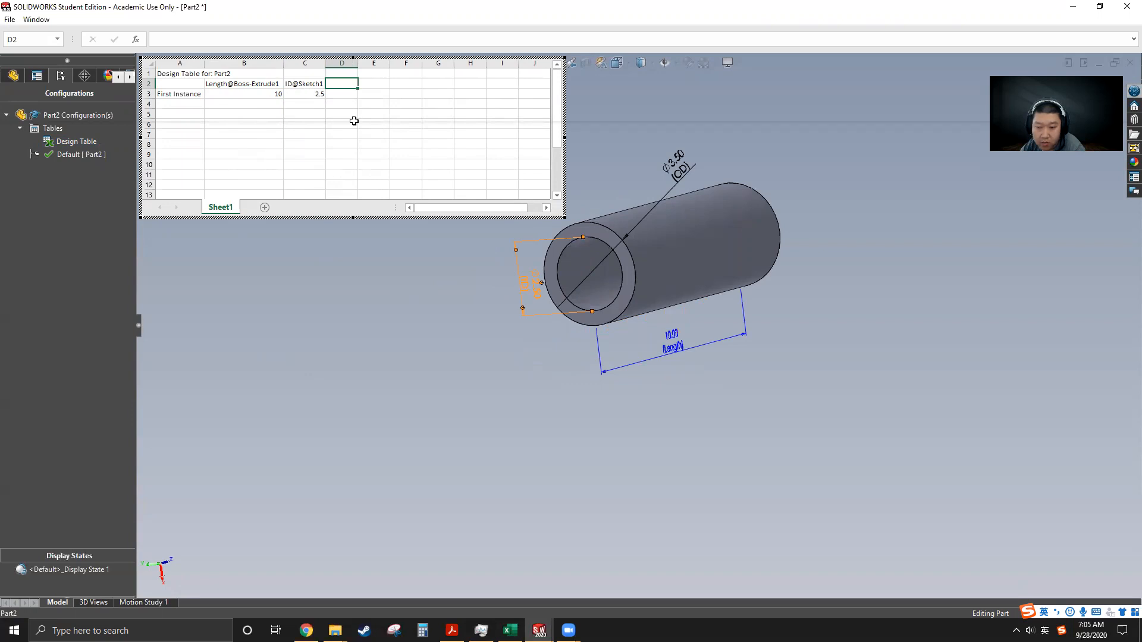
double_click(678, 166)
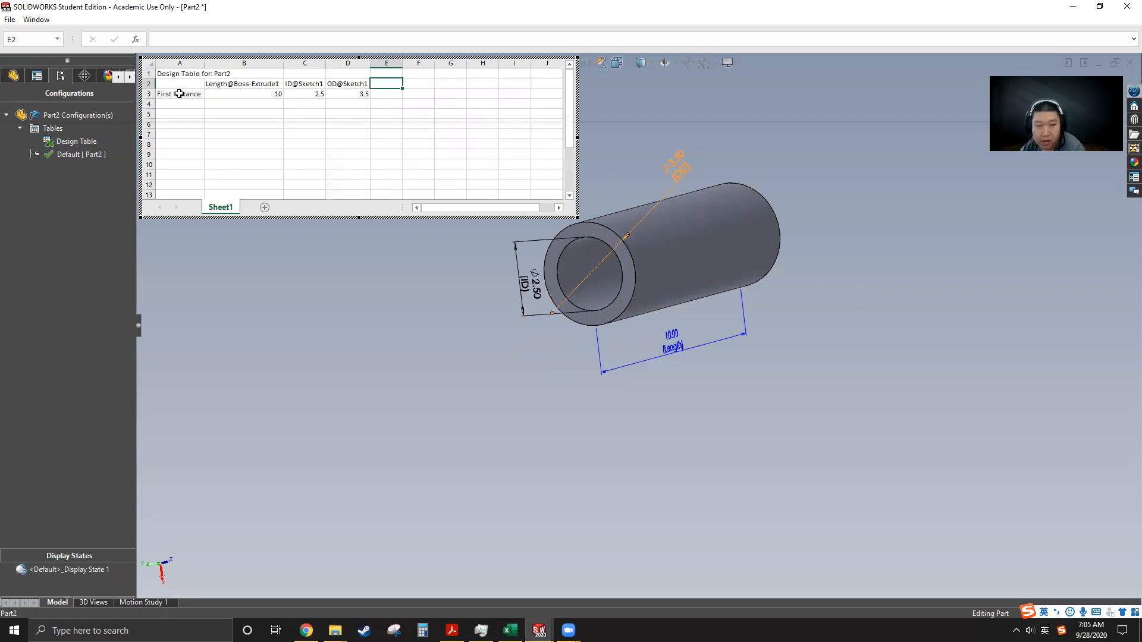
Step: Rename the First Instance row Tube_1 and fill the series down to create rows Tube_2 and Tube_3
drag(182, 94, 181, 195)
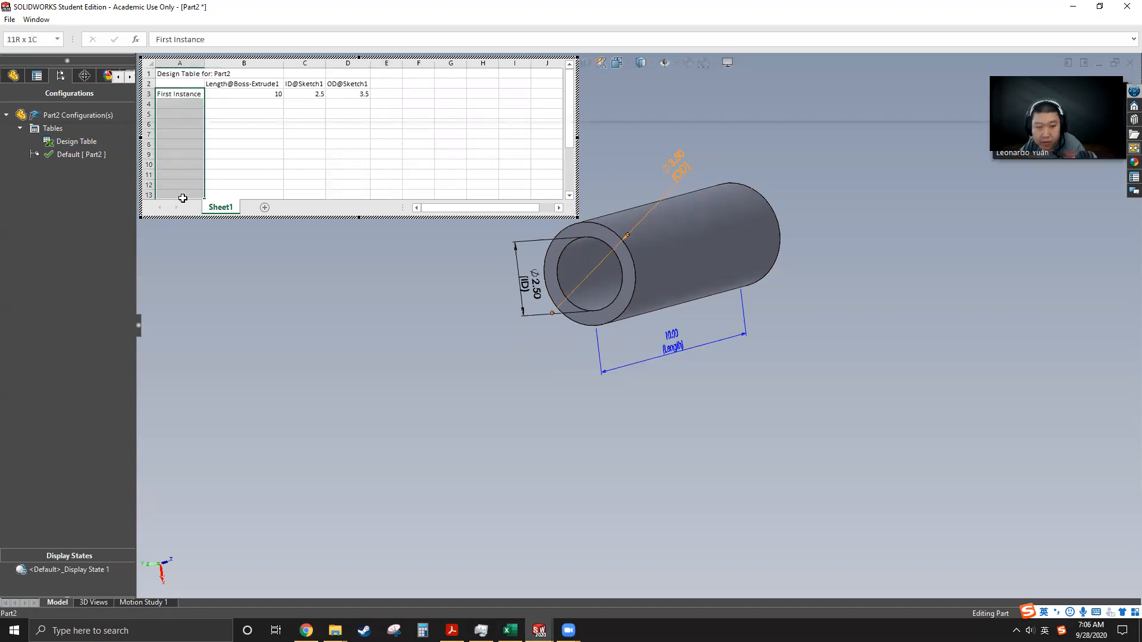
click(184, 93)
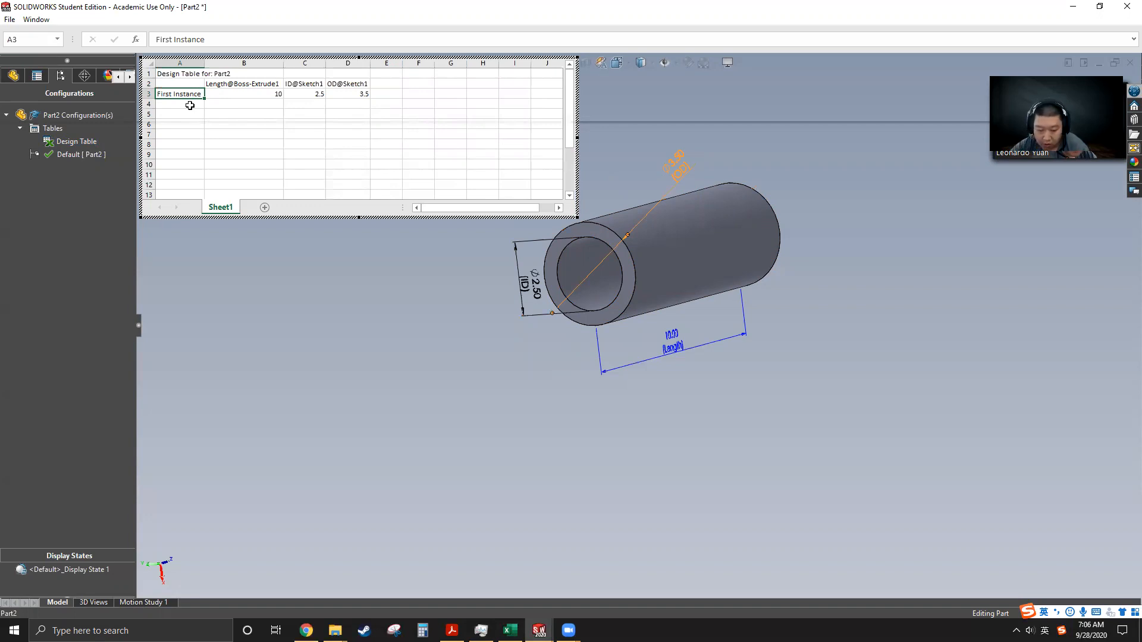
text(t)
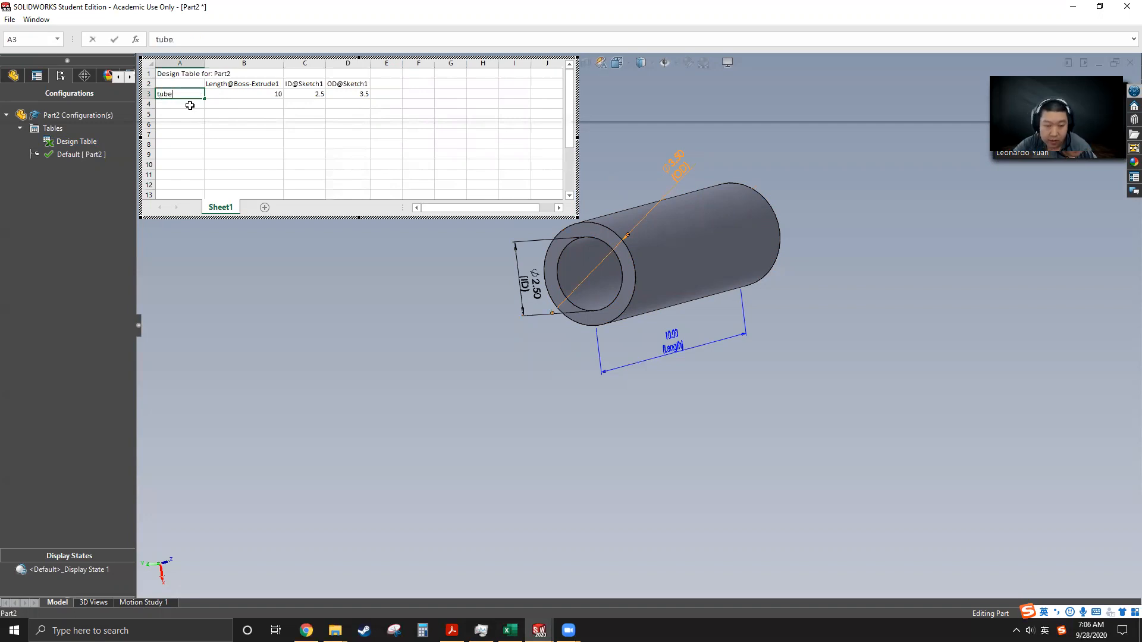
text(ube)
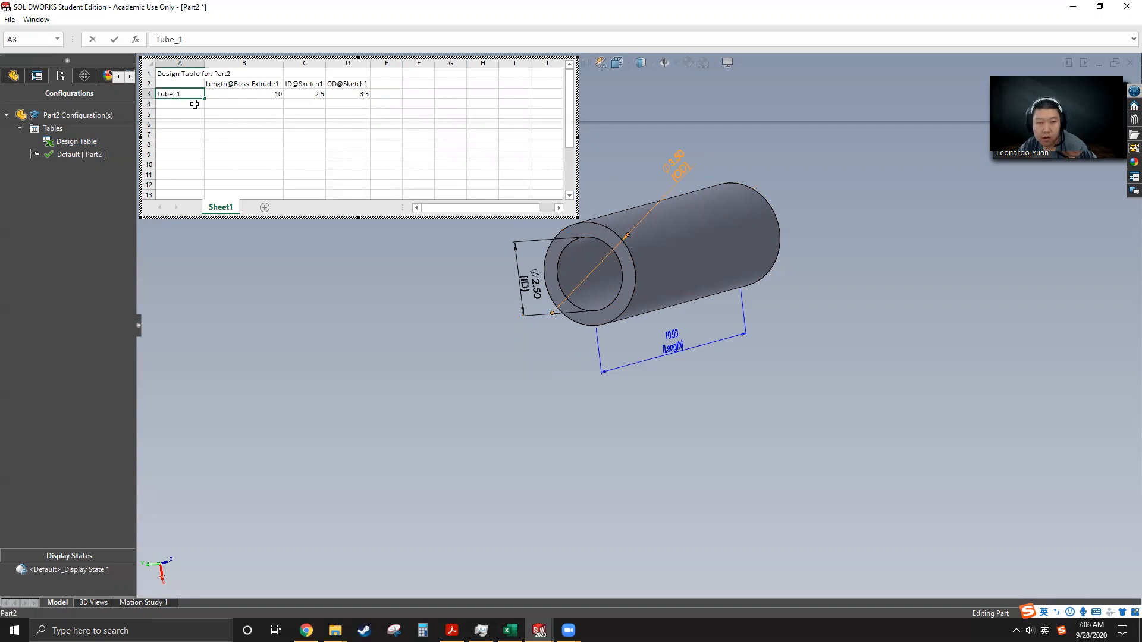
drag(204, 106, 202, 119)
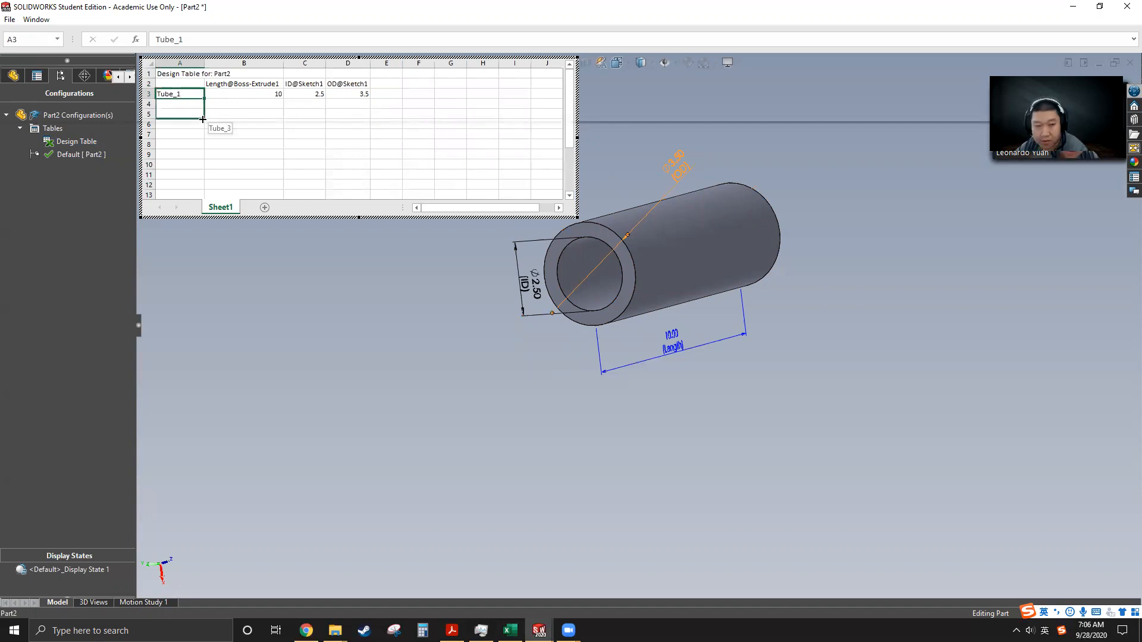
drag(203, 119, 202, 119)
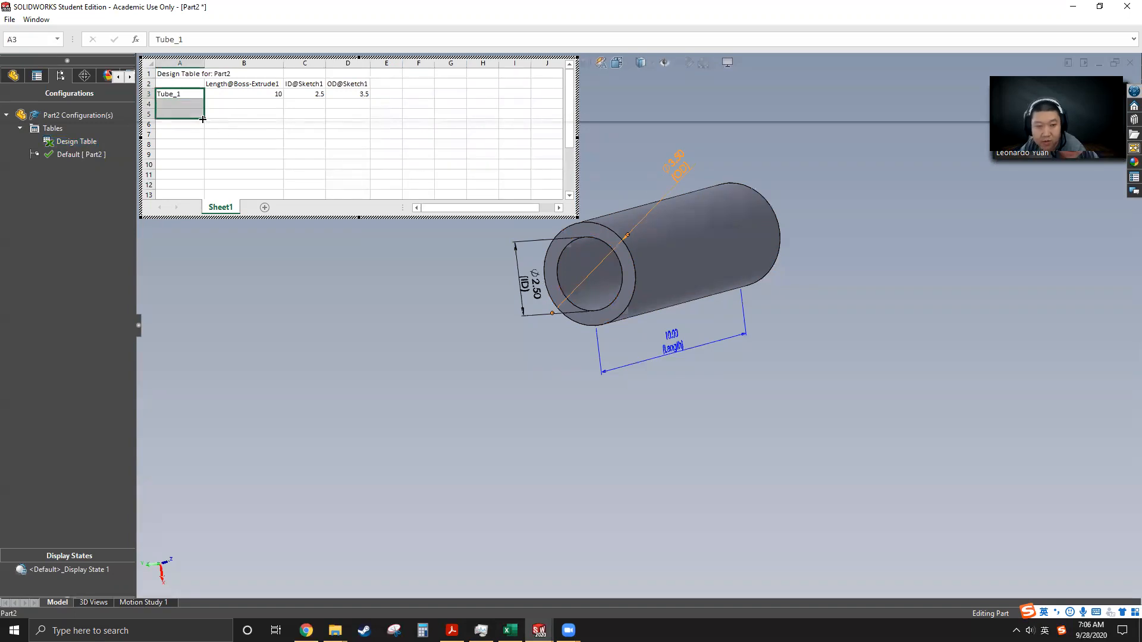
click(193, 105)
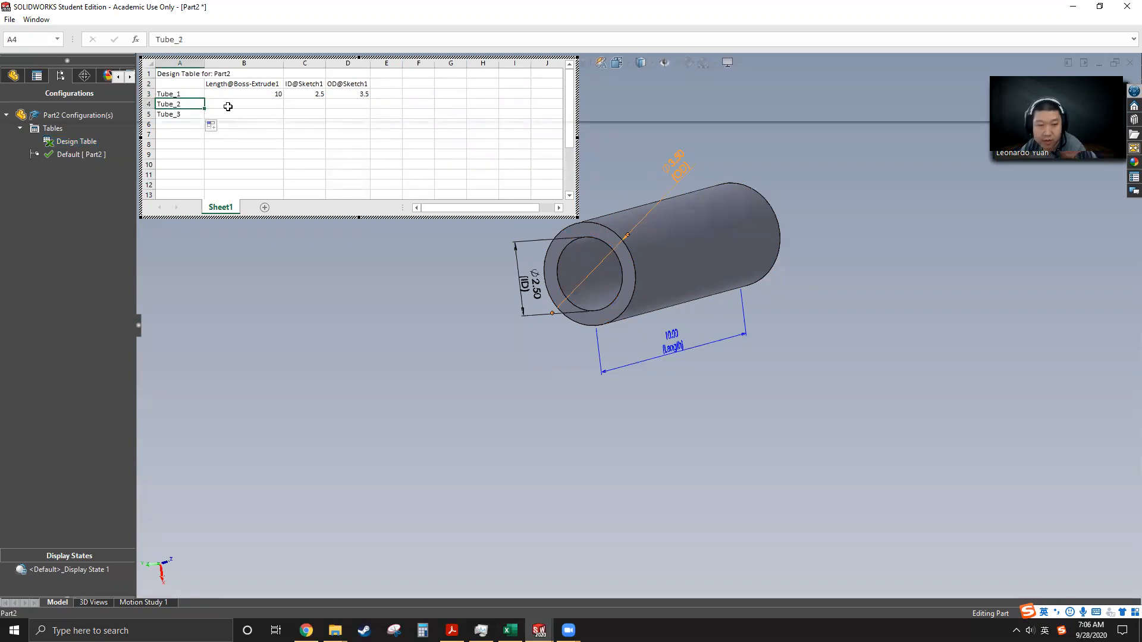
Step: Set the Length in the design table to 15 for Tube_2 and 20 for Tube_3
click(248, 107)
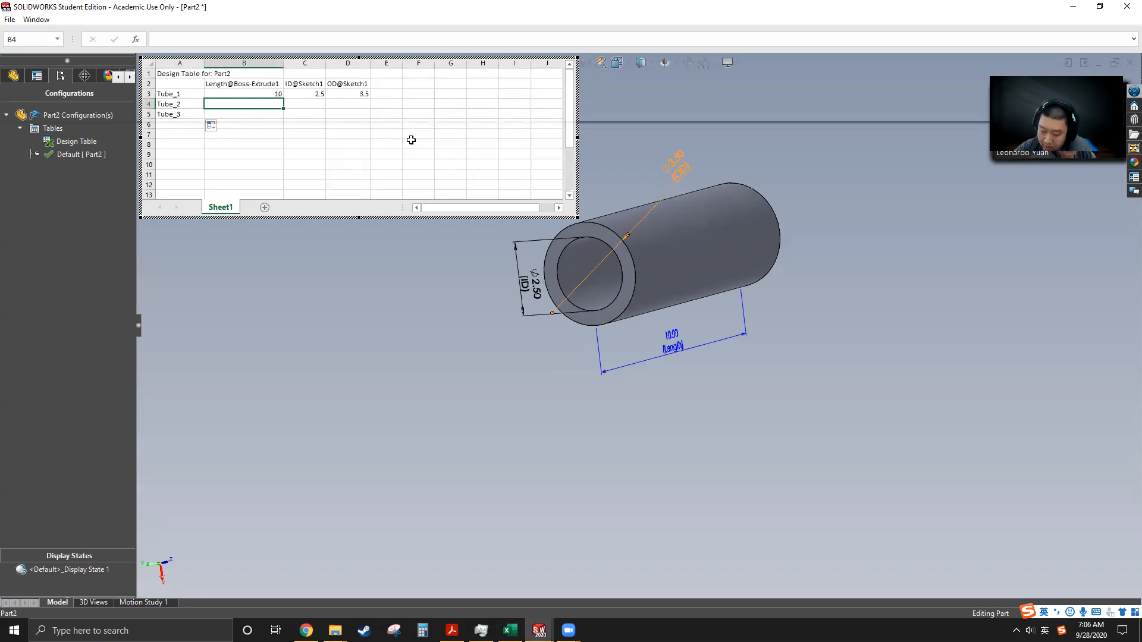
text(15)
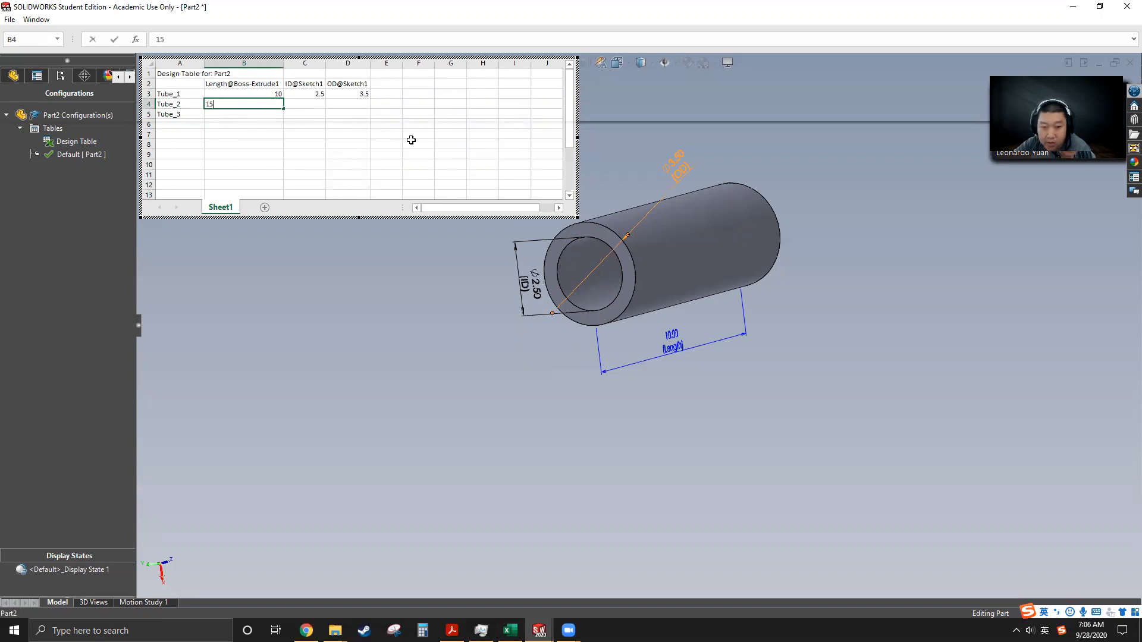
key(Return)
text(20)
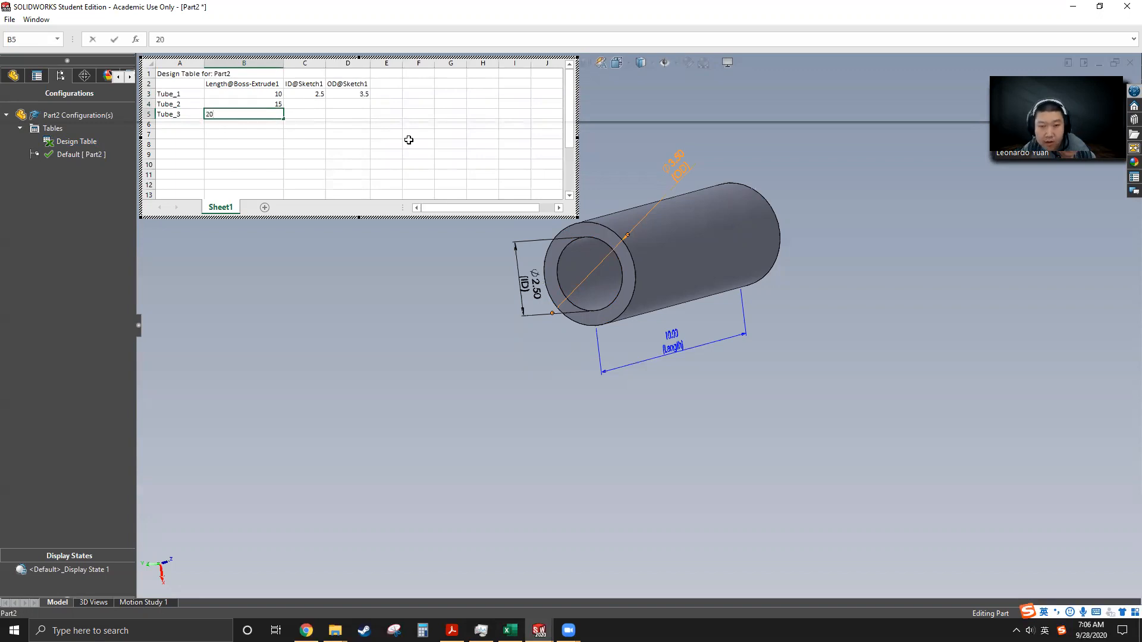
Step: Set the ID in the design table to 3 for Tube_2 and 3.5 for Tube_3
click(305, 104)
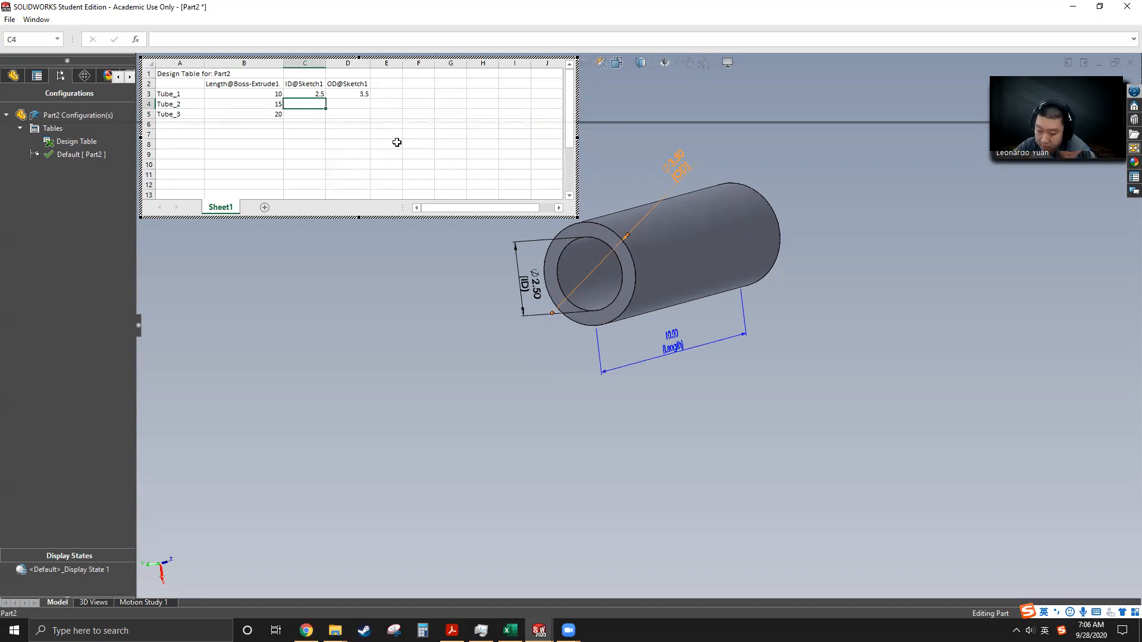
text(3.0)
key(Return)
key(Tab)
key(Up)
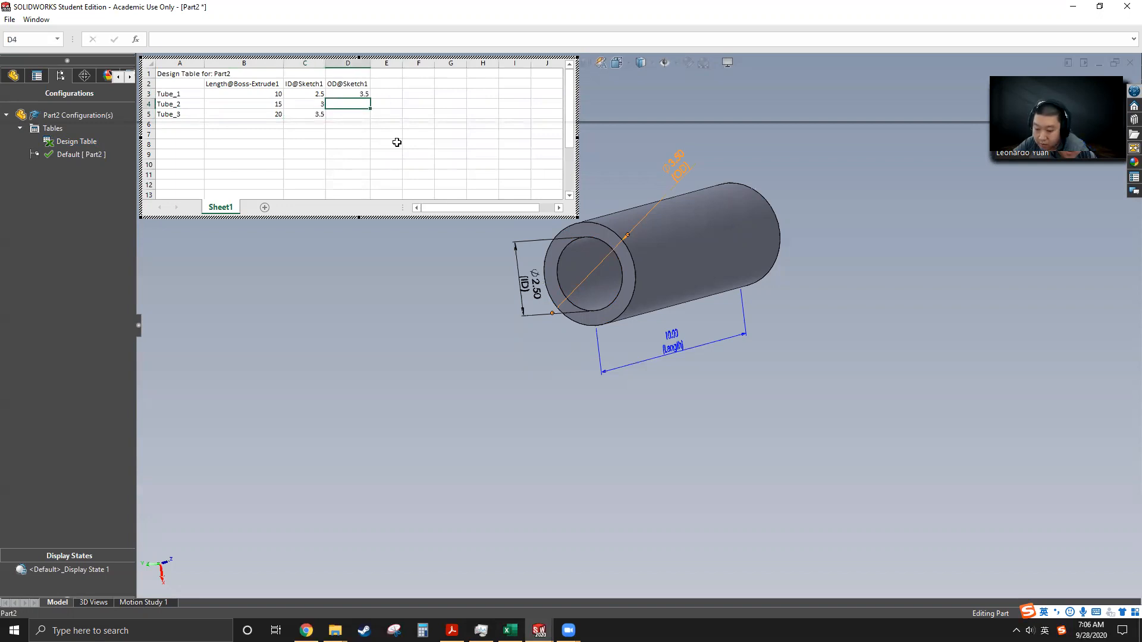
Step: Set the OD to 4.5 for Tube_2 and 5.5 for Tube_3, and close the design table to generate the configurations
text(4.5)
key(Return)
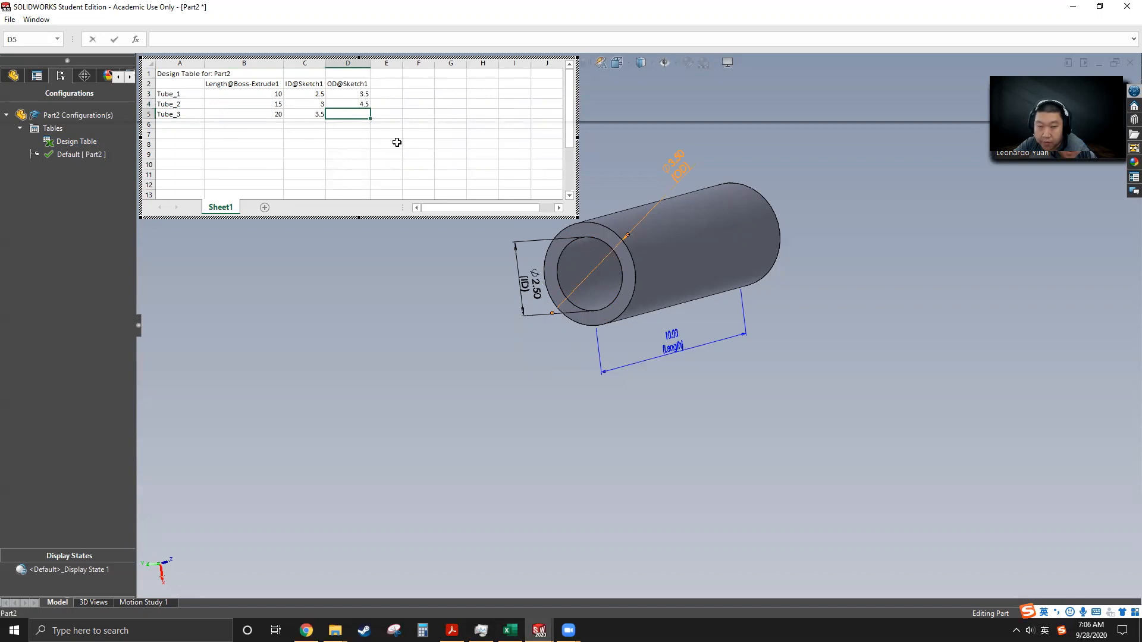
click(397, 142)
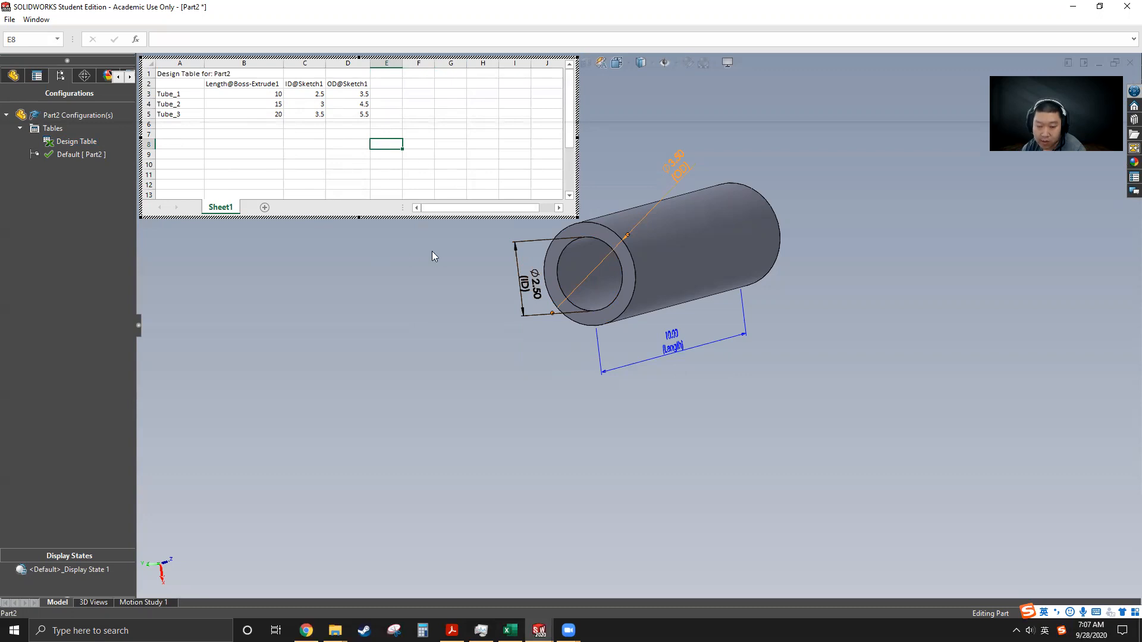
click(392, 319)
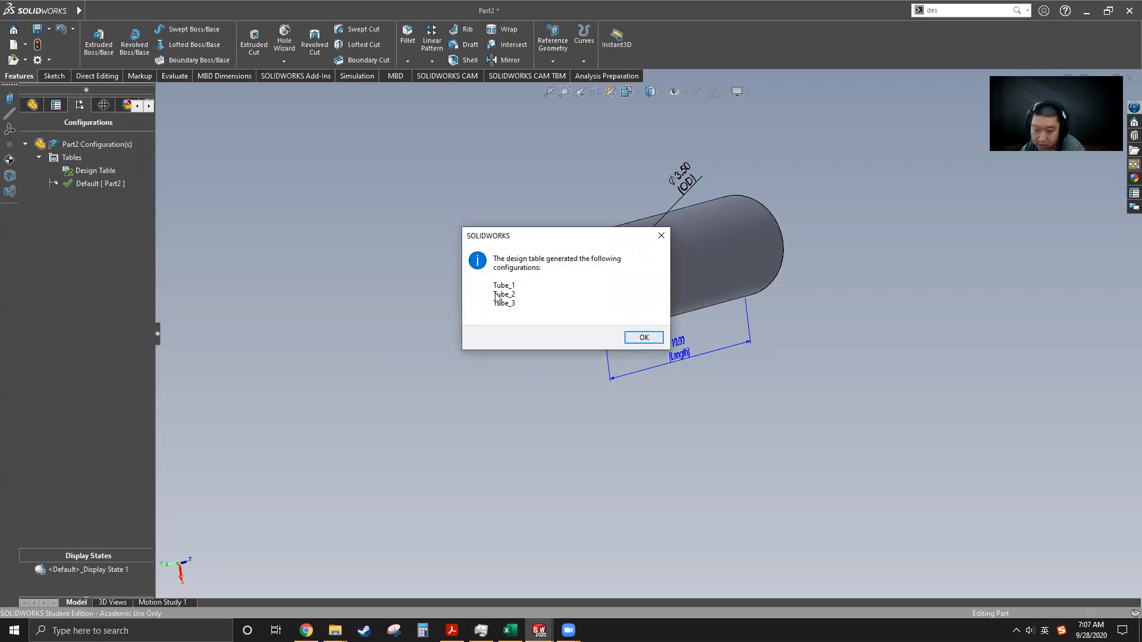
click(642, 339)
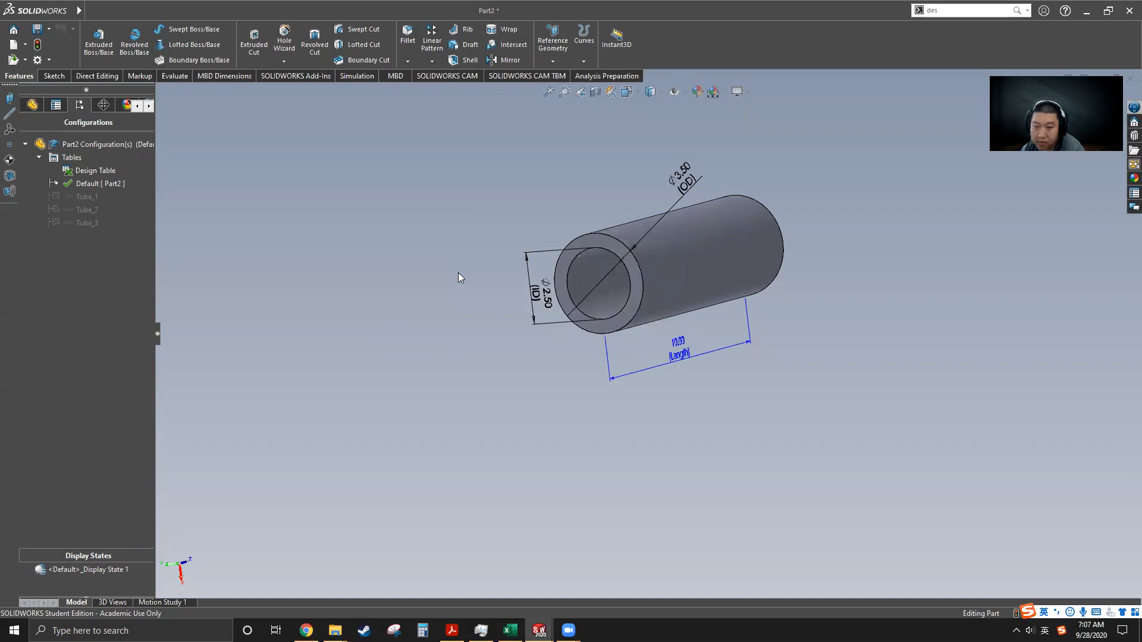
Step: Activate the Tube_1, Tube_2 and Tube_3 configurations in turn to check the pipe's size in each
middle_drag(580, 273, 541, 315)
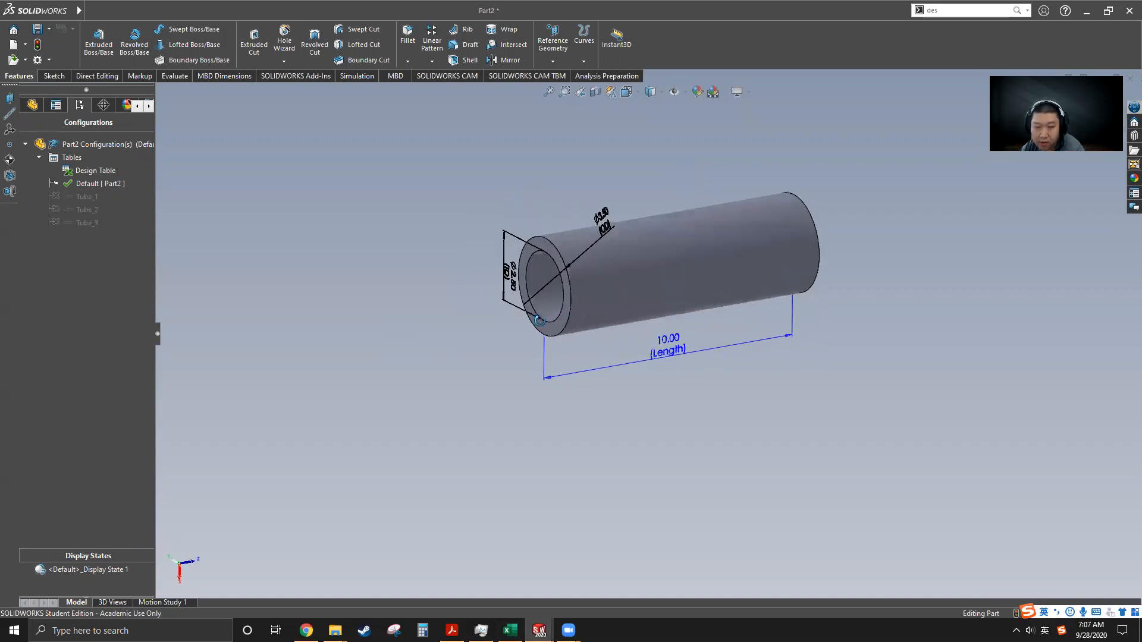
middle_drag(324, 229, 587, 284)
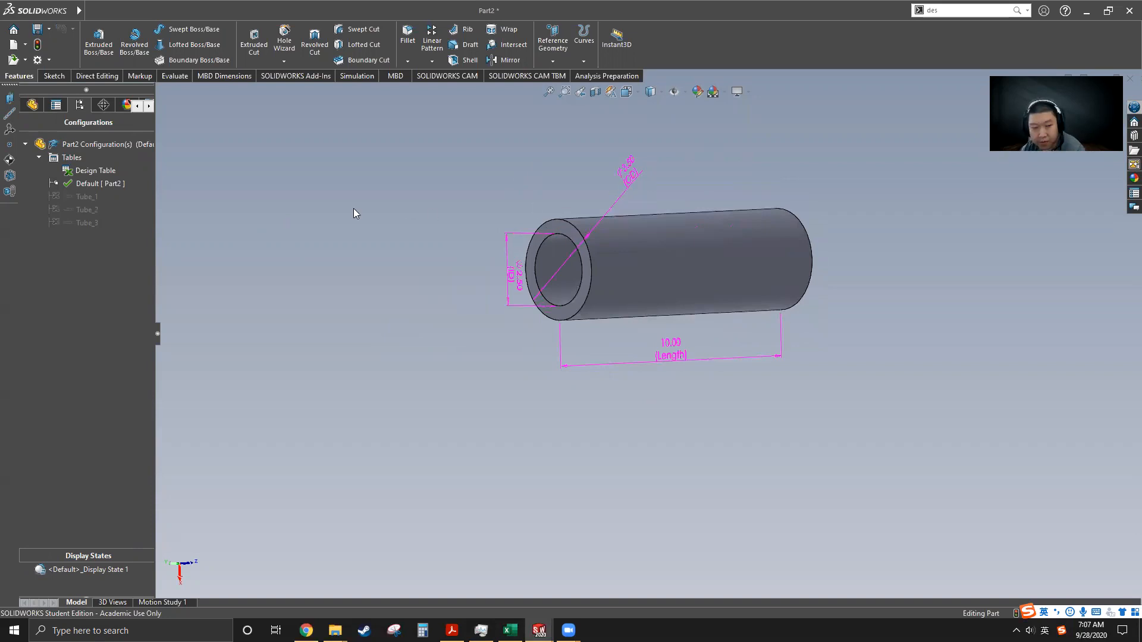
double_click(83, 196)
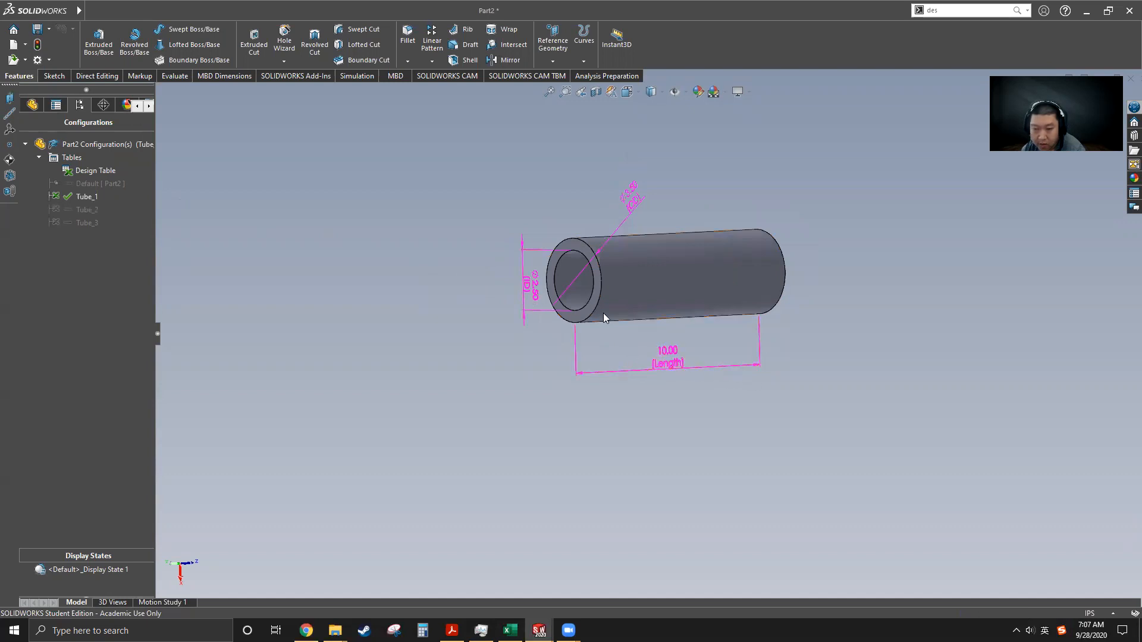
double_click(85, 209)
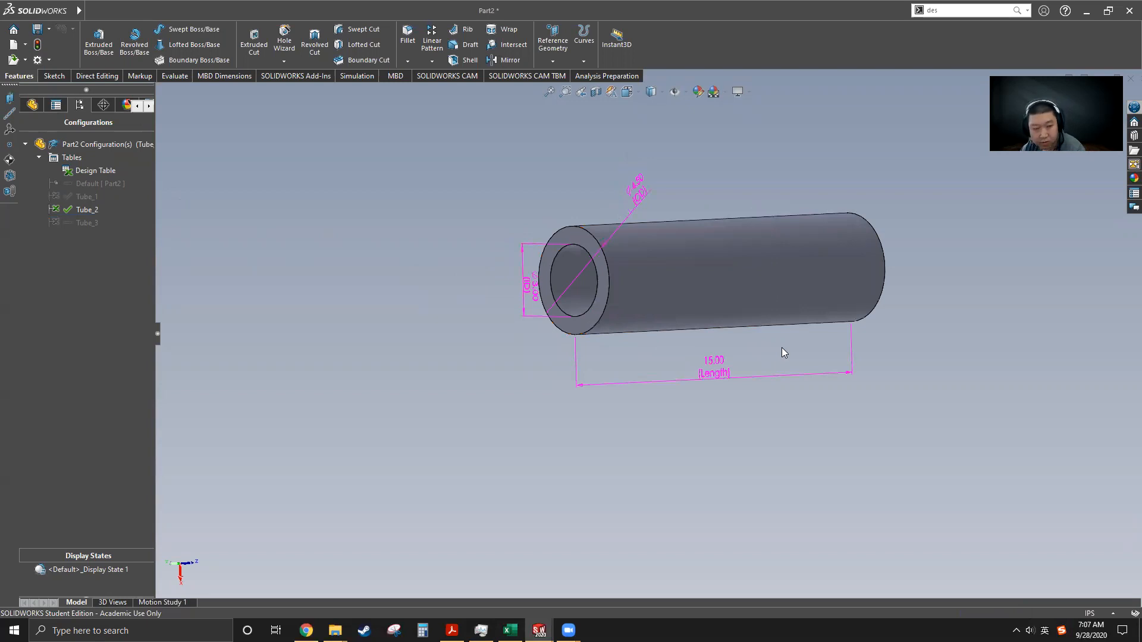
double_click(88, 223)
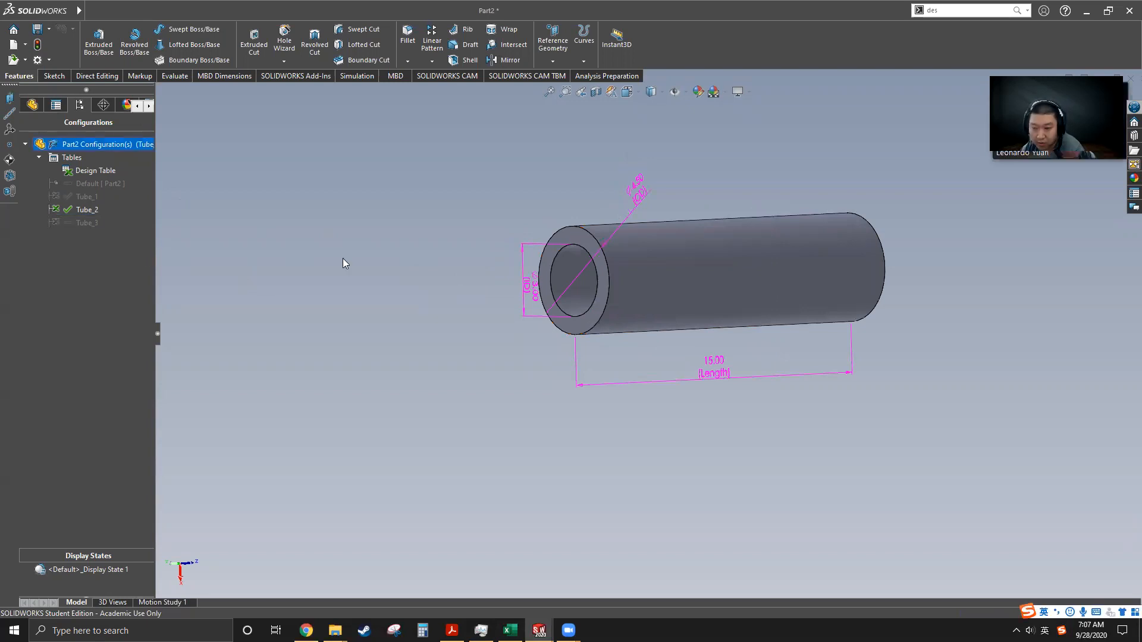
double_click(63, 223)
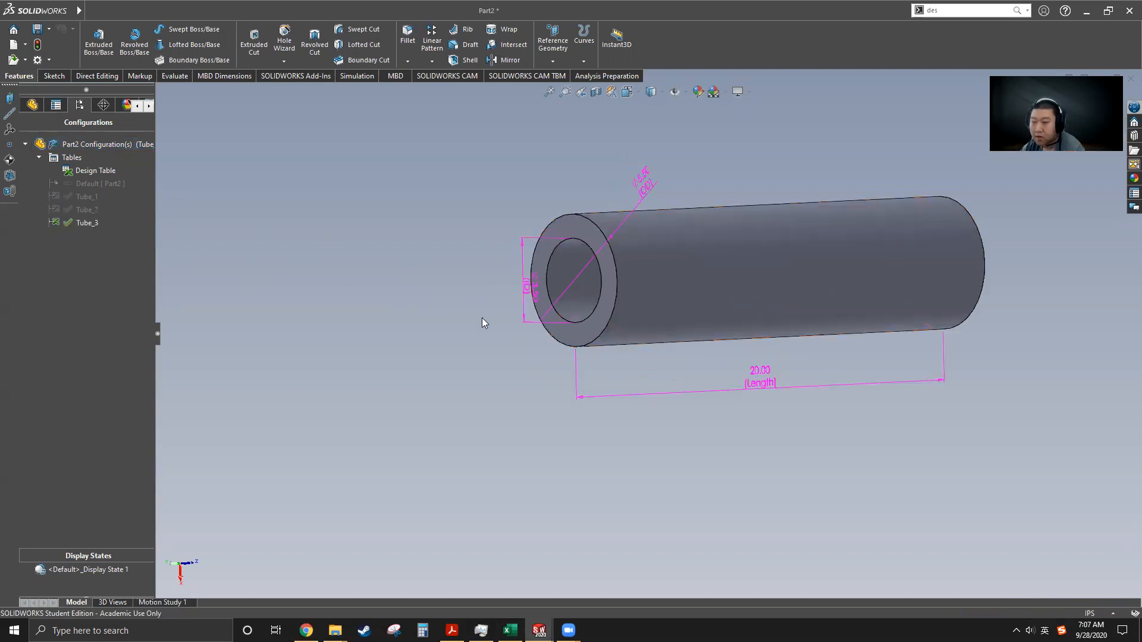
scroll(482, 318, up, 2)
scroll(921, 287, down, 2)
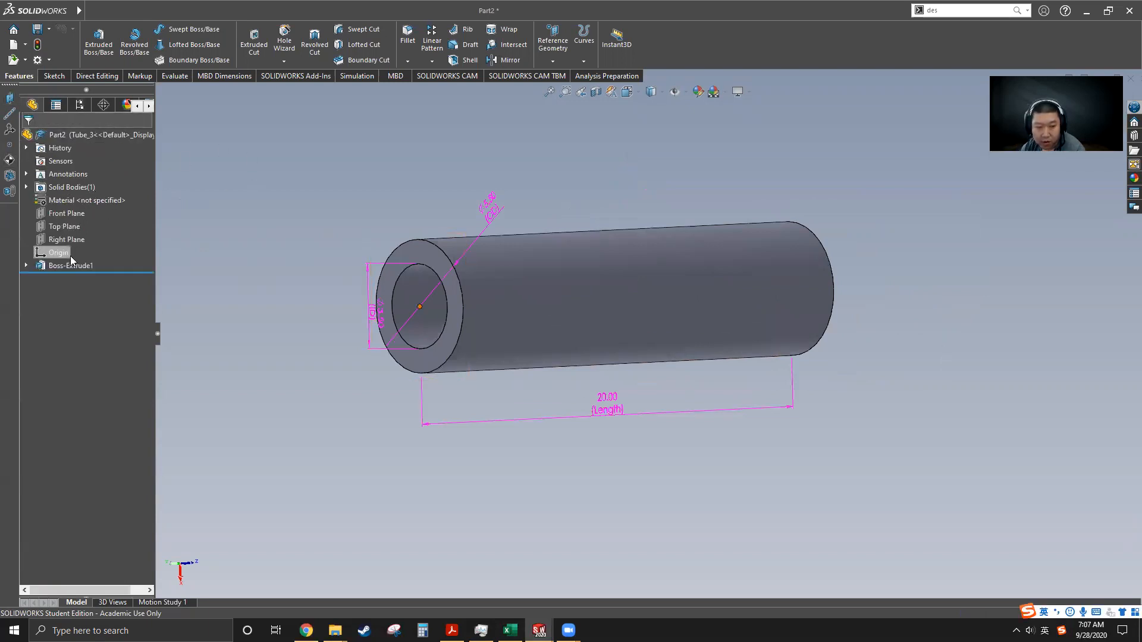
scroll(599, 326, up, 4)
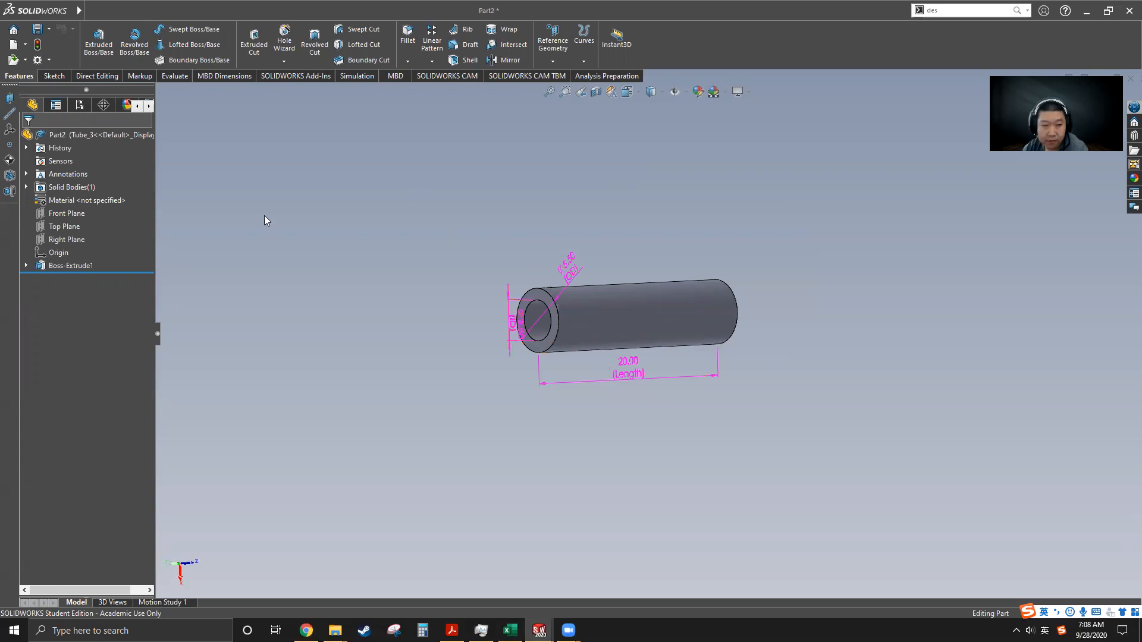
click(26, 44)
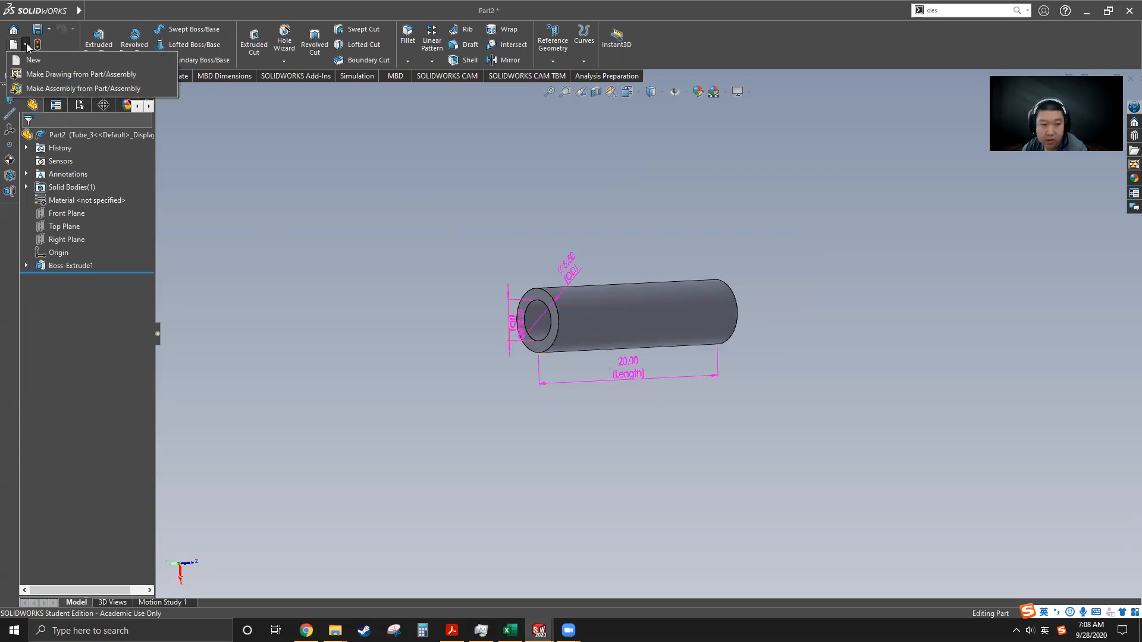
click(243, 180)
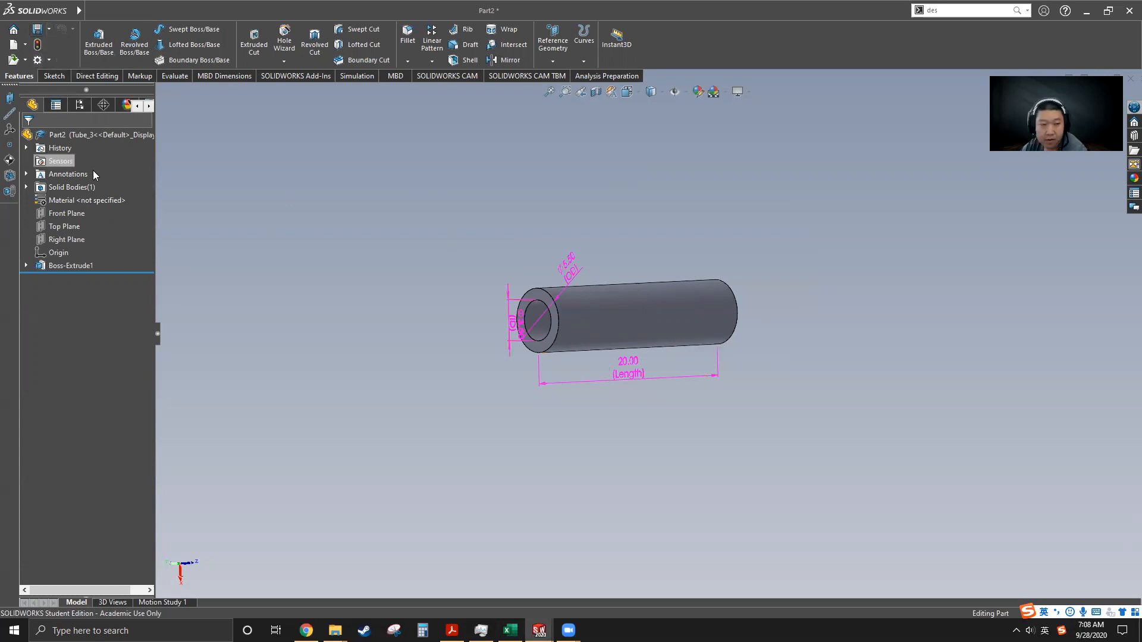
Step: Activate the Tube_1 configuration and consult the plate flange dimension table in the browser
click(79, 105)
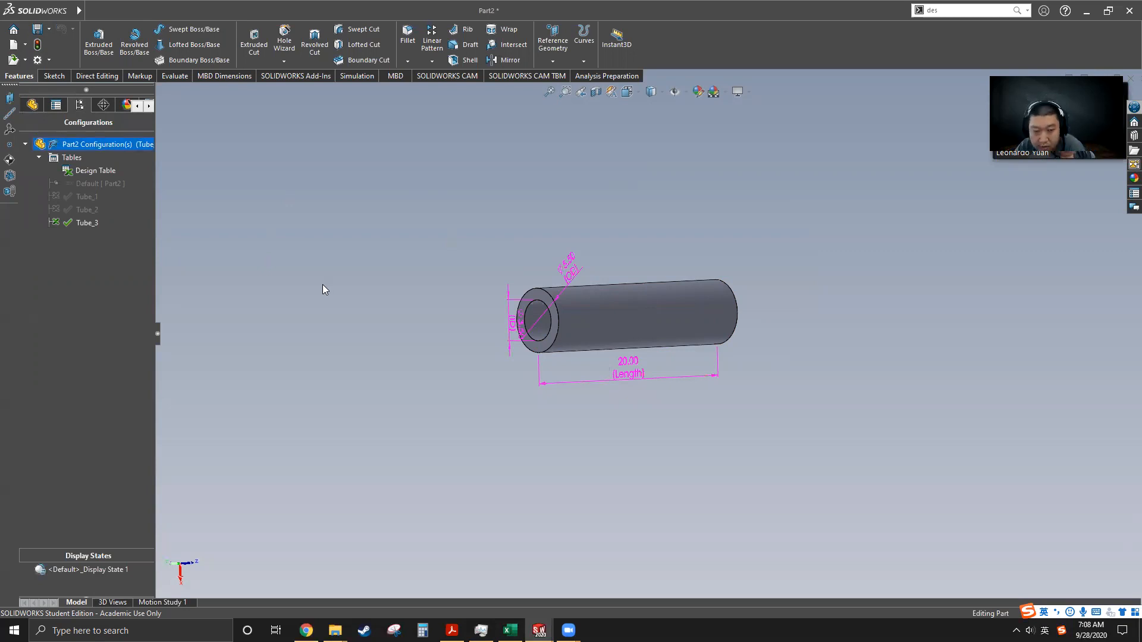
double_click(74, 198)
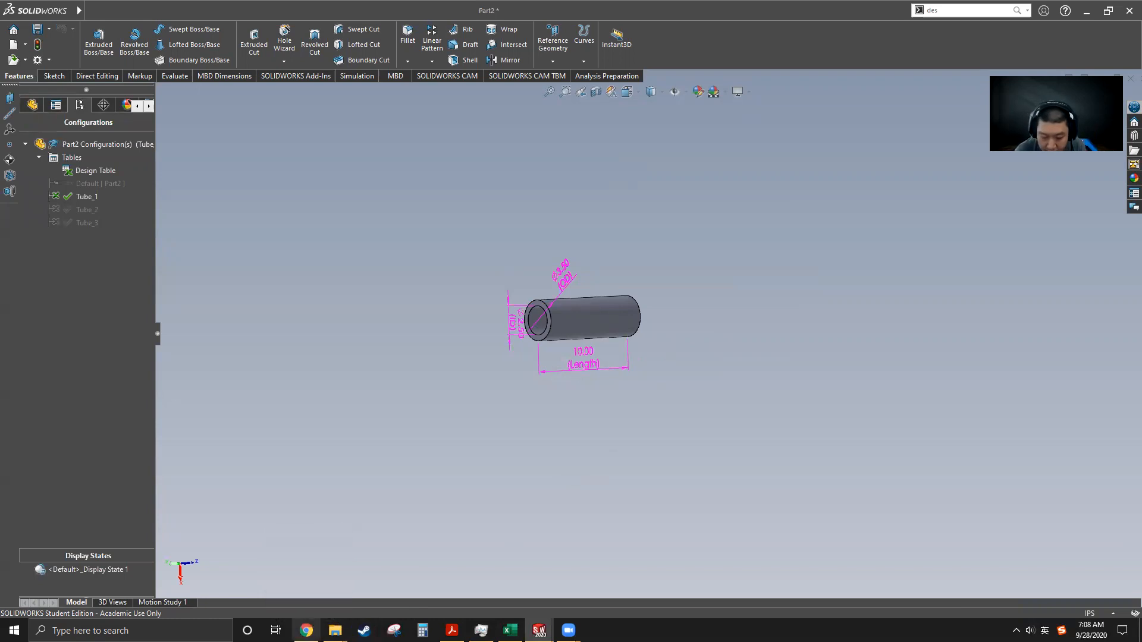
click(307, 630)
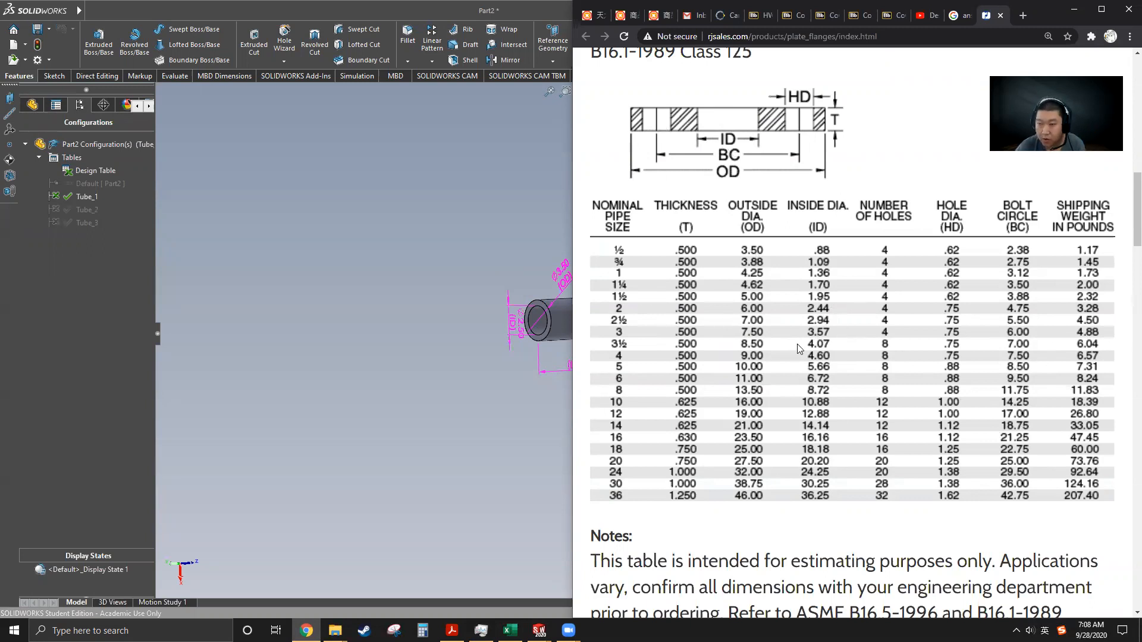
click(286, 210)
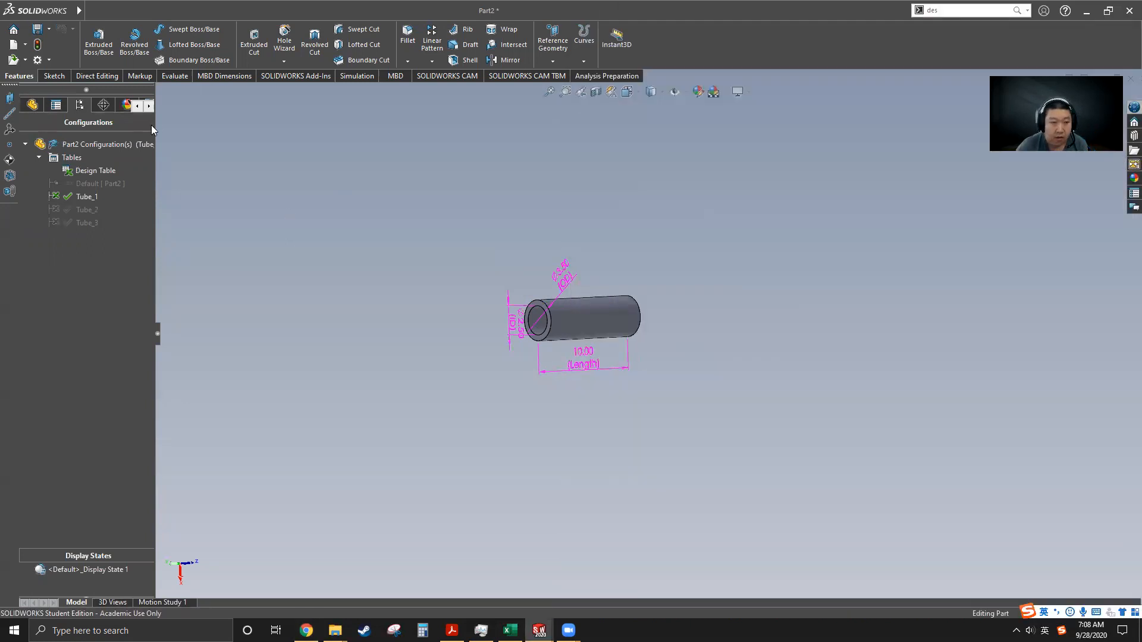
Step: Create a new part document for the flange
click(25, 45)
click(26, 61)
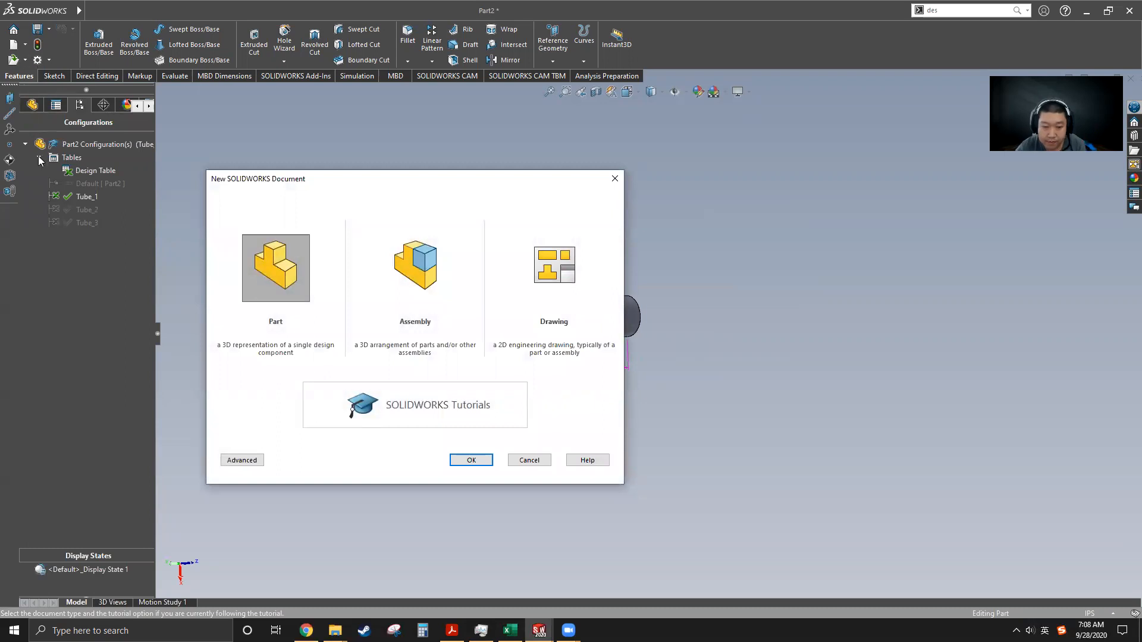
double_click(280, 280)
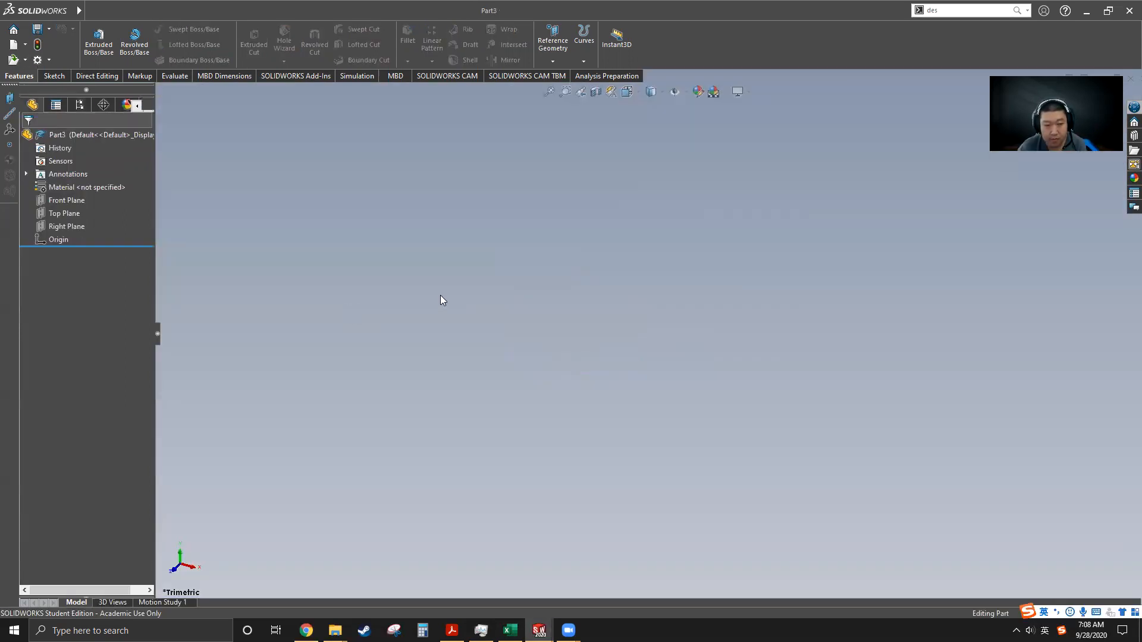
Step: Sketch two concentric circles centred on the origin on the Front Plane, about 6.5 in and 2.6 in in diameter
click(89, 201)
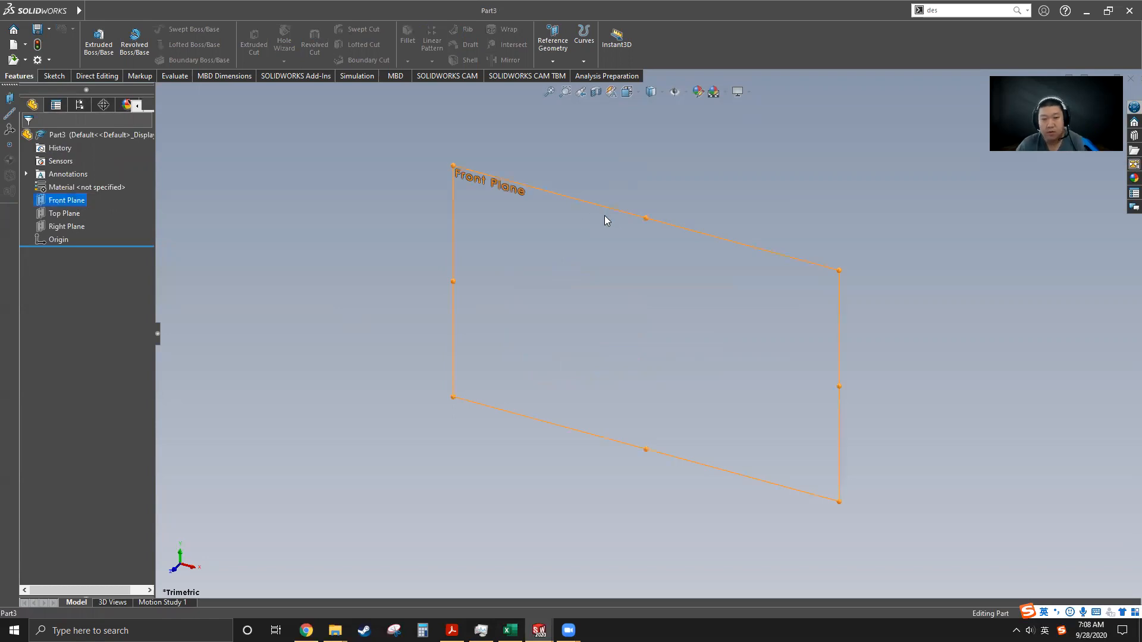
click(62, 75)
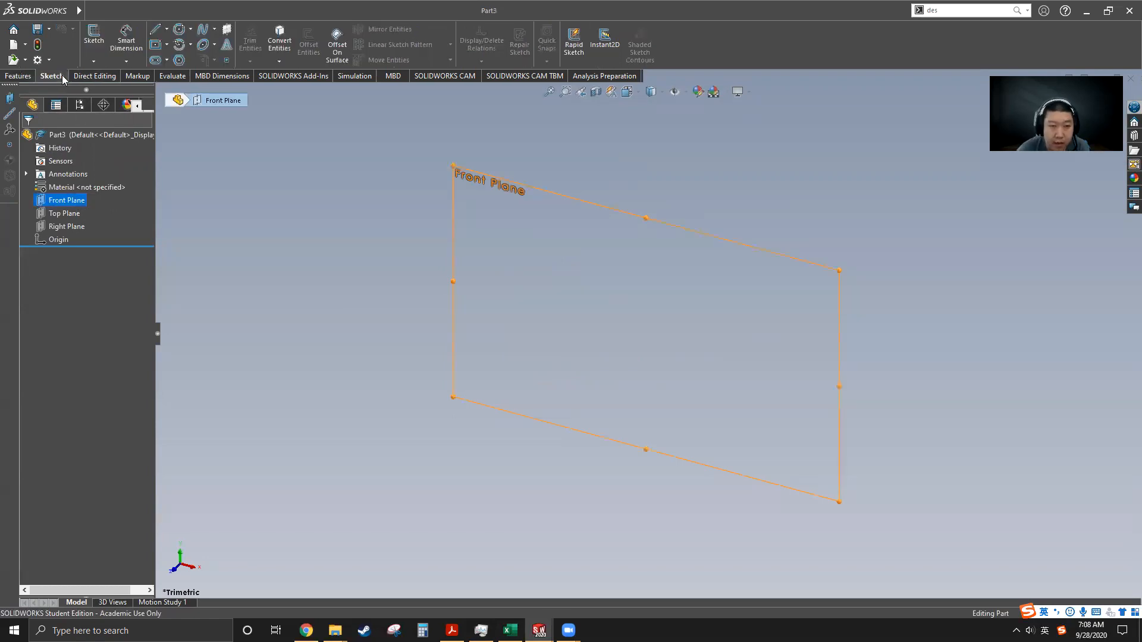
click(179, 28)
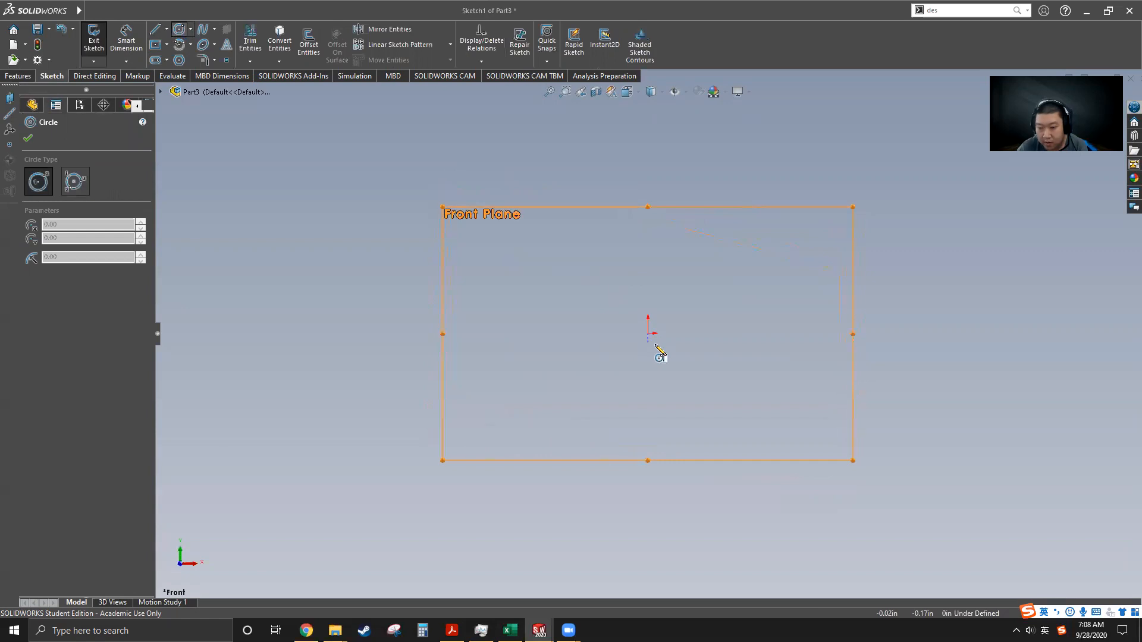
click(648, 334)
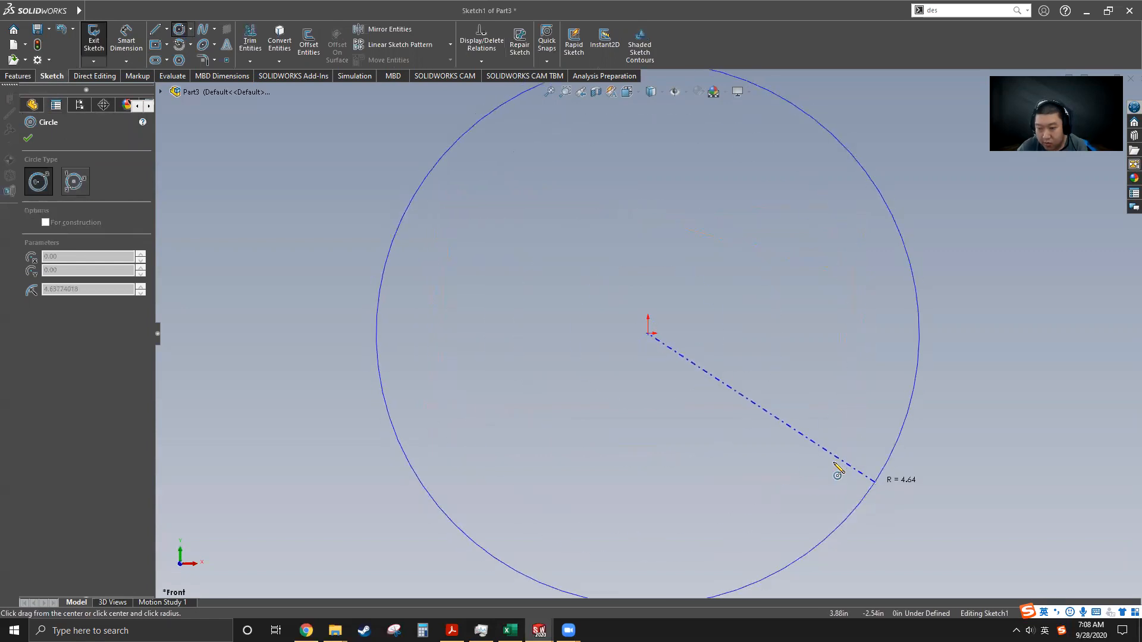
click(809, 443)
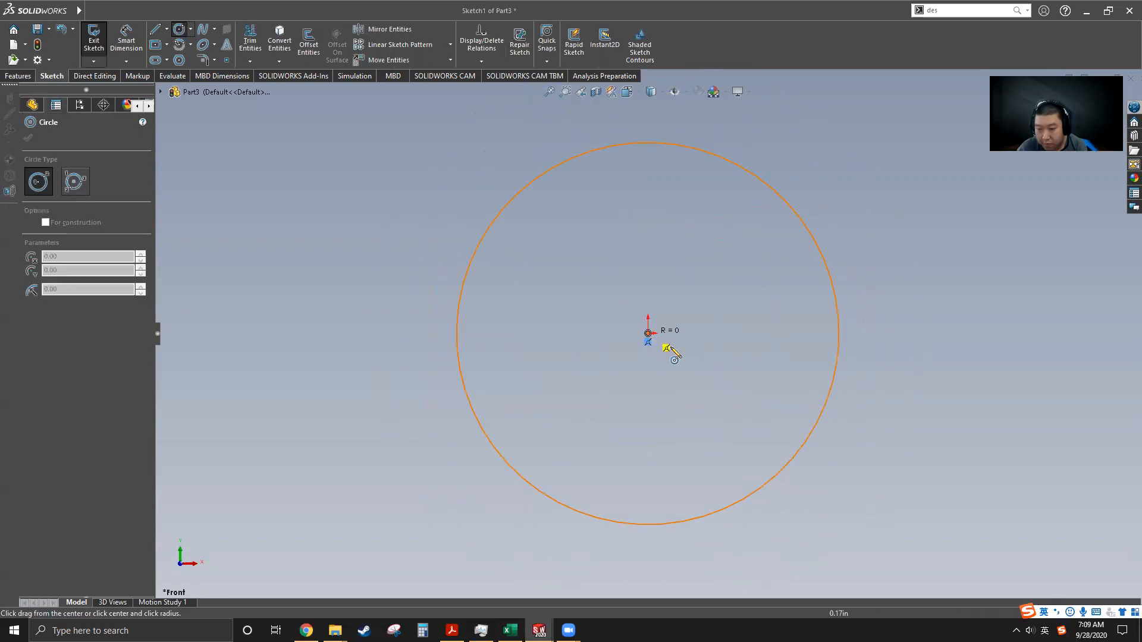
click(705, 382)
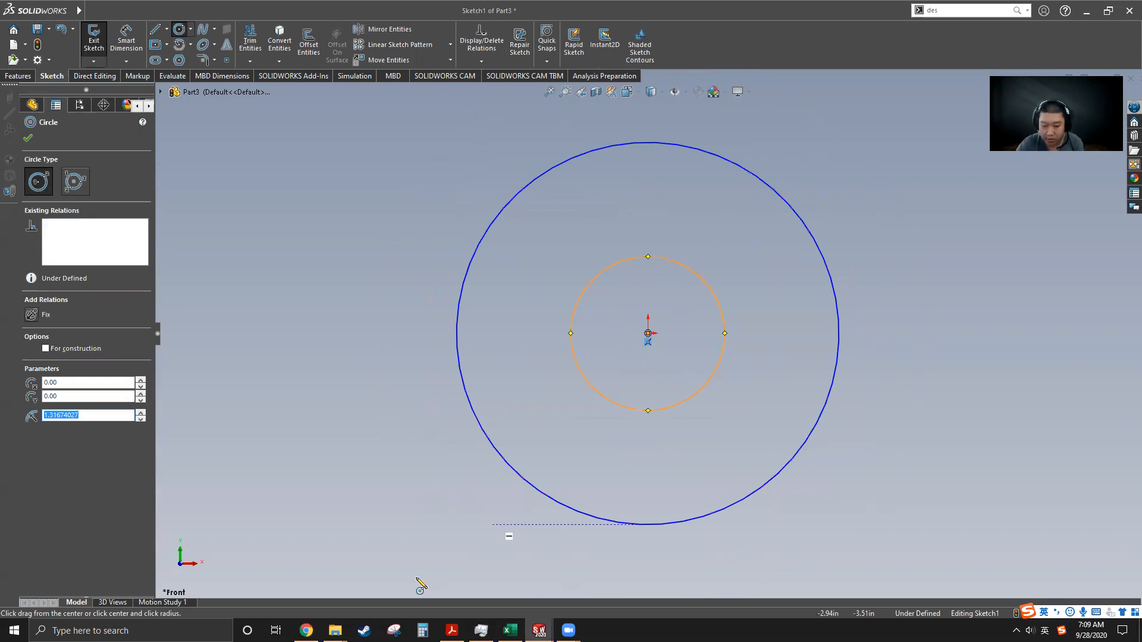
Step: Consult the plate flange table in the browser and dimension the outer circle's diameter to 11 in
mouse_move(480, 631)
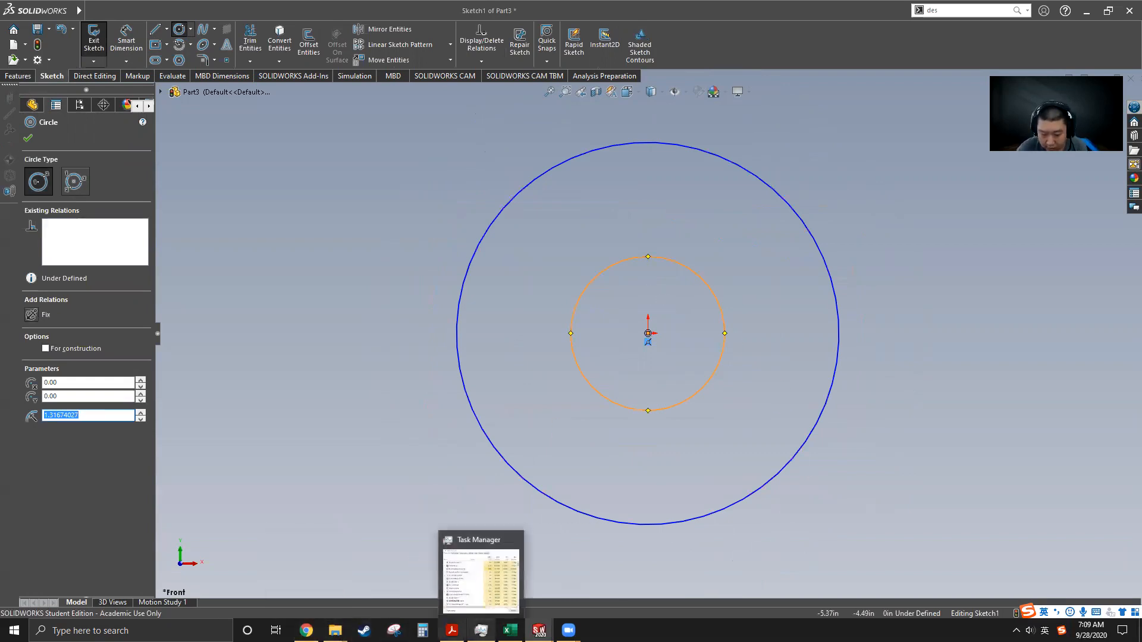
mouse_move(539, 631)
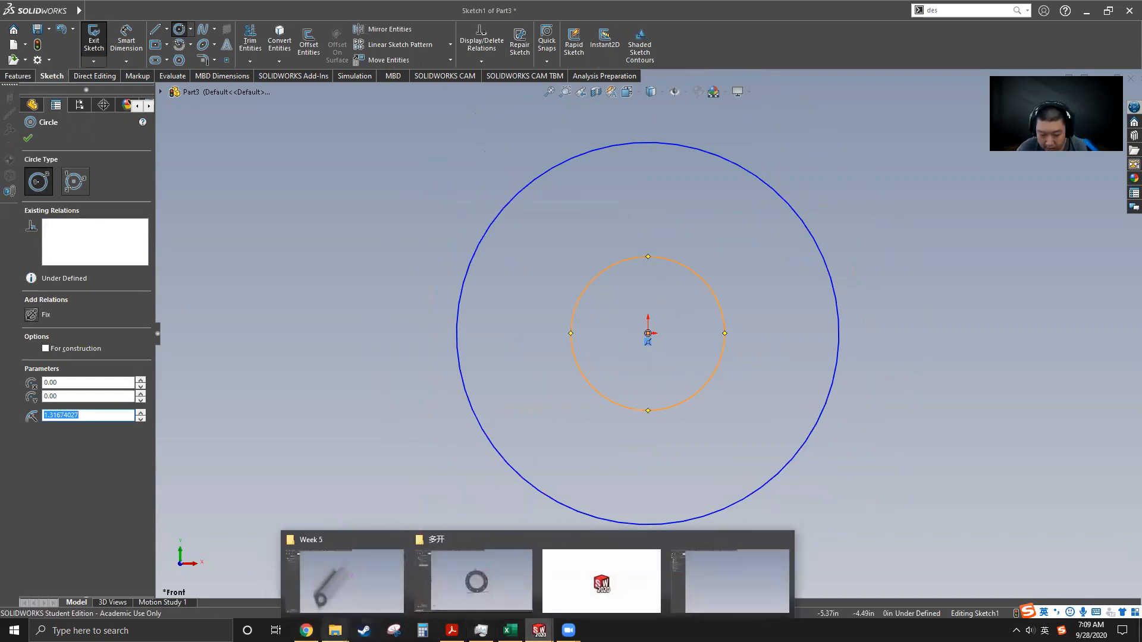
click(306, 630)
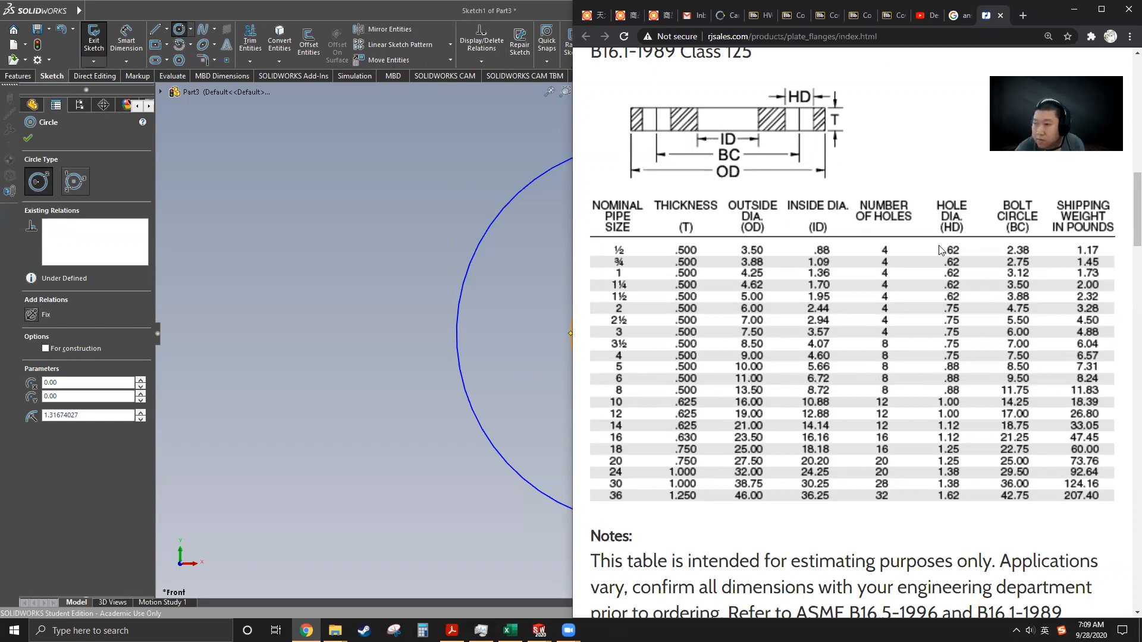
key(alt+Tab)
click(126, 39)
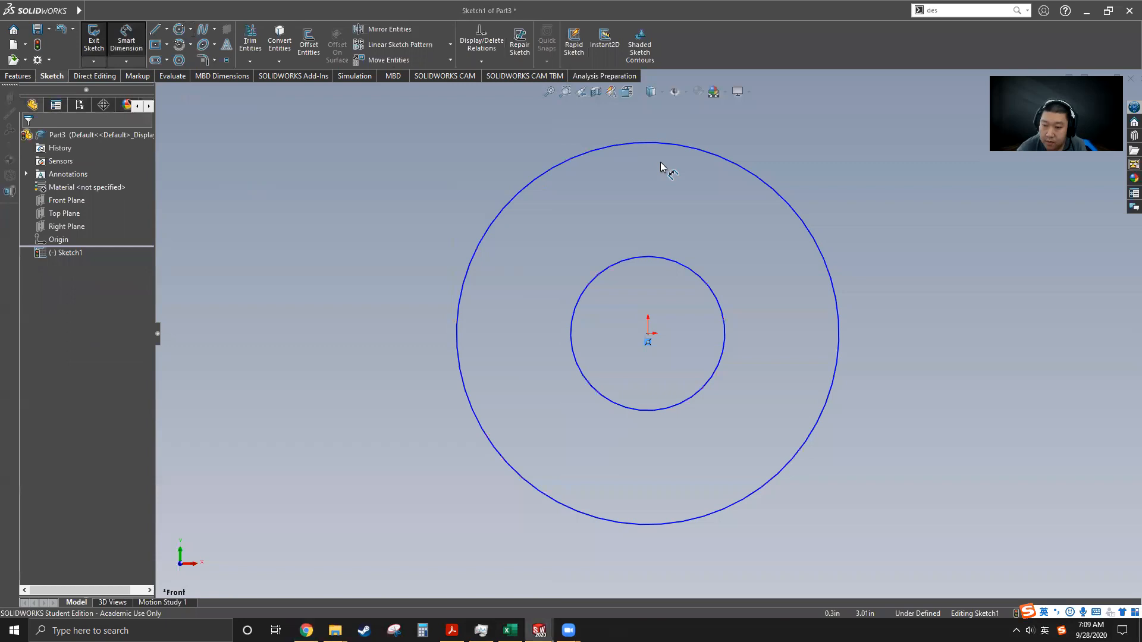
click(684, 147)
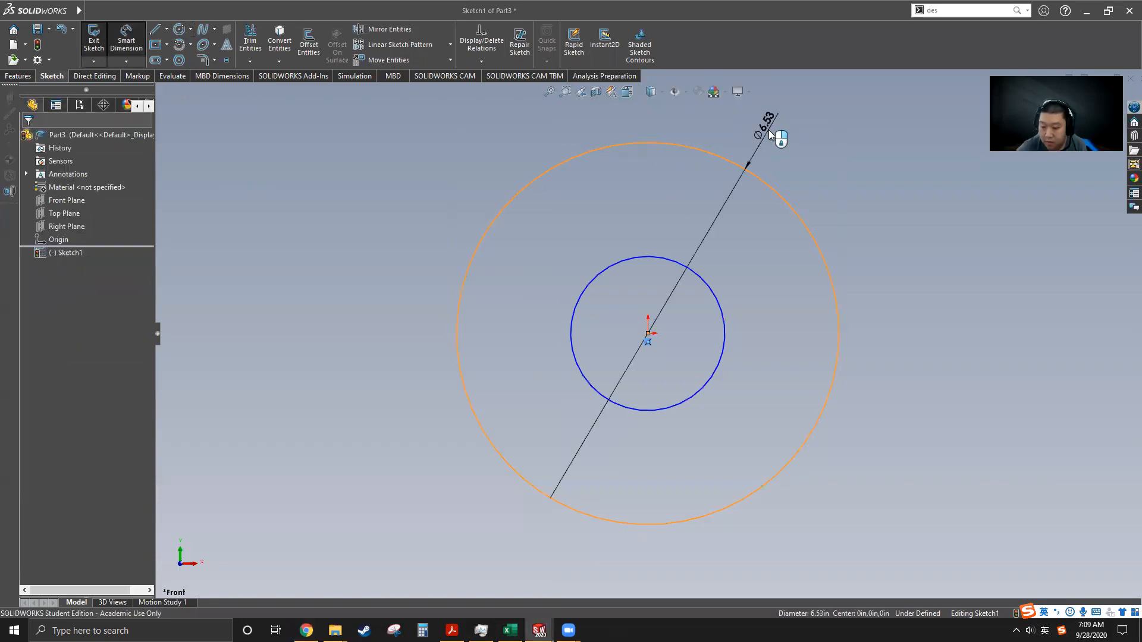
click(769, 130)
text(11)
key(Return)
Step: Dimension the inner circle's diameter to 6.72 in
click(659, 267)
click(668, 206)
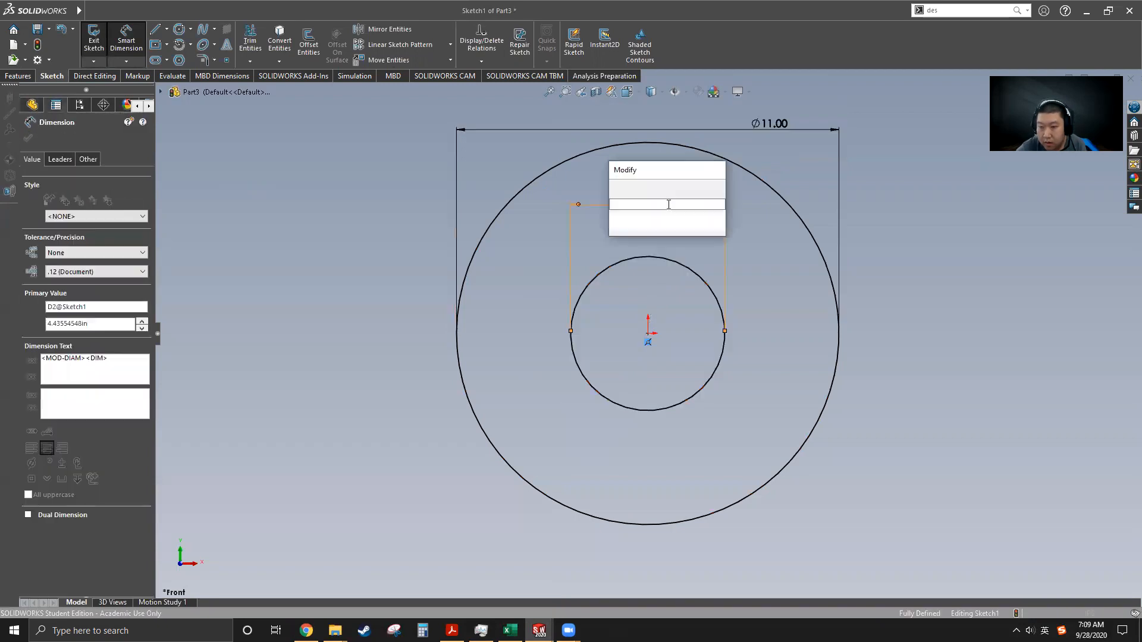
text(6.72)
key(Return)
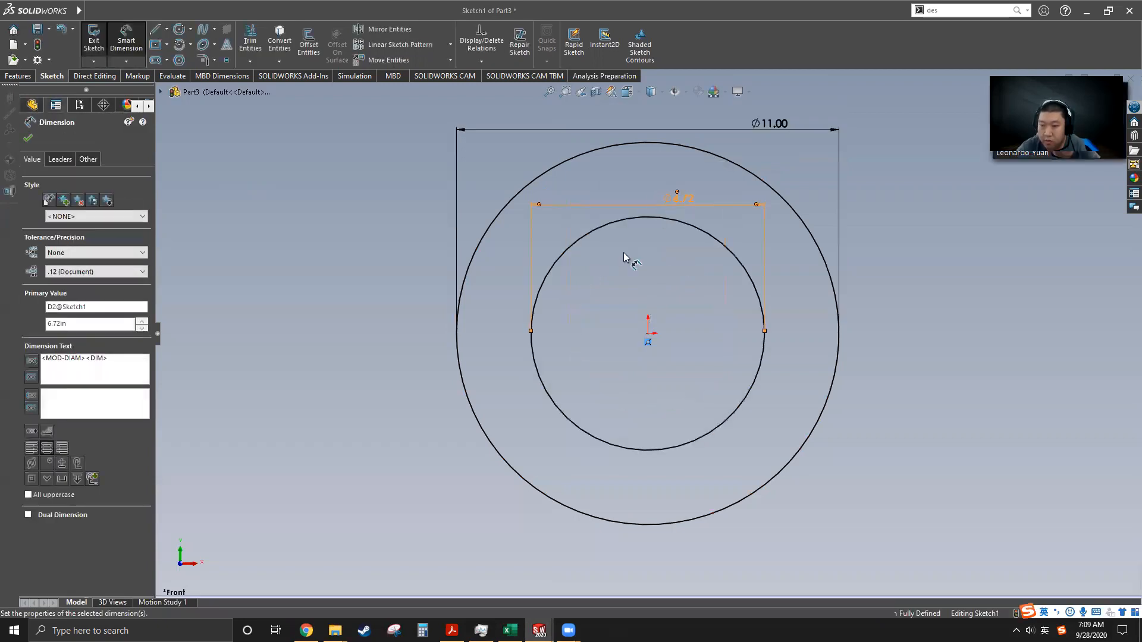
key(Escape)
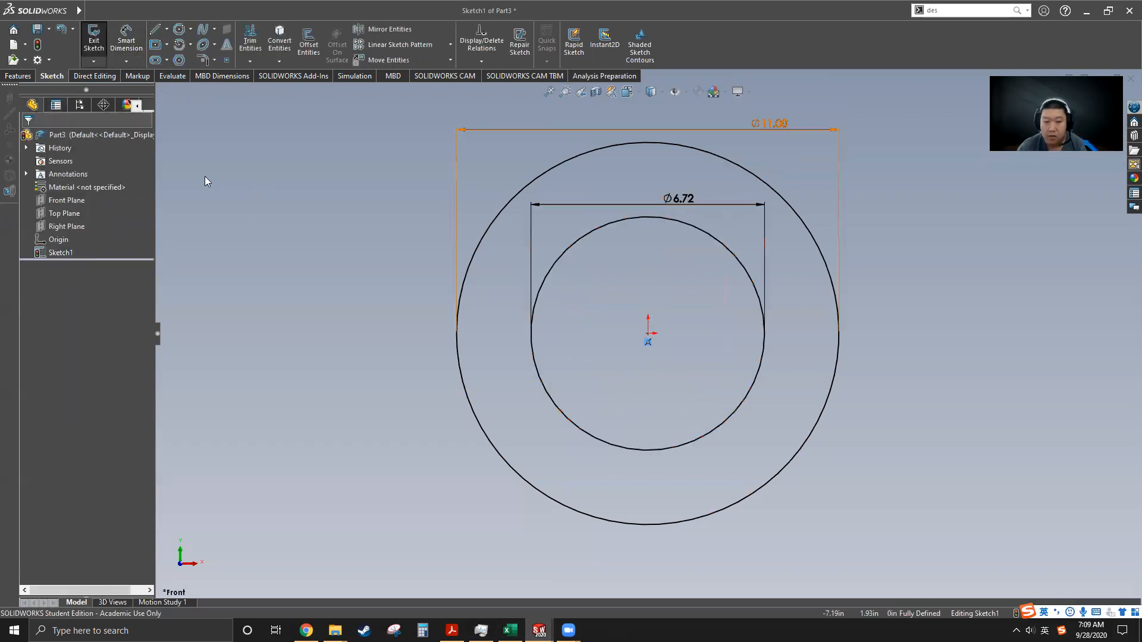
Step: Extrude the ring profile as a blind boss with a depth of 0.5 in
click(18, 76)
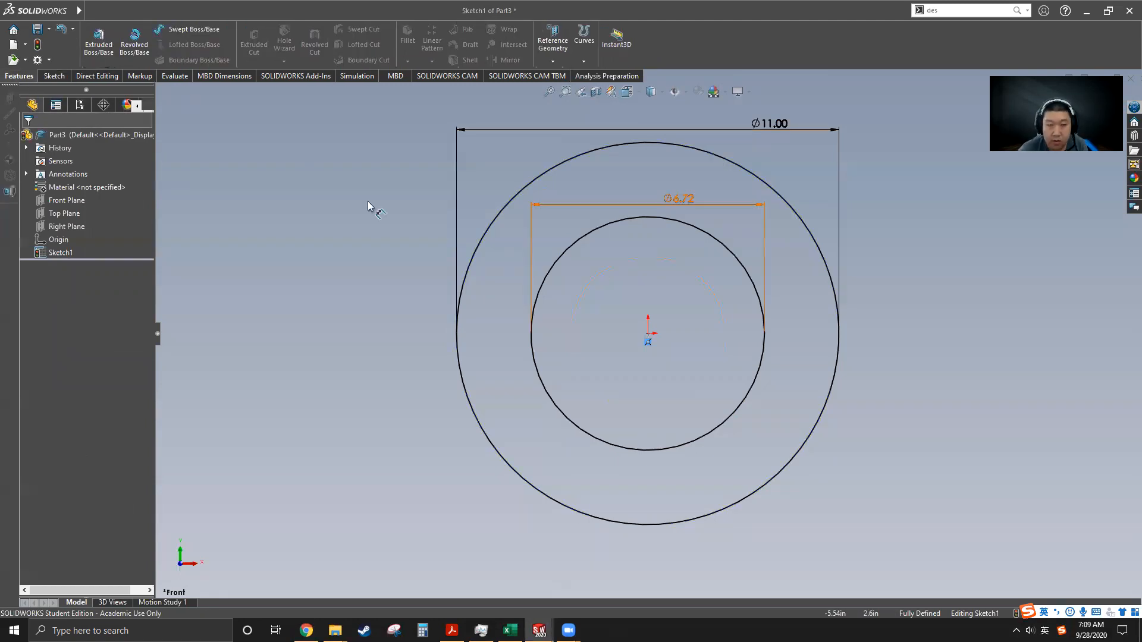
click(99, 42)
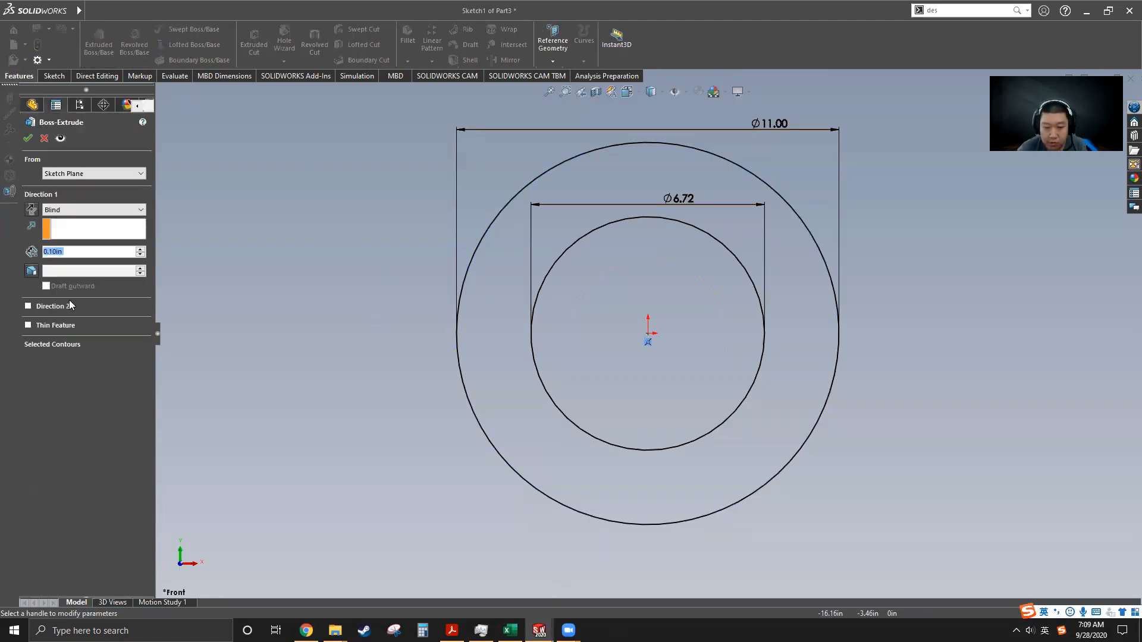
key(BackSpace)
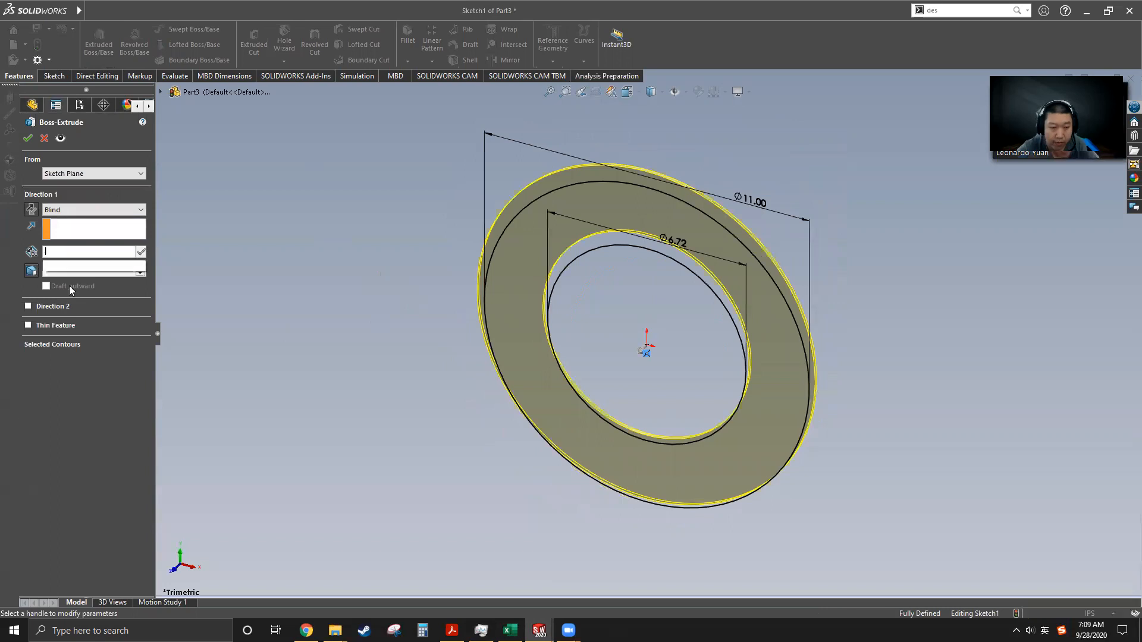
text(0.5)
key(Return)
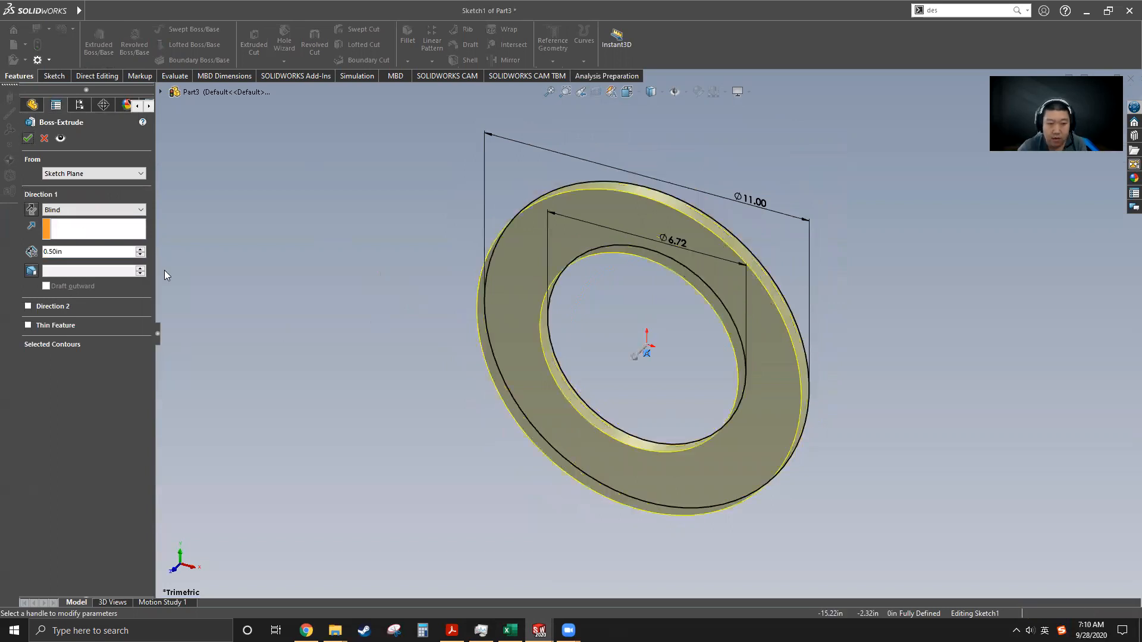
click(28, 138)
Step: Search the commands for "hole" and start the Hole Wizard for the flange plate
click(486, 410)
middle_drag(487, 410, 675, 381)
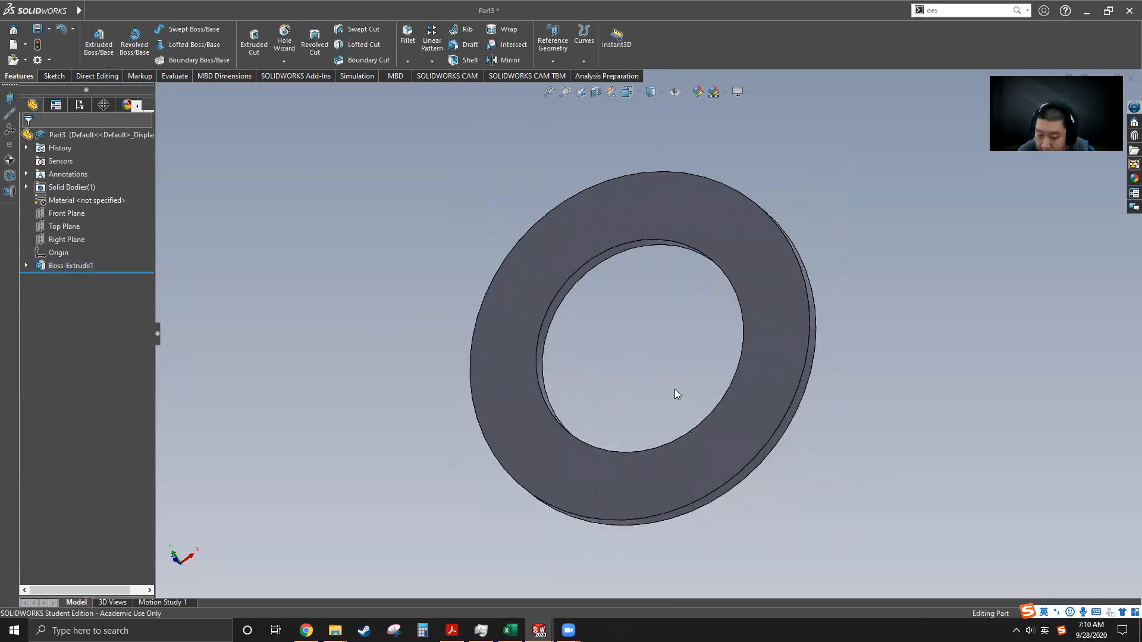
middle_drag(580, 387, 446, 339)
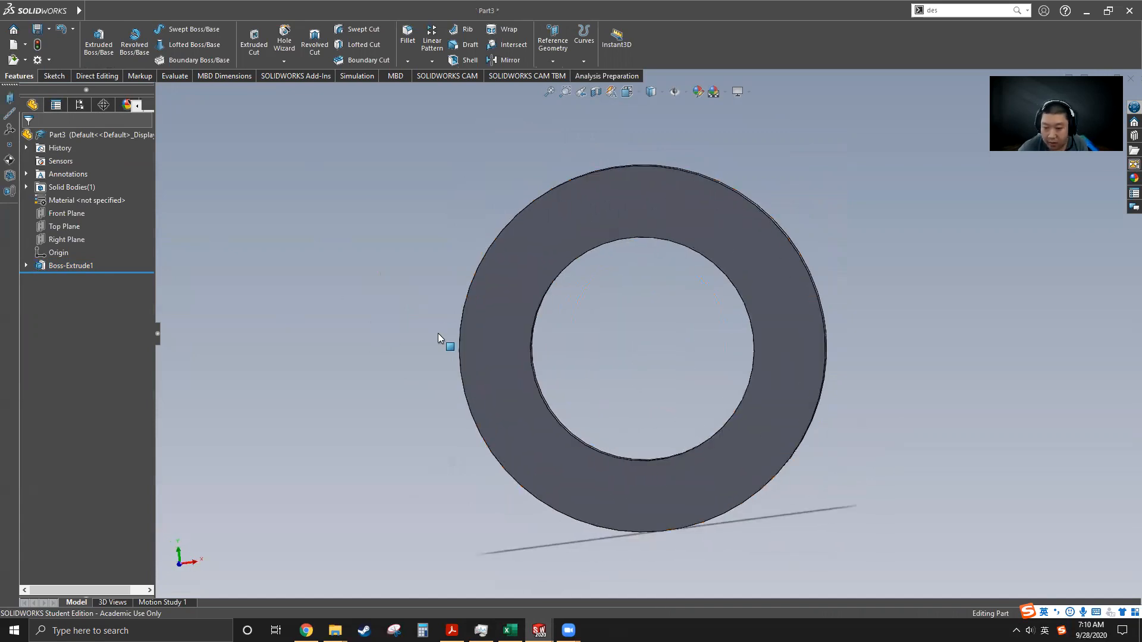
middle_drag(565, 371, 565, 364)
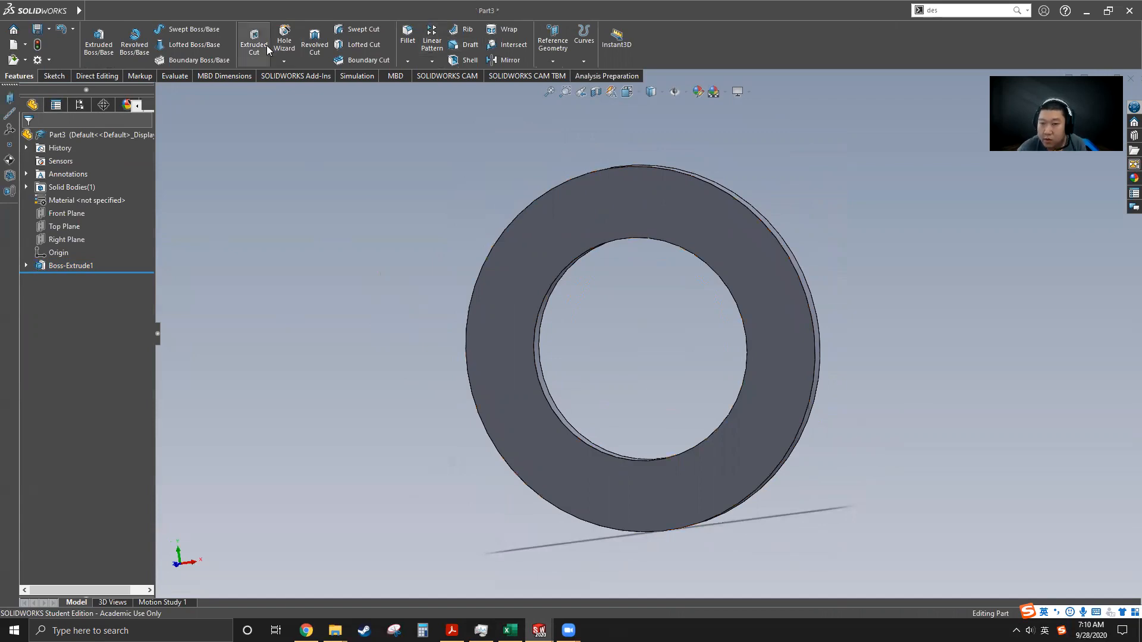
click(952, 12)
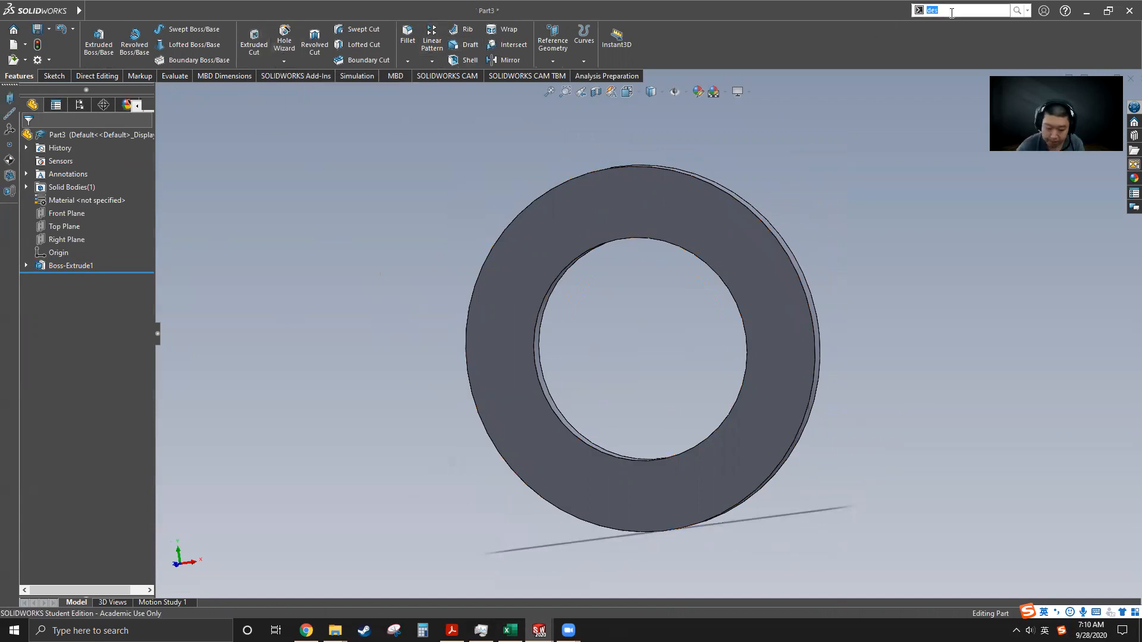
text(hole)
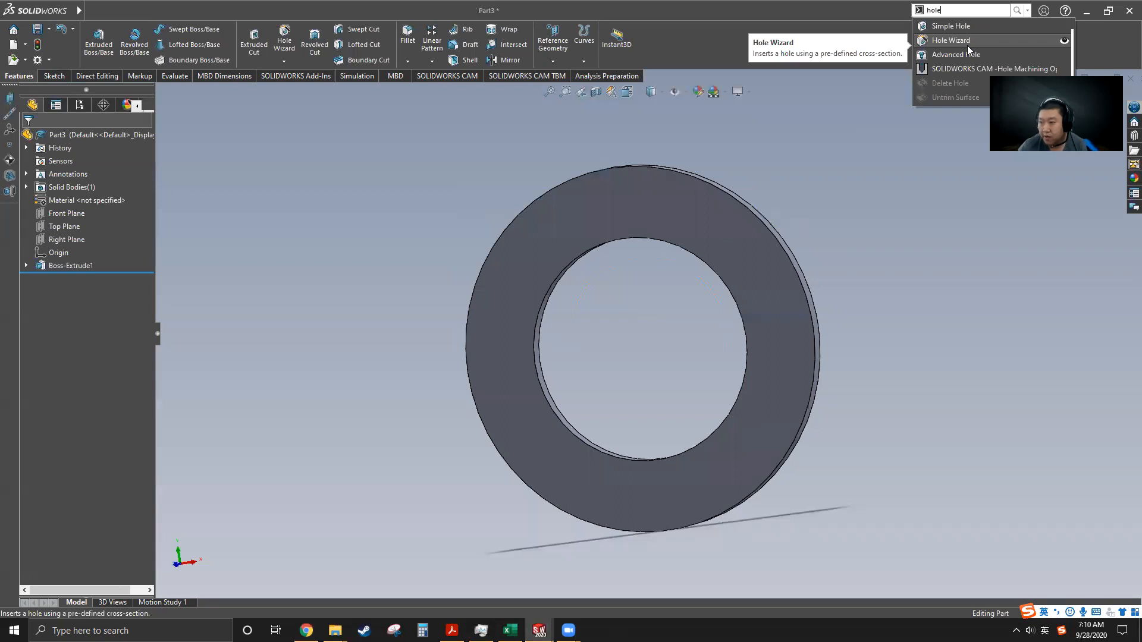
click(967, 45)
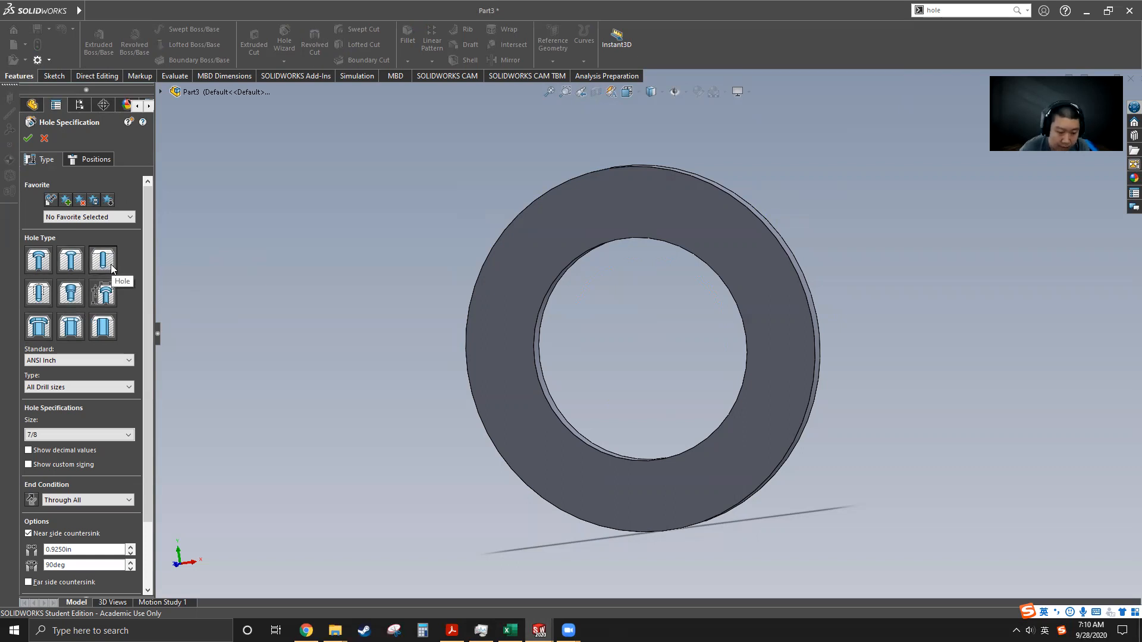
Step: Consult the plate flange table in the browser and select ANSI Inch as the hole's standard
scroll(113, 337, down, 2)
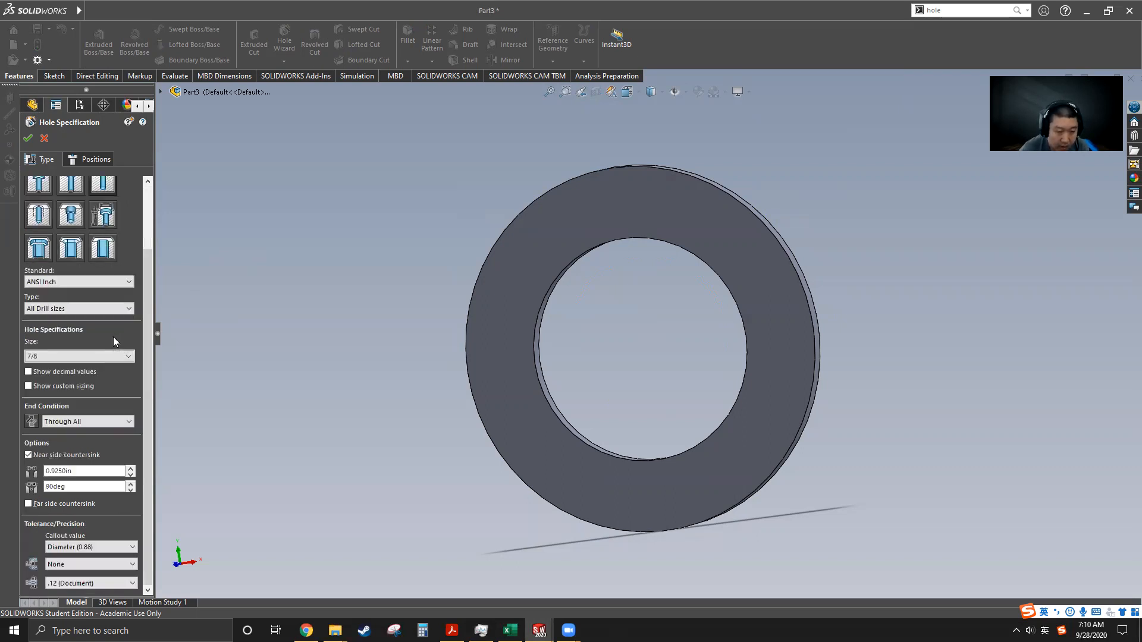
scroll(113, 337, up, 2)
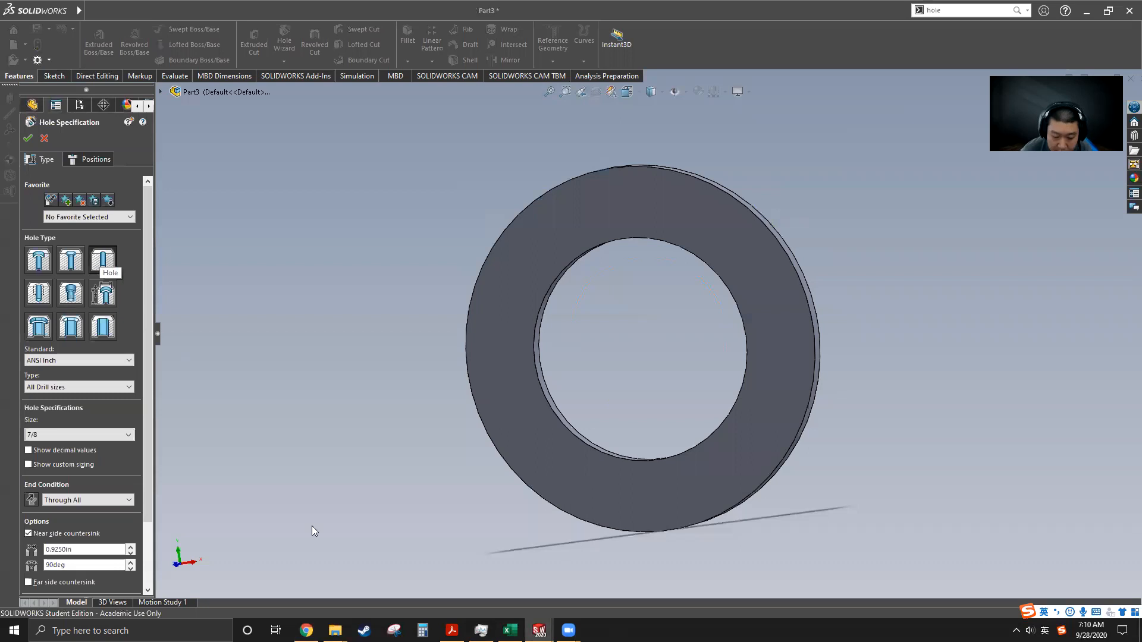
click(307, 631)
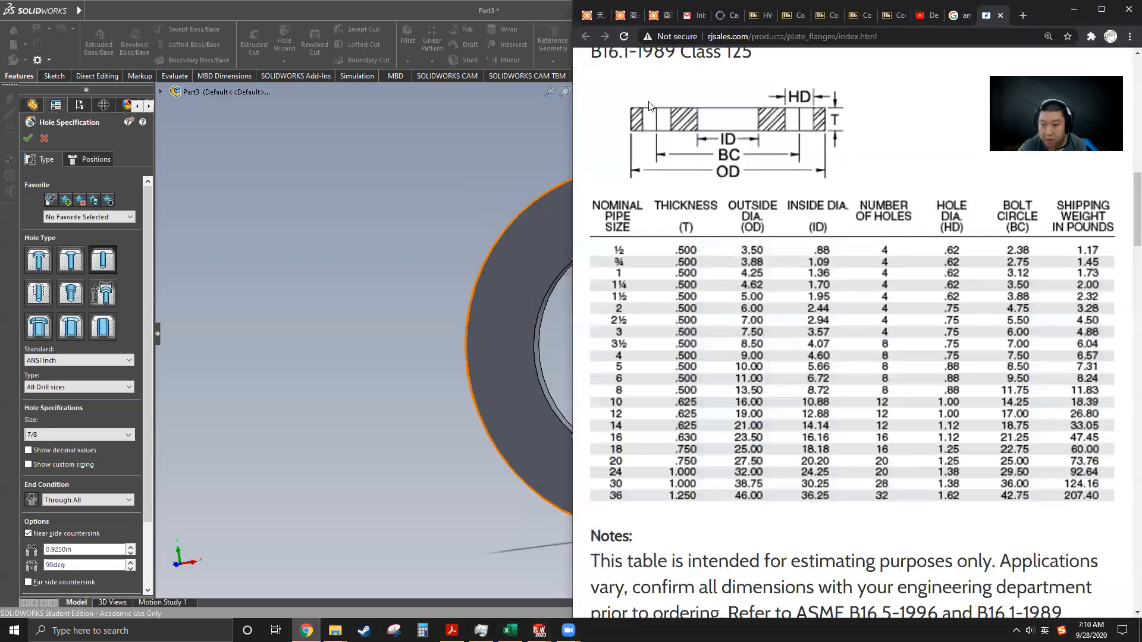
click(1072, 9)
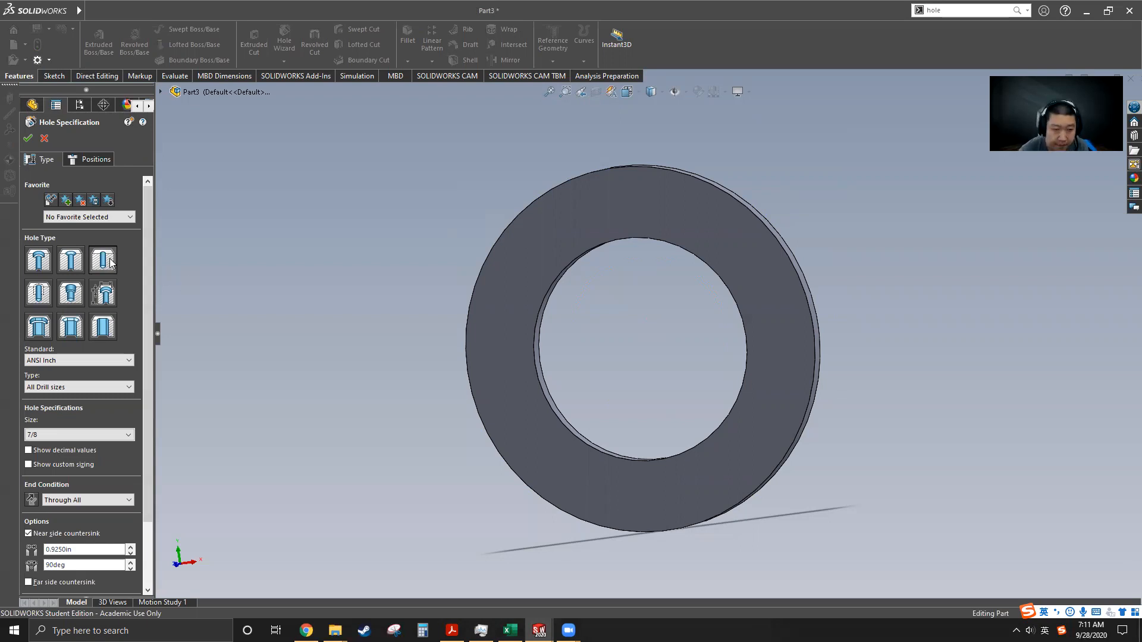
click(130, 361)
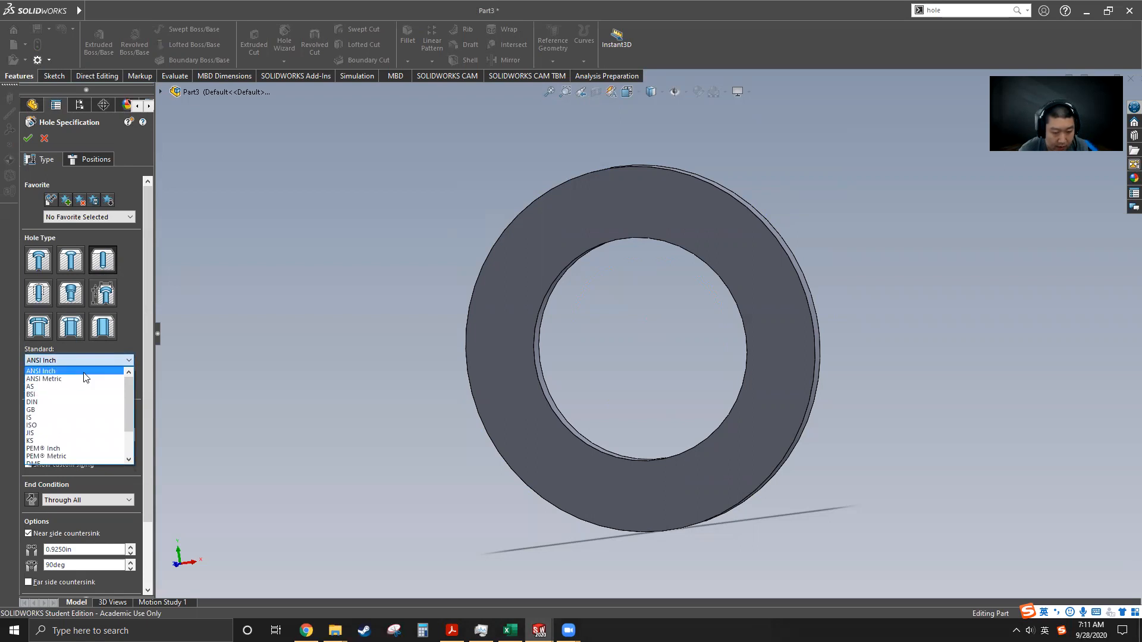
click(110, 371)
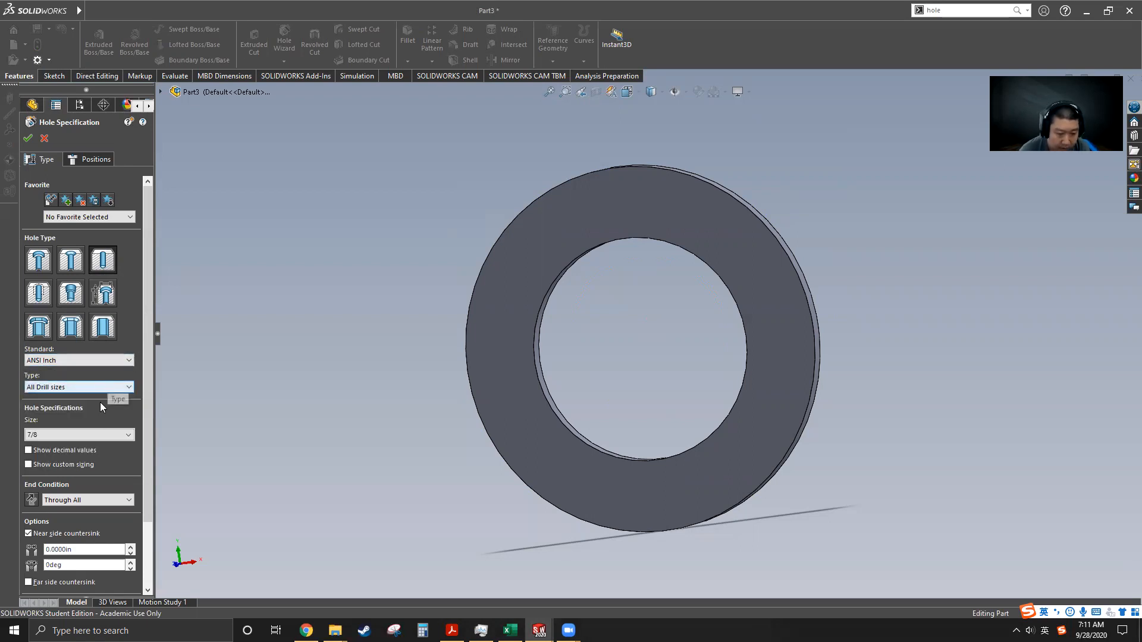
Step: Recheck the hole diameter in the browser's flange table and set the 7/8 hole's end condition to Through All
mouse_move(306, 630)
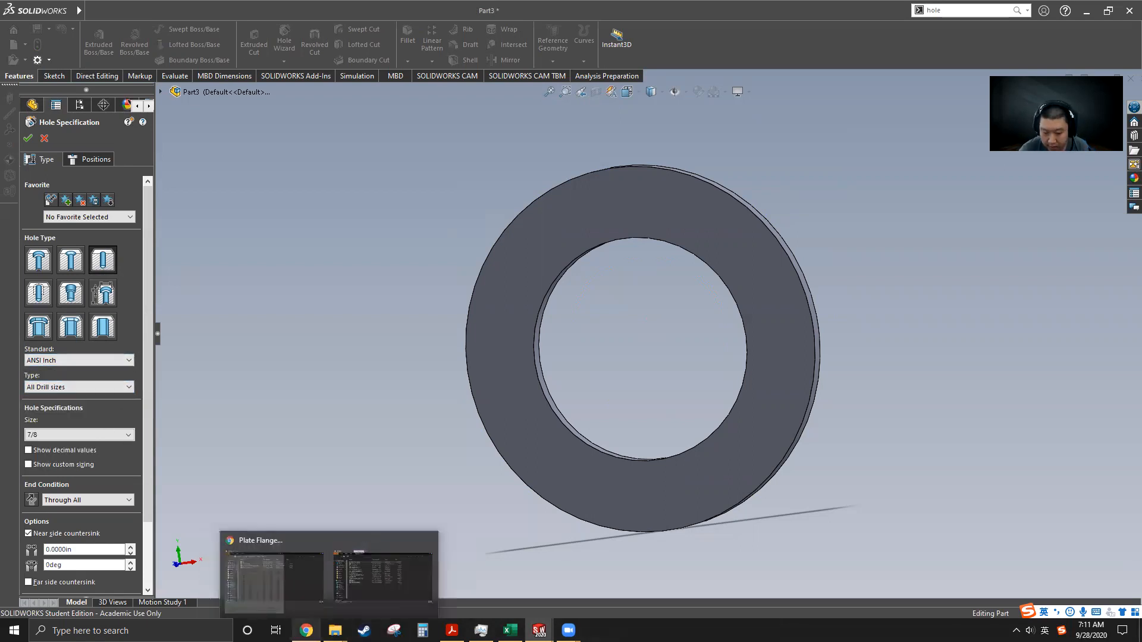
click(306, 574)
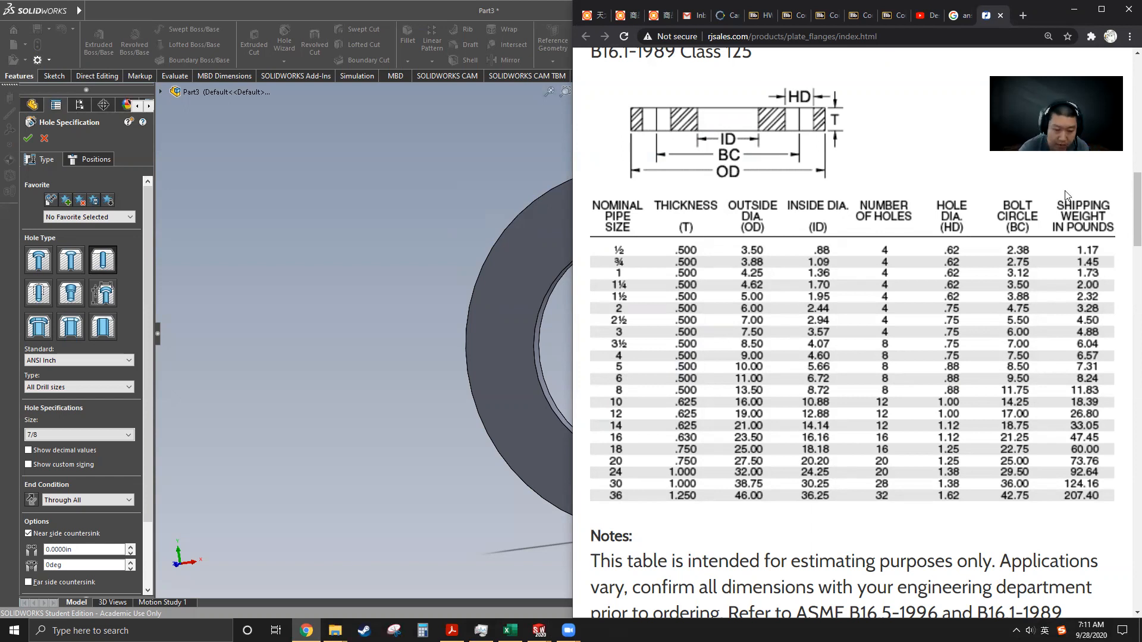
click(104, 429)
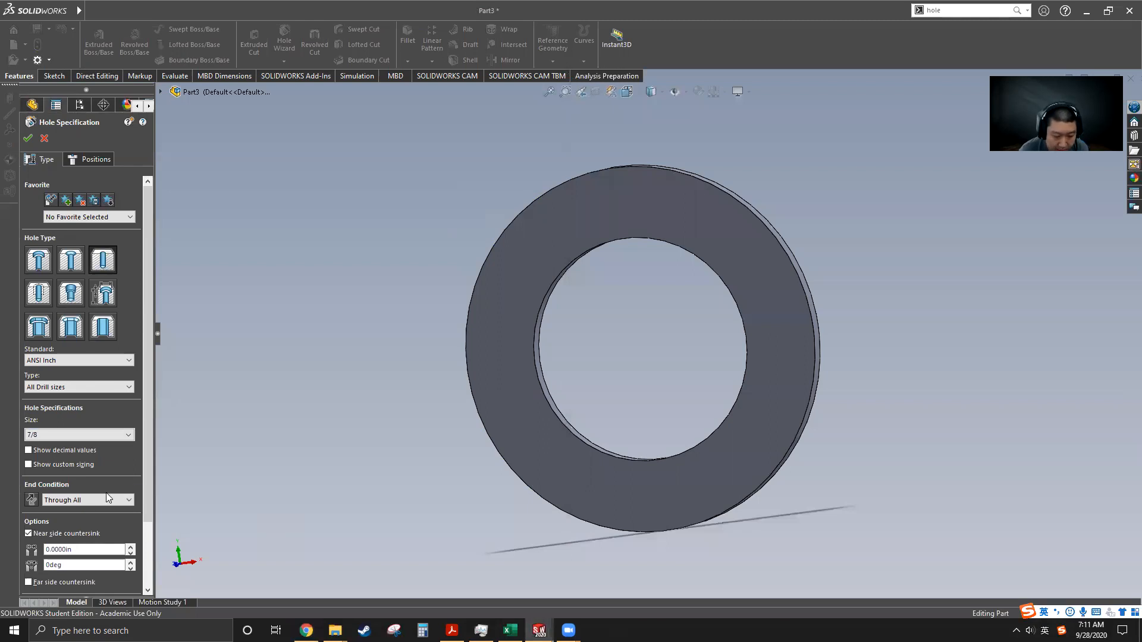
click(120, 500)
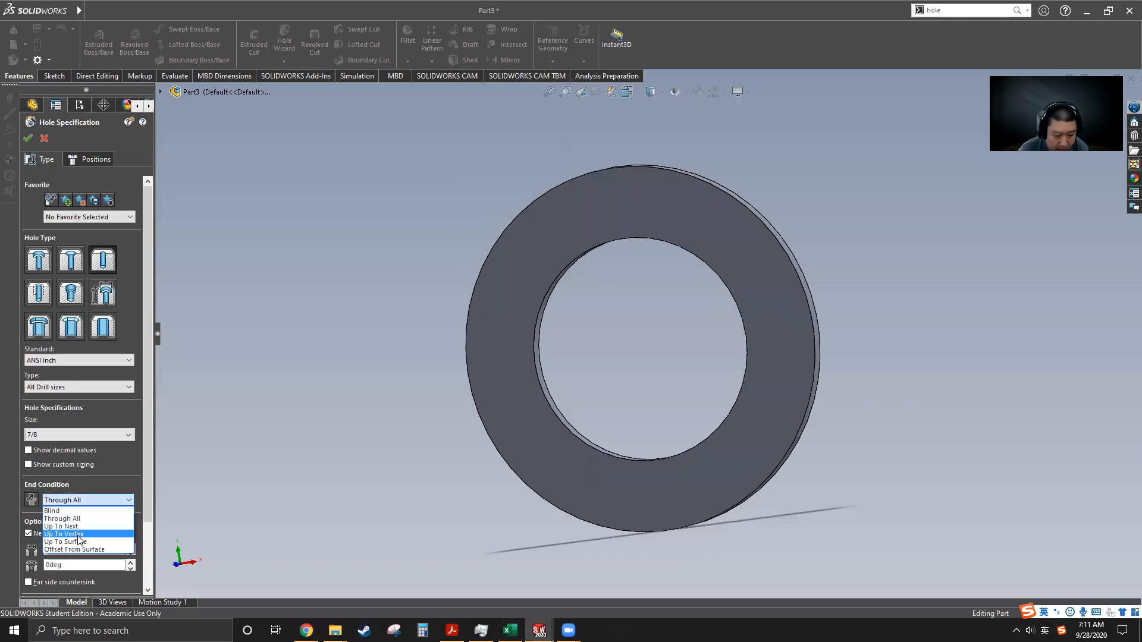
click(110, 519)
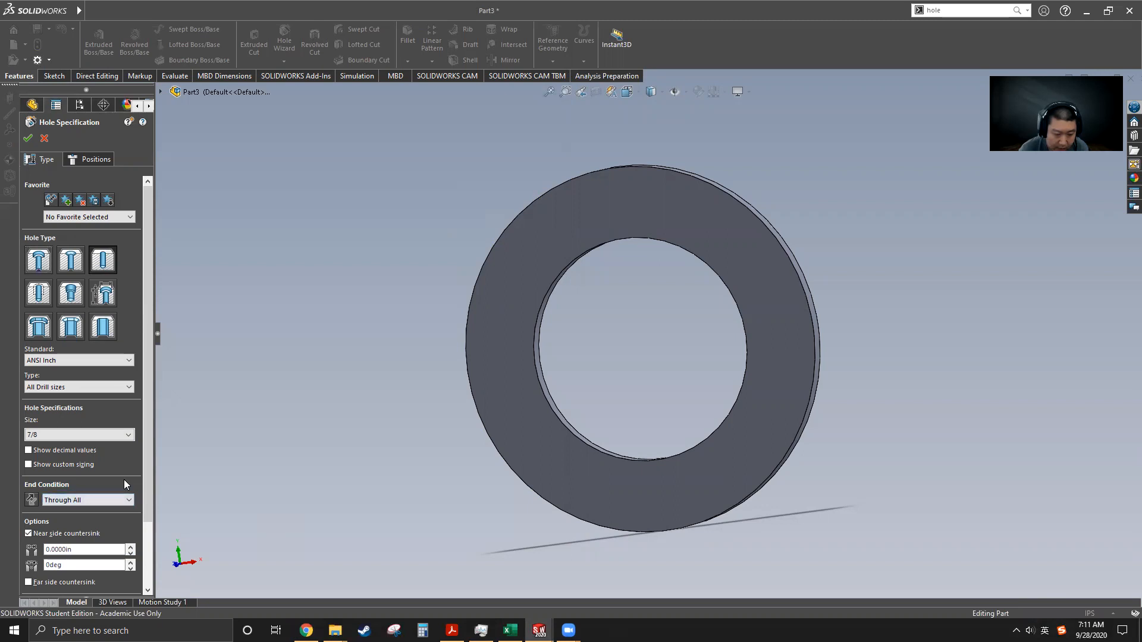
scroll(98, 552, down, 3)
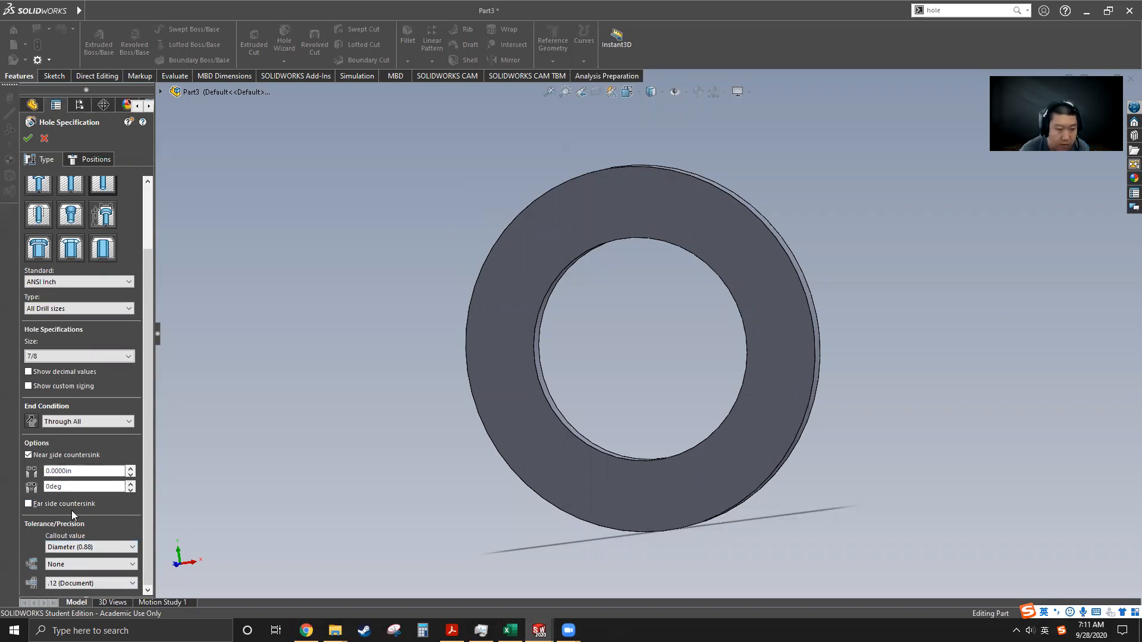
Step: Place one hole on the flange's front face, vertically above the origin between the inner and outer edges, and finish the Hole Wizard
click(92, 159)
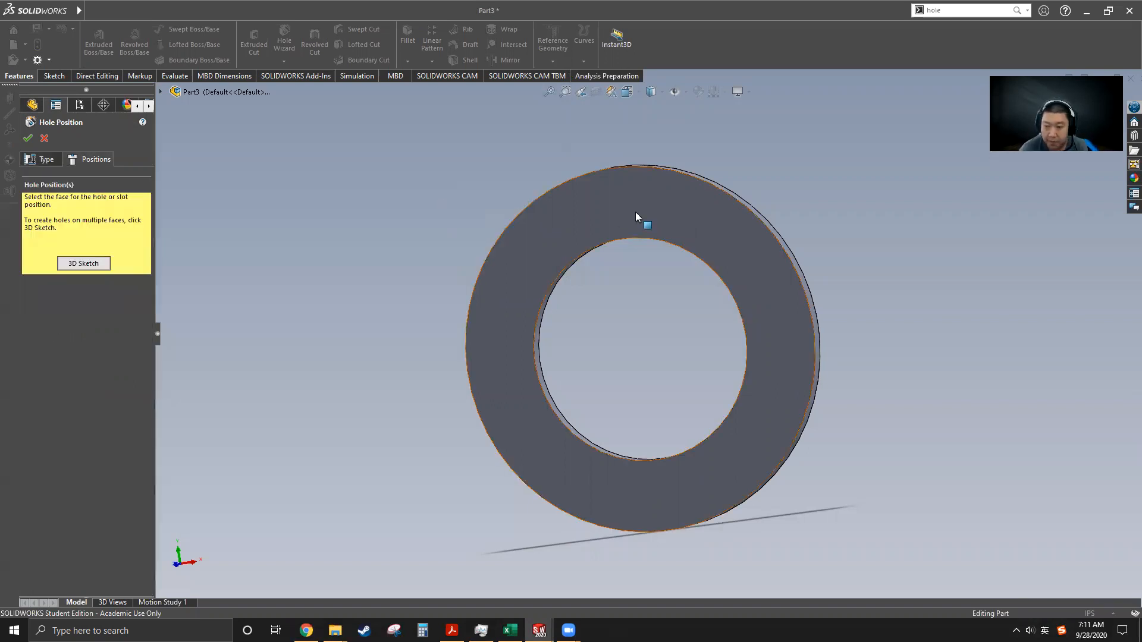
click(658, 245)
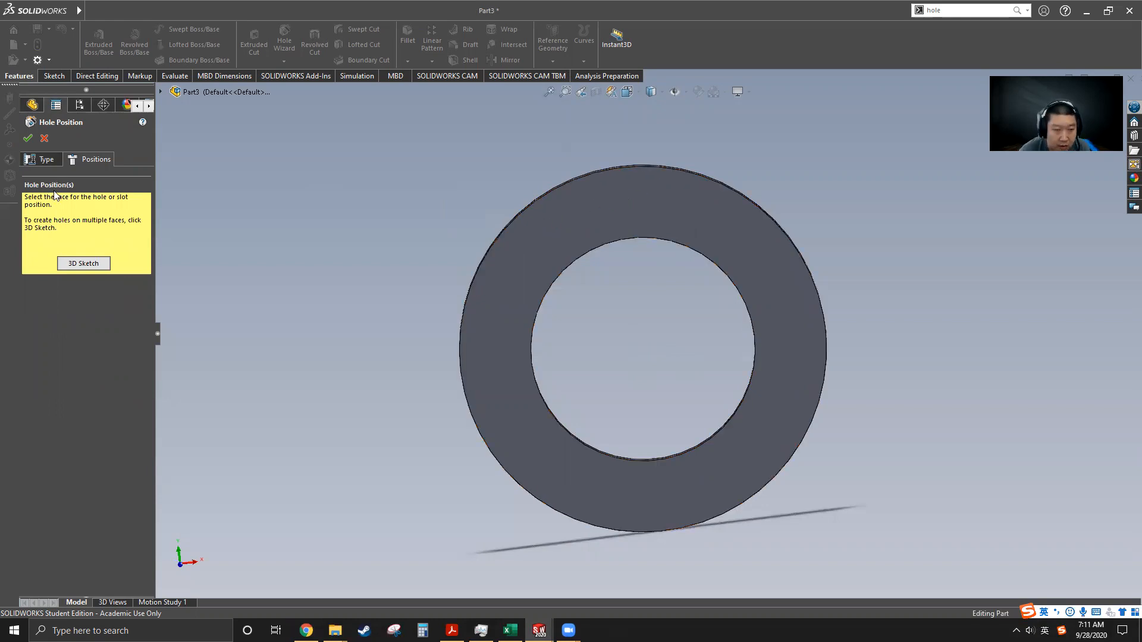
click(646, 201)
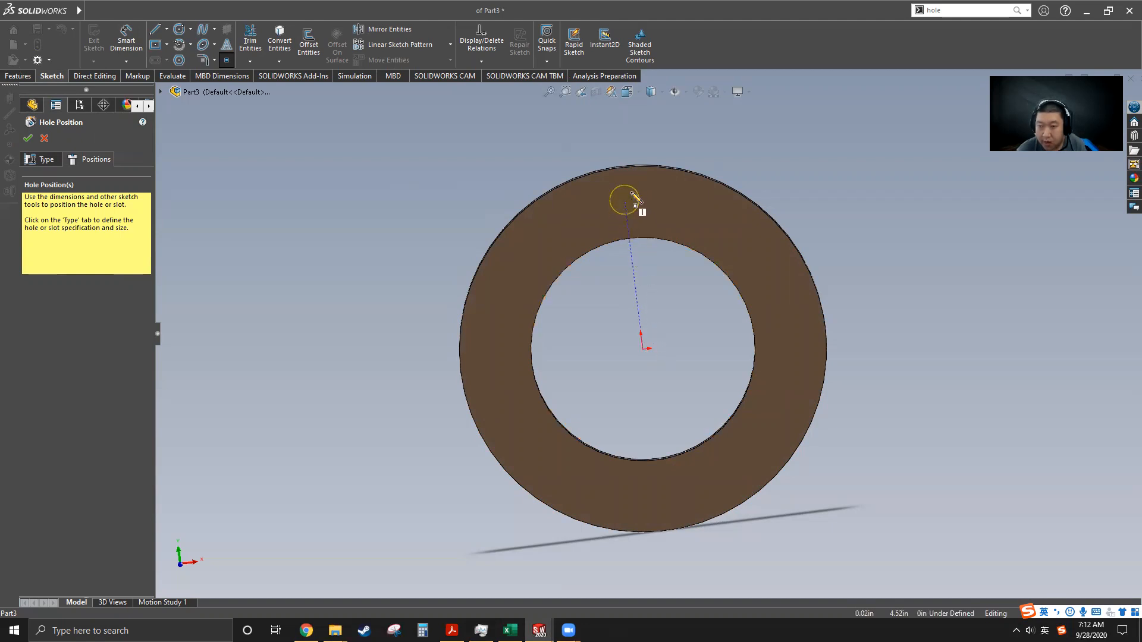
click(639, 92)
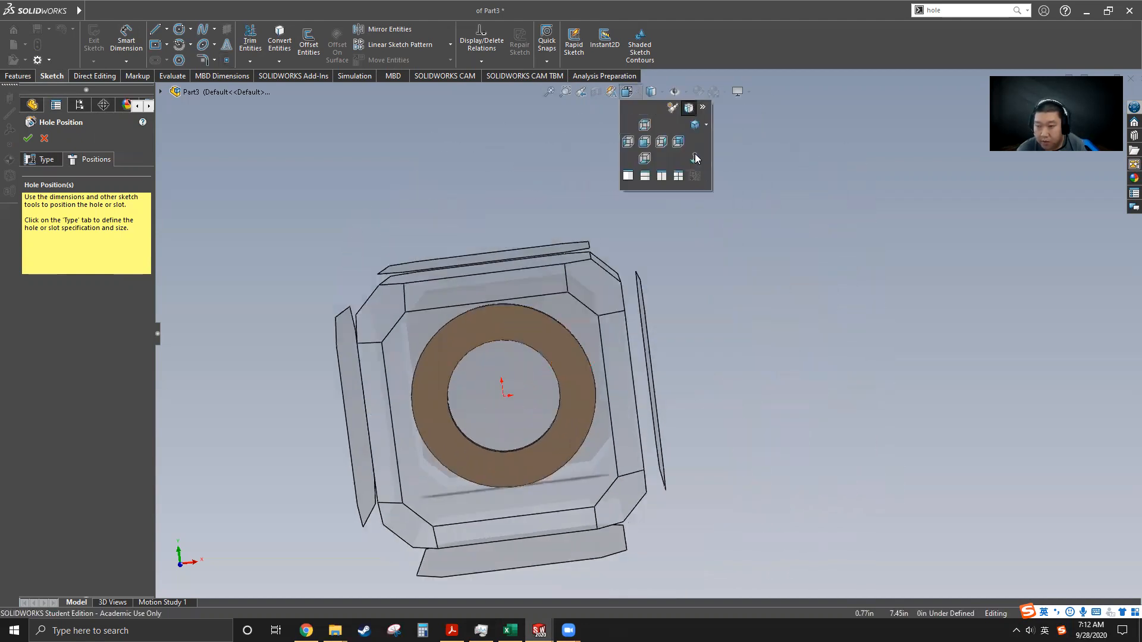
click(696, 157)
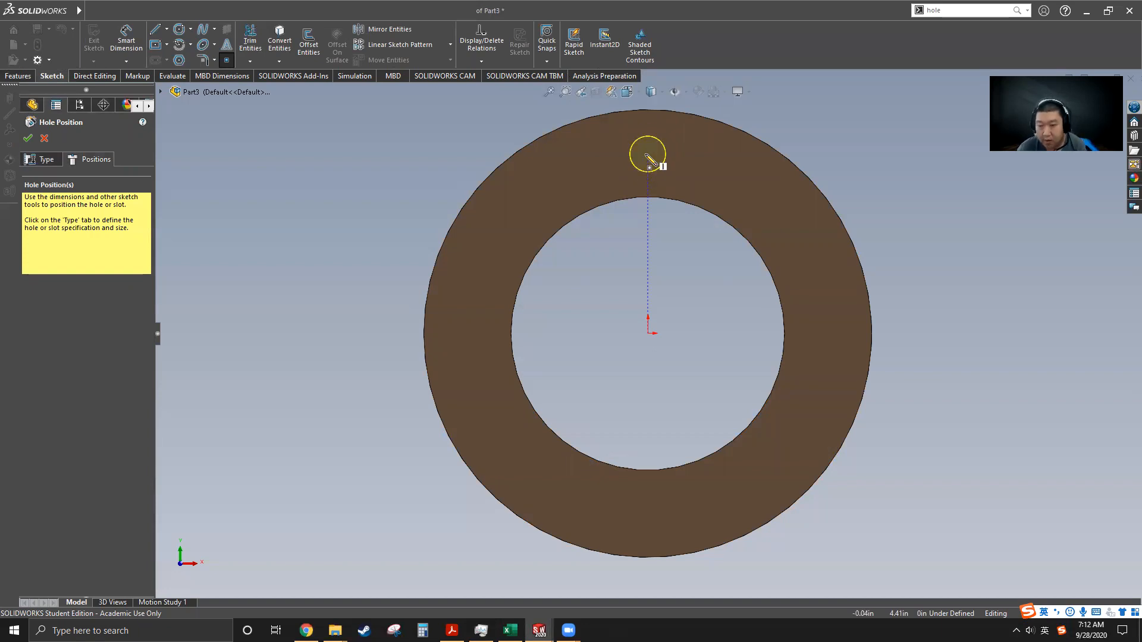
click(648, 154)
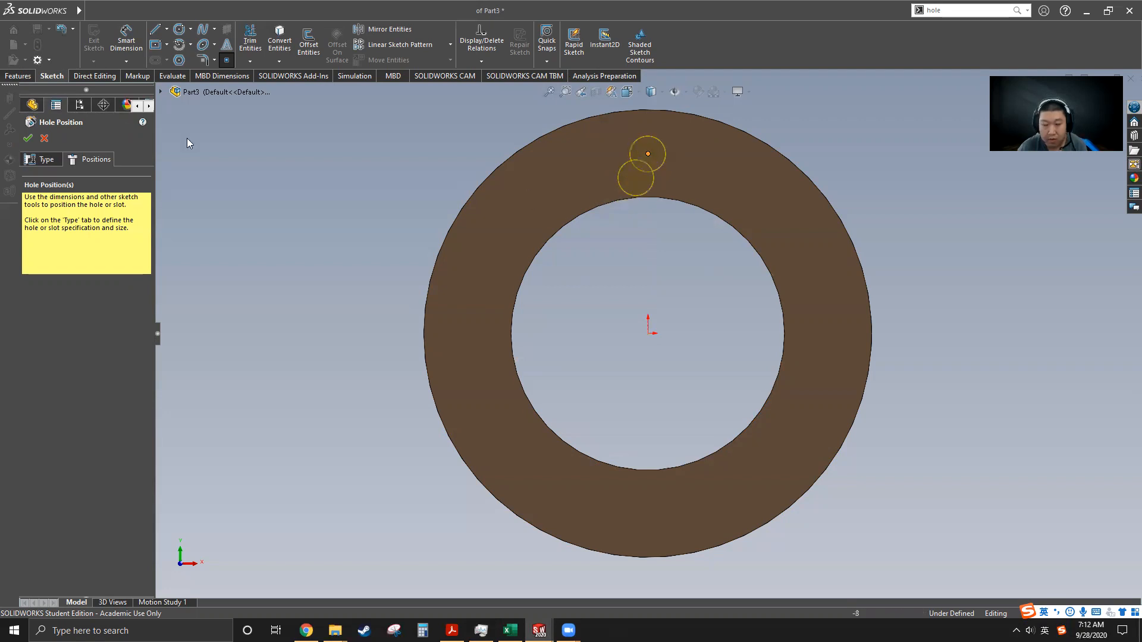
click(28, 139)
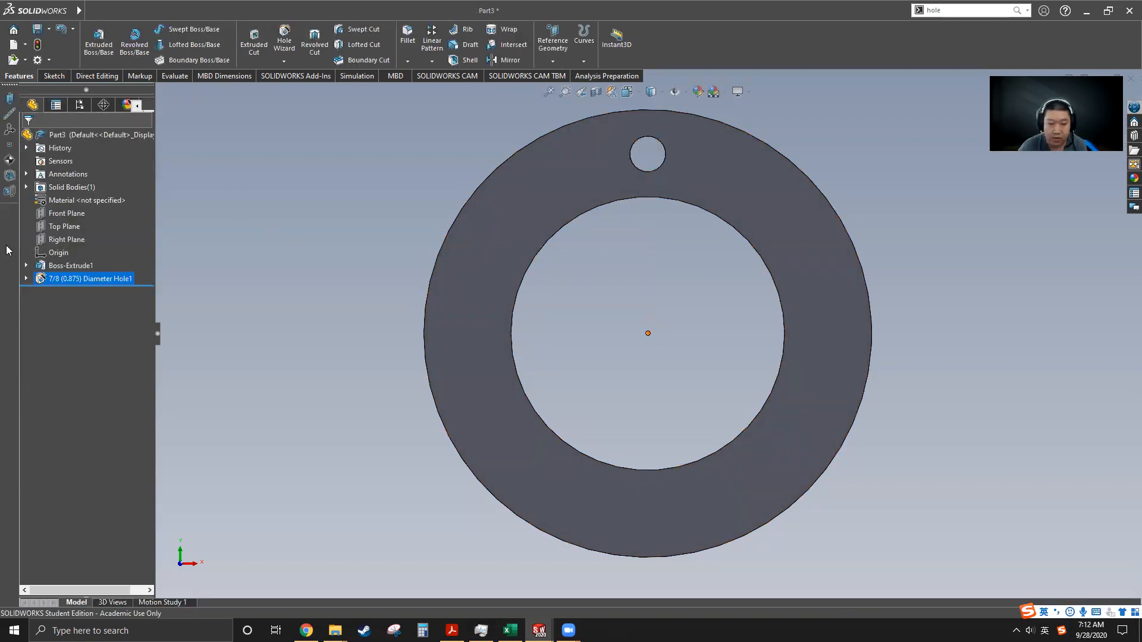
Step: Open the hole feature's position sketch for editing
click(26, 278)
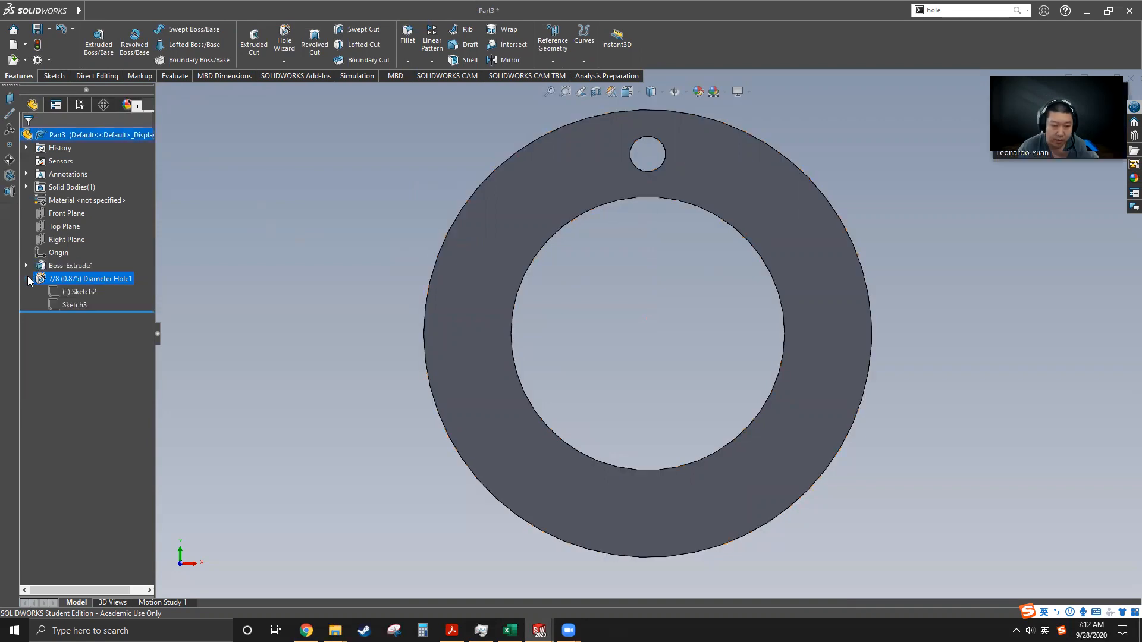
mouse_move(657, 170)
mouse_down()
mouse_move(663, 184)
mouse_move(666, 156)
mouse_move(655, 178)
mouse_up()
click(66, 308)
click(62, 291)
click(71, 262)
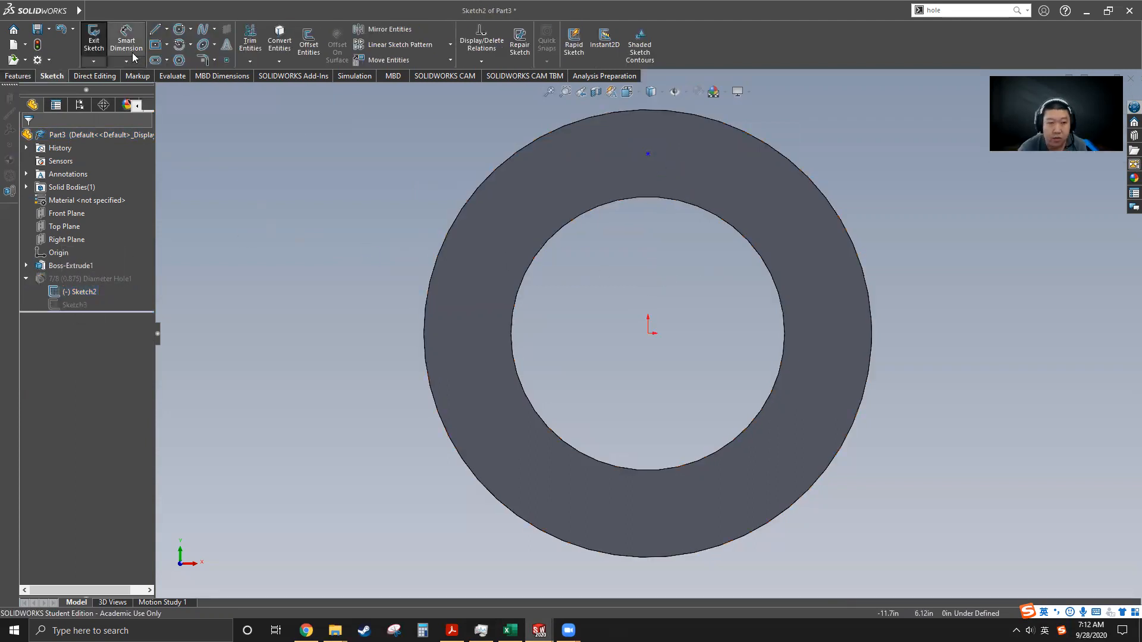
Step: Sketch a construction circle of about 4.41 in radius, centred on the origin and passing through the hole's centre point
click(180, 31)
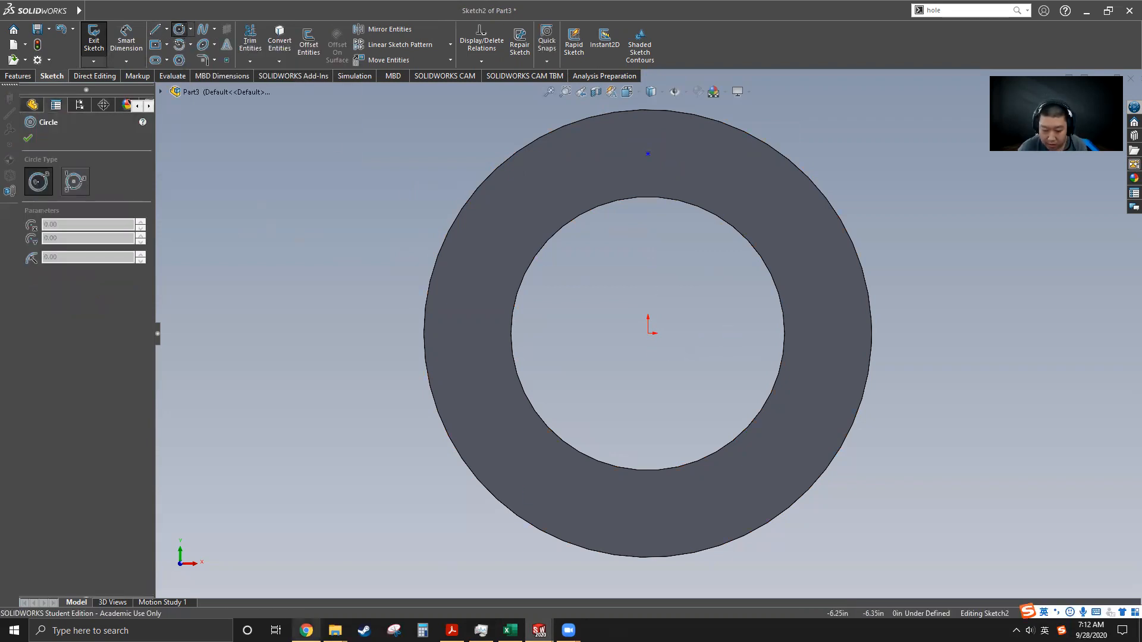
click(305, 630)
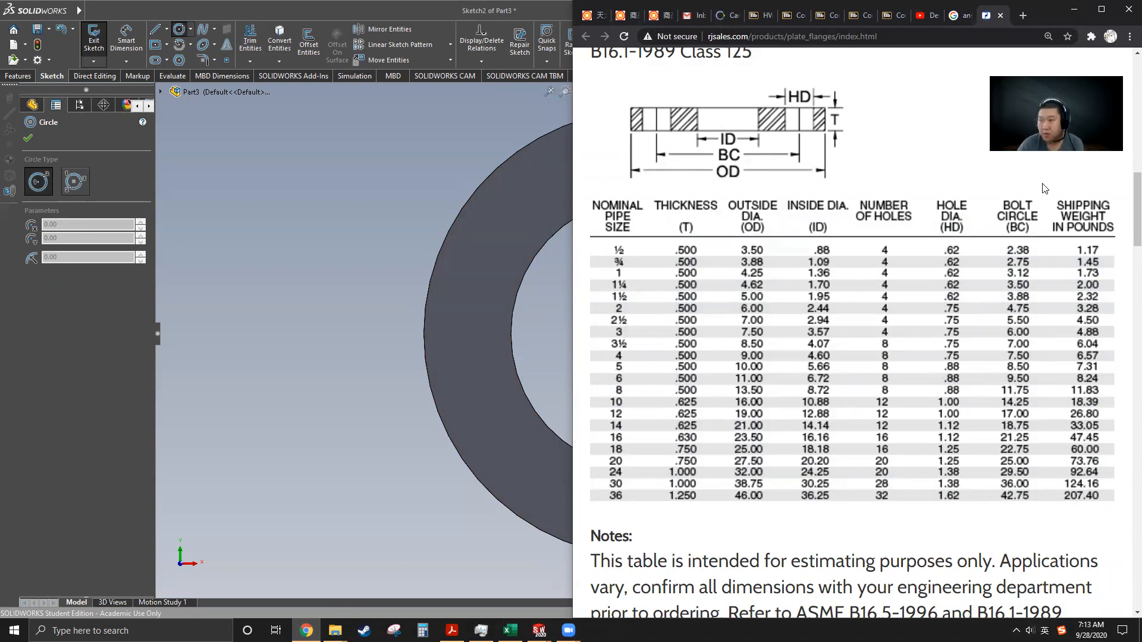
click(1074, 9)
click(648, 332)
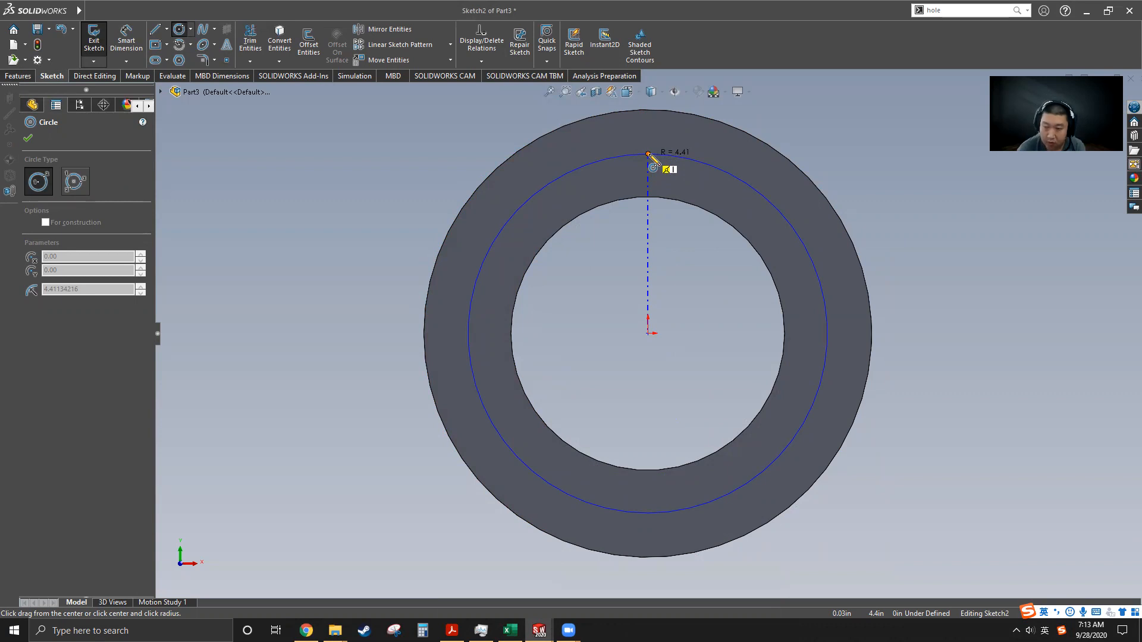
click(649, 154)
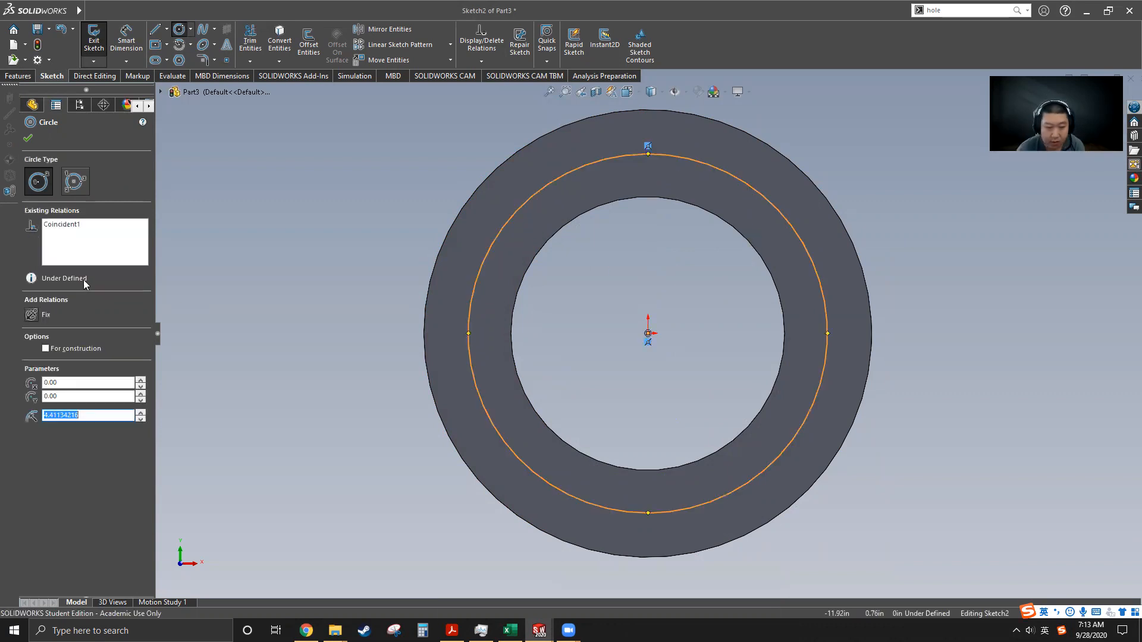
click(46, 350)
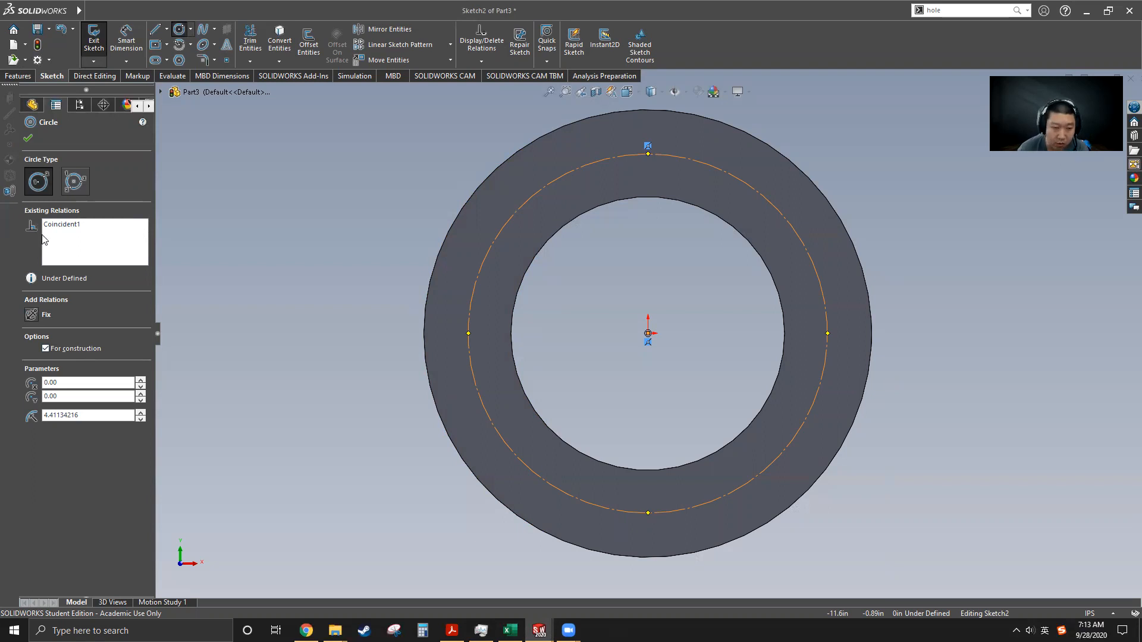
Step: Dimension the construction circle's diameter to 9.5 in and check it against the bolt circle column in the browser's flange table
click(126, 41)
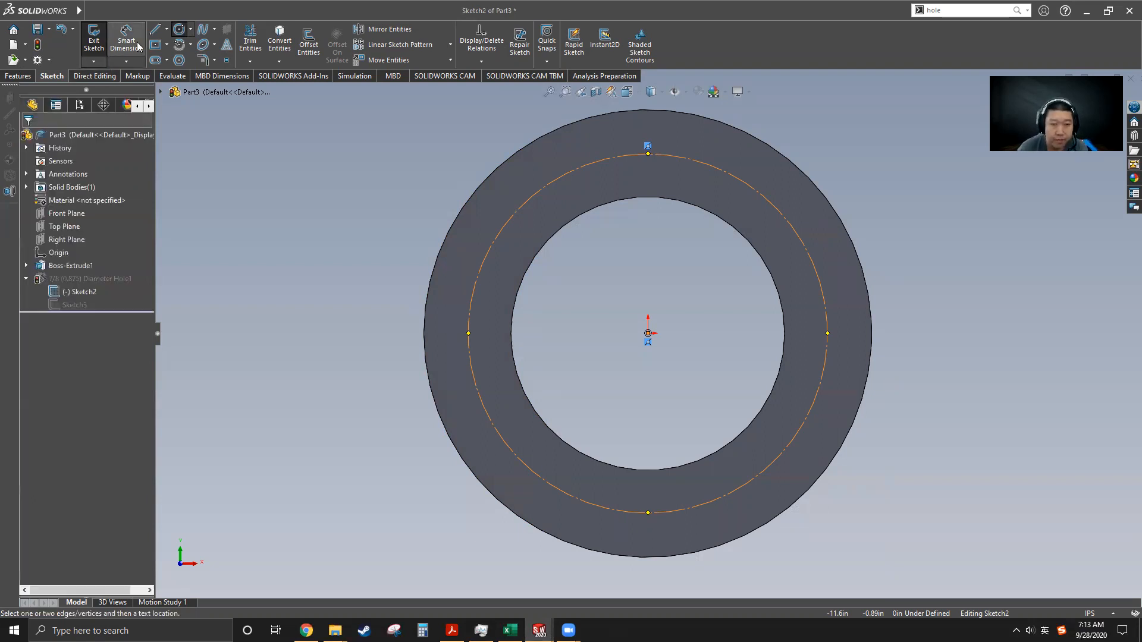
click(758, 188)
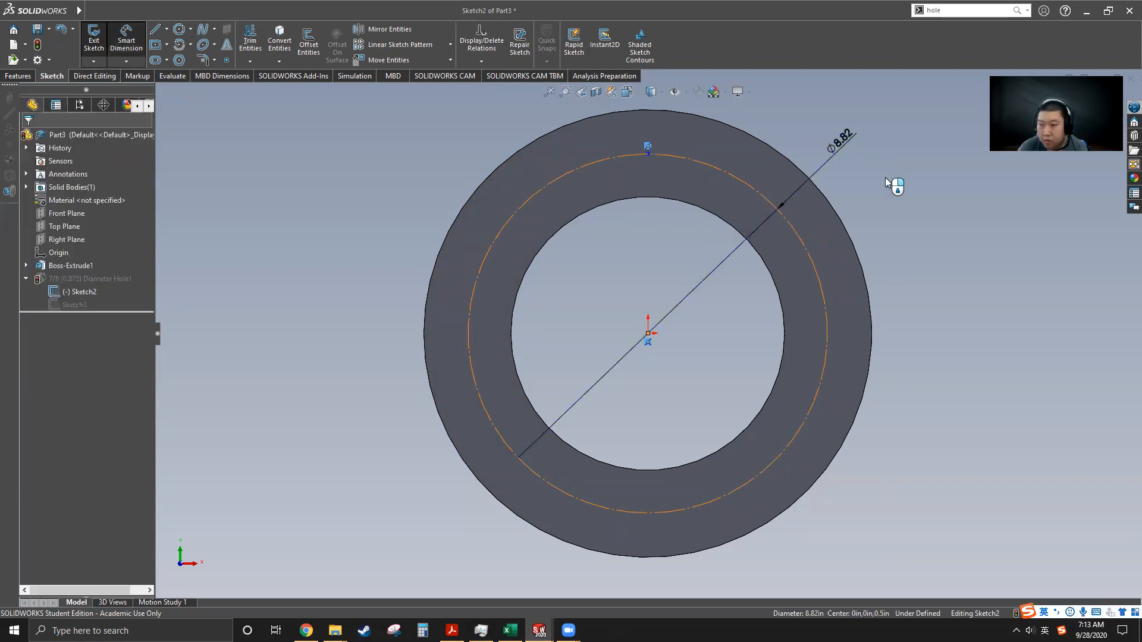
click(888, 210)
text(9.5)
key(Return)
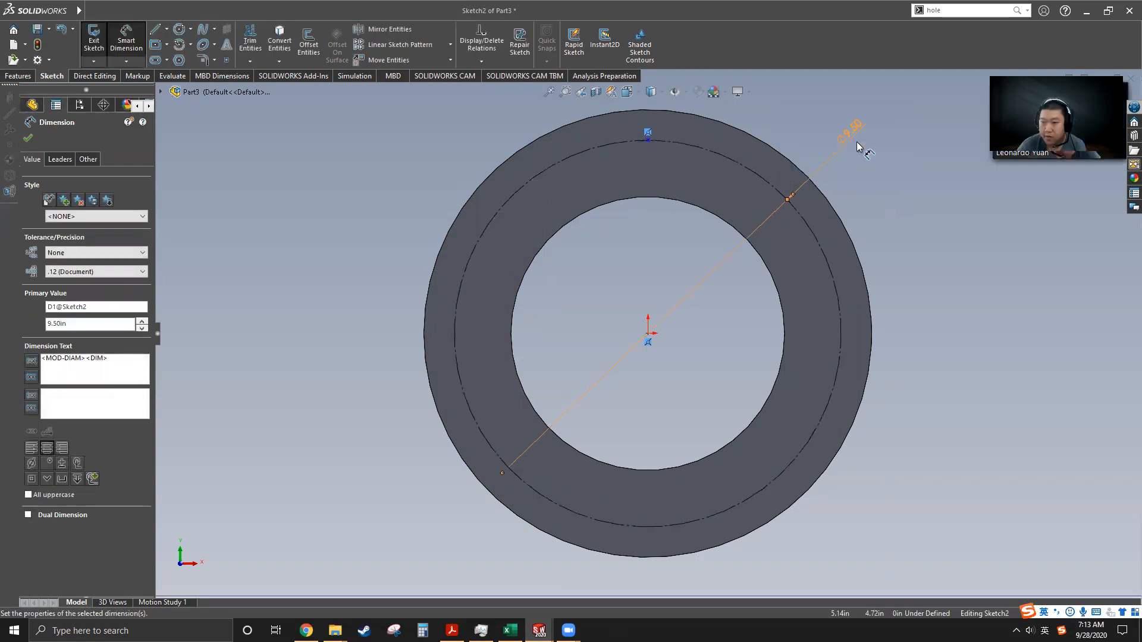
click(305, 630)
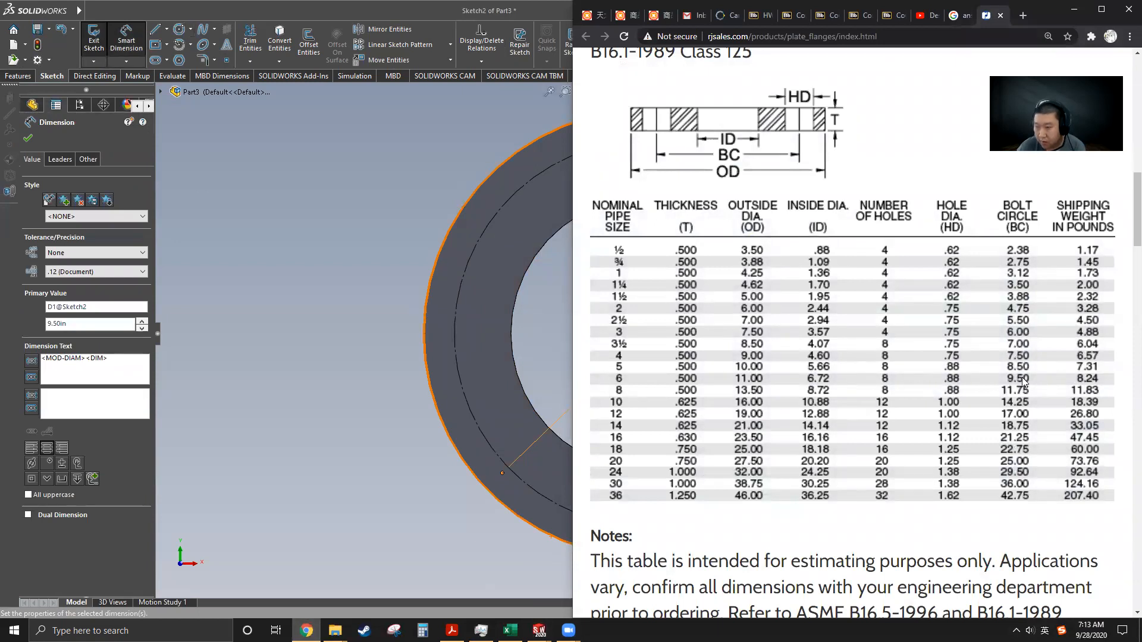
click(1074, 10)
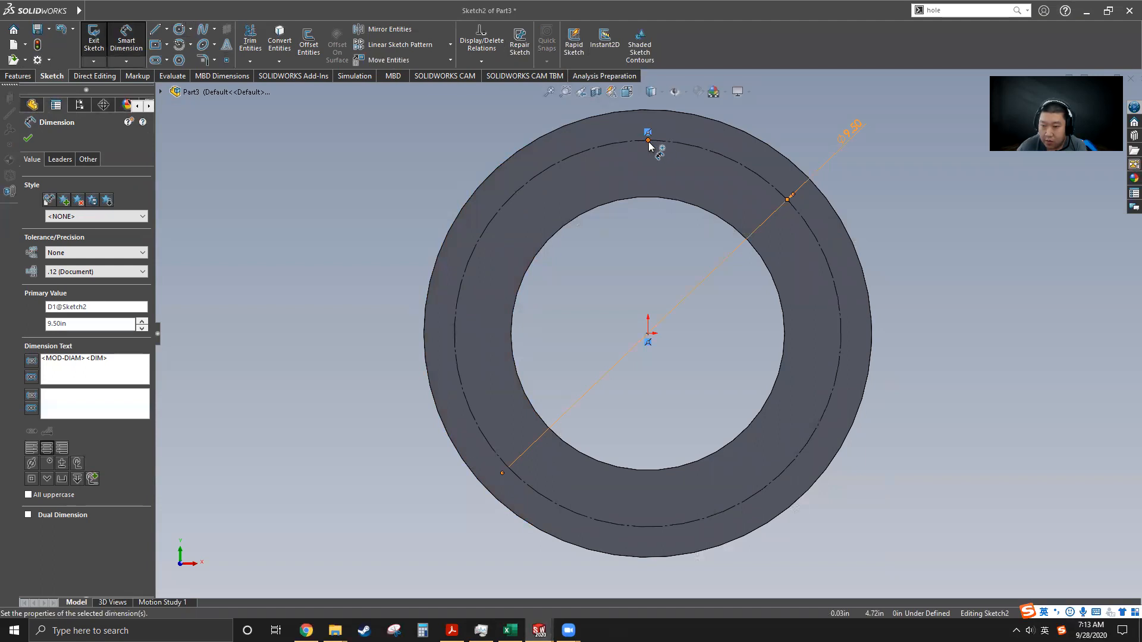
Step: Inspect the hole's centre point on the bolt circle, end dimensioning and exit the position sketch
scroll(647, 143, up, 5)
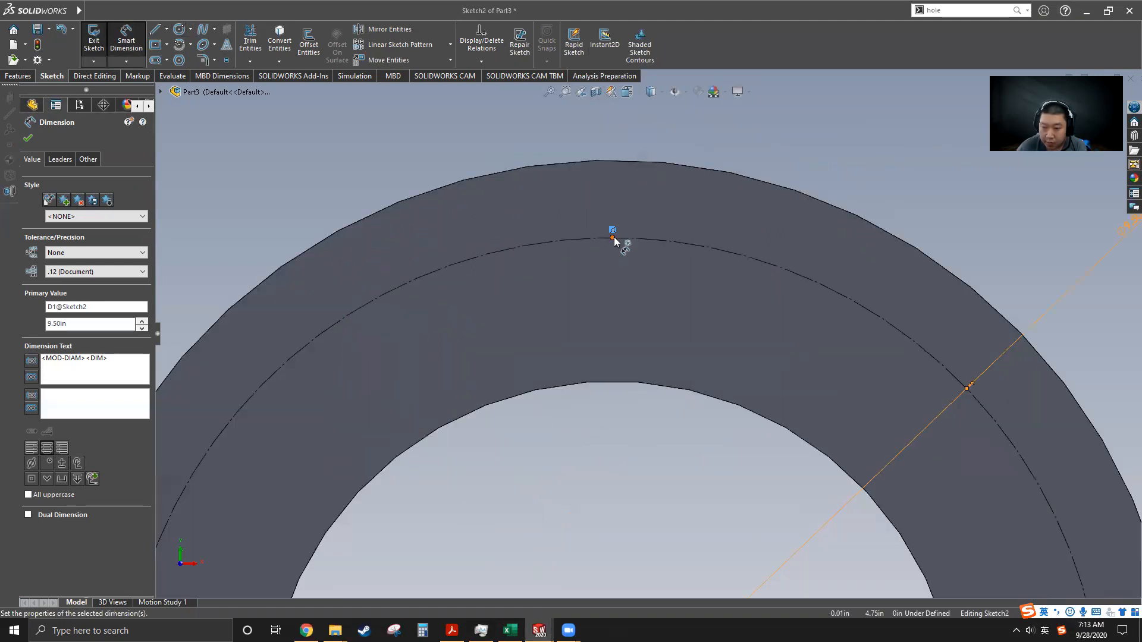
scroll(652, 336, down, 5)
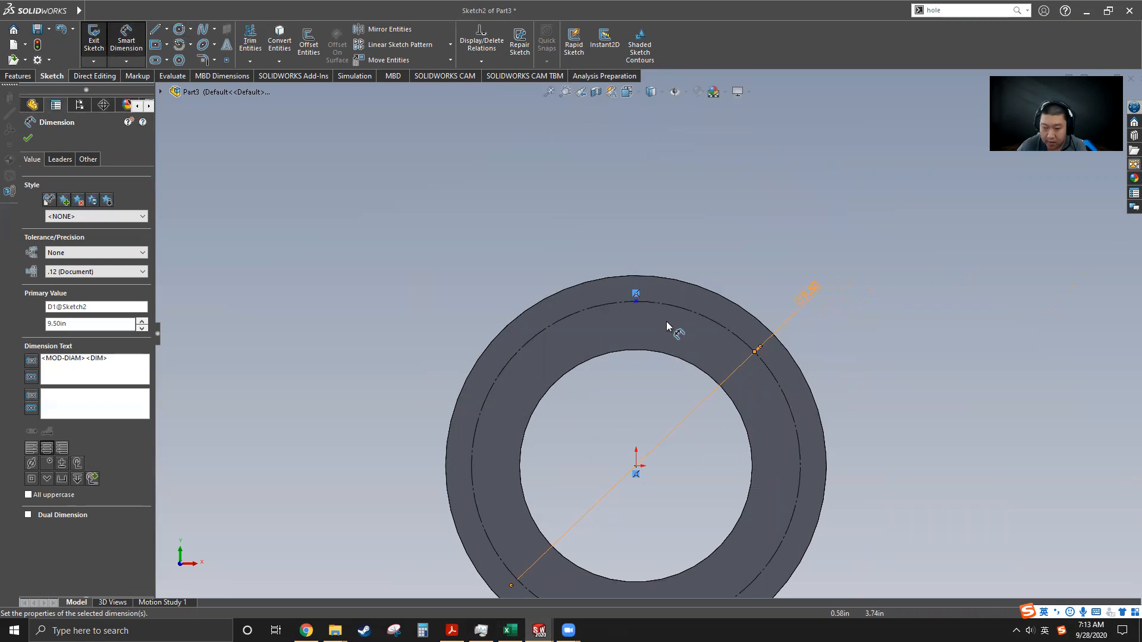
click(28, 138)
key(Escape)
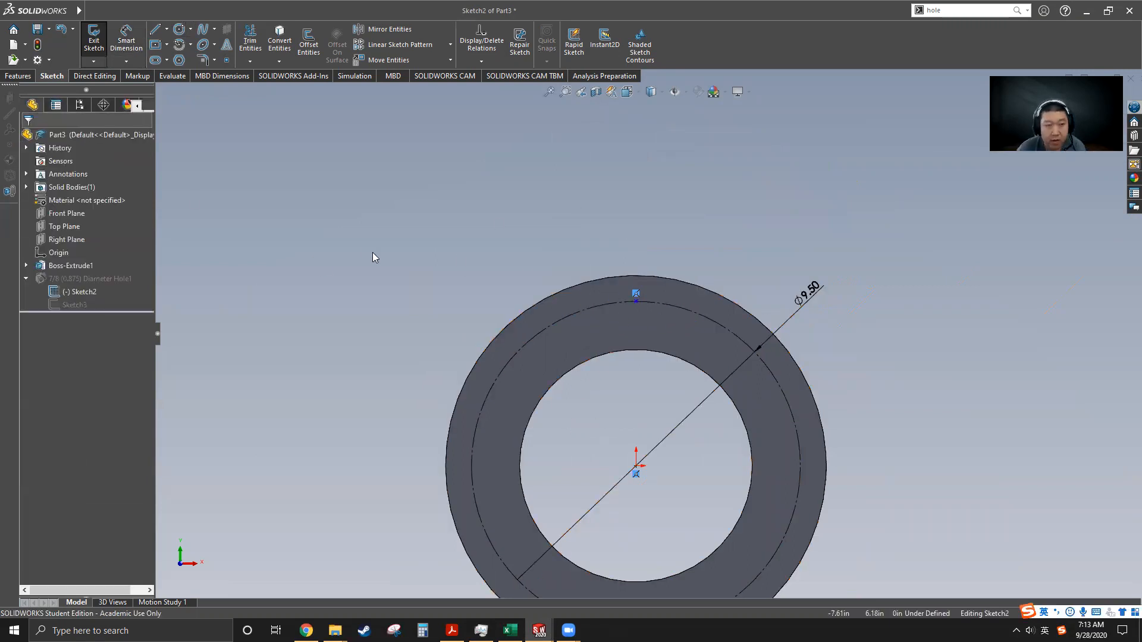
click(94, 48)
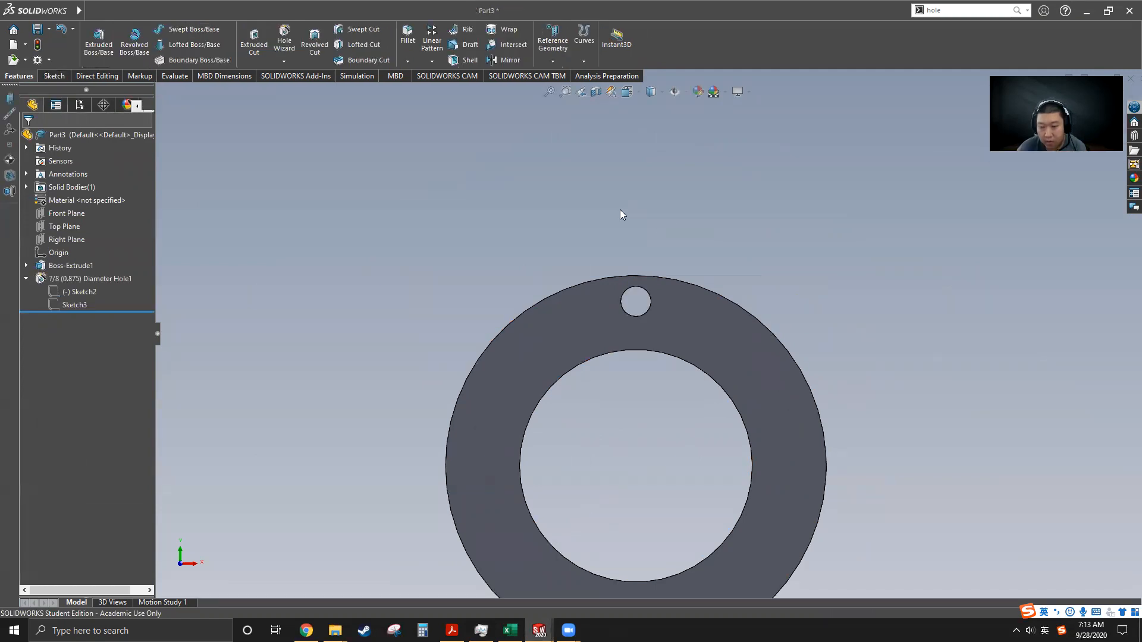
Step: Measure the centre distance between the small hole and the flange's inner bore edge
scroll(677, 366, down, 3)
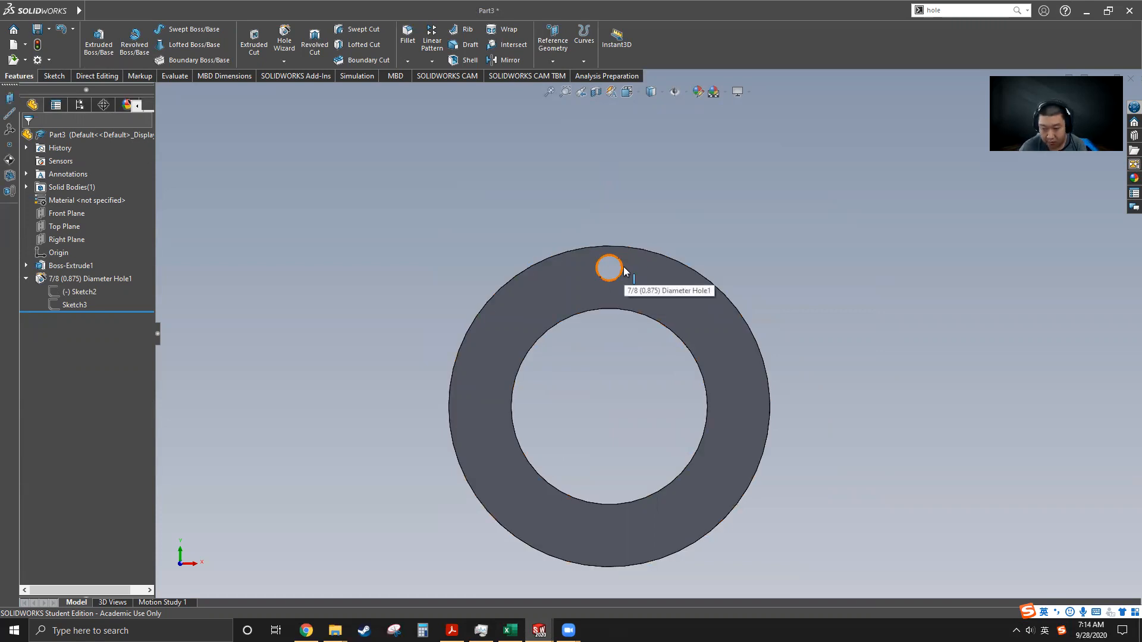
click(169, 76)
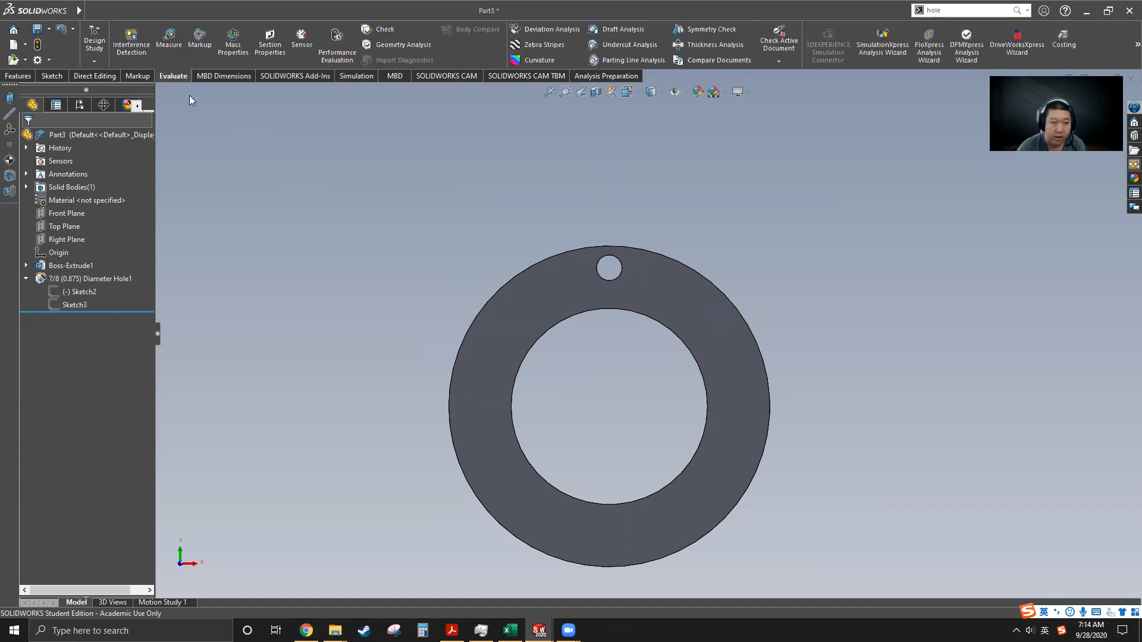
click(179, 35)
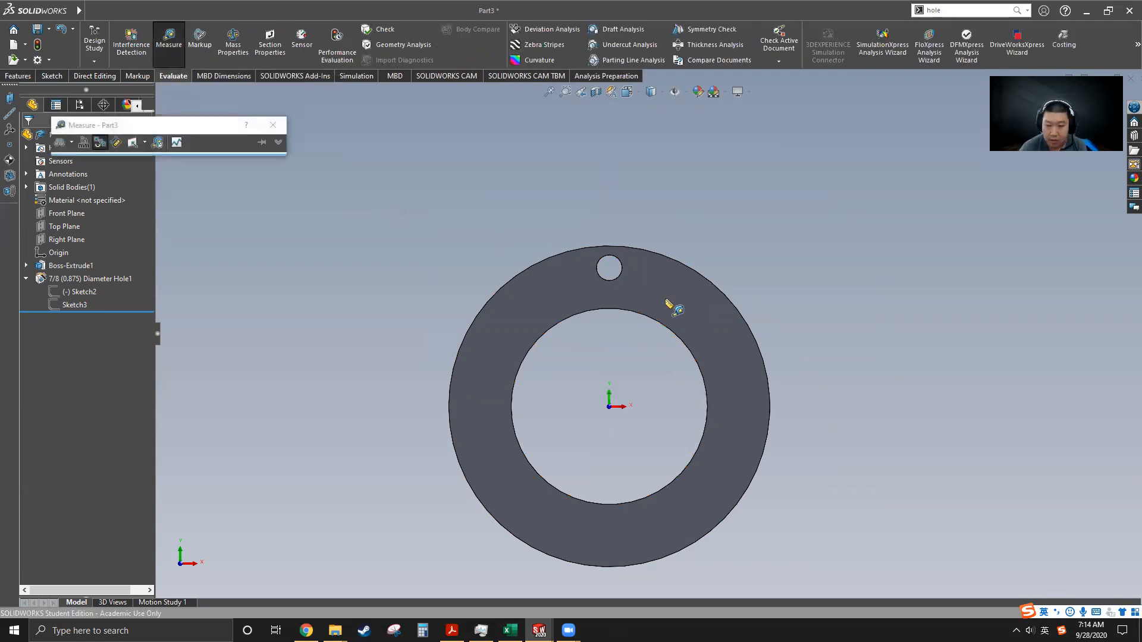
click(619, 274)
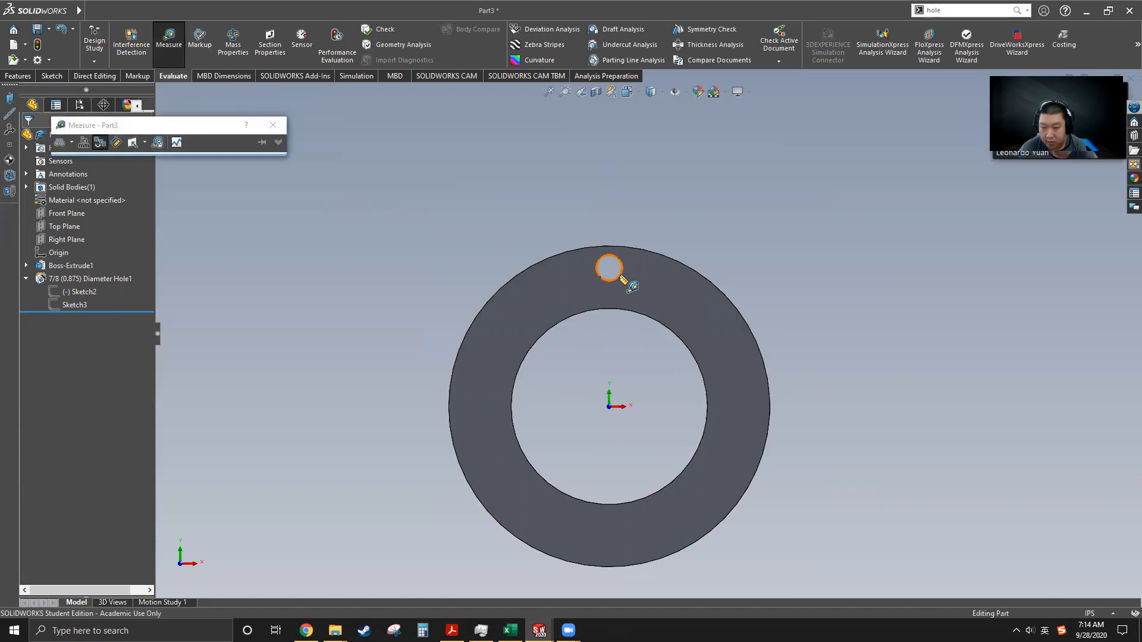
click(659, 323)
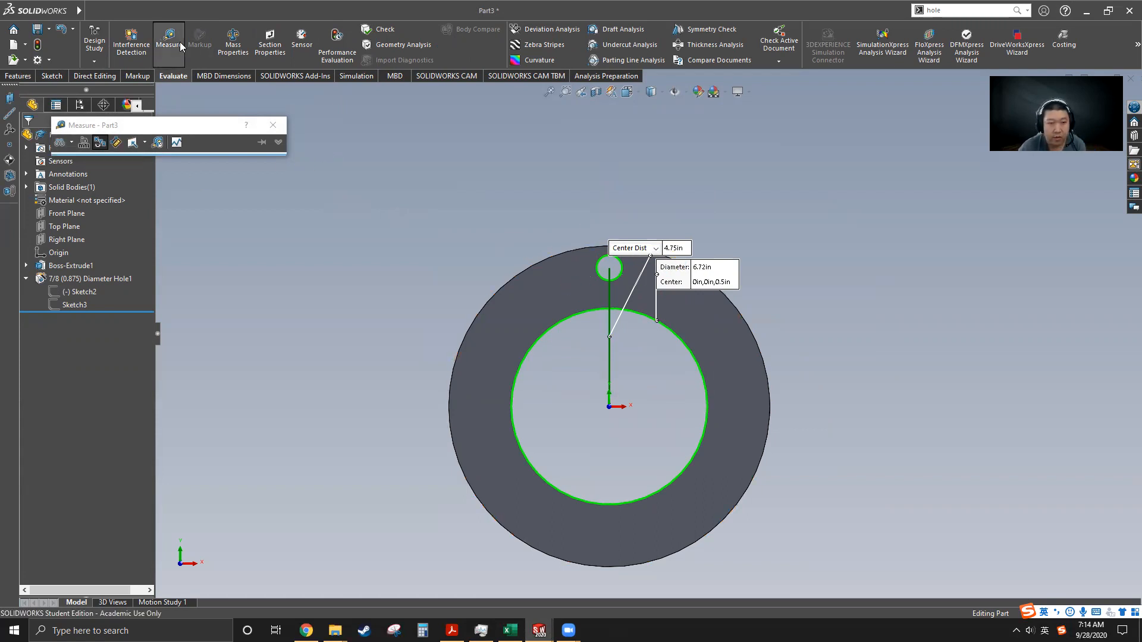
scroll(636, 291, down, 4)
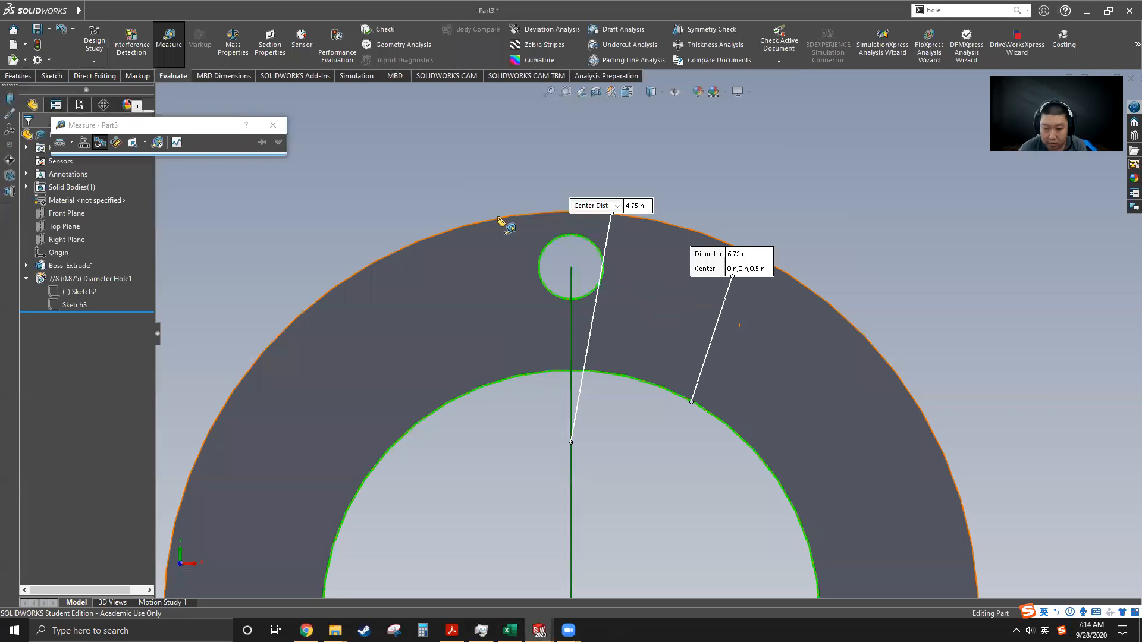
Step: Measure the centre distance between the flange's outer edge and the small hole
click(169, 39)
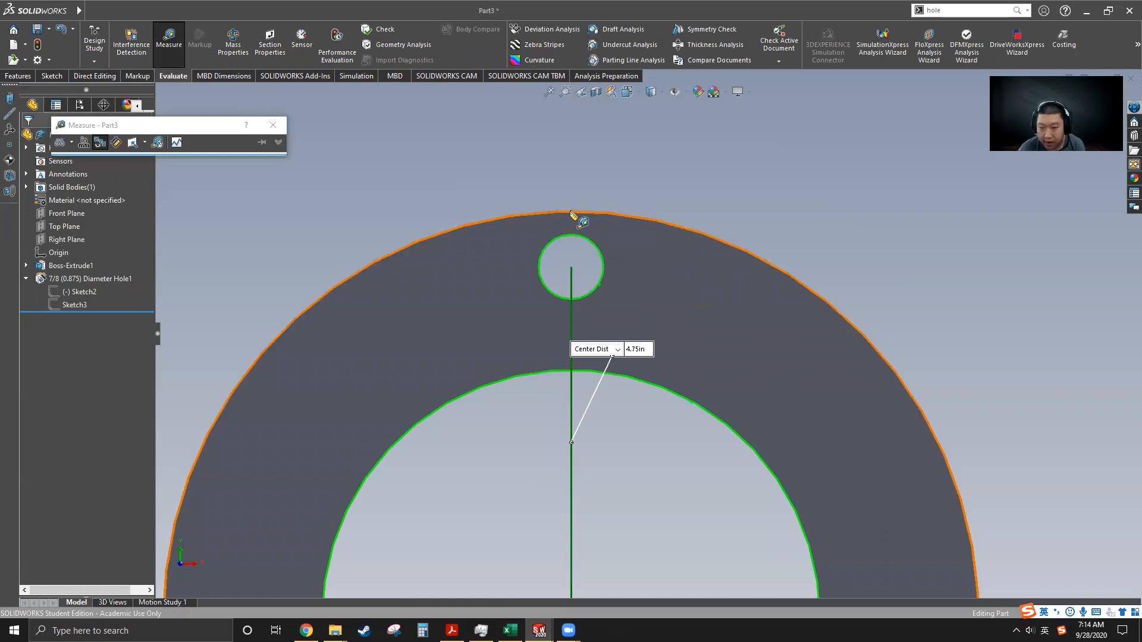
click(574, 236)
click(573, 234)
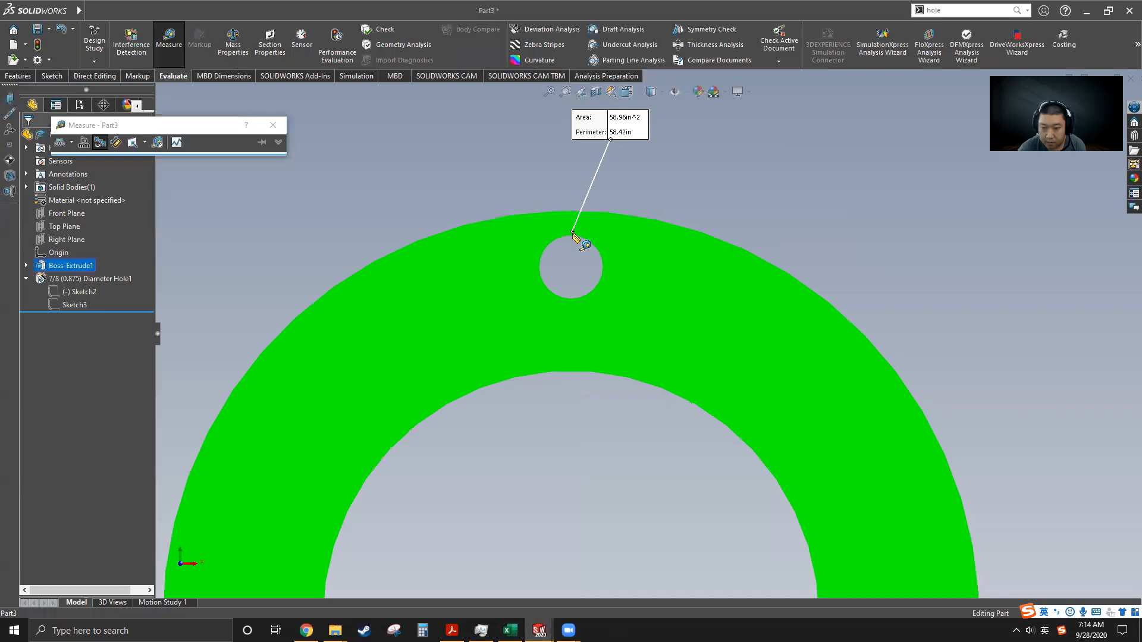
click(619, 207)
click(610, 214)
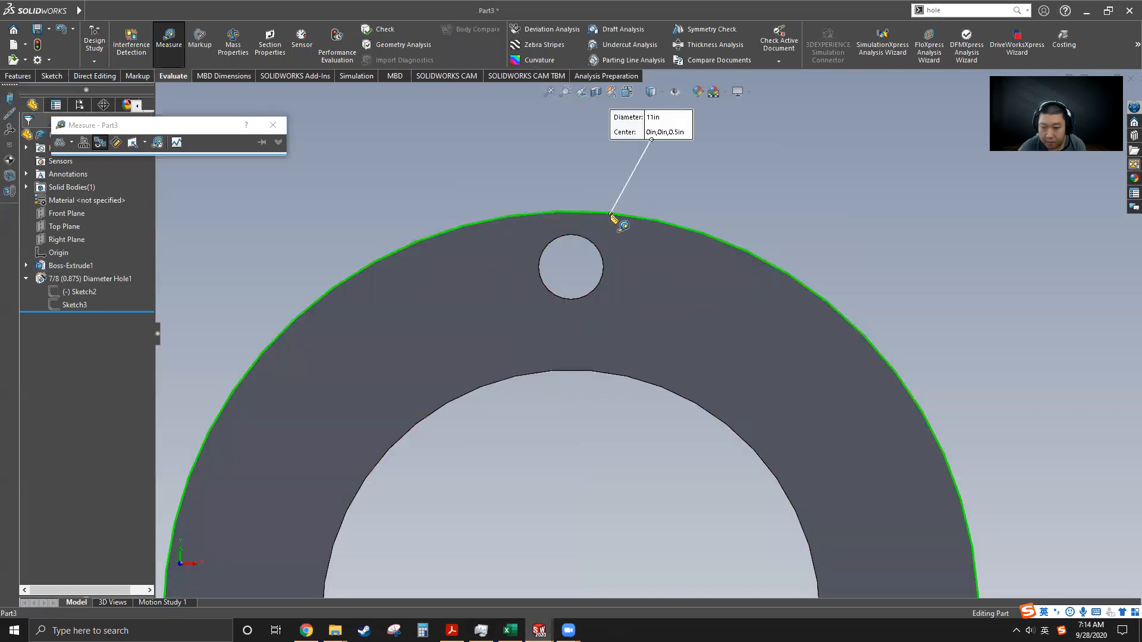
click(574, 235)
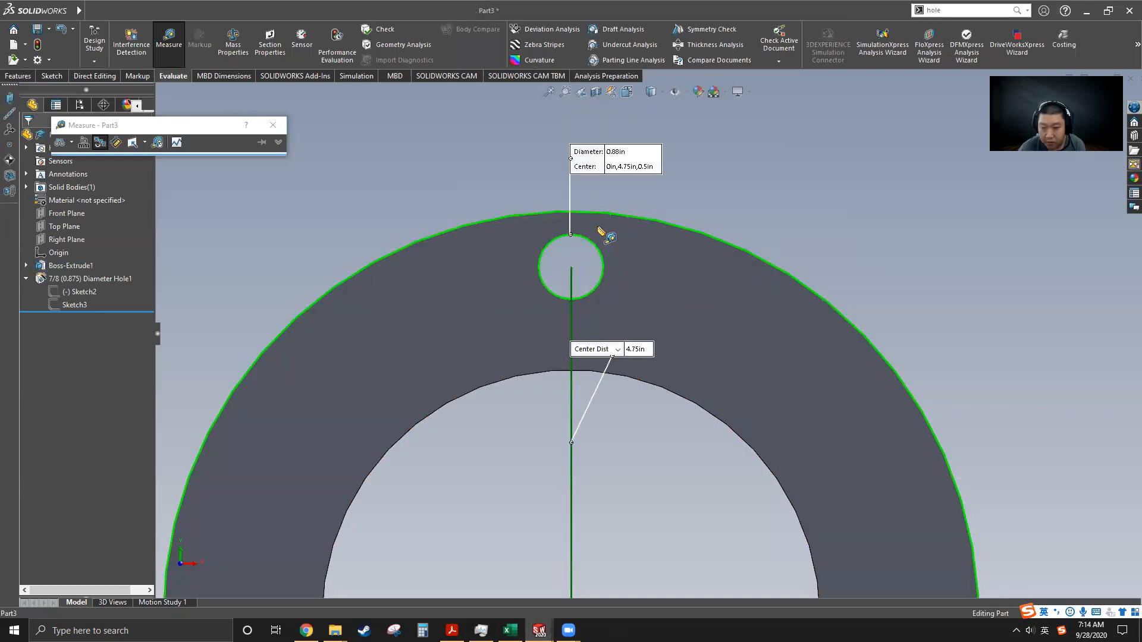
scroll(619, 334, up, 4)
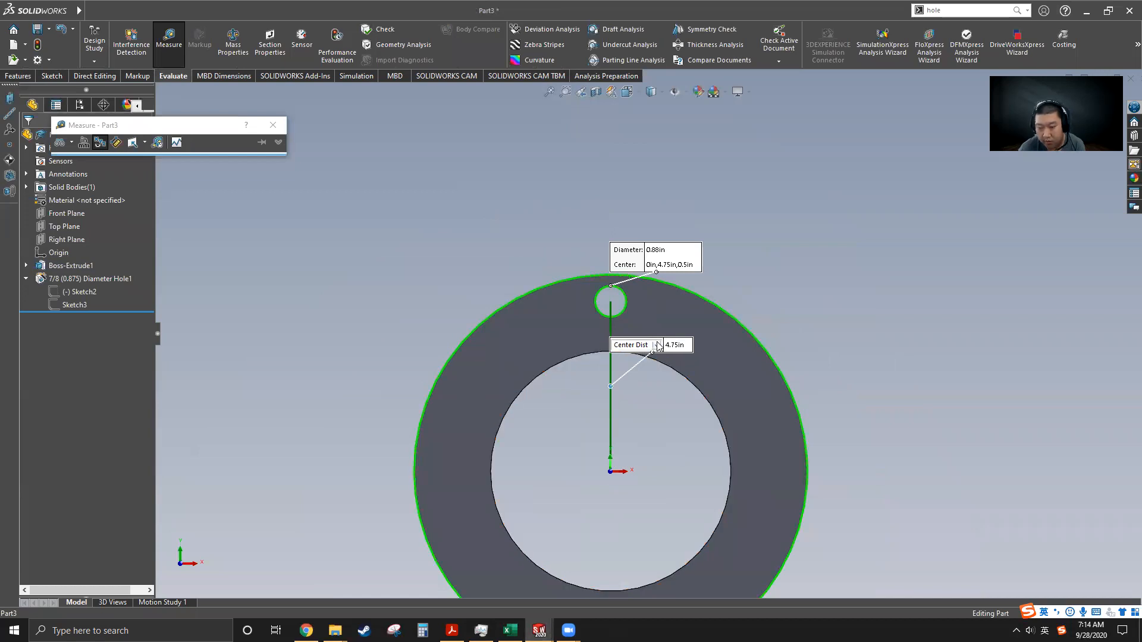
Step: Switch the measurement to a custom distance with first arc condition Max and second Min, and clear the measured selection
click(72, 144)
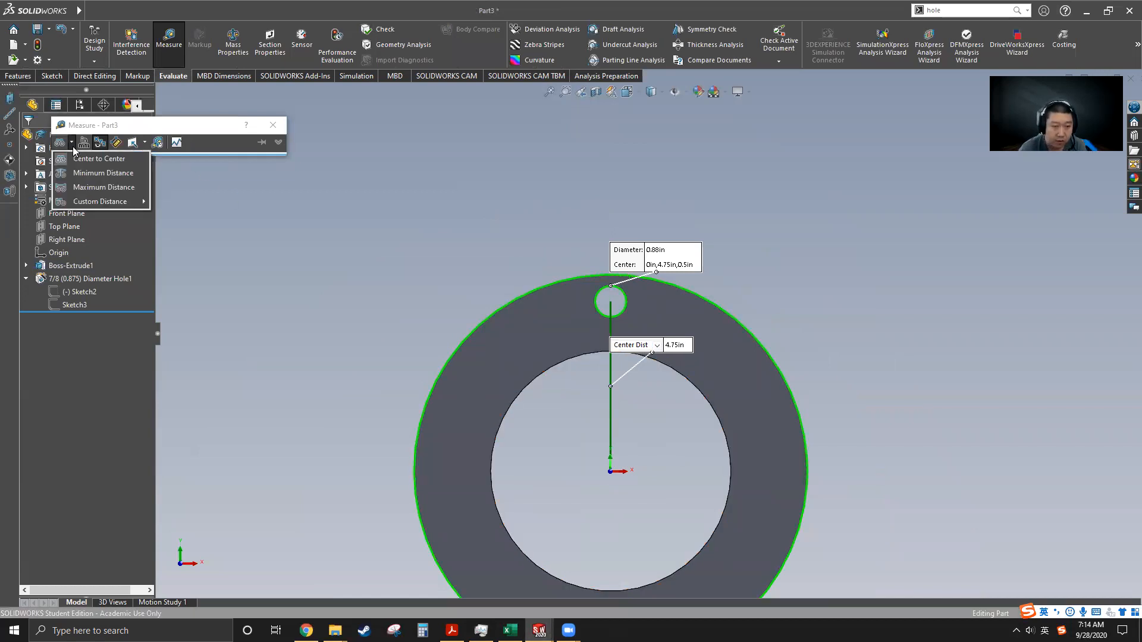
mouse_move(112, 205)
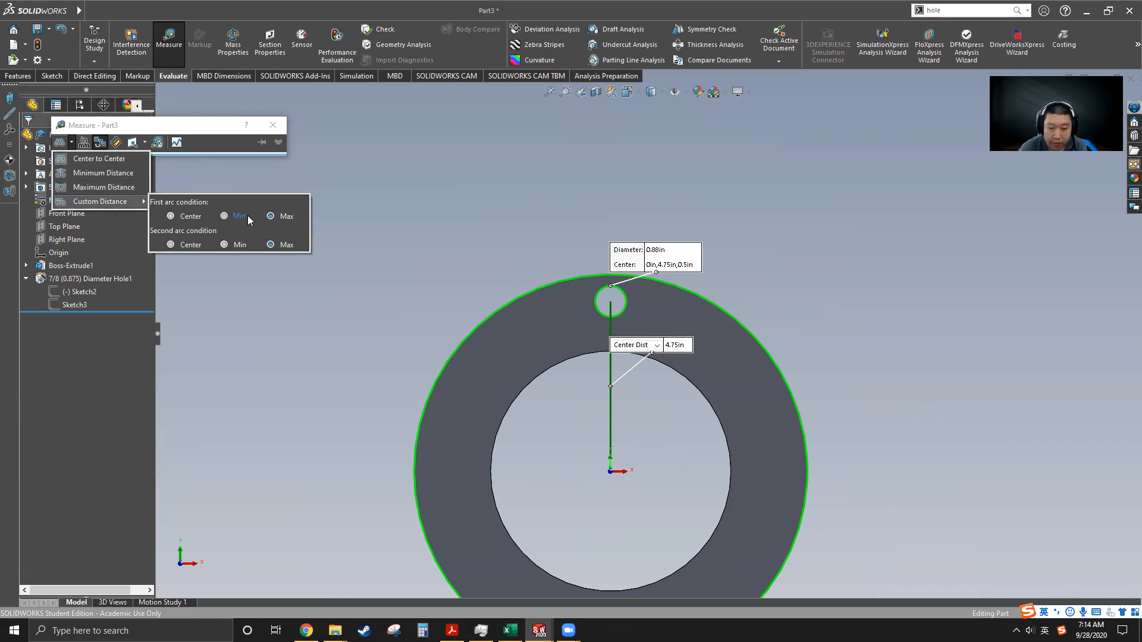
click(273, 216)
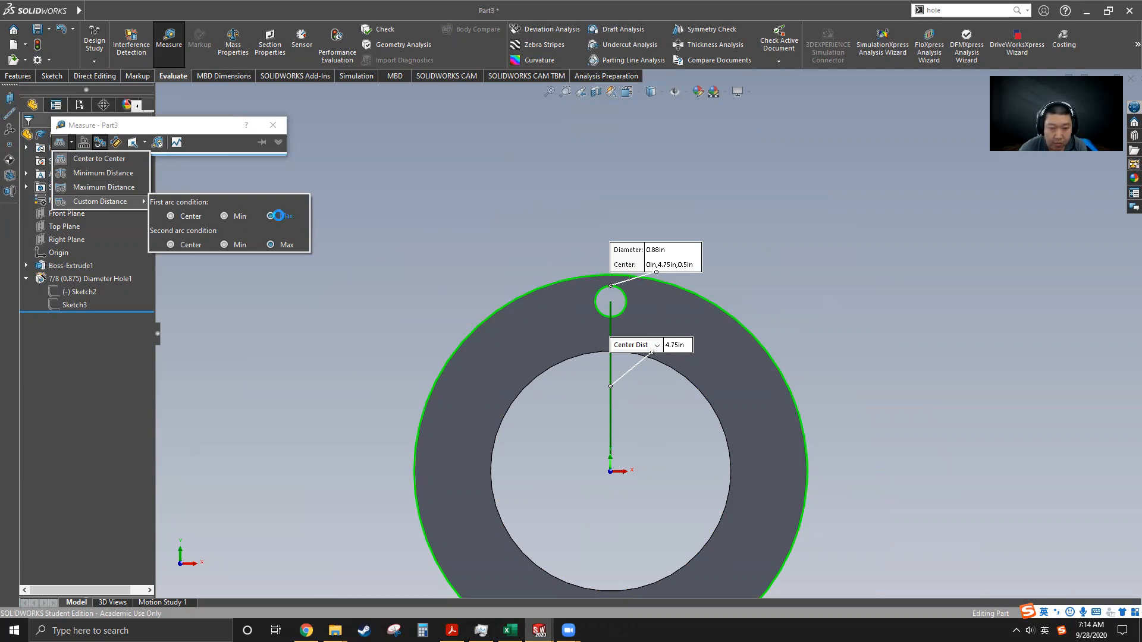
click(230, 247)
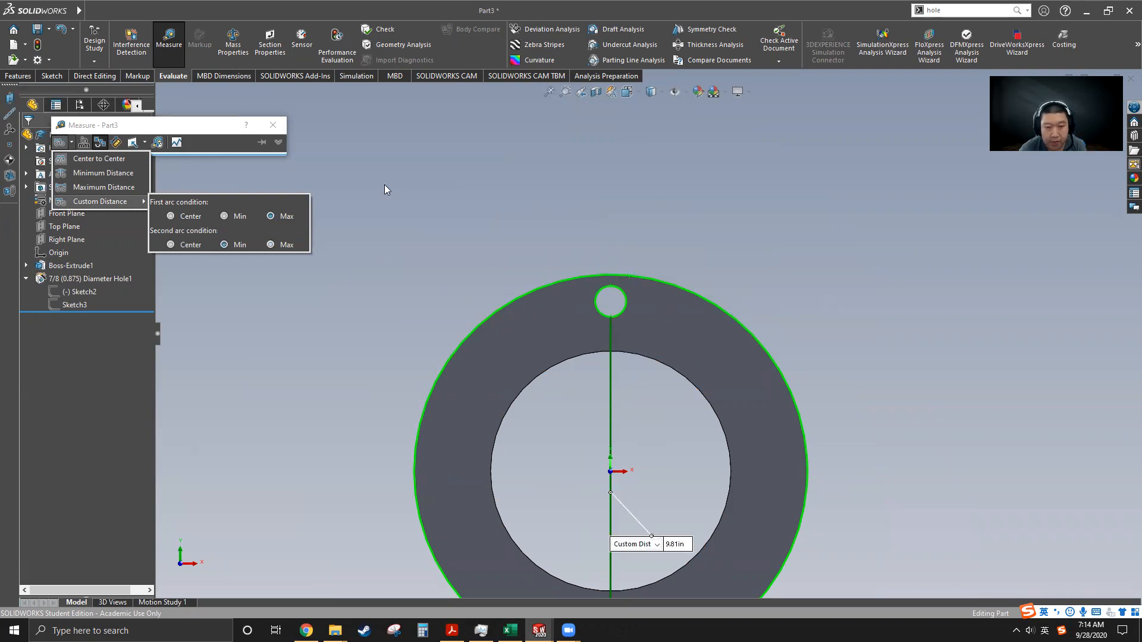
click(372, 223)
Step: Measure the custom distance from the small hole's edge to the flange's outer edge and close the Measure tool
scroll(393, 195, up, 3)
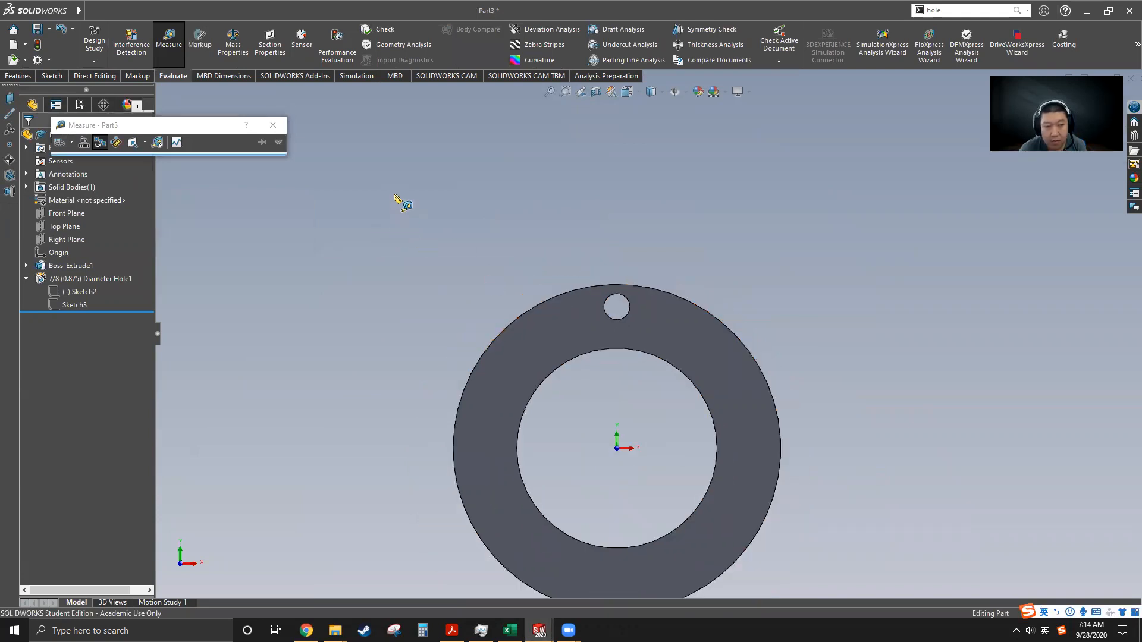
scroll(588, 406, down, 2)
click(653, 262)
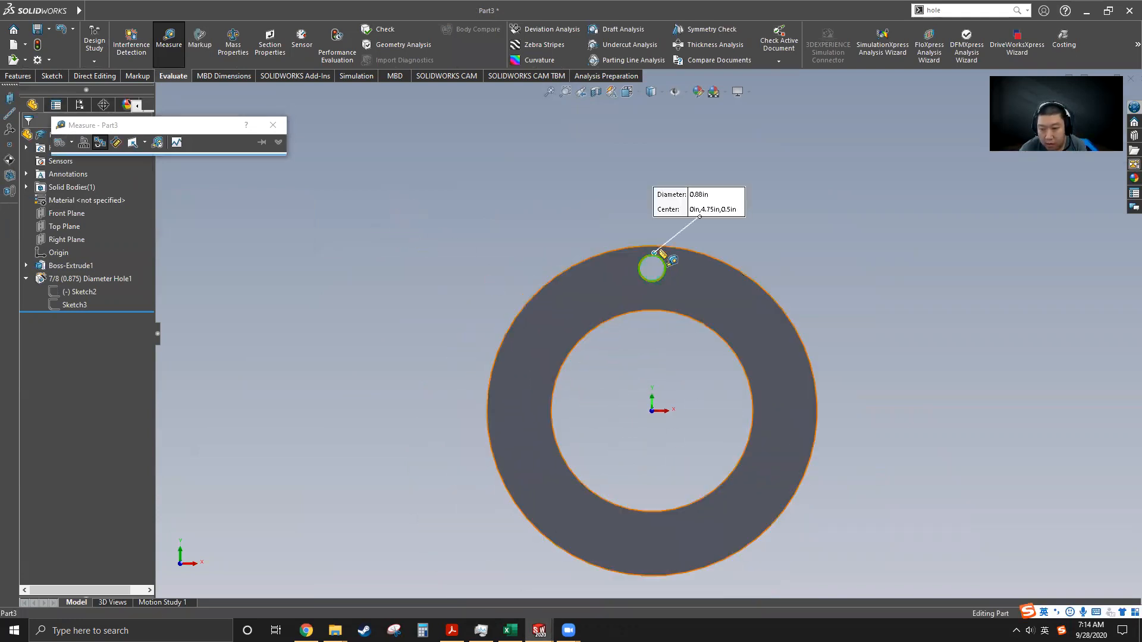
click(678, 254)
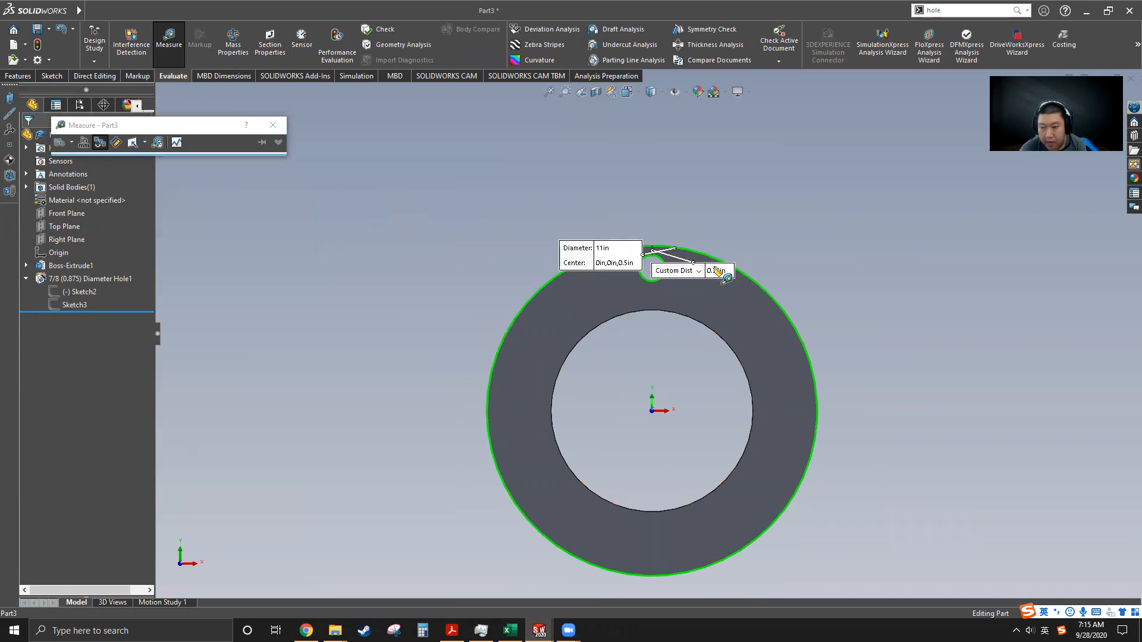
scroll(702, 268, down, 2)
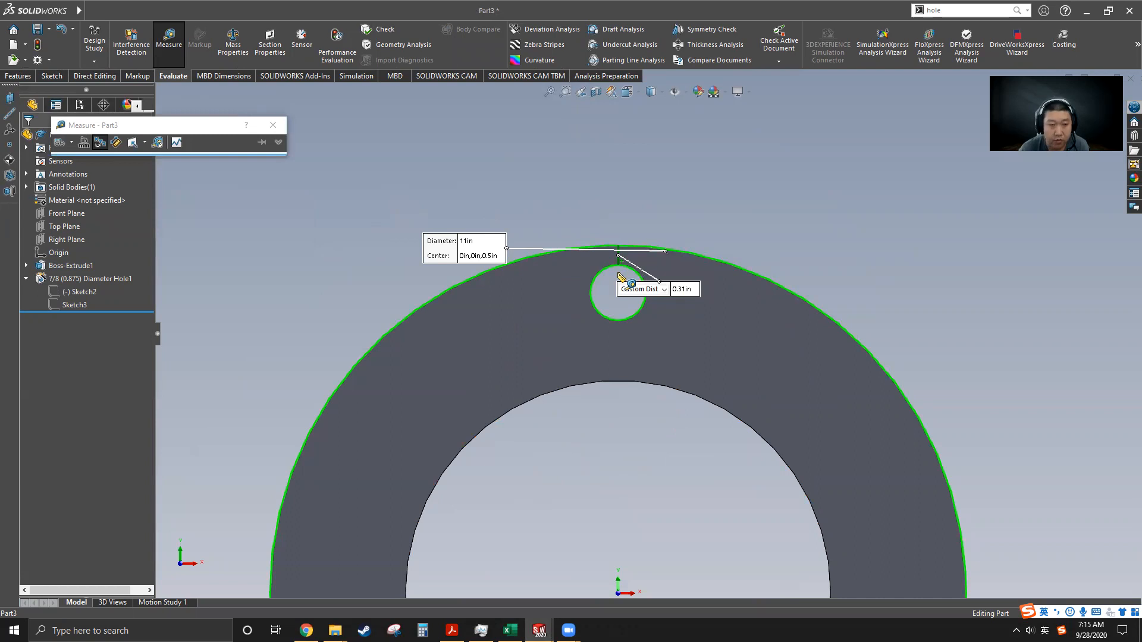
click(273, 125)
scroll(575, 212, up, 3)
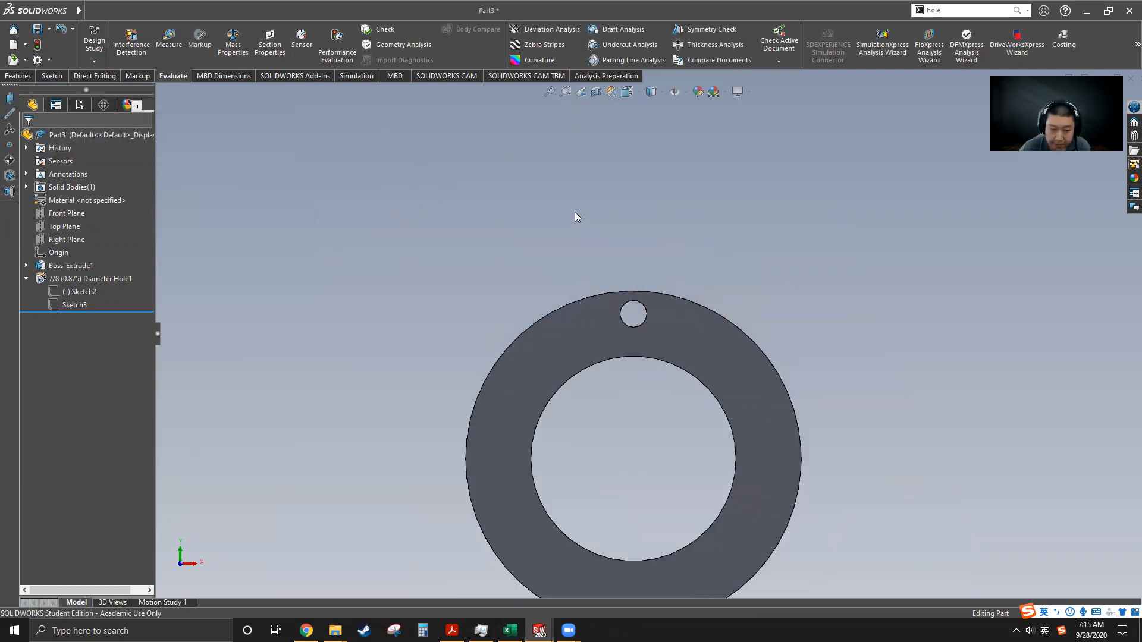
Step: Check the number of holes in the browser's plate flange table and return to the SOLIDWORKS part
scroll(674, 481, down, 1)
scroll(642, 195, up, 2)
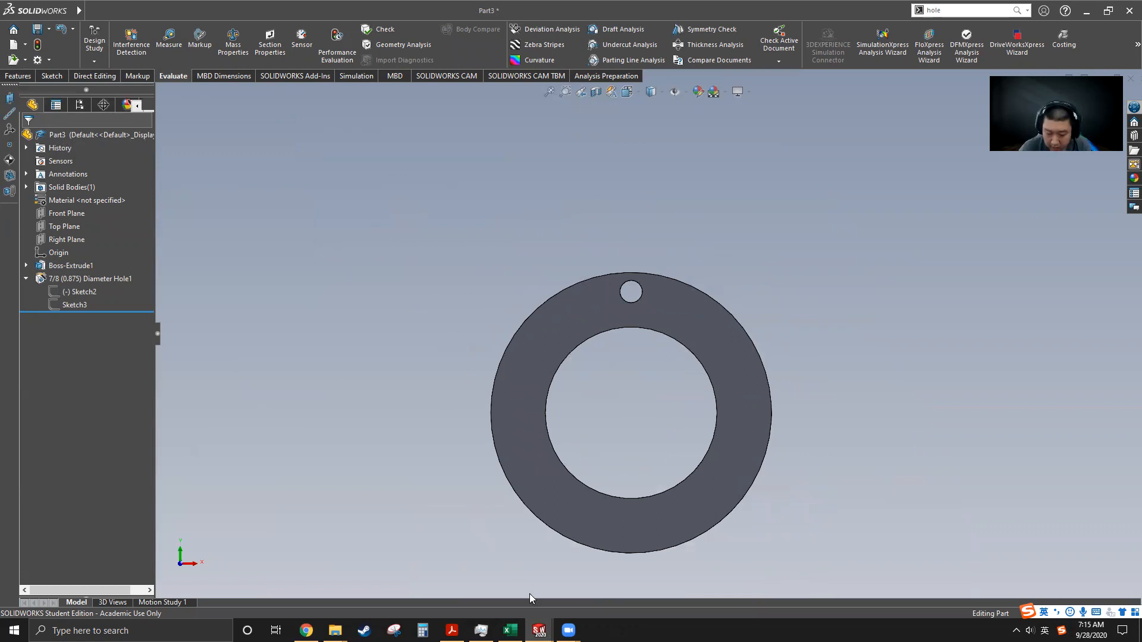
mouse_move(306, 631)
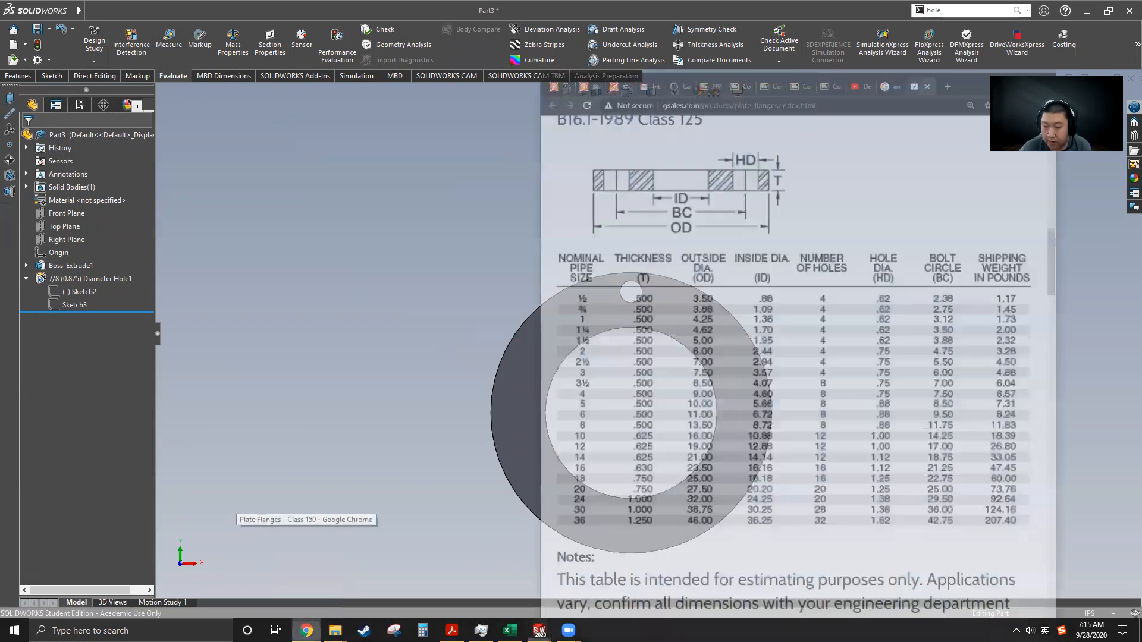
click(306, 571)
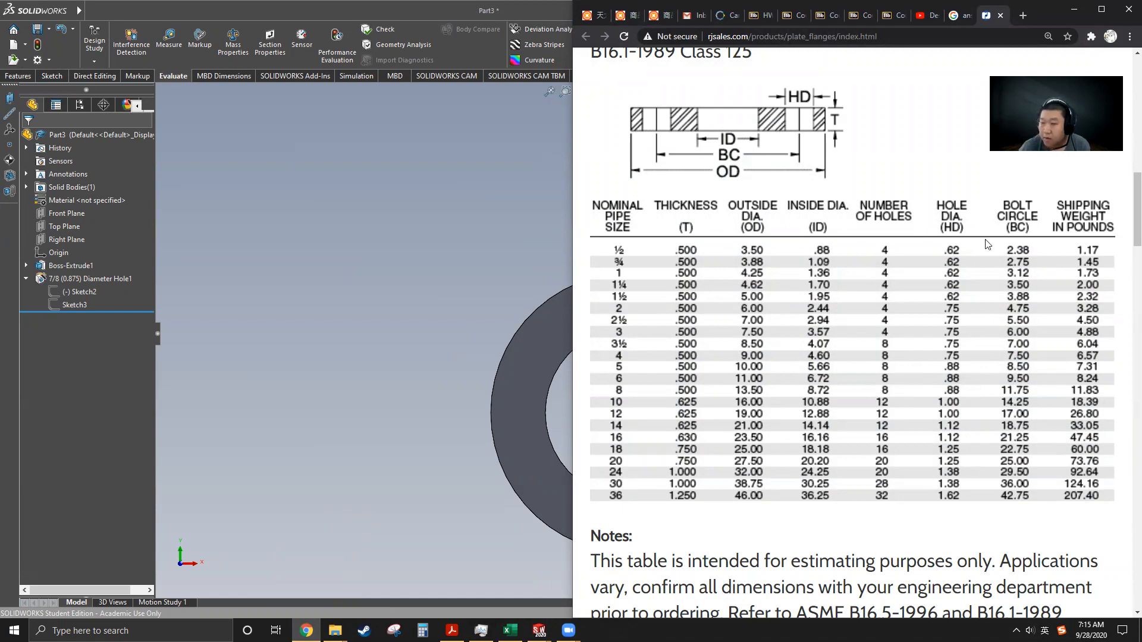
click(472, 247)
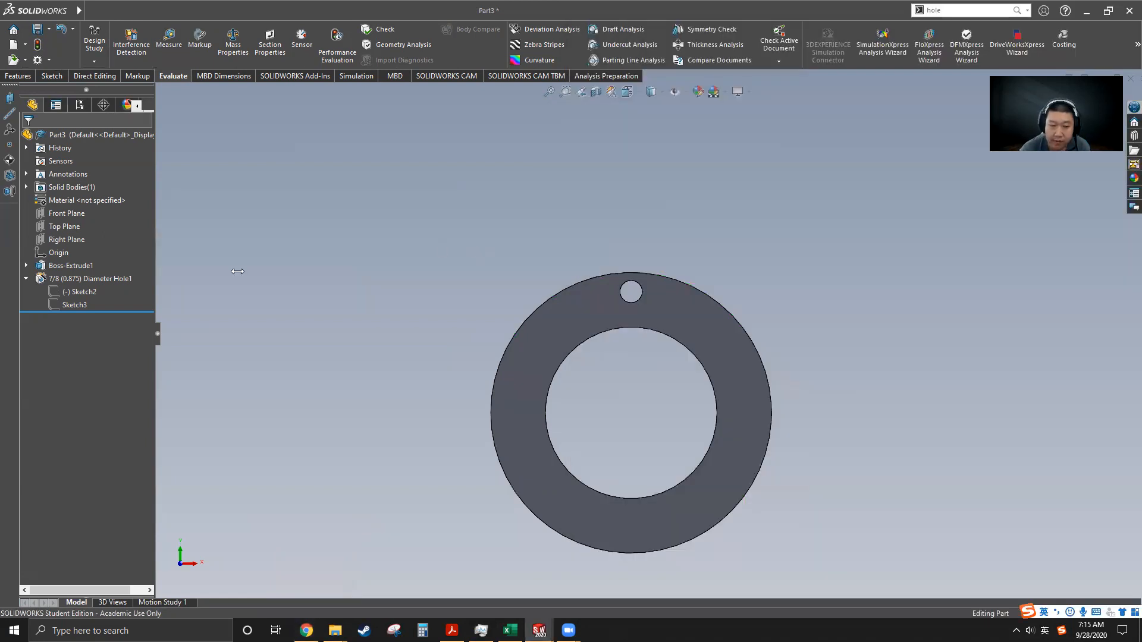
Step: Set up a circular pattern of the 7/8 diameter hole feature, using the flange's inner cylindrical face as the rotation reference
click(73, 279)
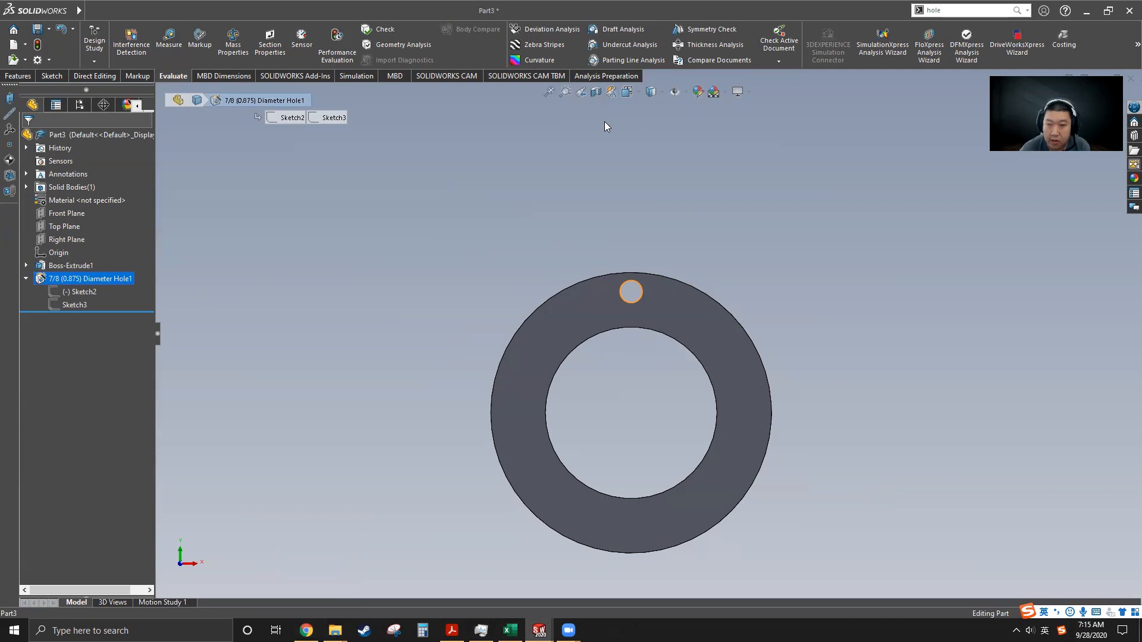
click(18, 76)
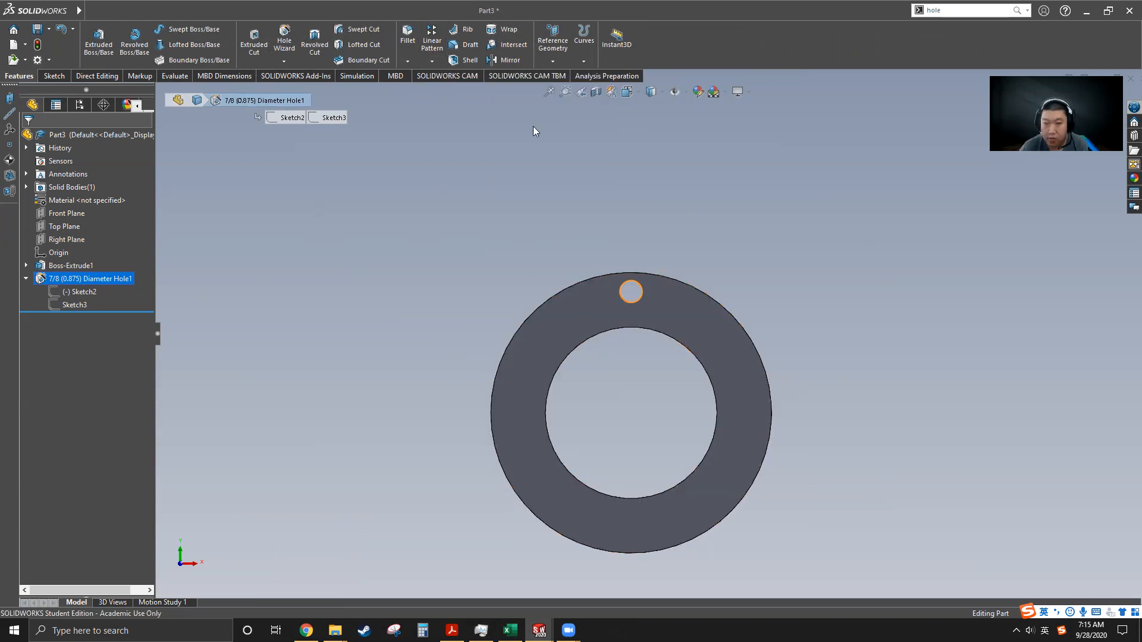
click(435, 60)
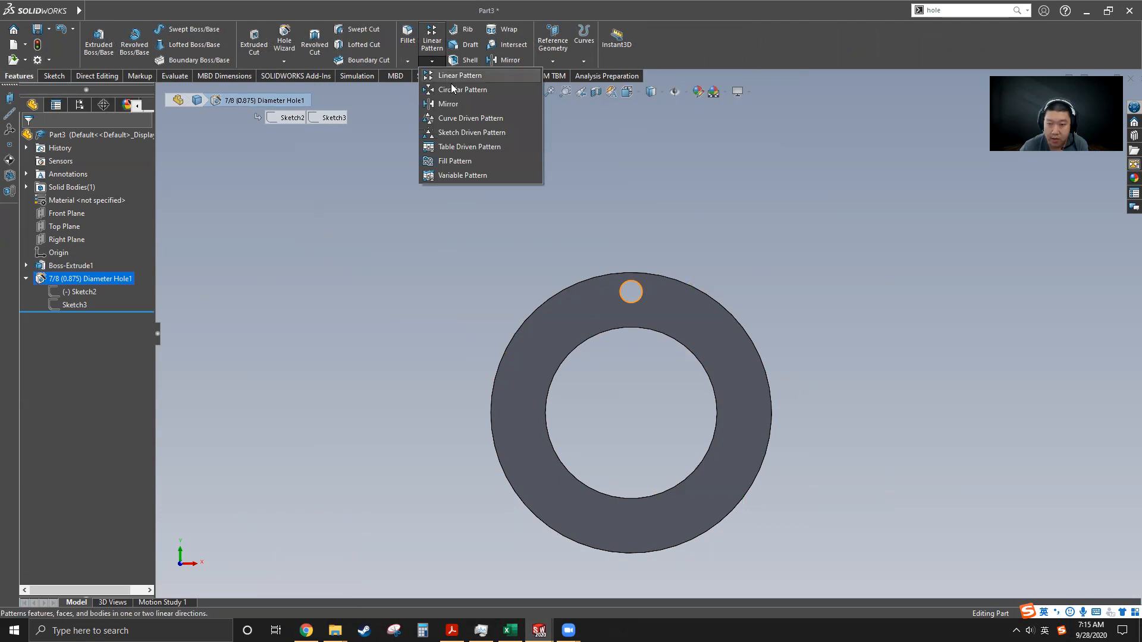
click(497, 90)
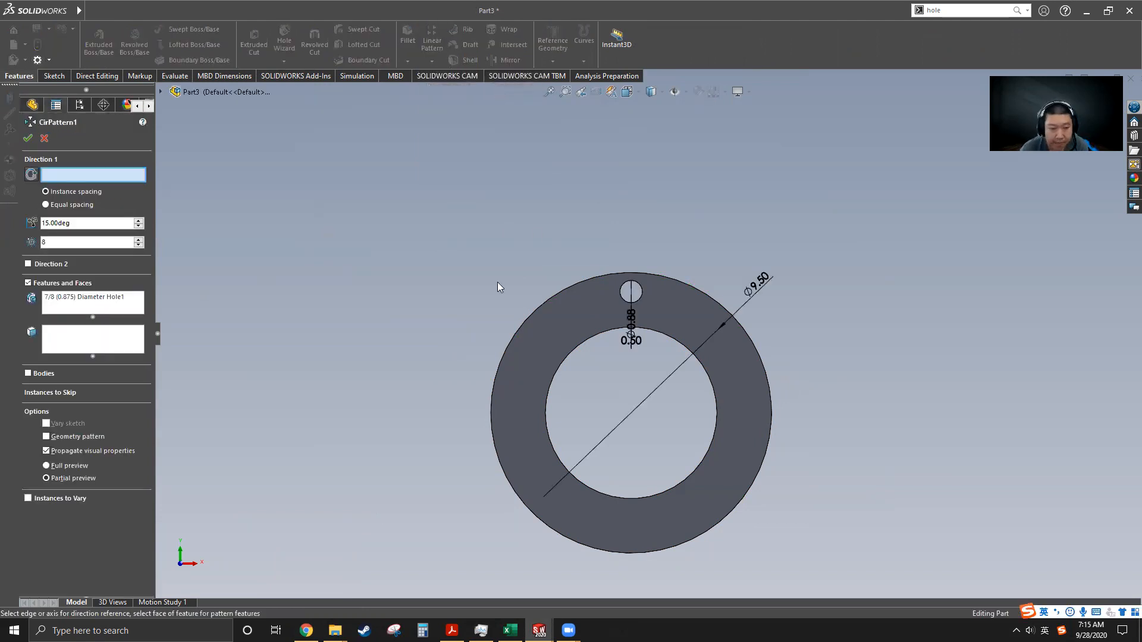
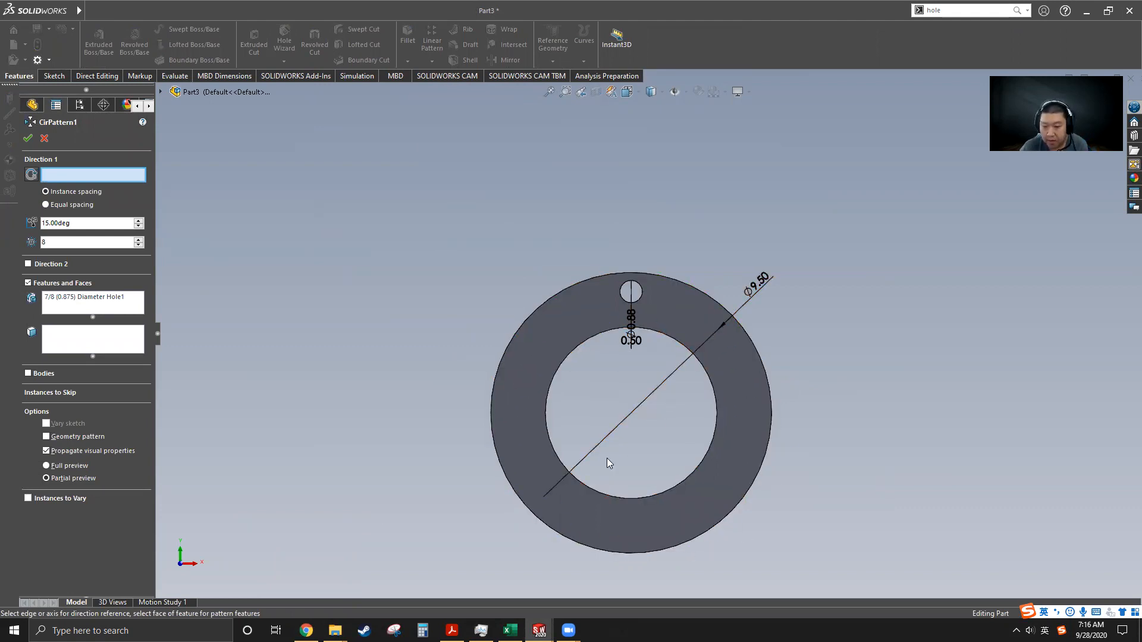
middle_drag(607, 458, 592, 492)
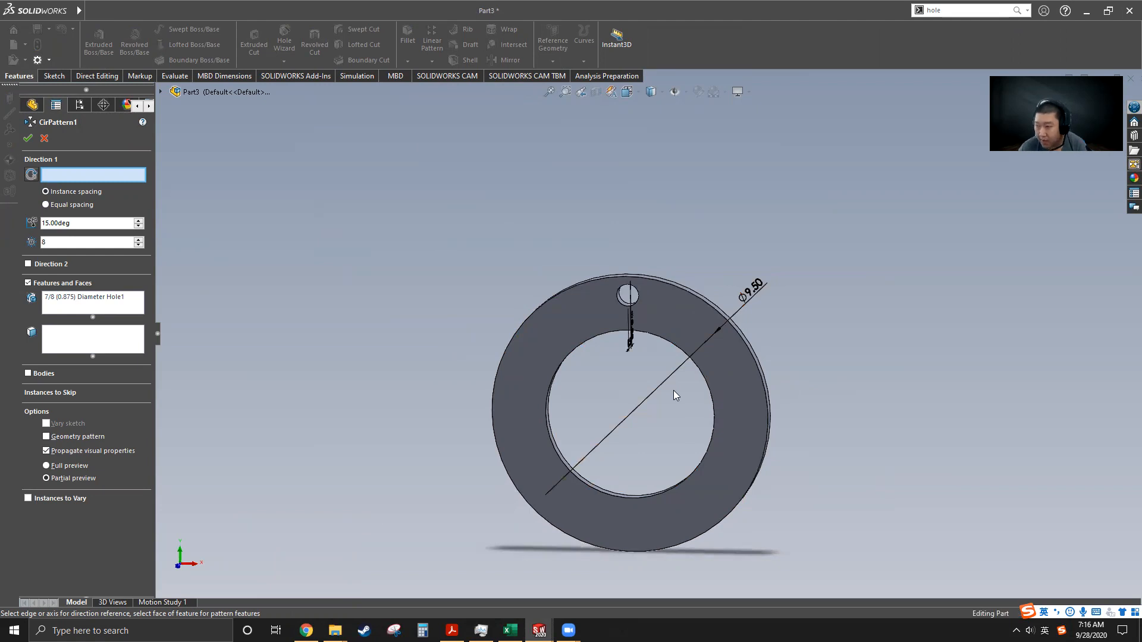
scroll(619, 413, down, 3)
middle_drag(619, 413, 700, 383)
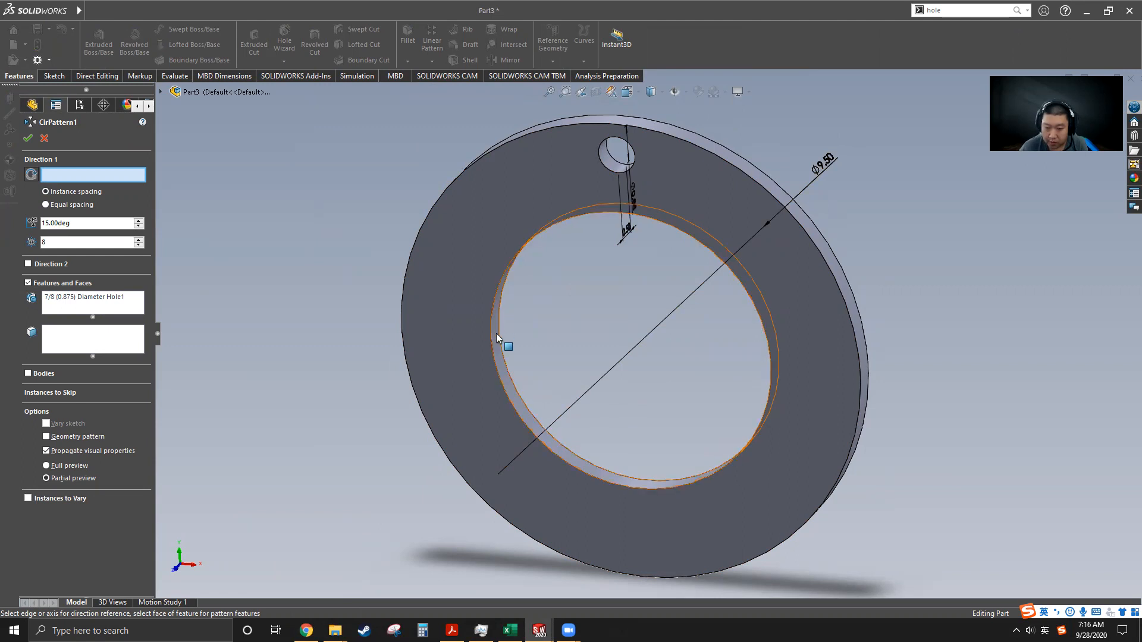
click(518, 411)
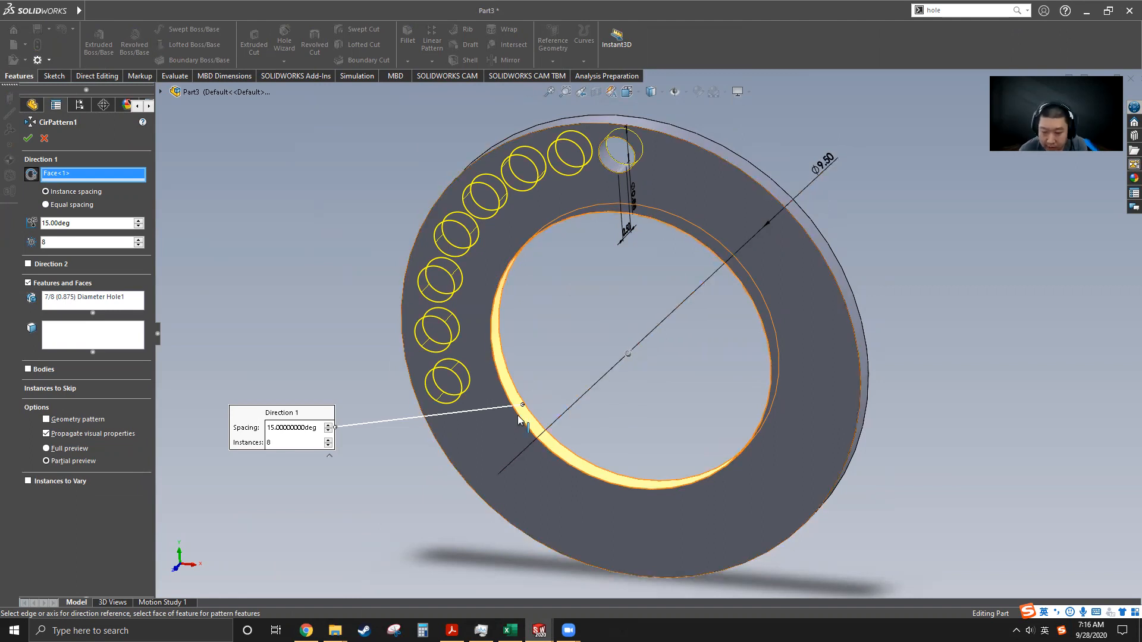
Step: Set the circular pattern's instance spacing to 45 degrees
middle_drag(617, 319, 645, 298)
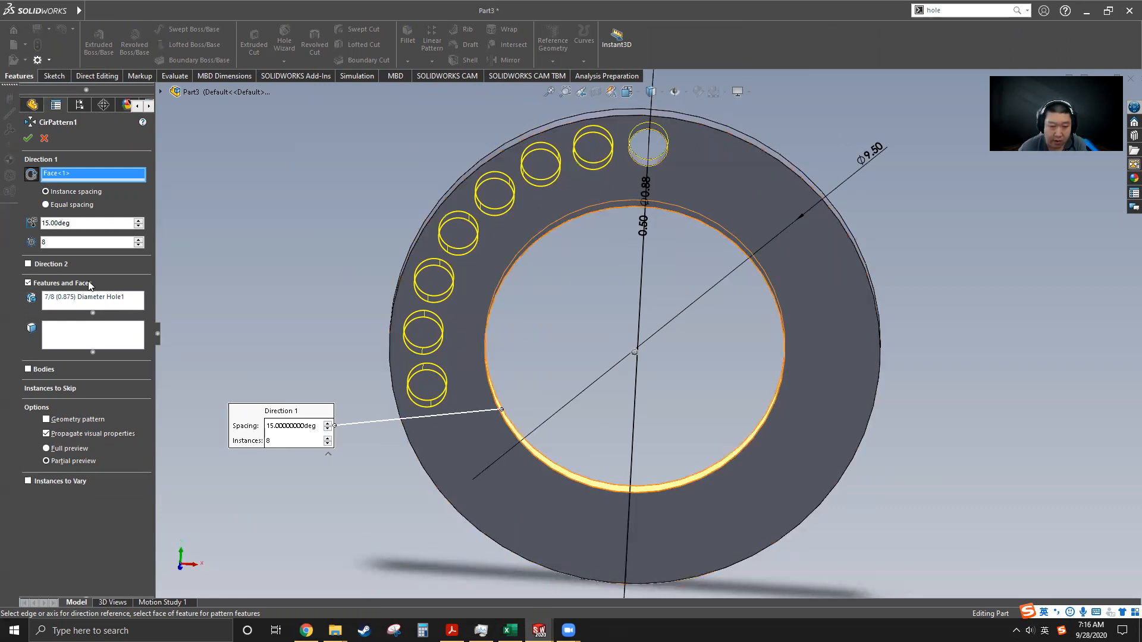
double_click(77, 223)
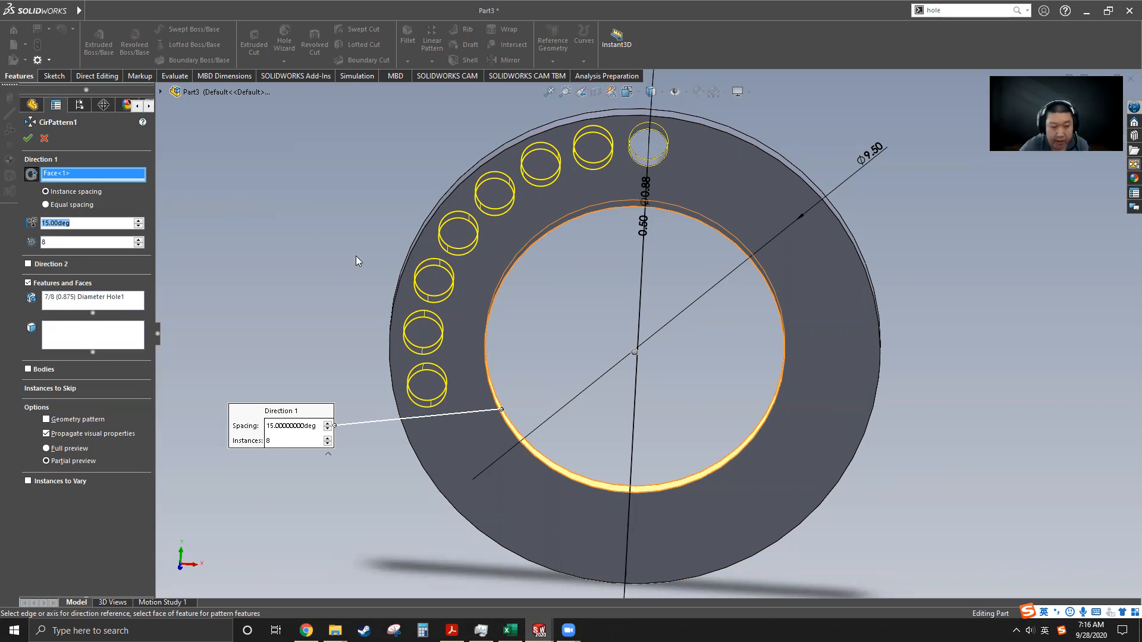
text(45)
key(Return)
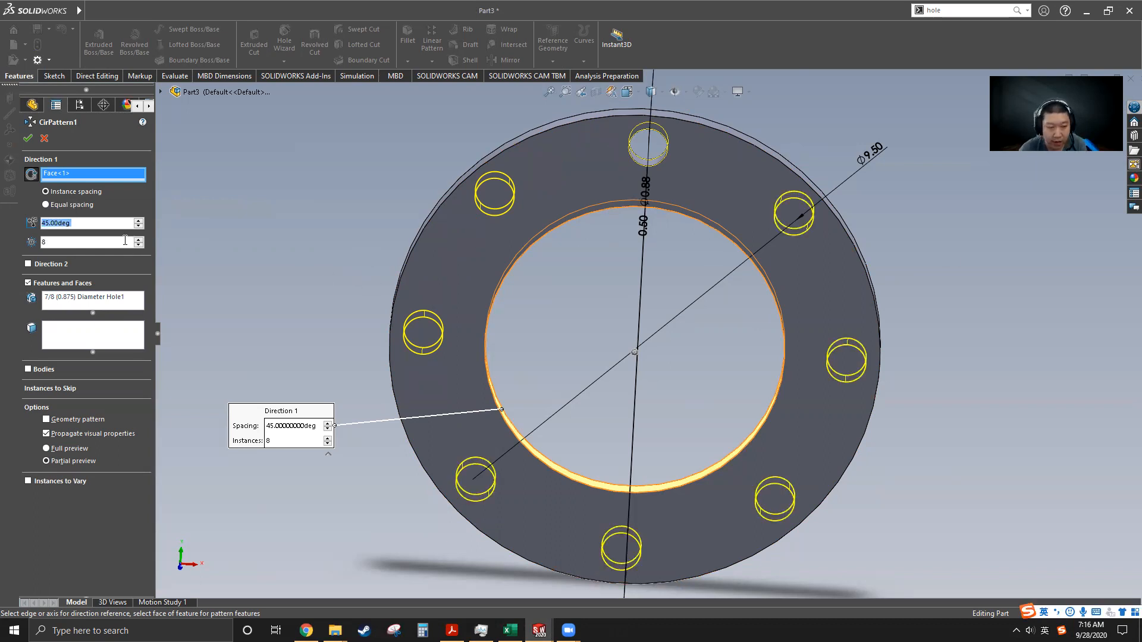
Step: Accept the circular pattern of eight bolt holes around the flange
scroll(657, 348, up, 2)
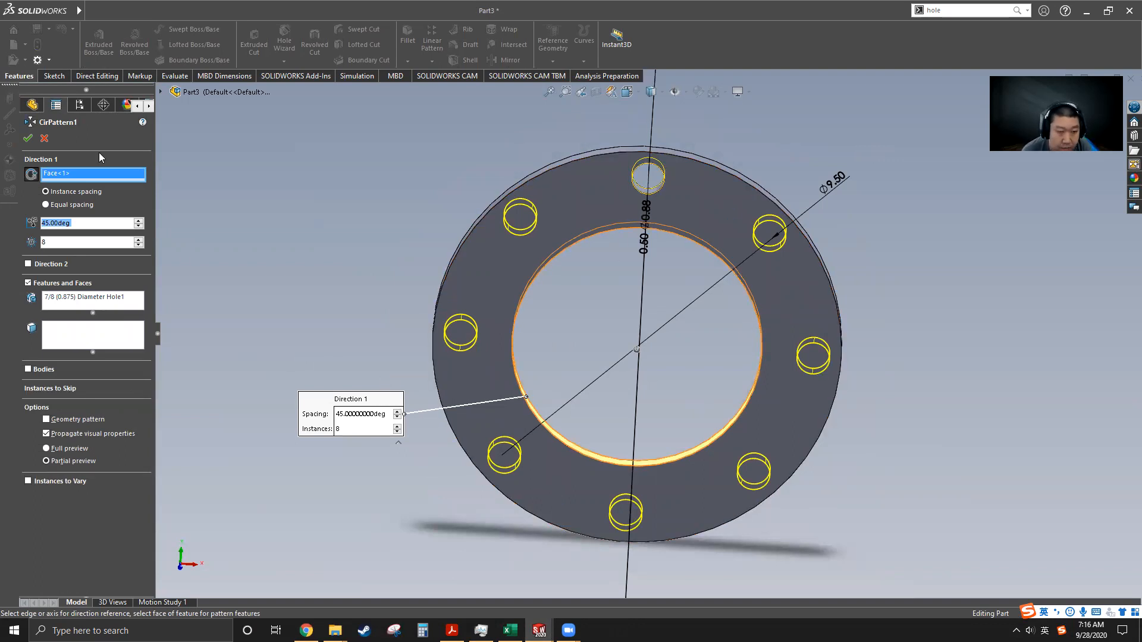
click(28, 139)
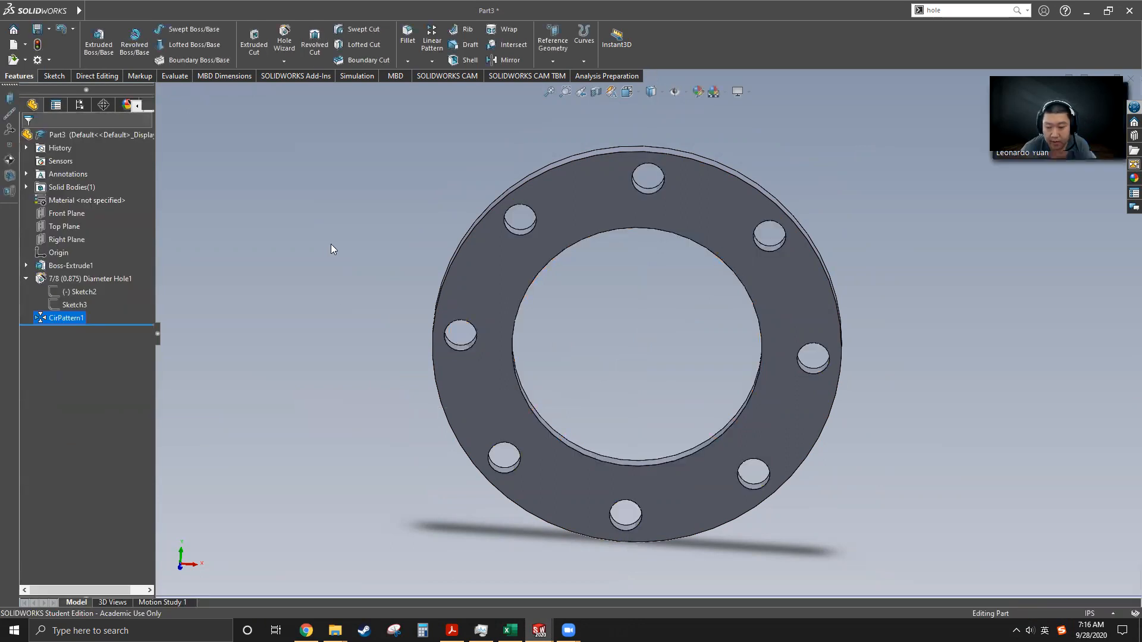
scroll(431, 302, up, 2)
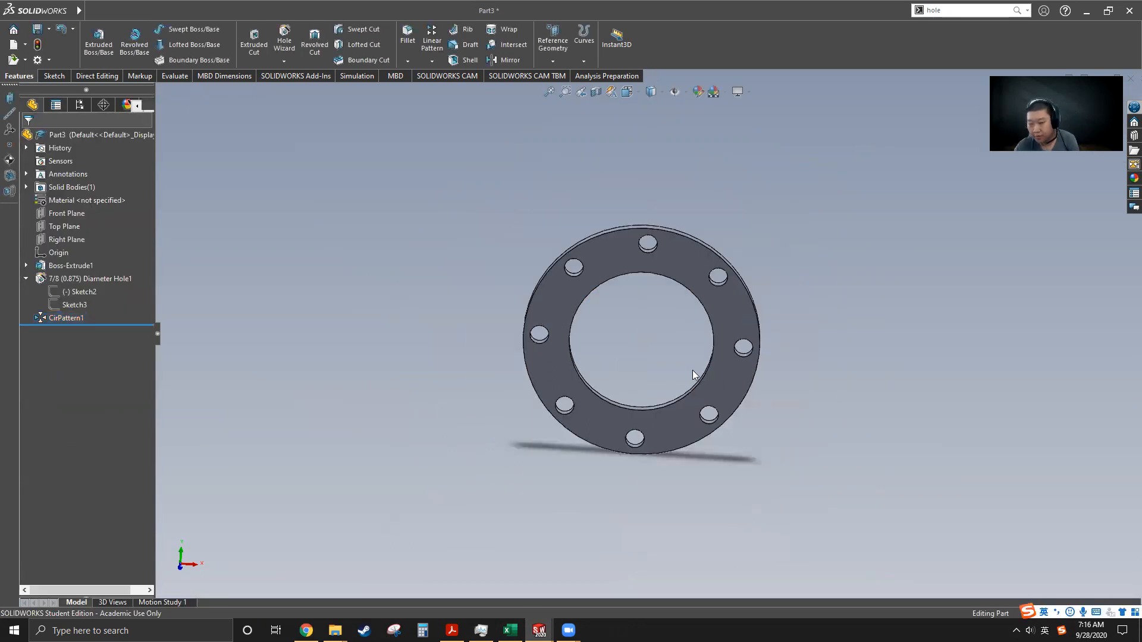
middle_drag(708, 375, 630, 393)
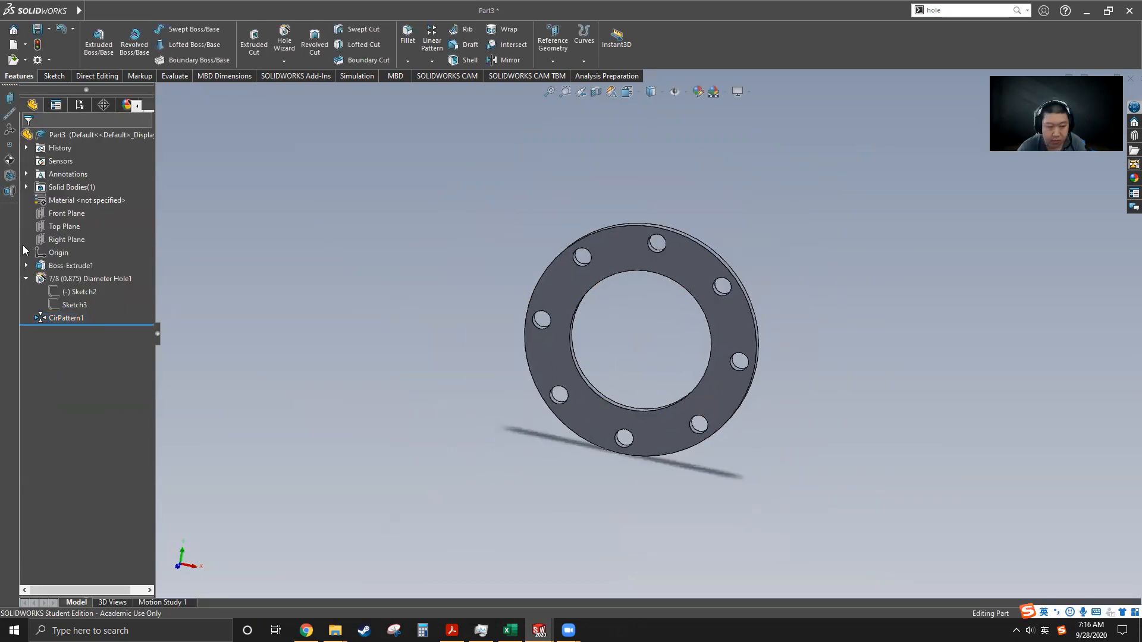
click(64, 266)
click(95, 278)
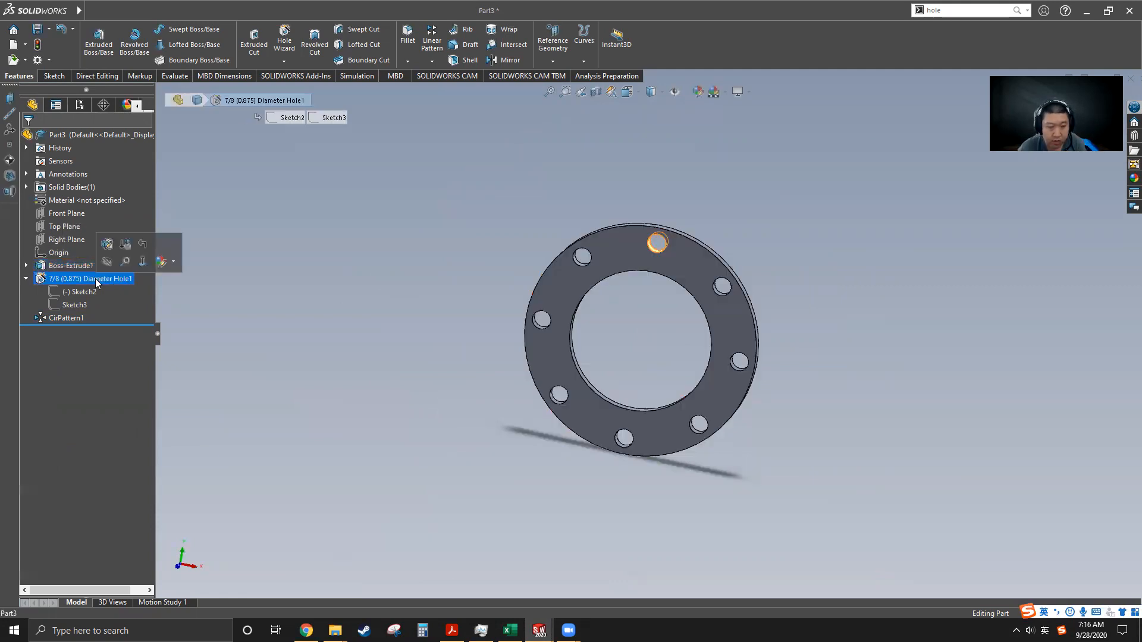
click(67, 318)
click(442, 331)
middle_drag(592, 365, 586, 393)
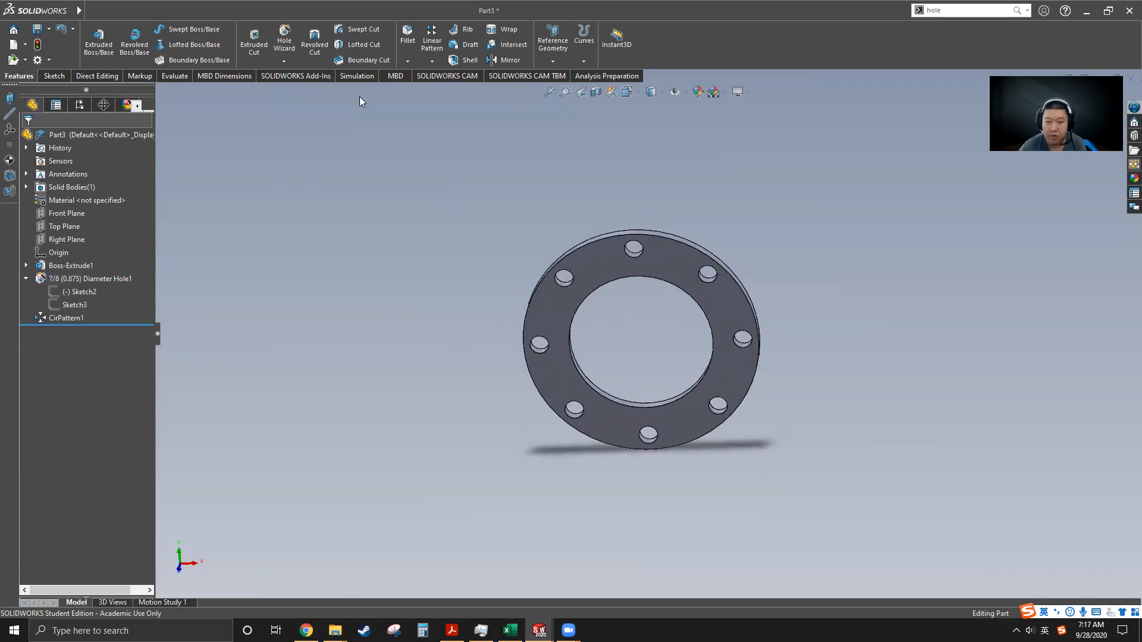
Step: Insert a blank design table into the part without adding any listed configurations or parameters, and exit its worksheet
click(978, 11)
text(des)
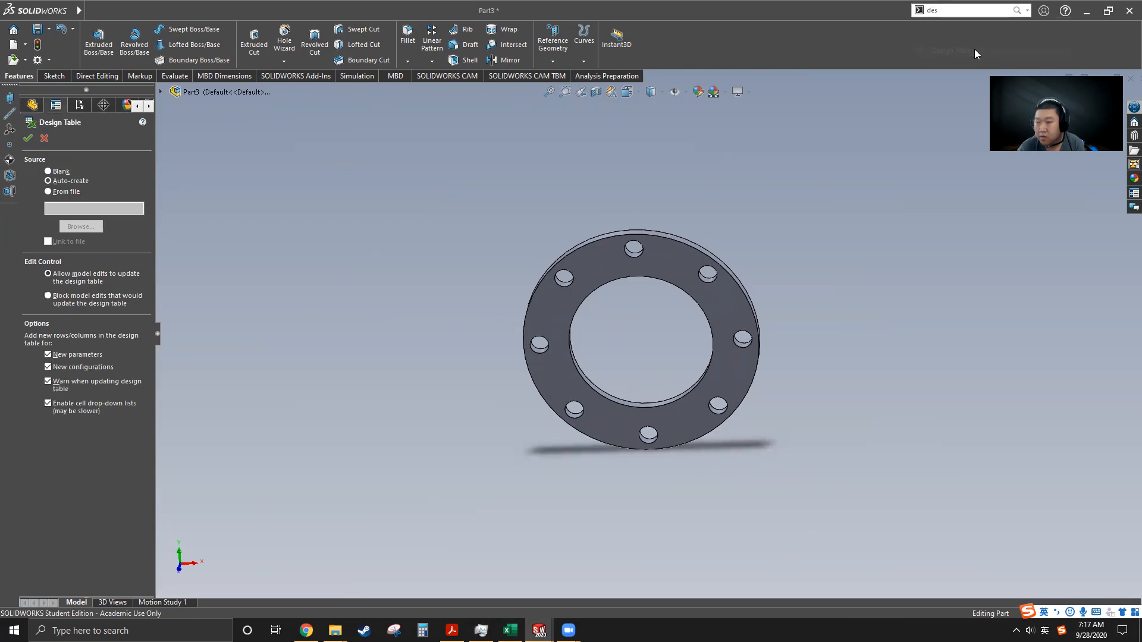
click(974, 50)
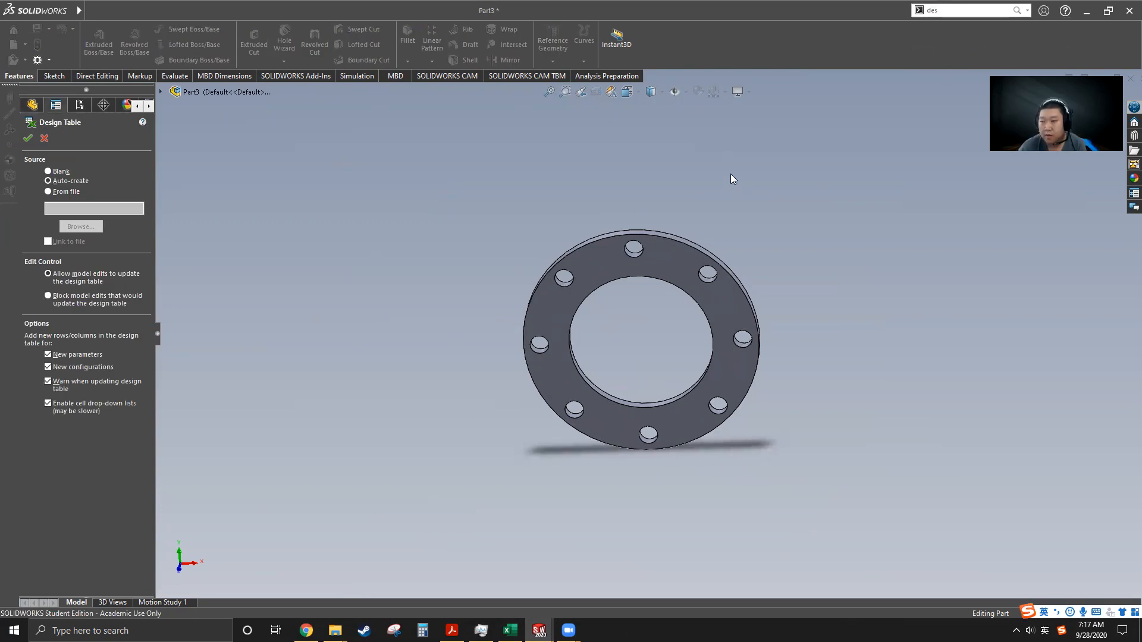
click(50, 171)
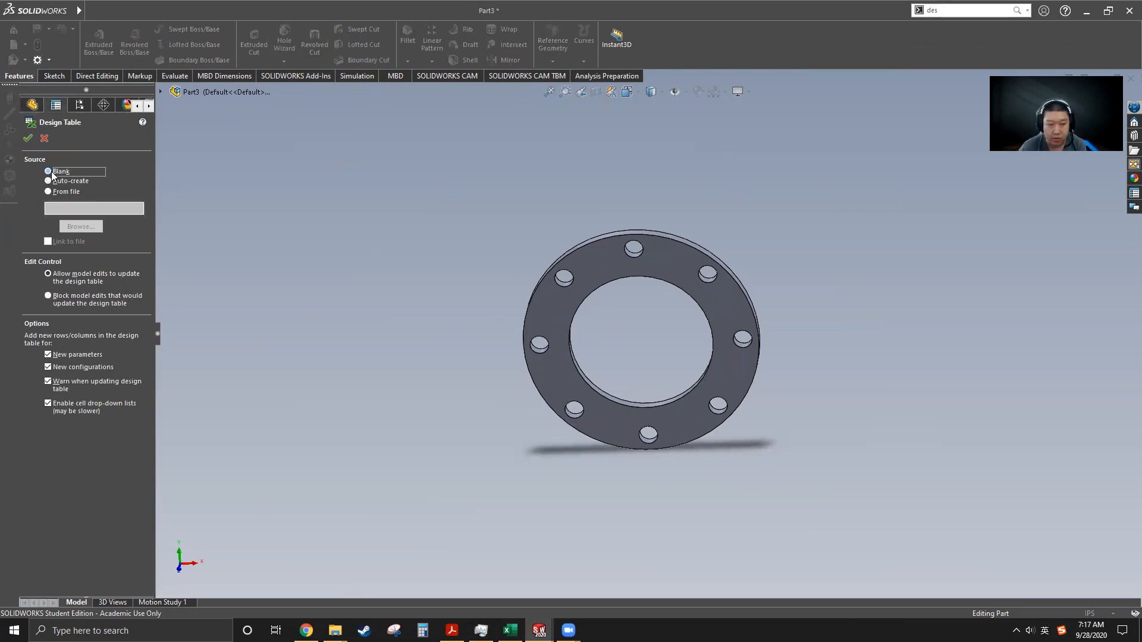
click(28, 141)
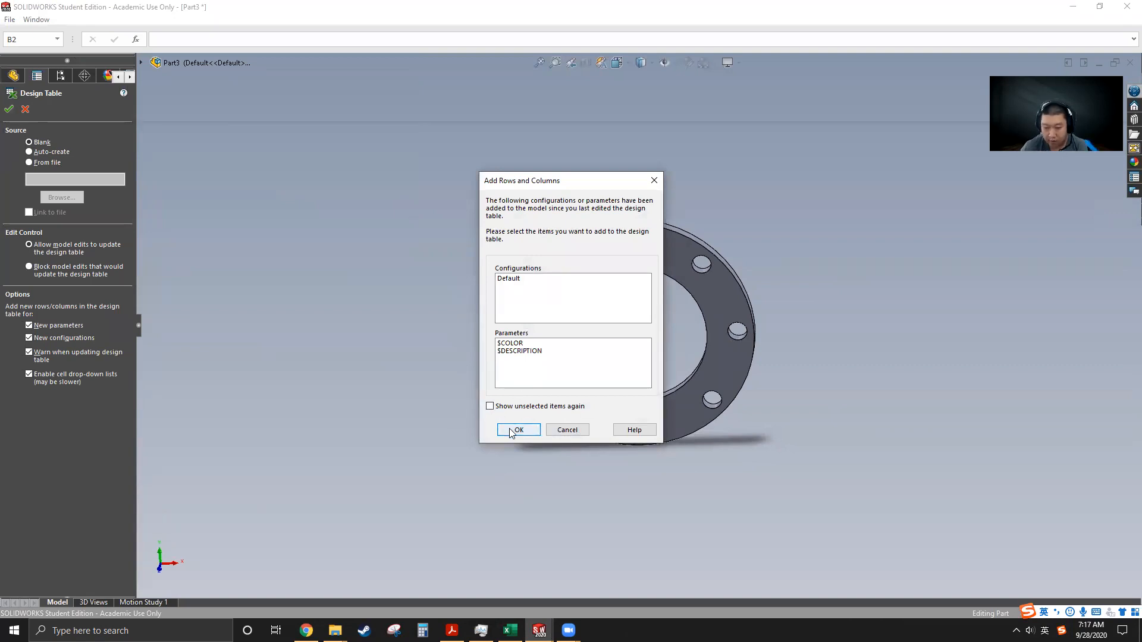
click(515, 430)
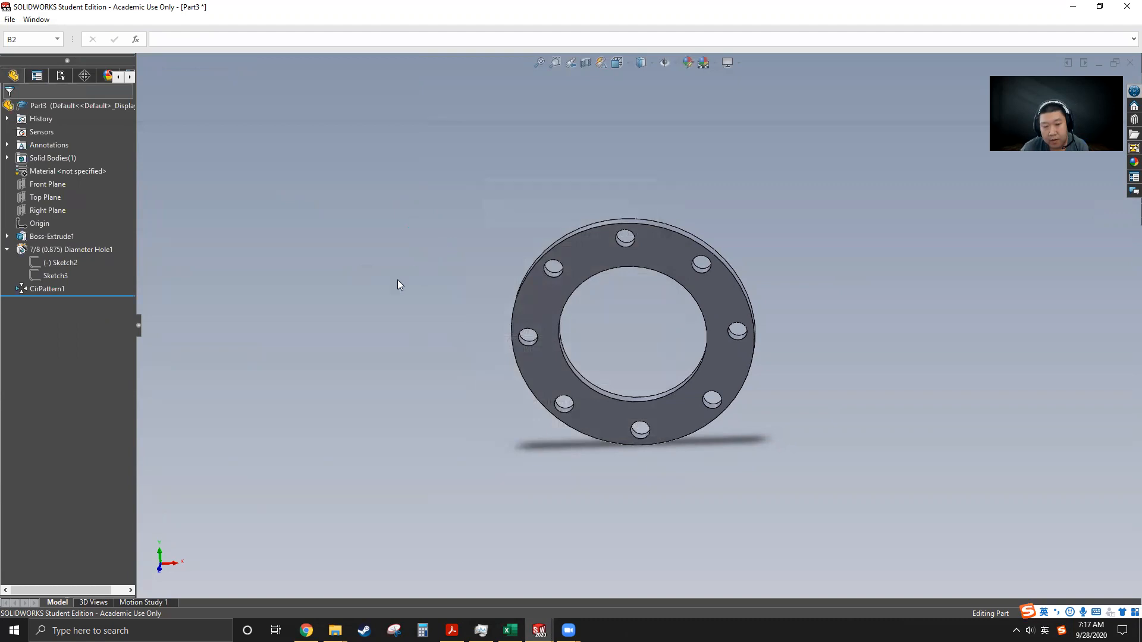
click(397, 315)
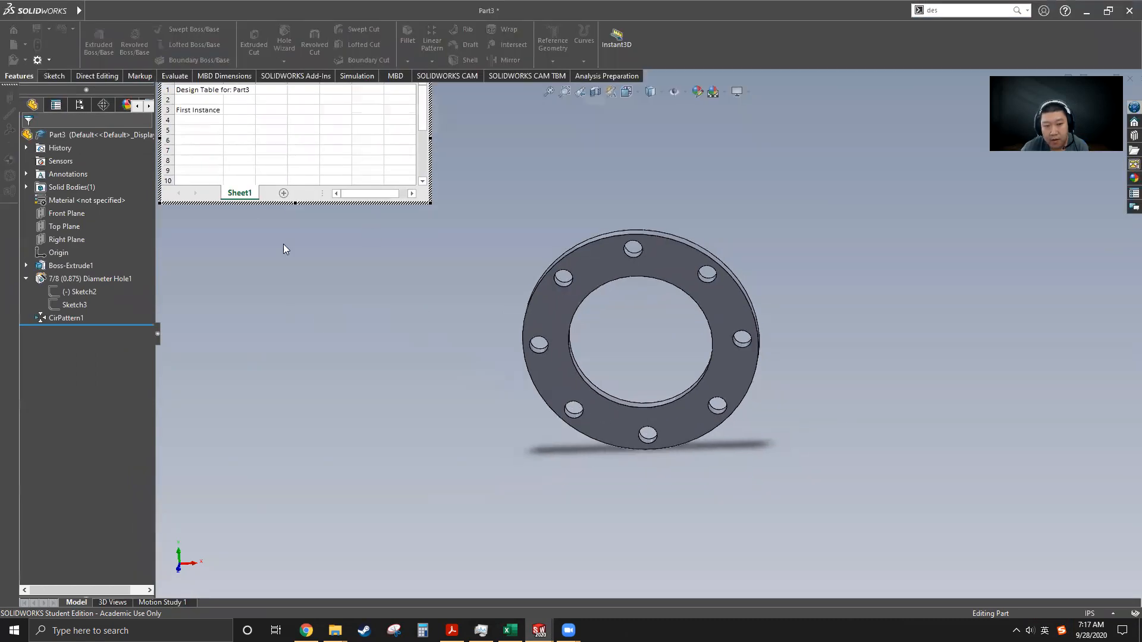
click(631, 313)
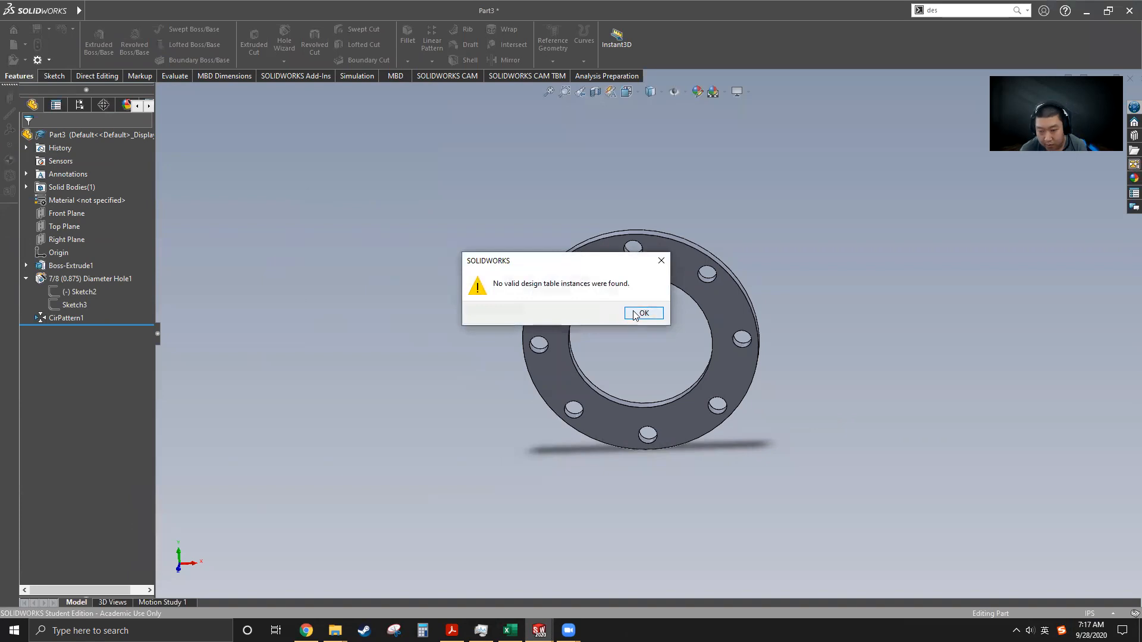
click(81, 106)
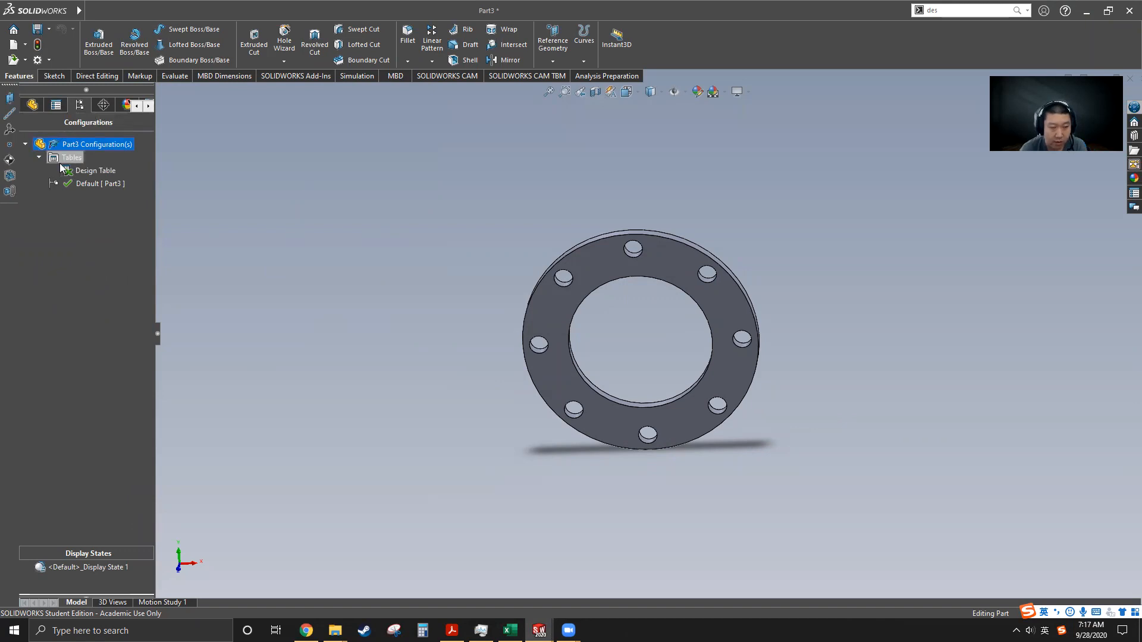
right_click(84, 174)
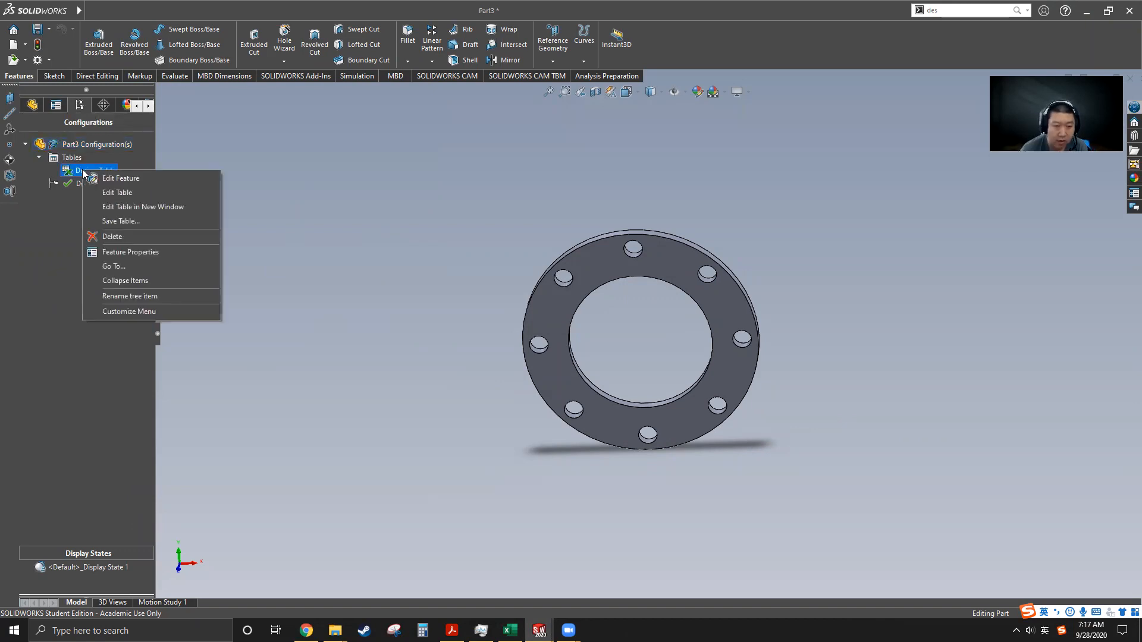
click(118, 191)
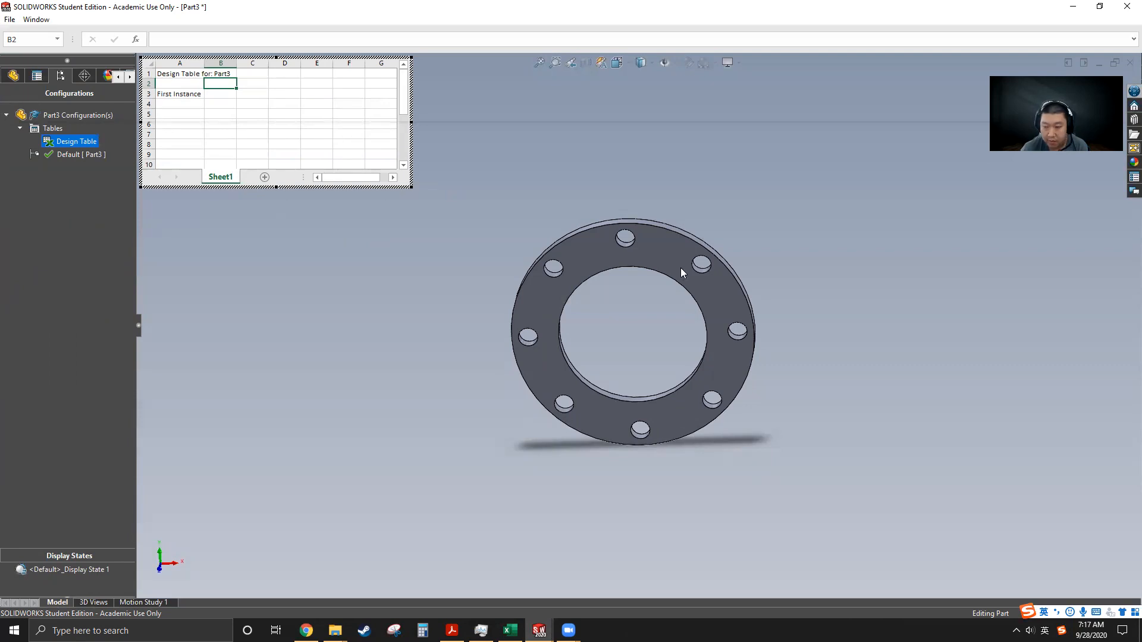
click(13, 75)
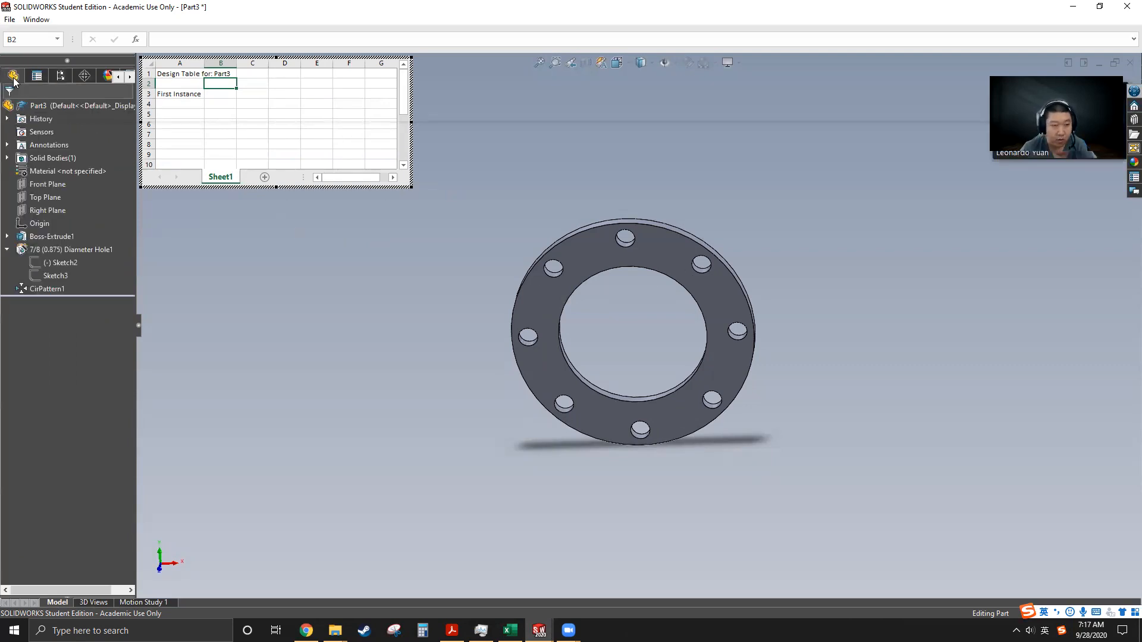
Step: Leave the design table and display all feature dimensions on the flange model
click(45, 147)
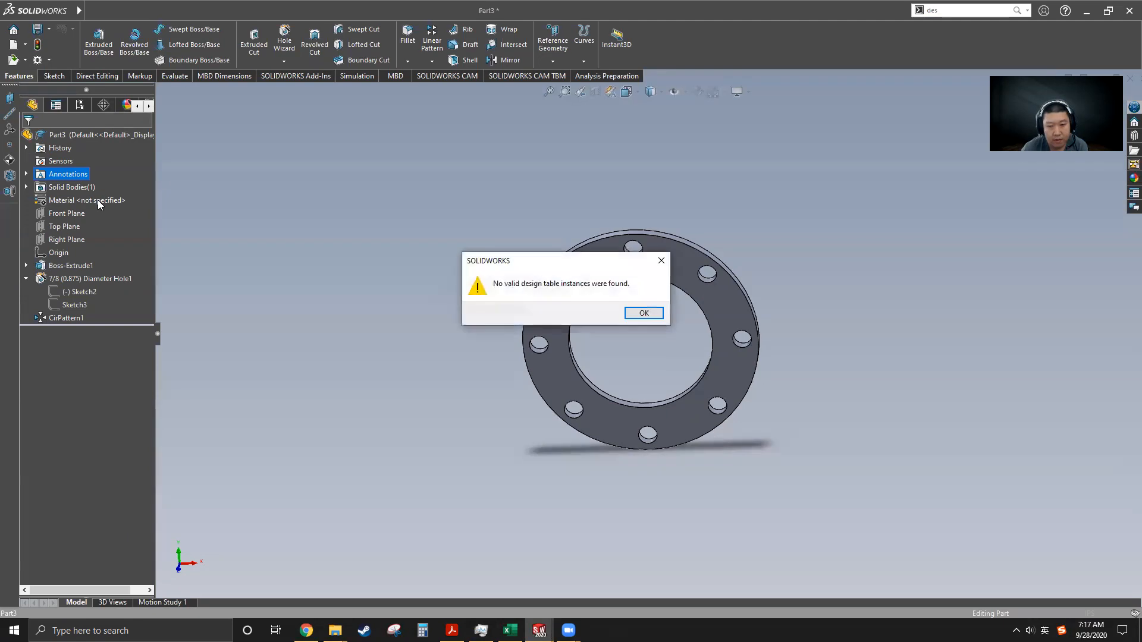
click(643, 314)
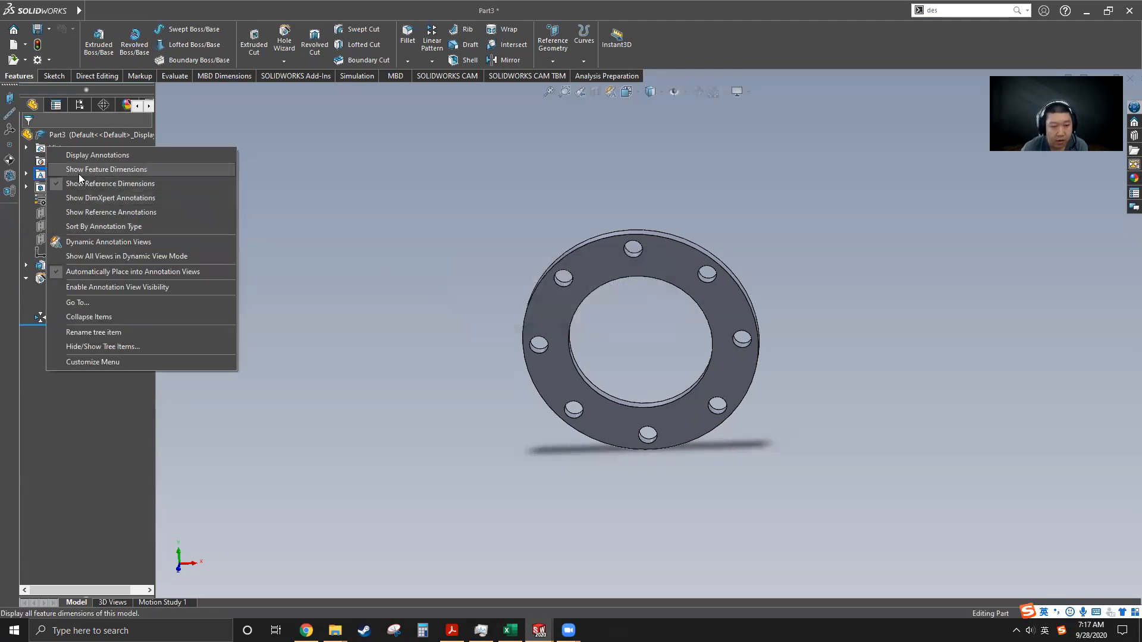
click(106, 170)
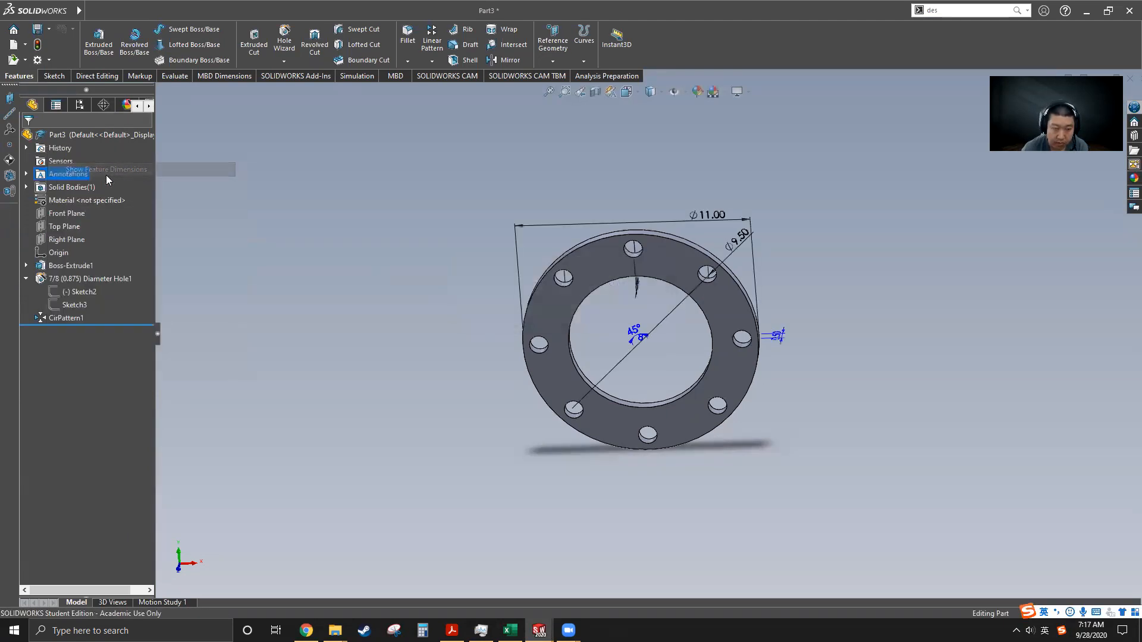
middle_drag(722, 362, 730, 431)
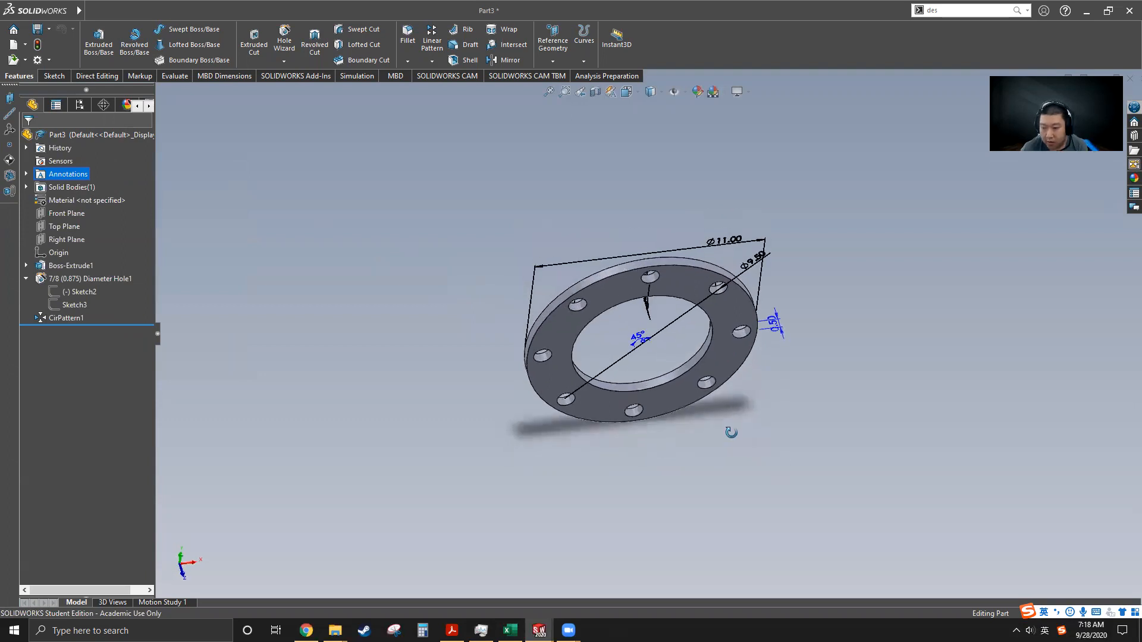
scroll(806, 326, down, 2)
middle_drag(753, 347, 663, 135)
middle_drag(614, 266, 657, 405)
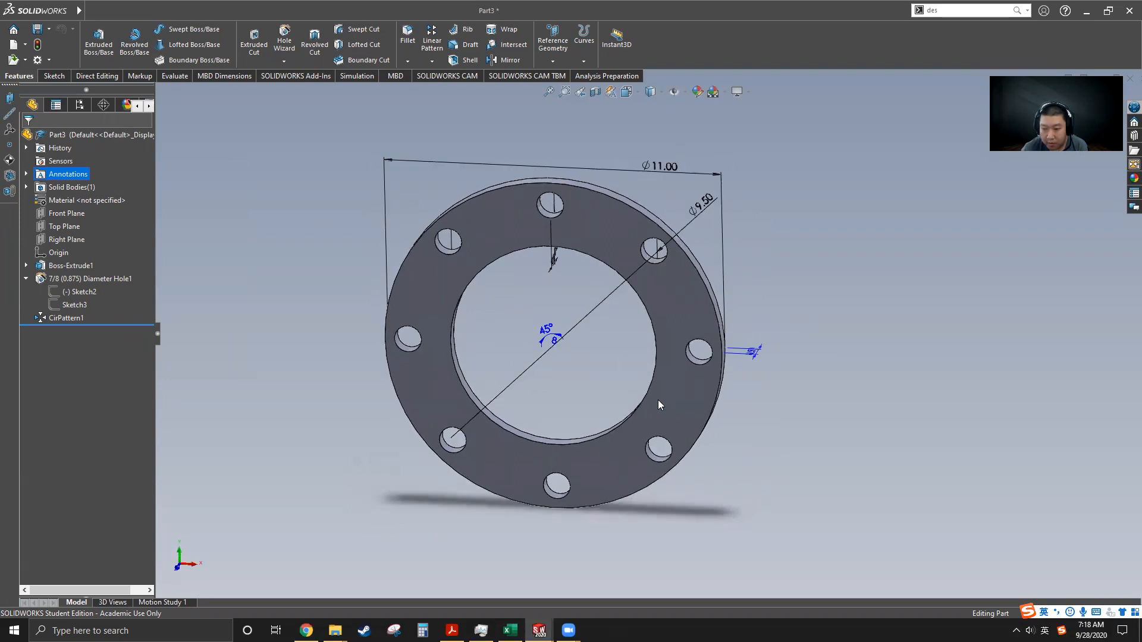
scroll(654, 402, up, 3)
scroll(629, 409, down, 2)
Step: Turn on the display of dimension names in the graphics area
click(688, 93)
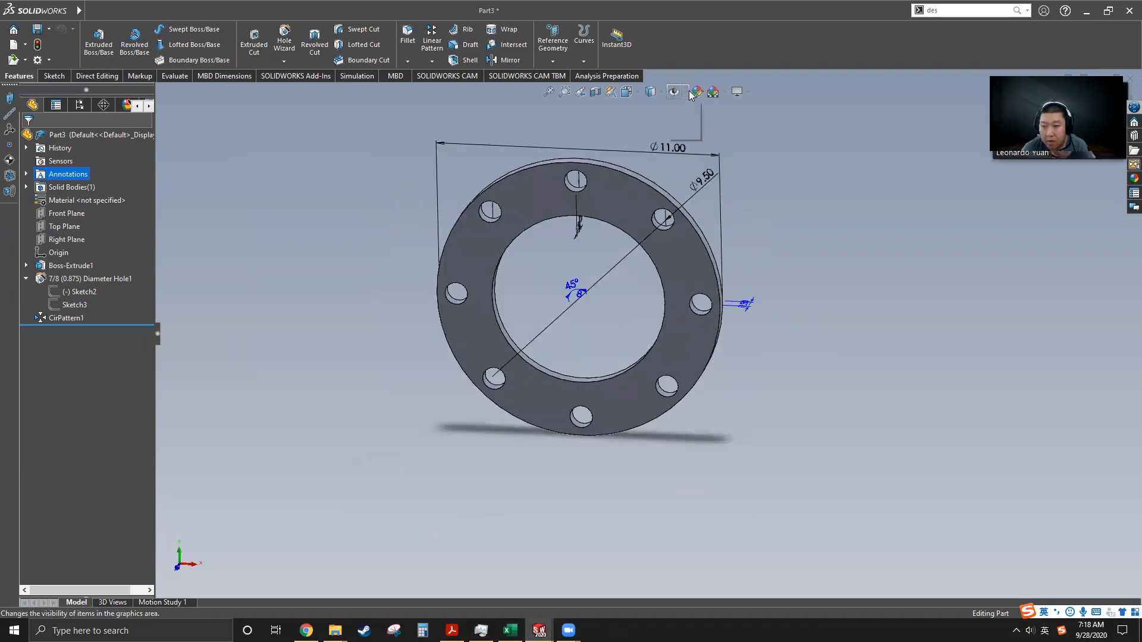
click(693, 292)
click(833, 313)
Step: Move the inner bore diameter dimension outside the flange, above the outer diameter dimension
middle_drag(653, 267, 556, 211)
drag(557, 211, 499, 102)
middle_drag(573, 307, 595, 232)
scroll(595, 233, down, 3)
scroll(597, 250, up, 2)
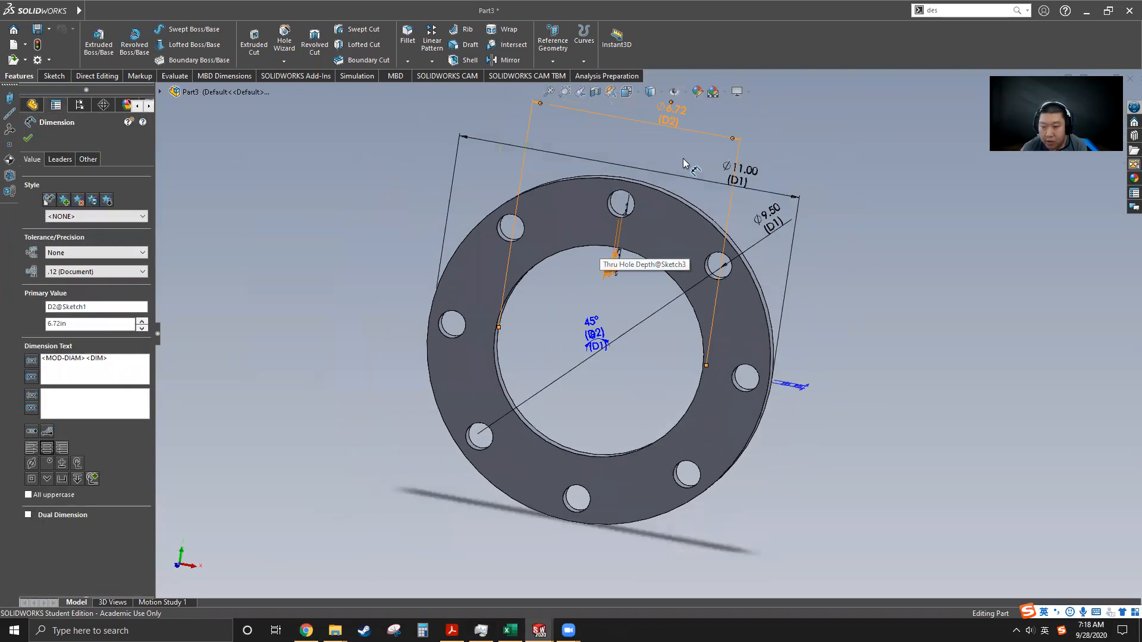
scroll(597, 322, down, 3)
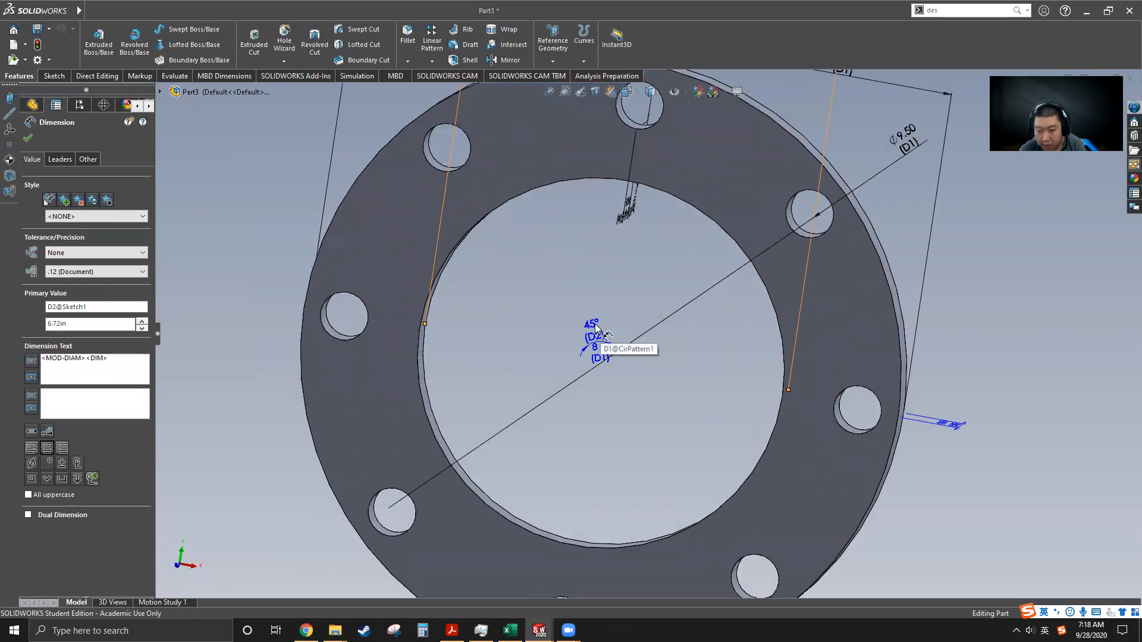
Step: Separate the circular pattern's angular spacing and instance count dimensions inside the flange's bore
click(567, 250)
drag(598, 356, 514, 351)
scroll(615, 317, up, 2)
Step: Move the Thru Hole Depth dimension away from the hole diameter dimension so its name is readable
middle_drag(894, 421, 738, 463)
middle_drag(664, 341, 650, 262)
scroll(656, 264, down, 4)
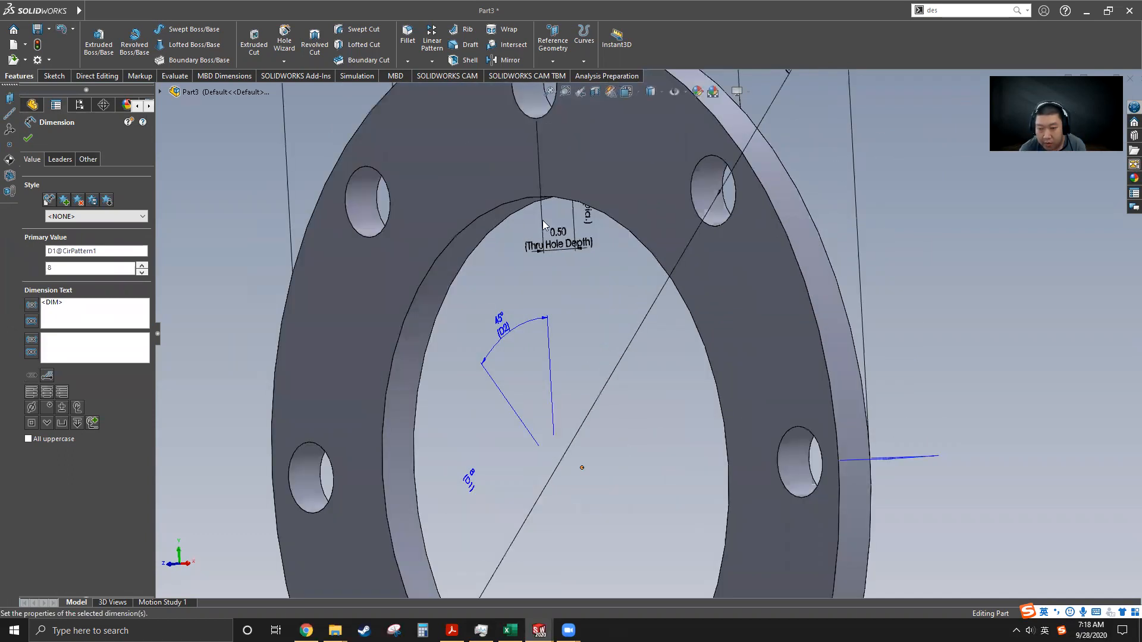
drag(518, 231, 481, 264)
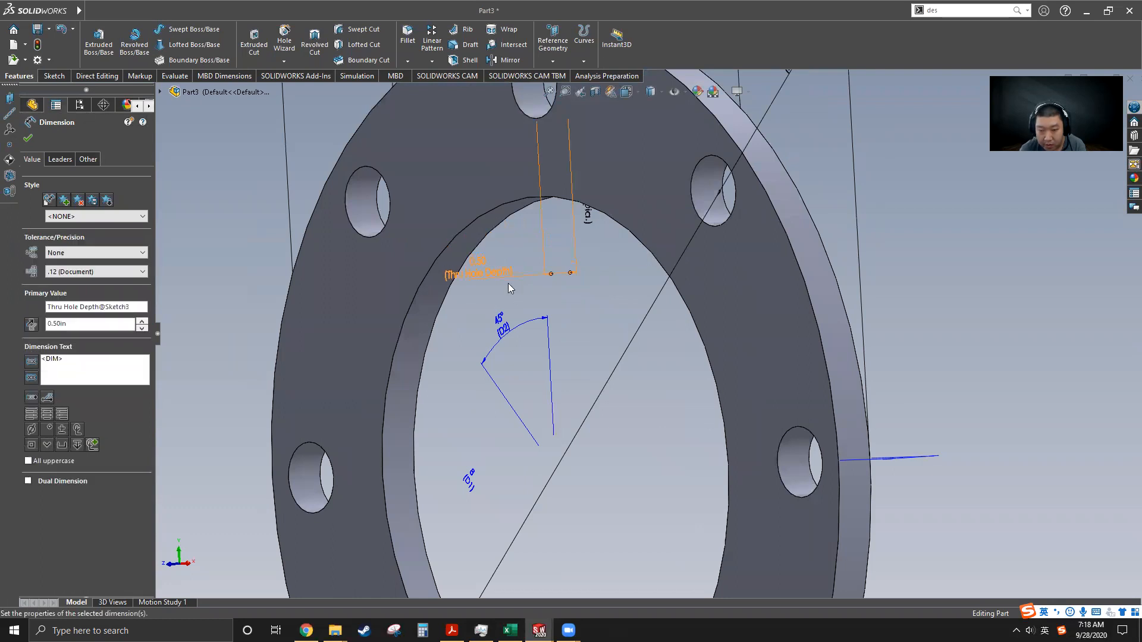
scroll(762, 313, up, 2)
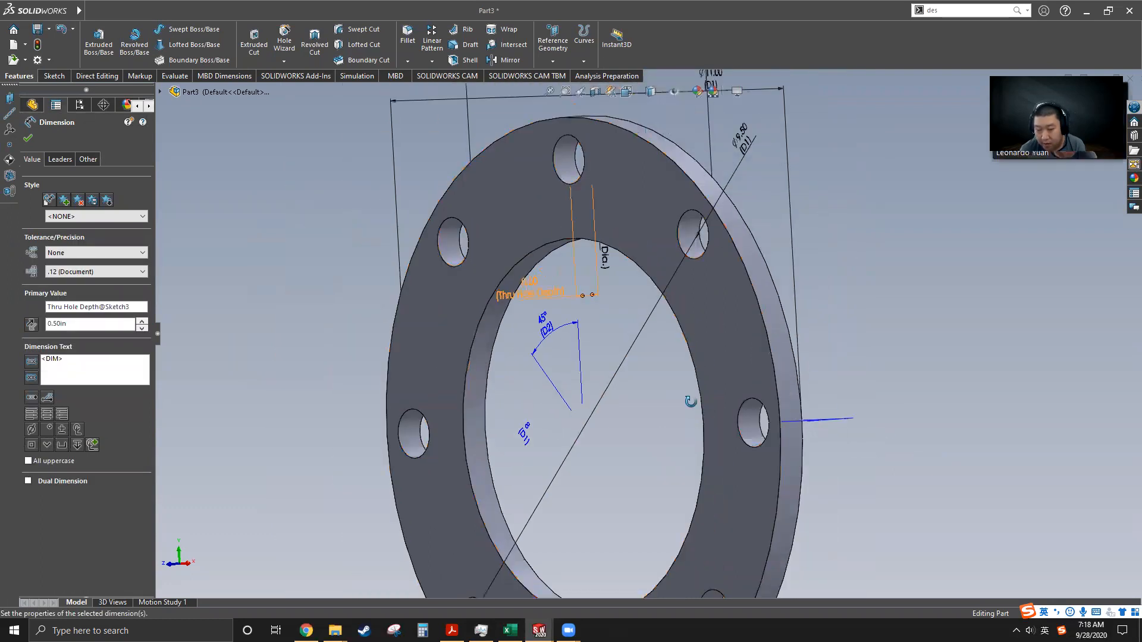
Step: Reposition the flange's extrusion thickness dimension beside the outer edge and deselect it
middle_drag(690, 402, 742, 427)
drag(868, 450, 890, 389)
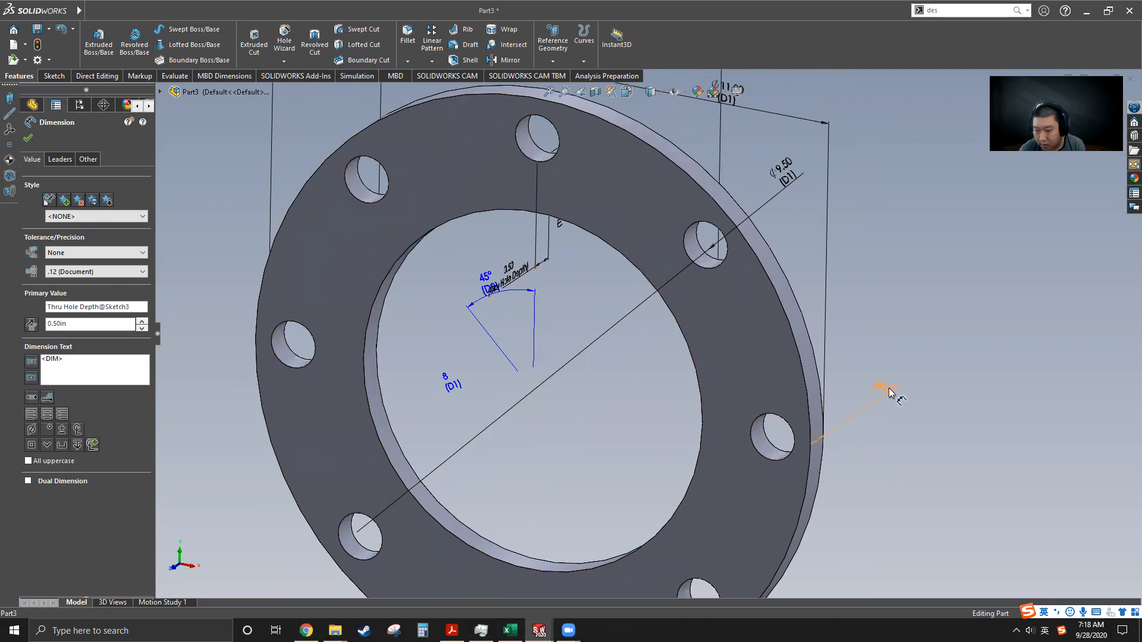
middle_drag(852, 427, 919, 355)
drag(920, 353, 907, 403)
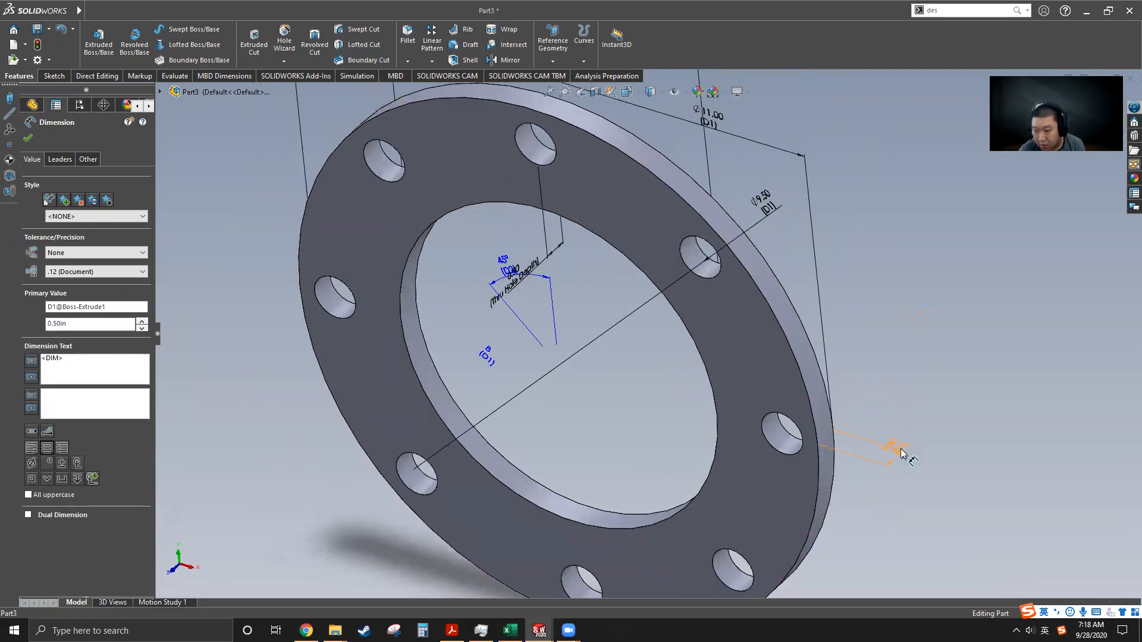
scroll(901, 450, down, 5)
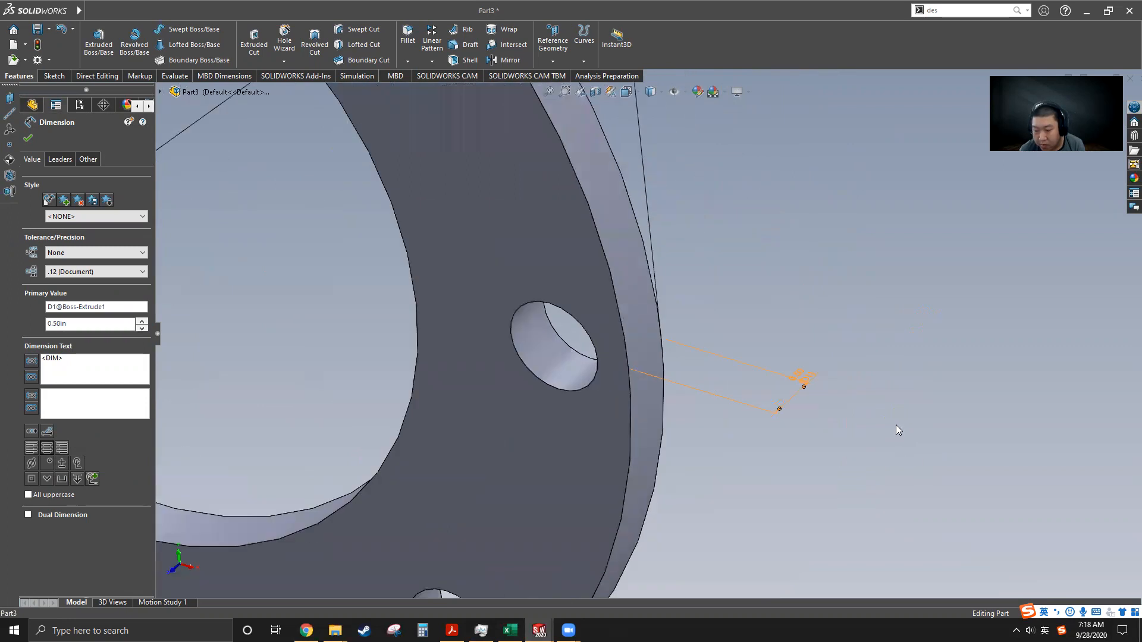
scroll(897, 425, up, 2)
click(932, 434)
scroll(767, 375, up, 3)
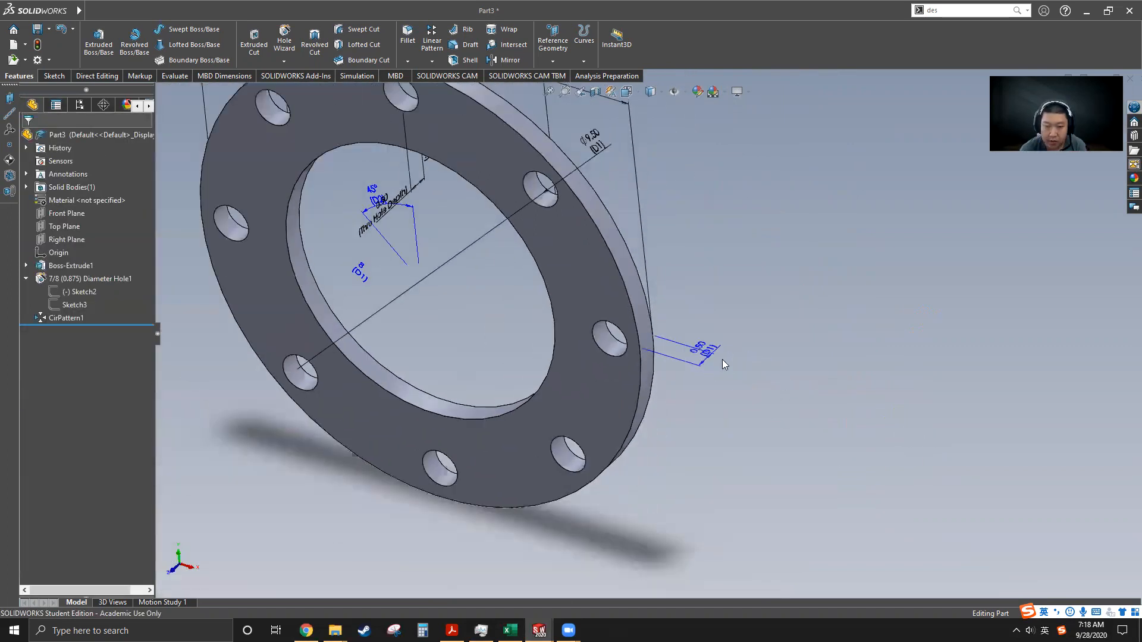
Step: Display the part's list of configurations and tables
scroll(722, 359, up, 1)
middle_drag(721, 360, 769, 361)
scroll(769, 361, up, 3)
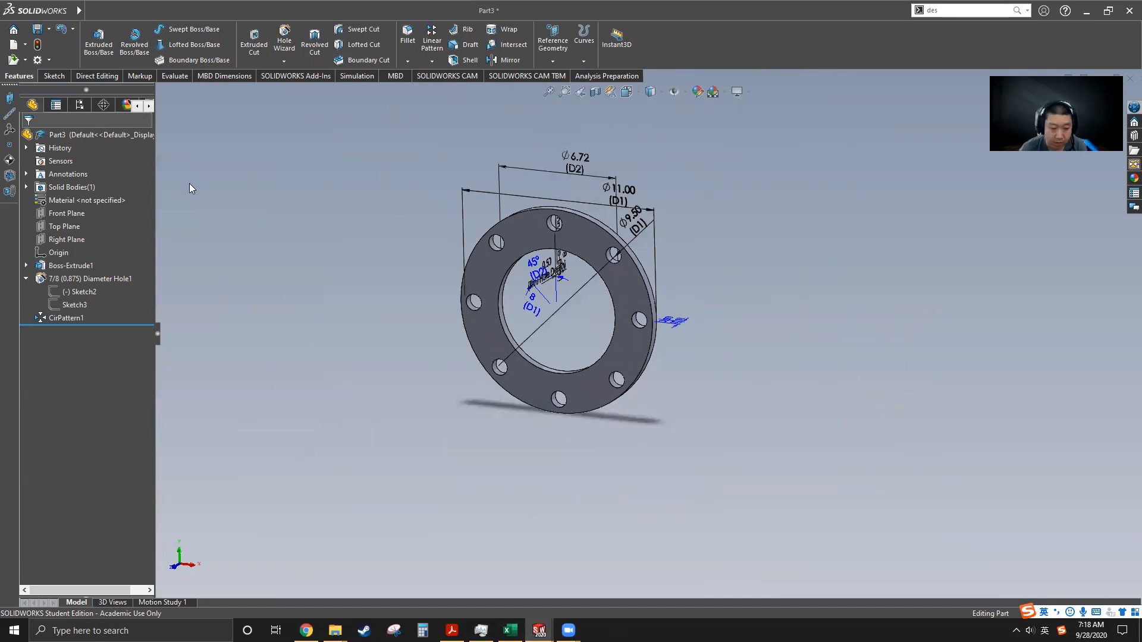
click(79, 105)
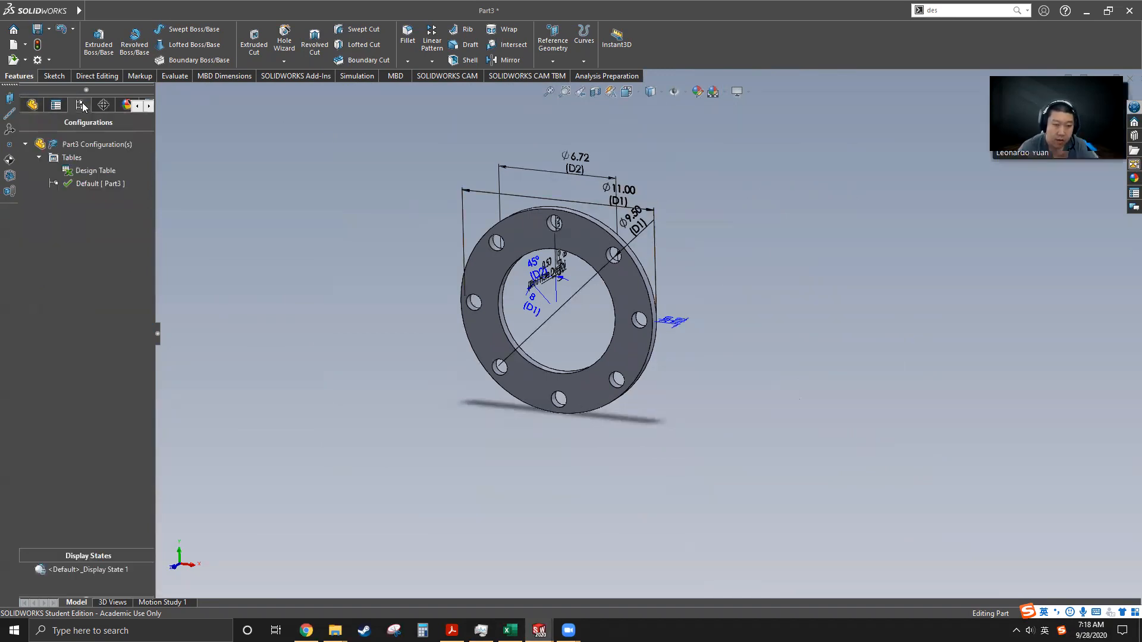
right_click(99, 173)
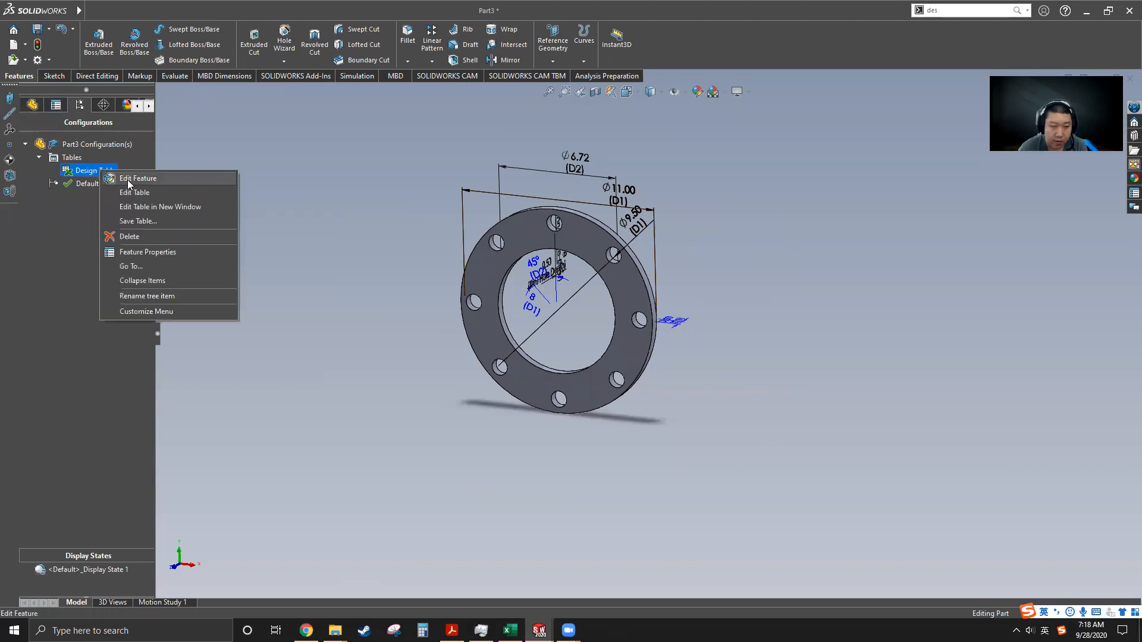
click(134, 192)
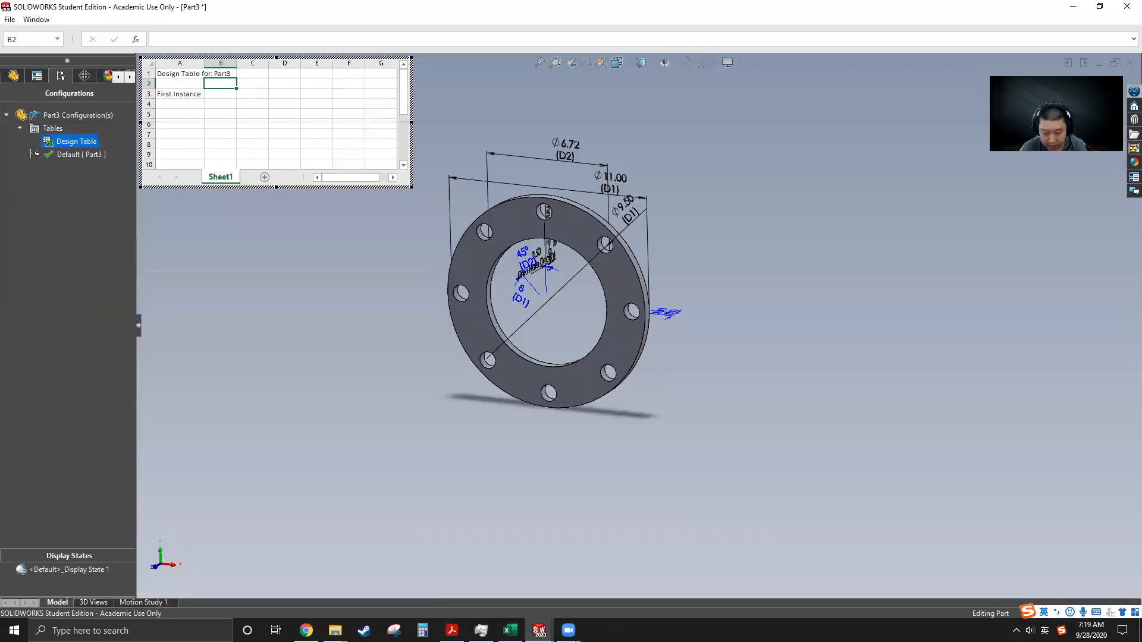
click(307, 630)
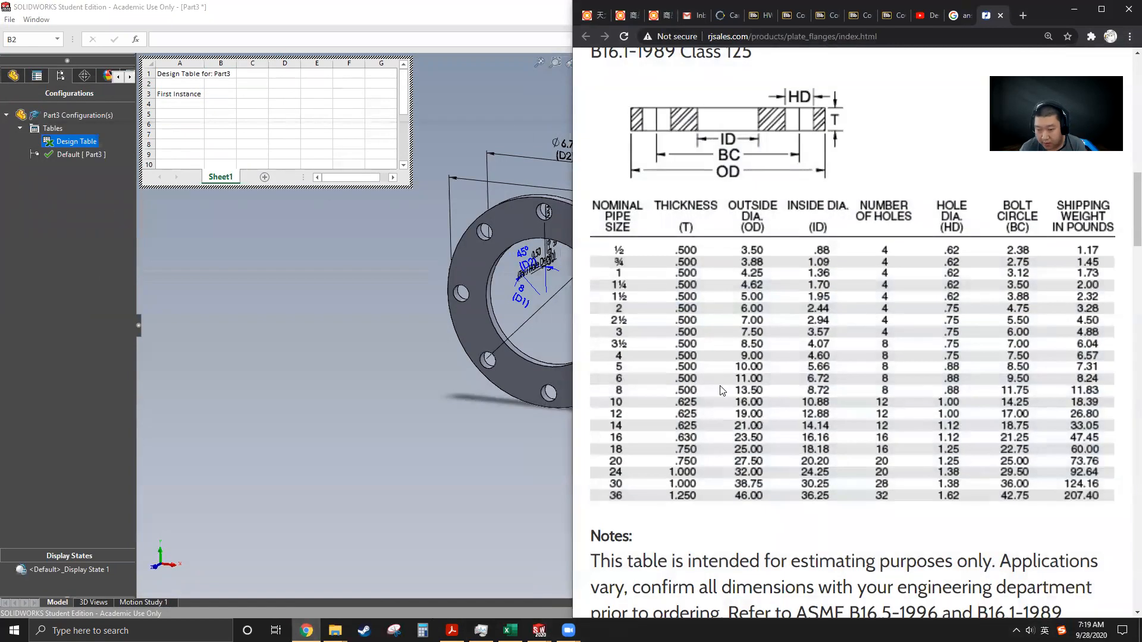
click(443, 441)
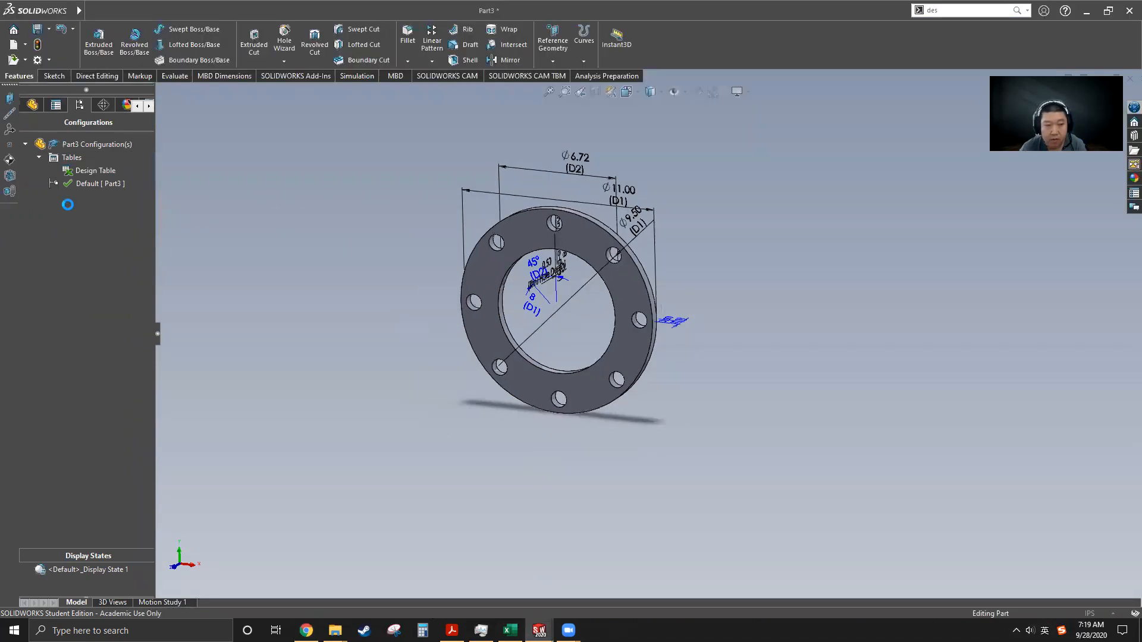
click(634, 312)
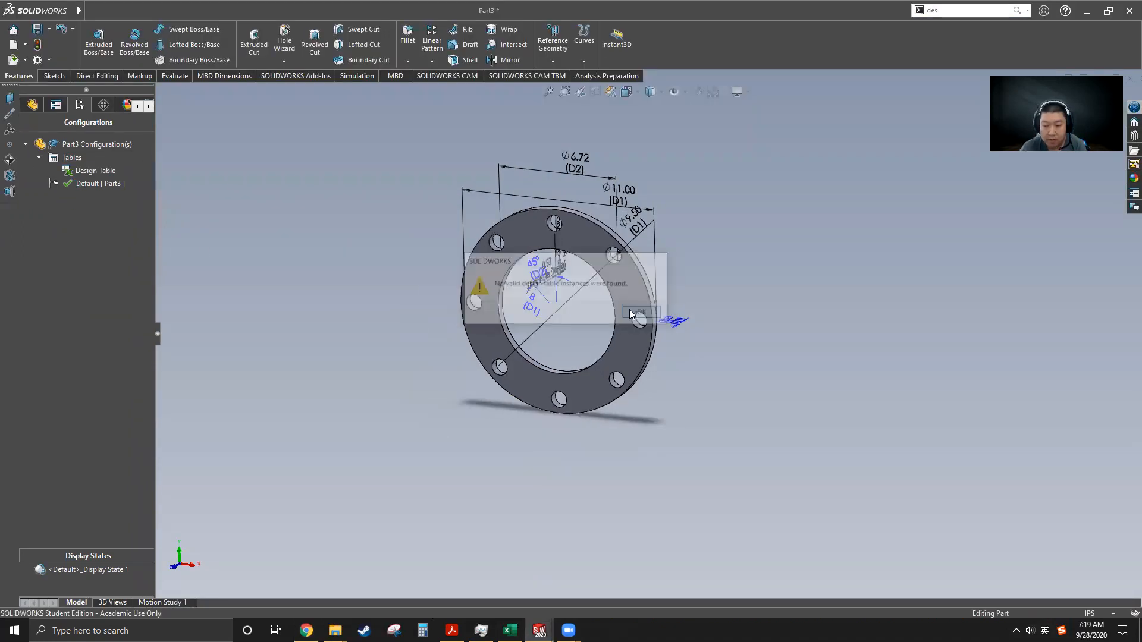
Step: Open the existing design table for editing and add the flange's extrusion thickness dimension as its first parameter column
click(92, 170)
right_click(89, 173)
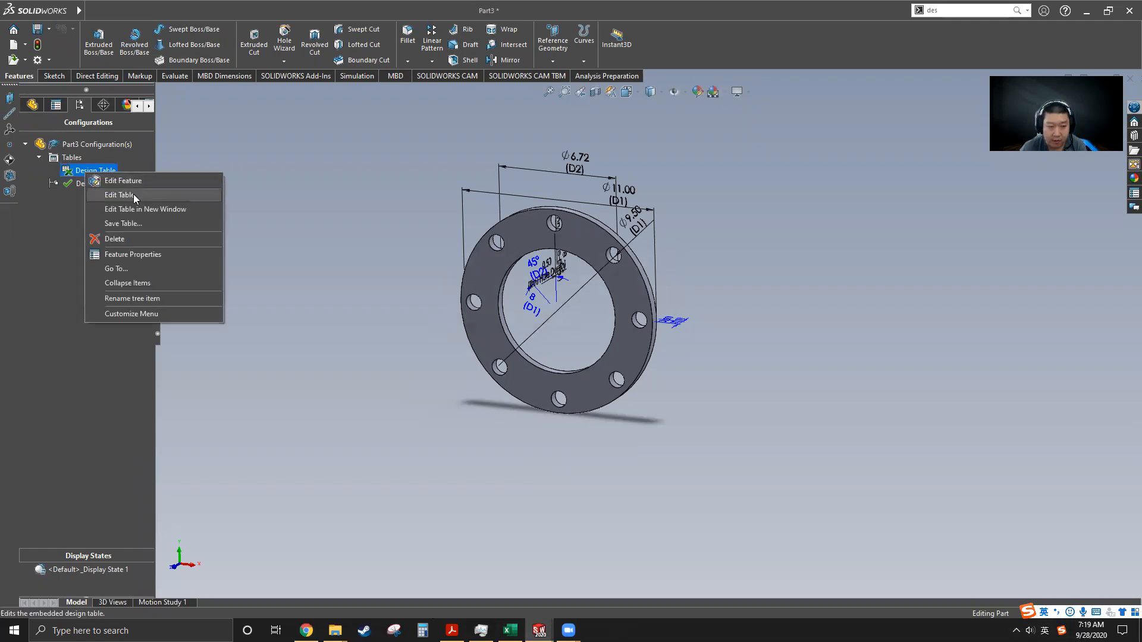
click(151, 195)
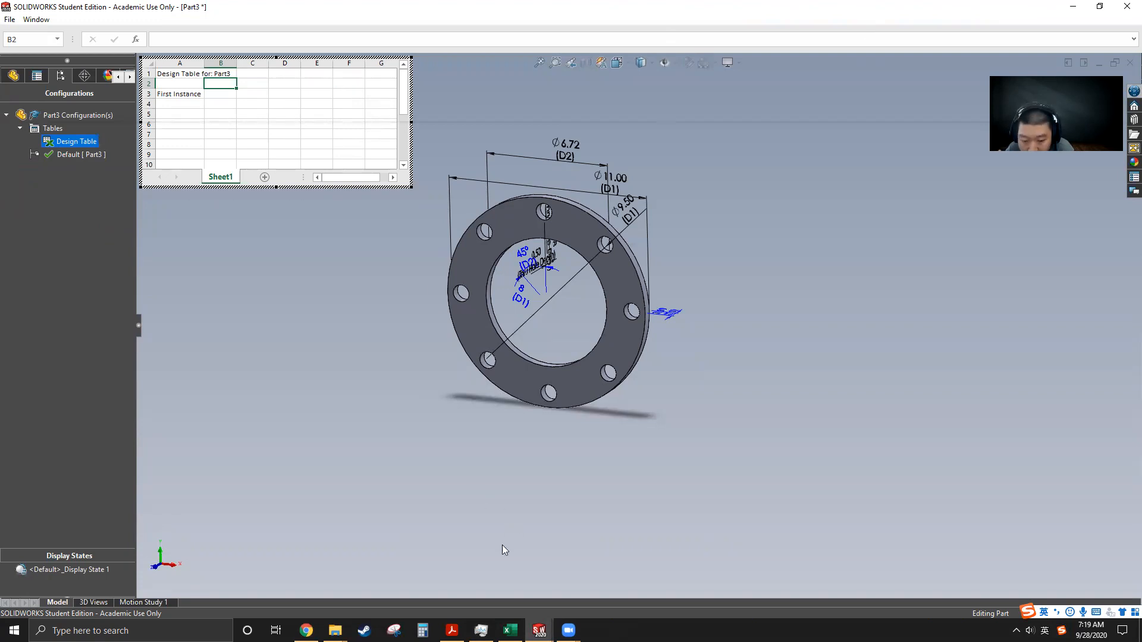
click(306, 630)
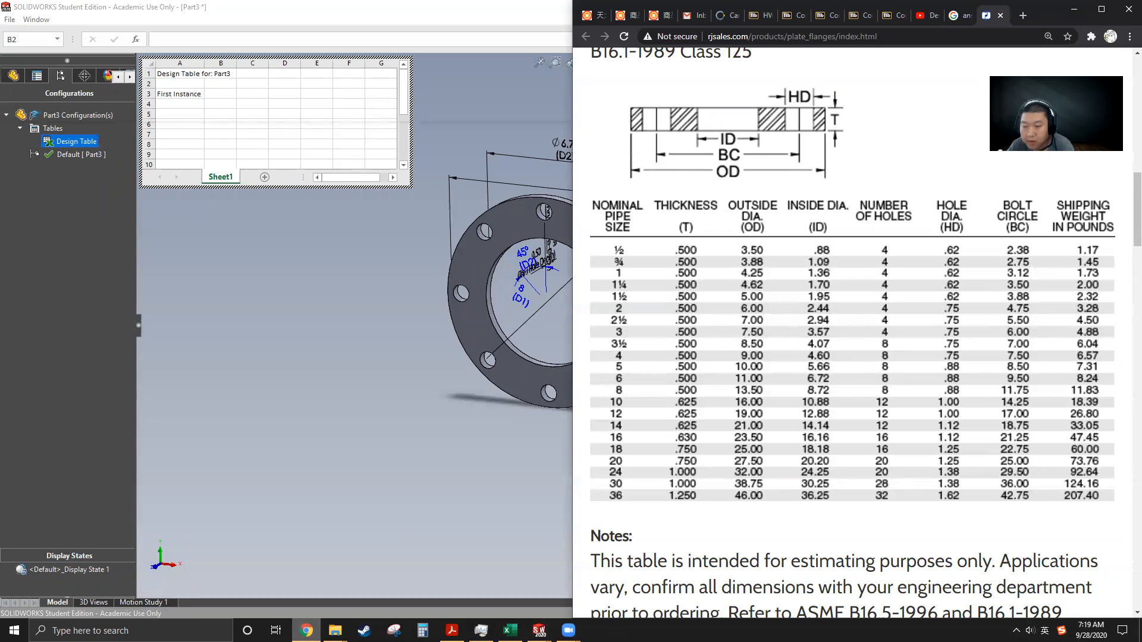
click(306, 630)
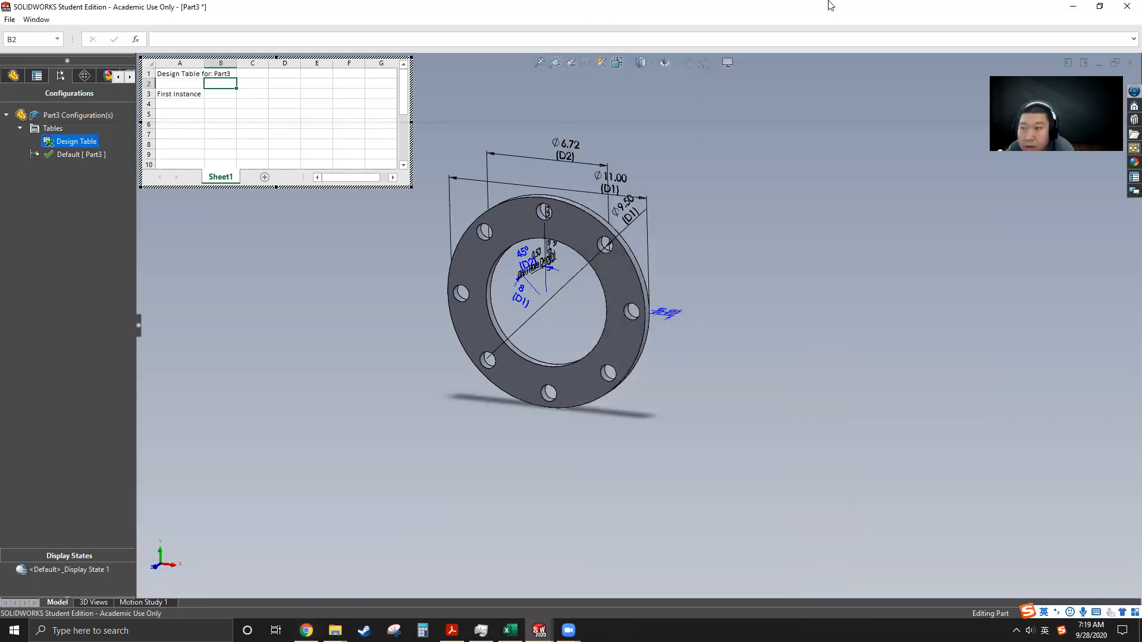
middle_drag(651, 312, 654, 376)
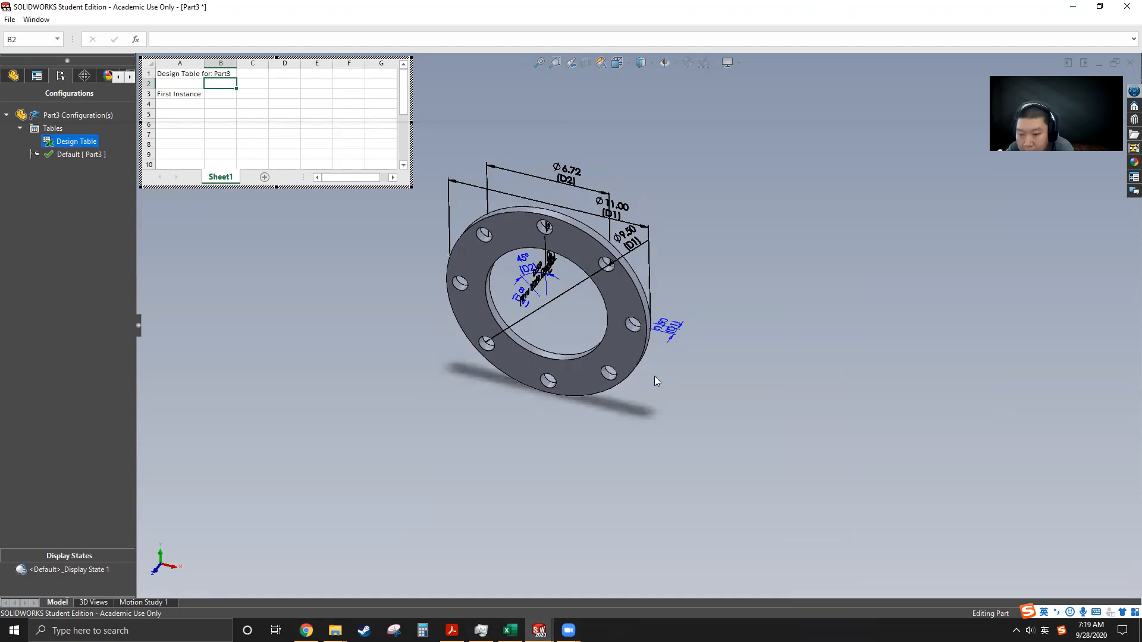
double_click(670, 326)
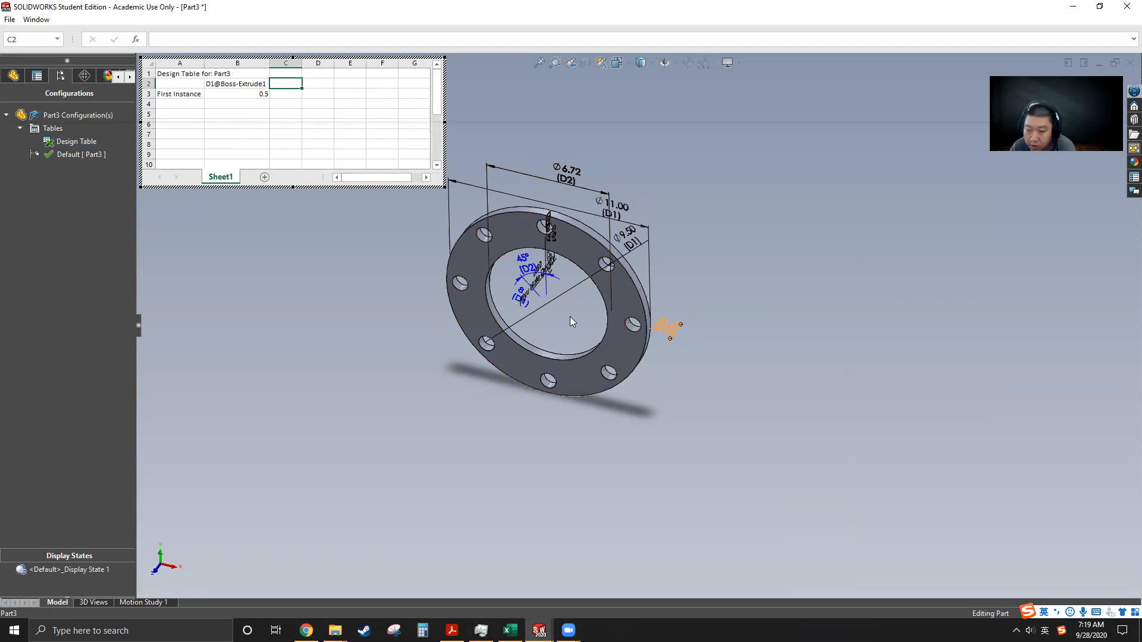
Step: Add the flange's outer diameter and inner bore diameter to the design table and narrow the filled parameter columns
middle_drag(579, 323, 587, 293)
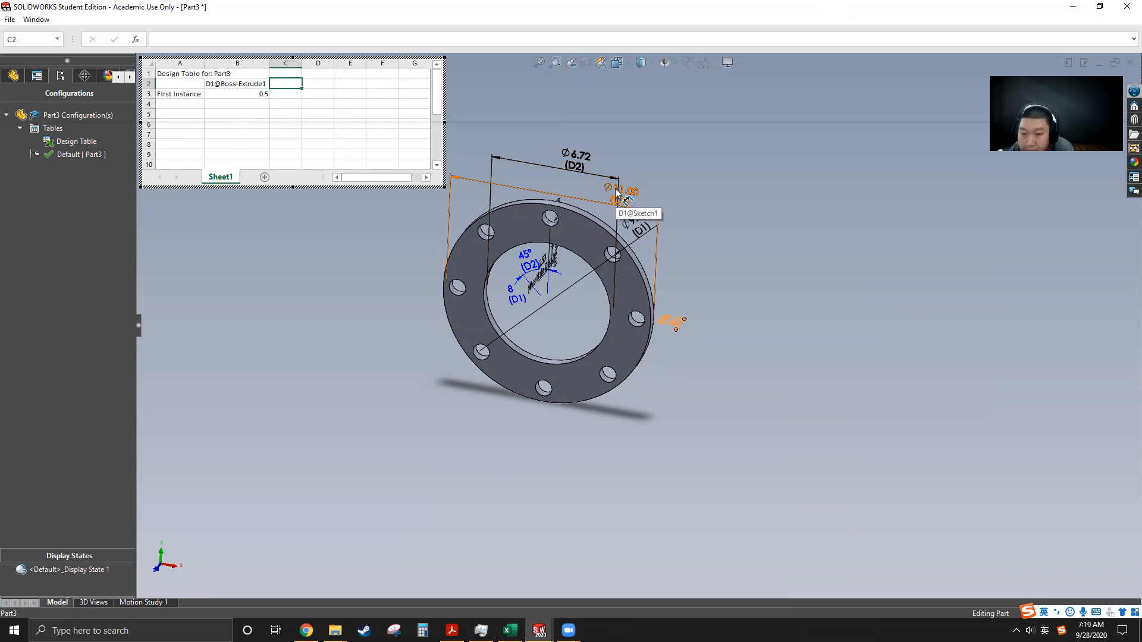
click(307, 630)
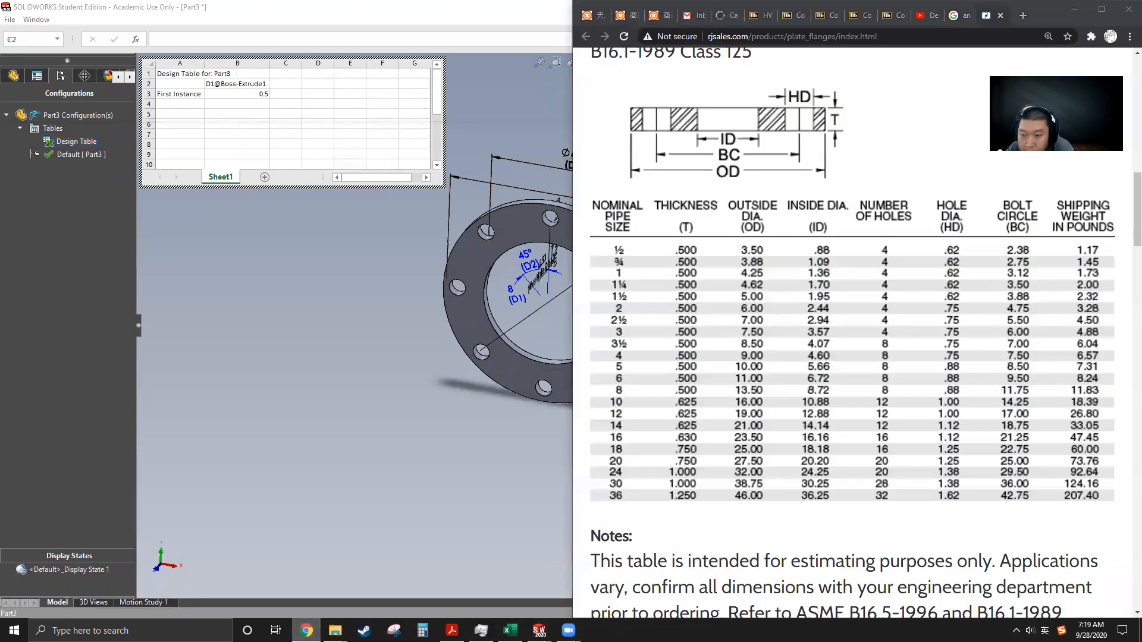
click(499, 291)
double_click(630, 197)
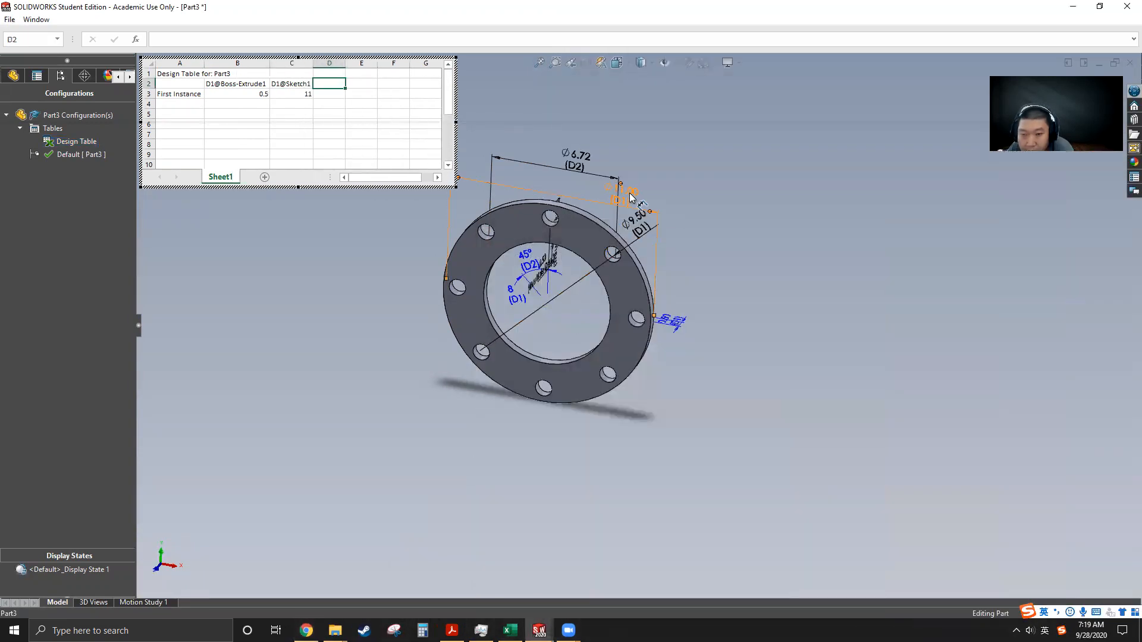
double_click(589, 155)
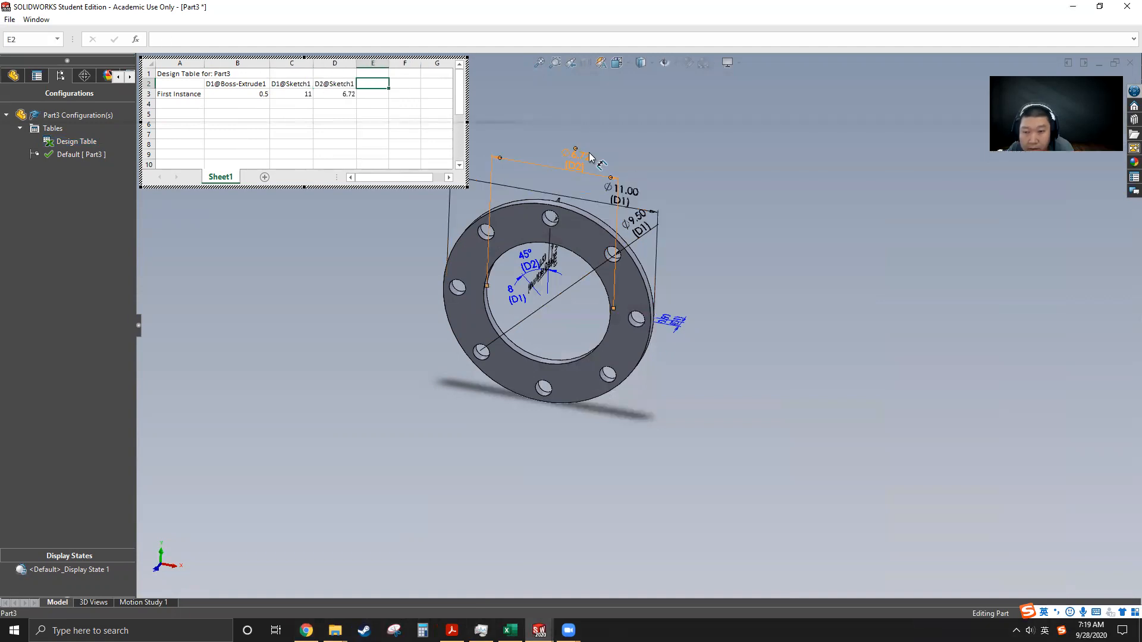
mouse_move(272, 65)
mouse_down()
mouse_move(239, 64)
mouse_move(286, 64)
mouse_up()
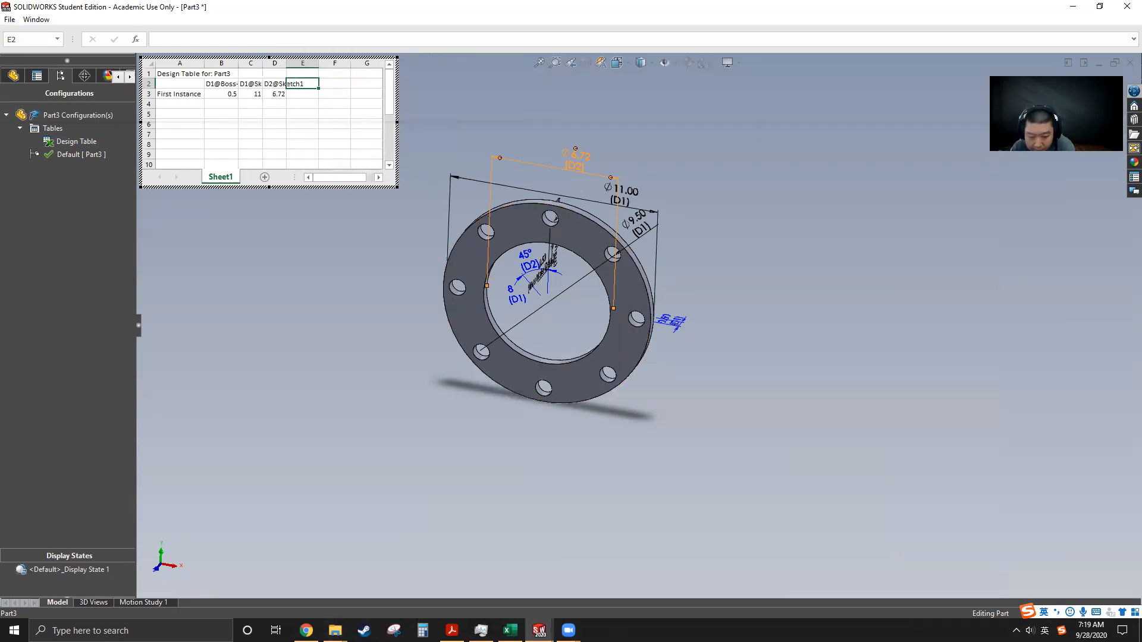
Step: Check the flange size chart, add the circular pattern's instance count to the design table and narrow its column
click(307, 631)
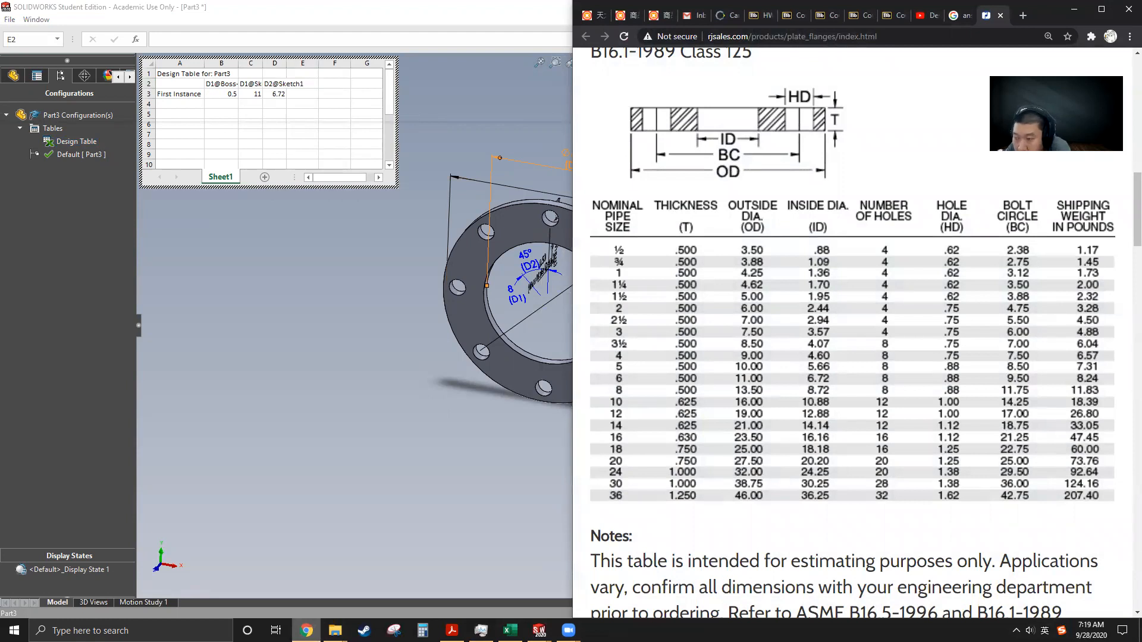
click(306, 631)
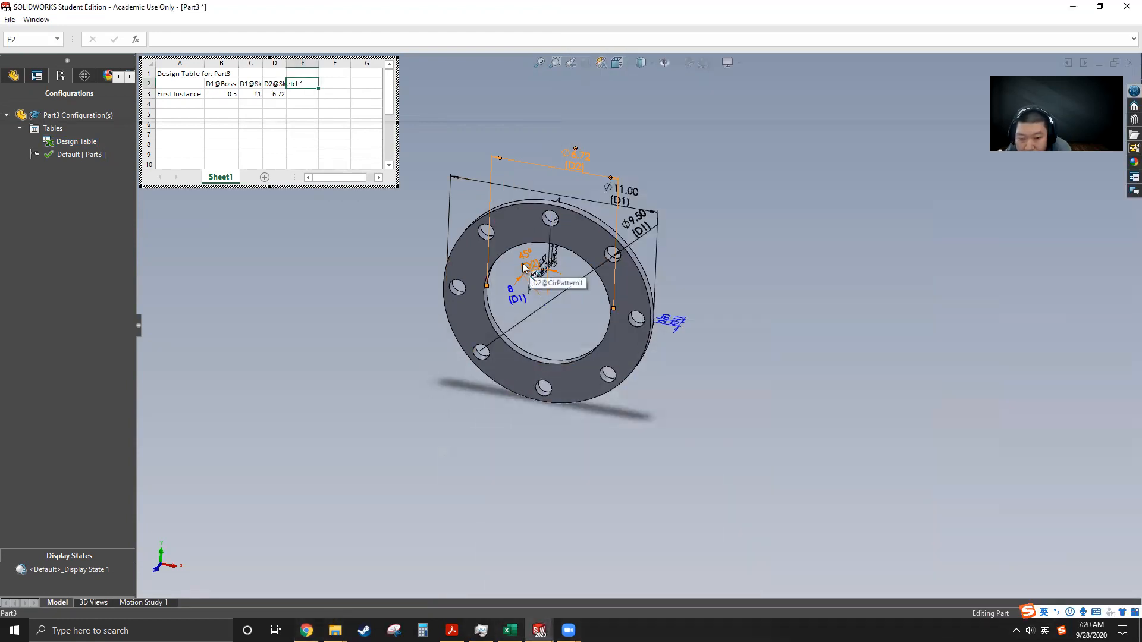
double_click(511, 292)
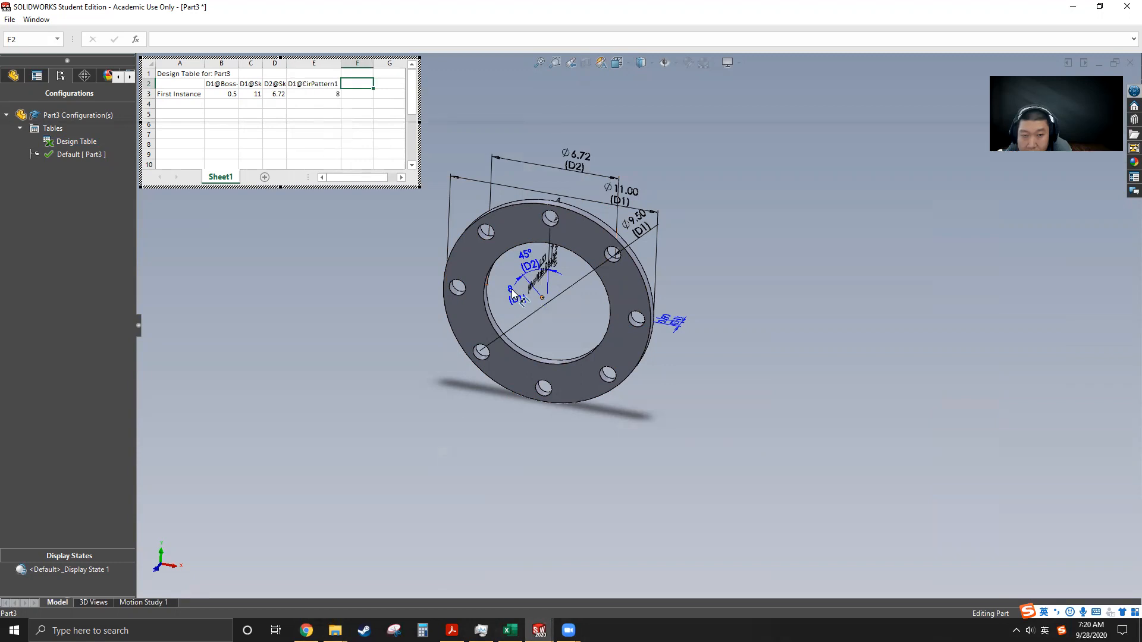
drag(341, 63, 320, 63)
Step: Add the Thru Hole Dia. dimension of the bolt hole to the design table and narrow its column
mouse_move(566, 264)
middle_down()
mouse_move(477, 222)
mouse_move(392, 250)
mouse_move(446, 235)
mouse_move(559, 284)
mouse_move(568, 237)
mouse_move(553, 261)
middle_up()
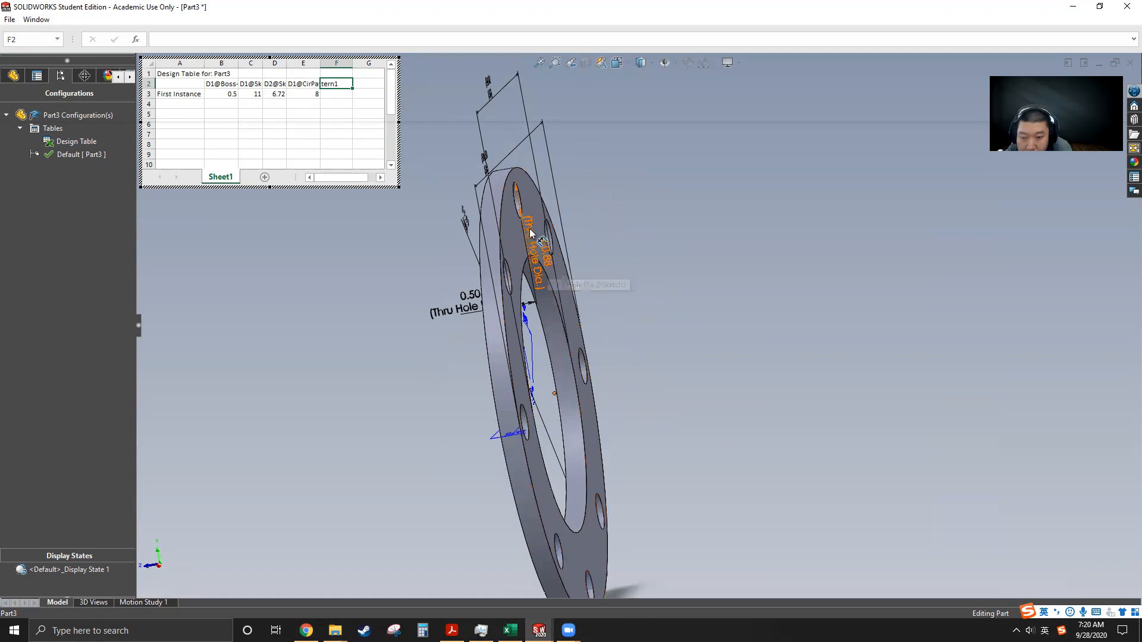
double_click(549, 257)
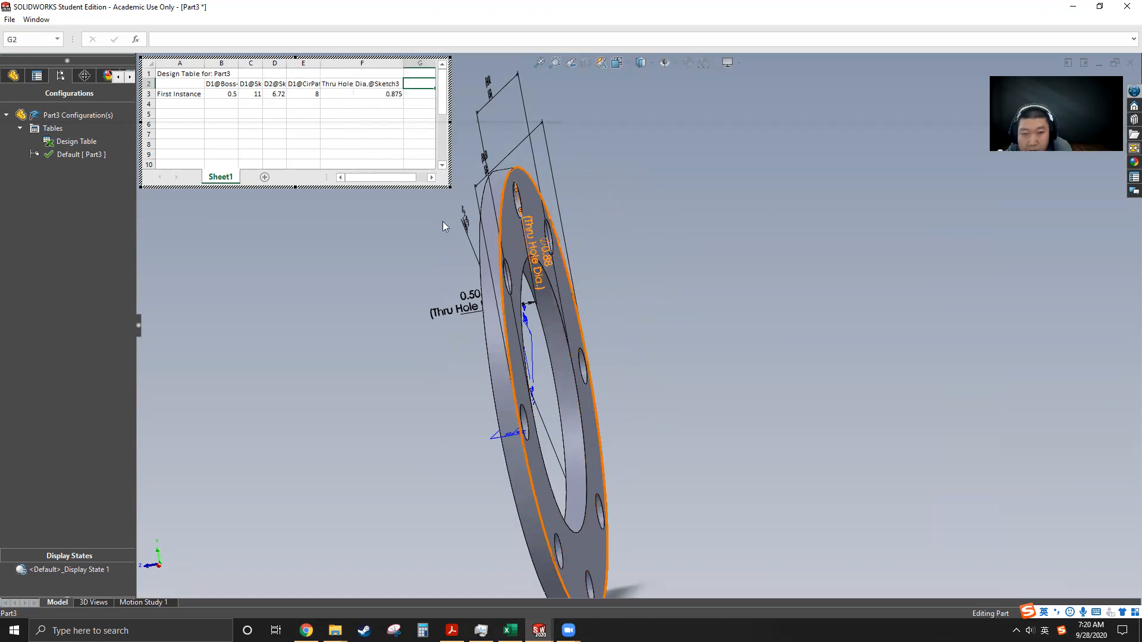
drag(351, 63, 354, 72)
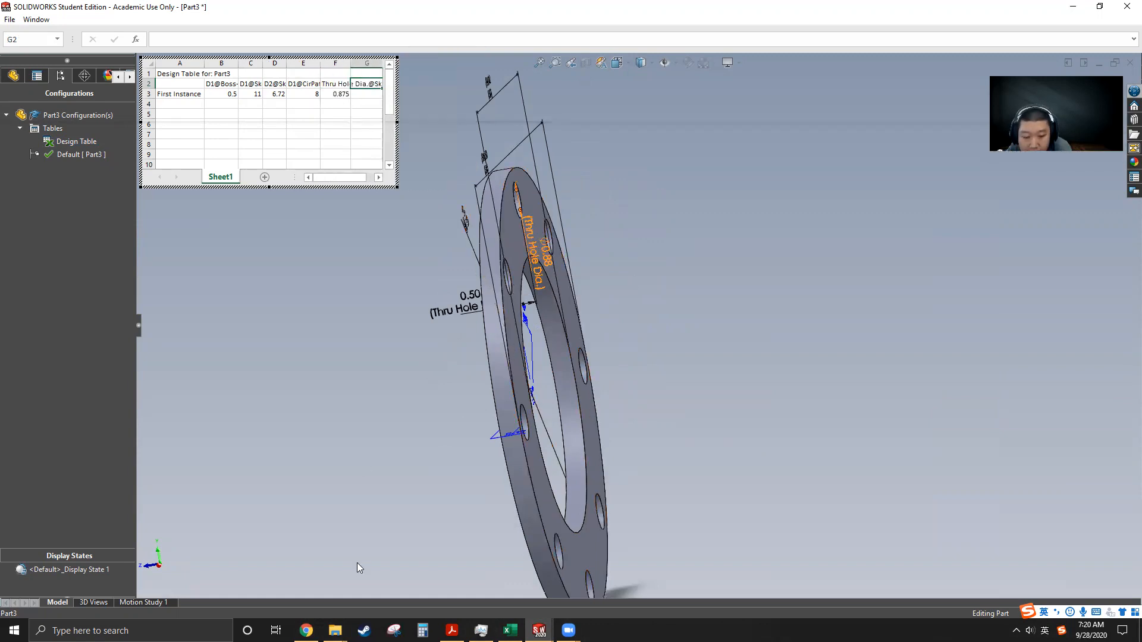
Step: Add the bolt circle diameter to the design table and widen the table frame so all parameter columns show
click(306, 630)
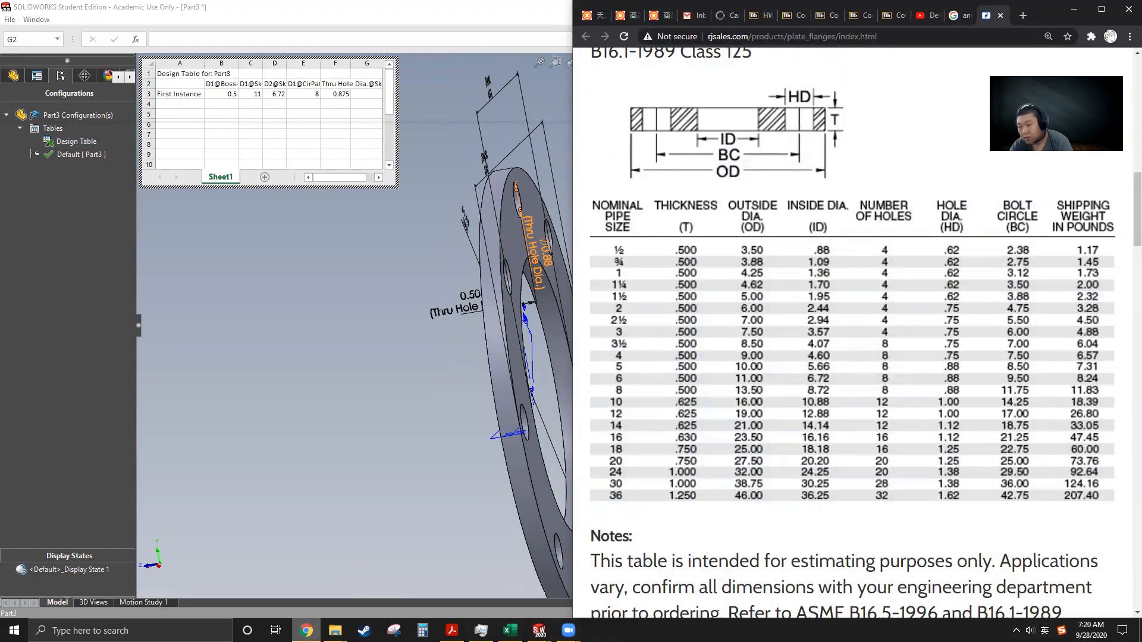
click(434, 472)
middle_drag(434, 472, 597, 433)
scroll(737, 457, up, 2)
double_click(513, 248)
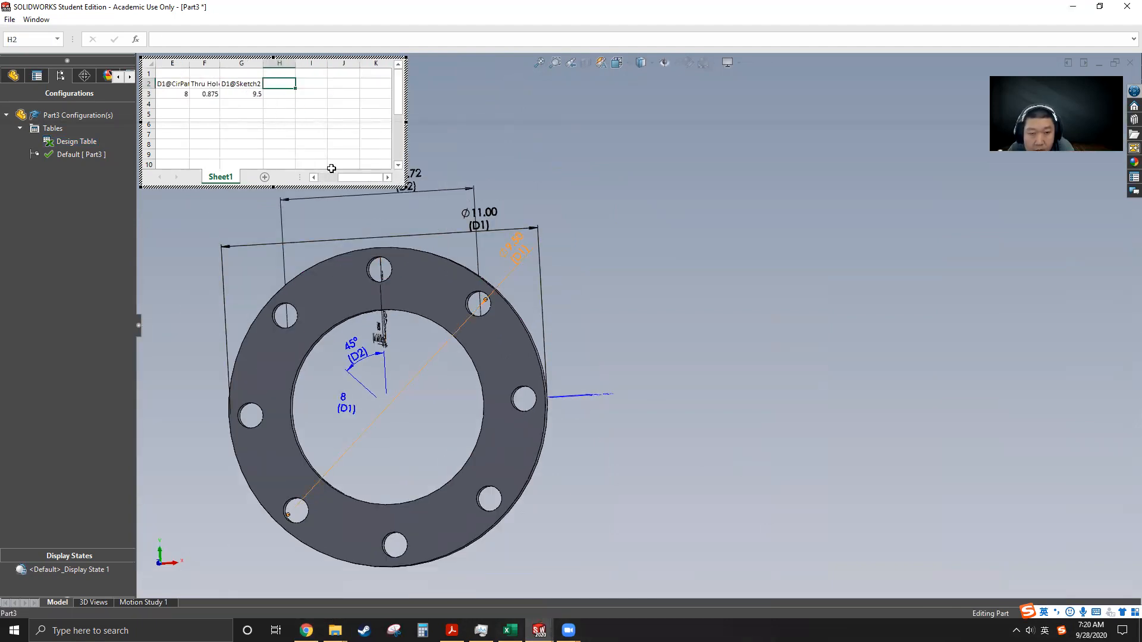
drag(404, 122, 490, 124)
drag(458, 178, 390, 178)
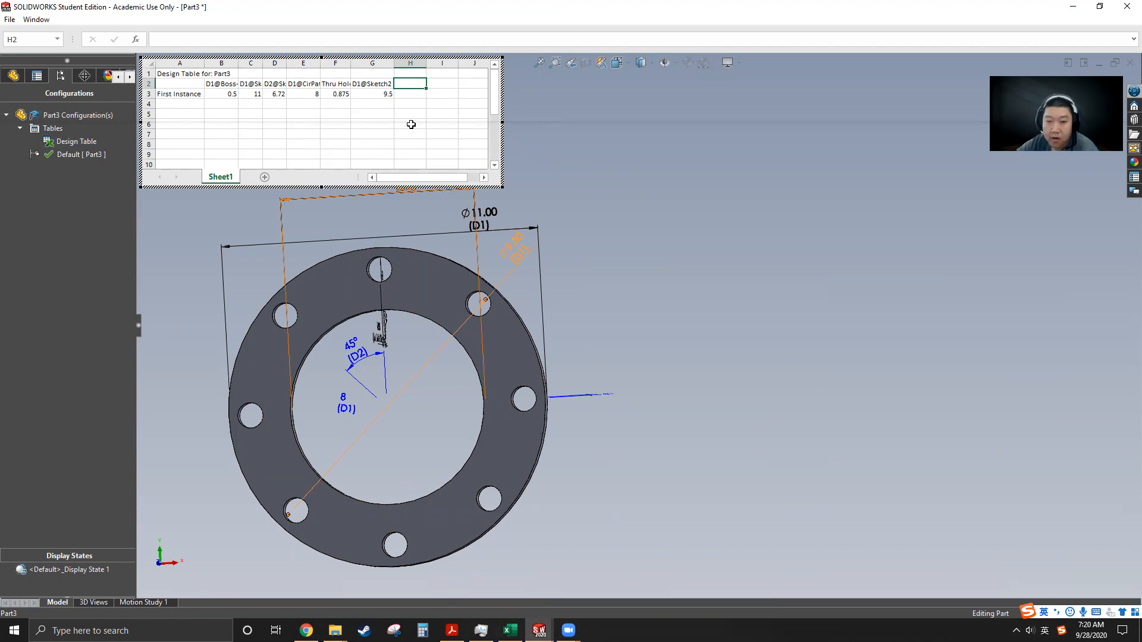
Step: Rename the First Instance row to 6in and add configuration rows named 8in and 10in
click(179, 96)
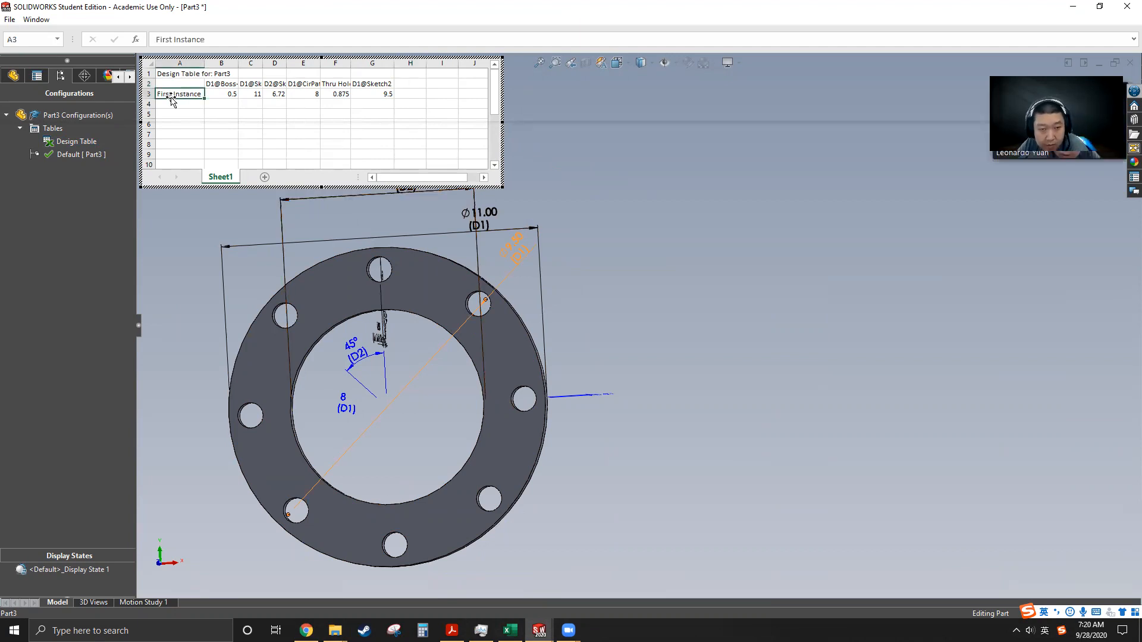
text(6in)
key(Return)
text(8in)
key(Return)
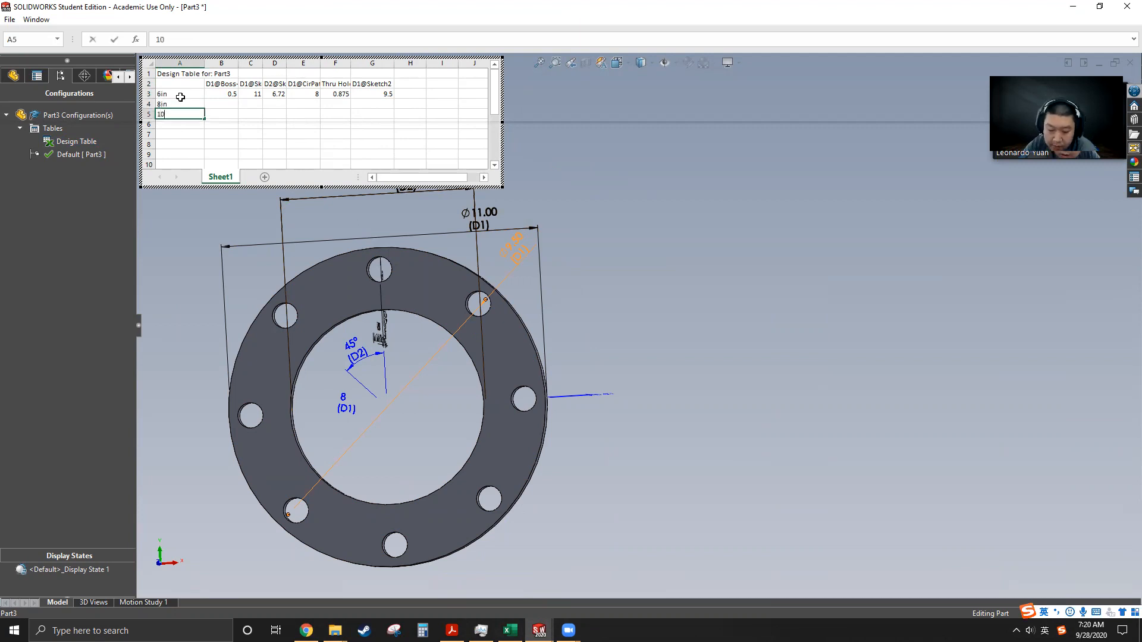
text(10in)
Step: Enter extrusion thicknesses of 0.5 for the 8in row and 0.625 for the 10in row, consulting the flange size chart
click(222, 104)
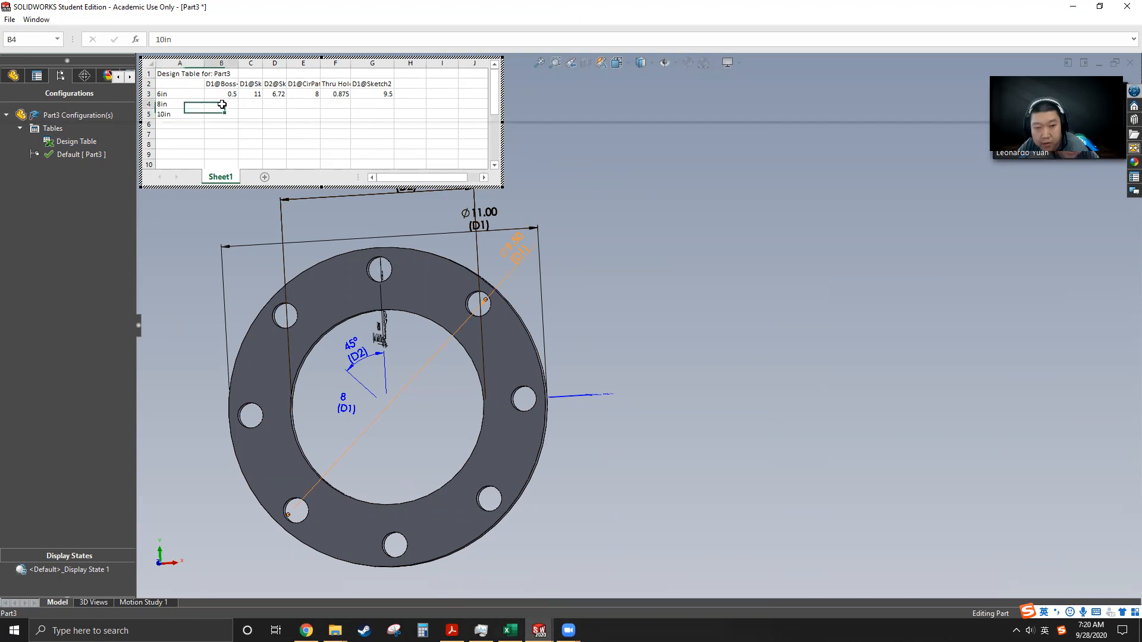
click(305, 631)
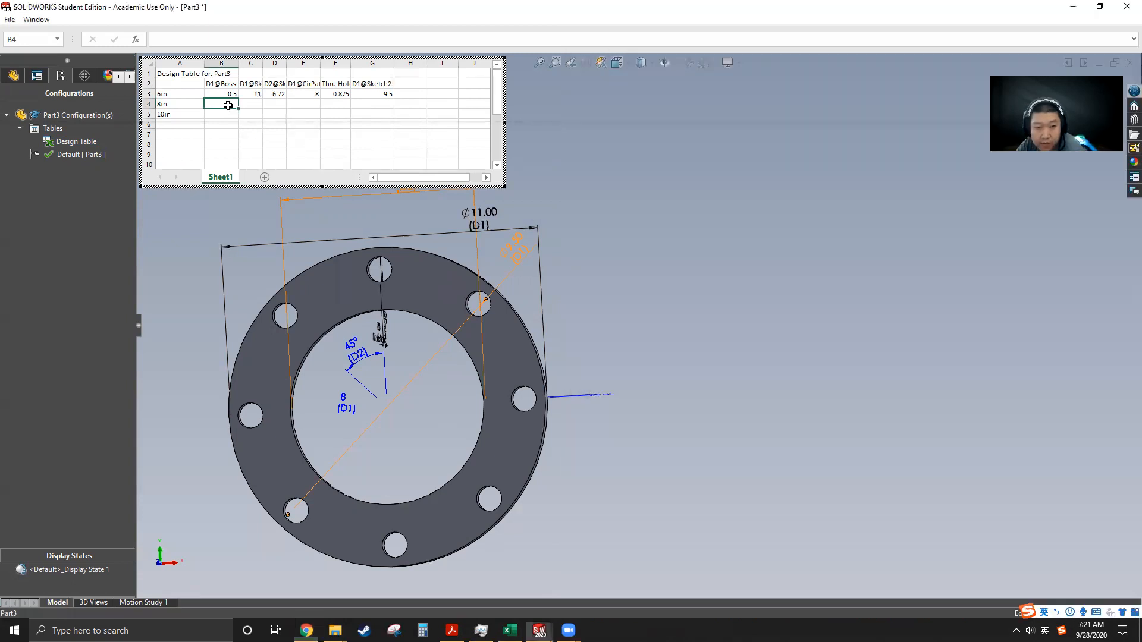
click(229, 105)
key(Return)
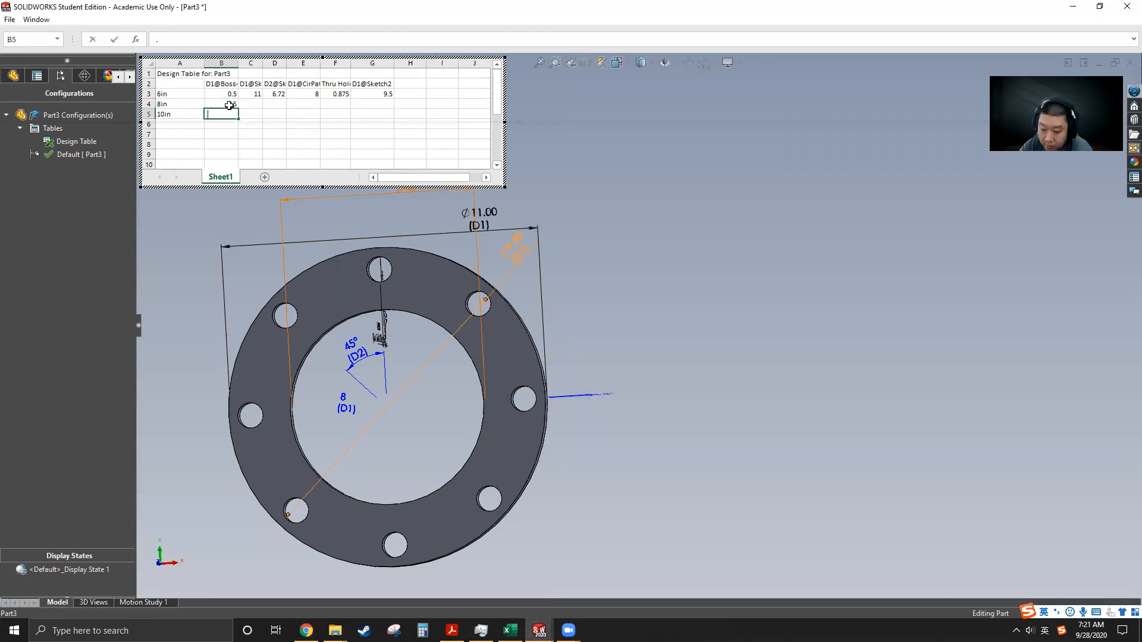
text(.625)
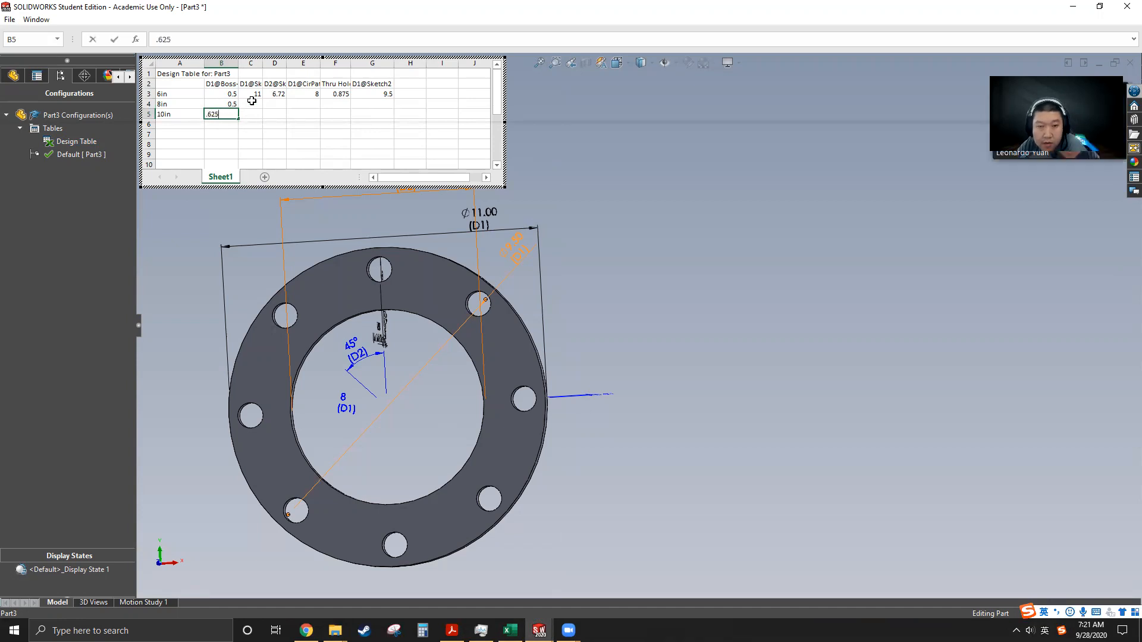
Step: Enter outside diameters of 13.5 for the 8in row and 16 for the 10in row, consulting the flange size chart
click(250, 104)
key(alt+Tab)
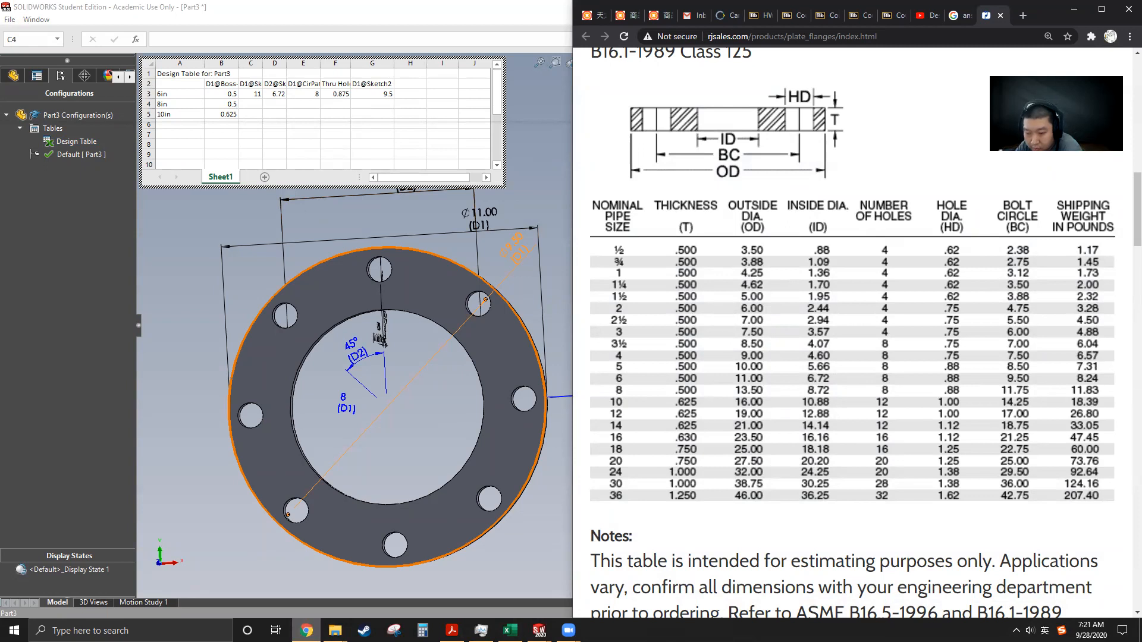
key(alt+Tab)
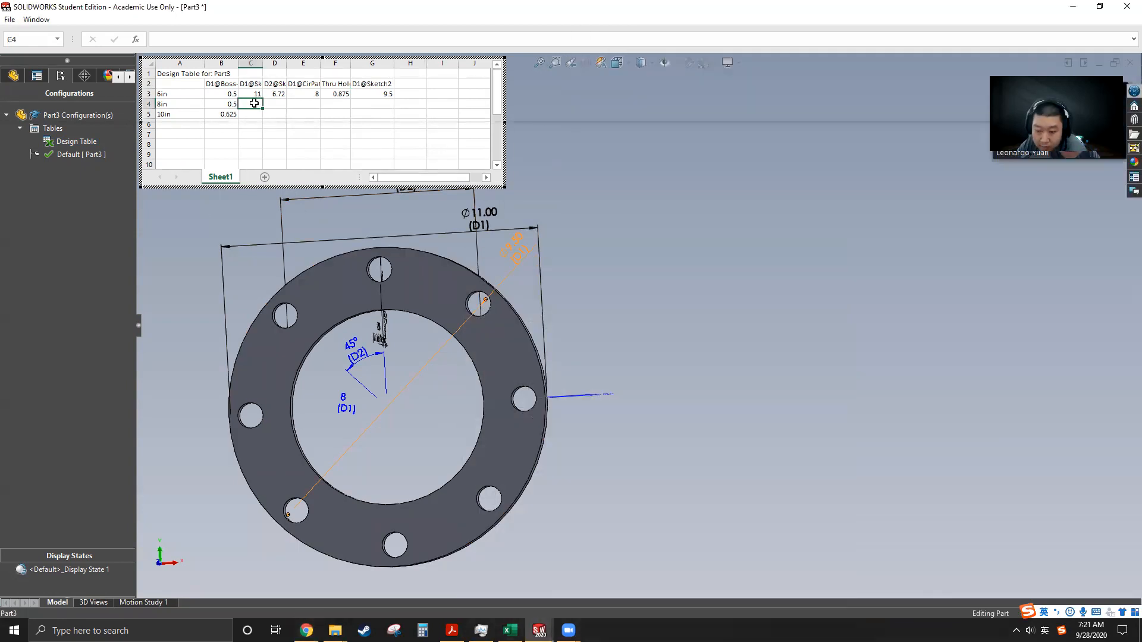
key(Return)
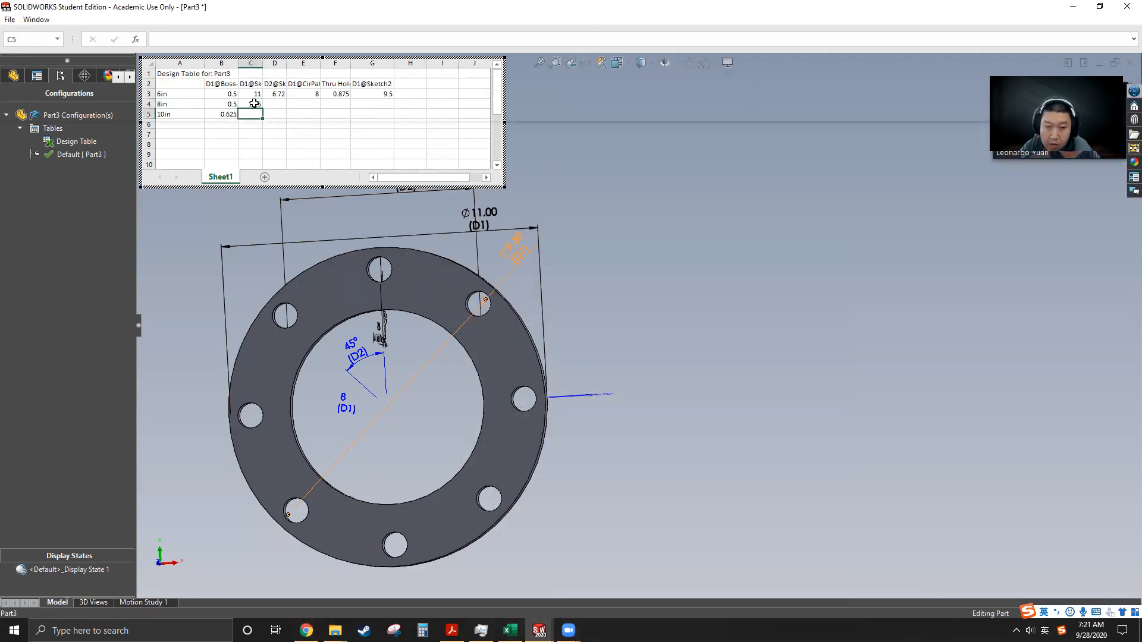
text(16)
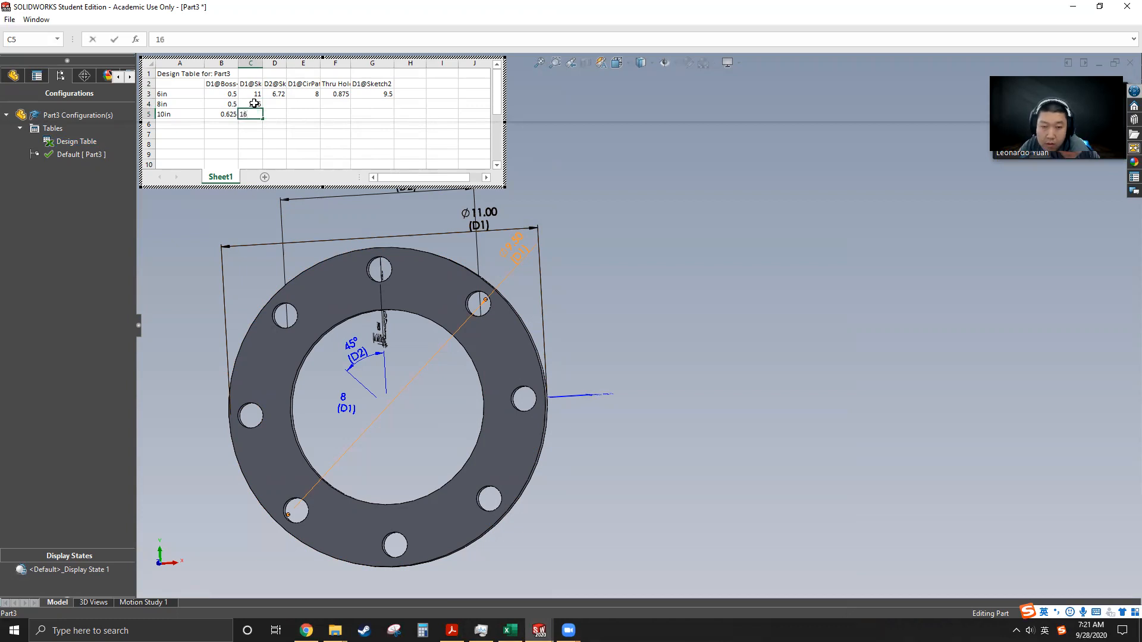
Step: Enter inside diameters from the flange chart in the design table: 8.72 for the 8in row and 10.88 for the 10in row
click(306, 631)
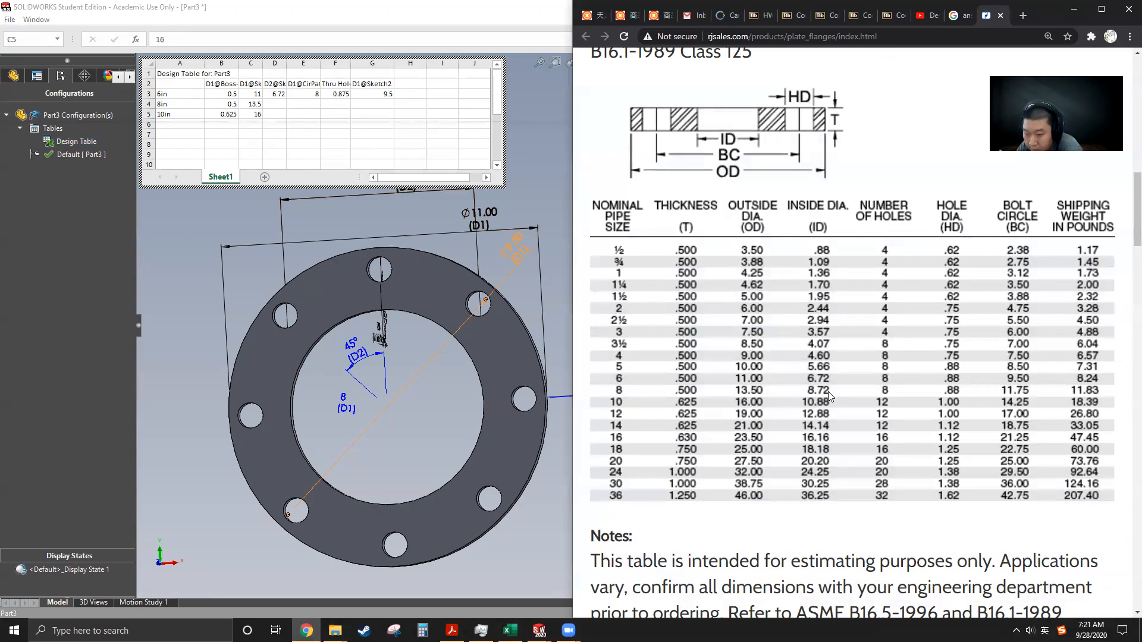
click(275, 104)
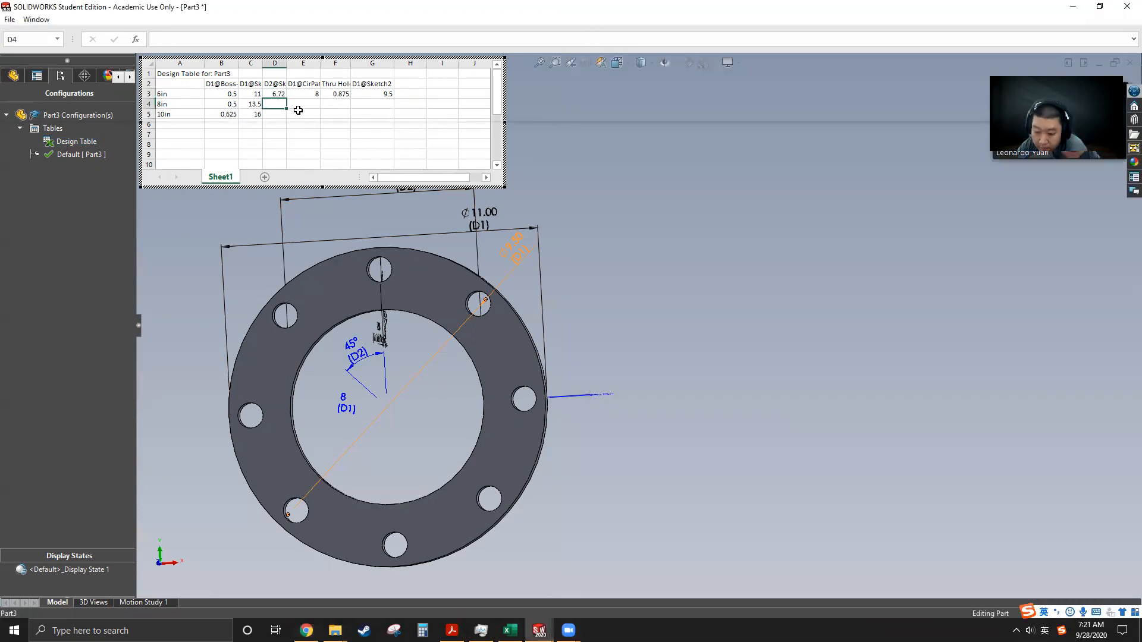
text(8.72)
key(Return)
text(10.88)
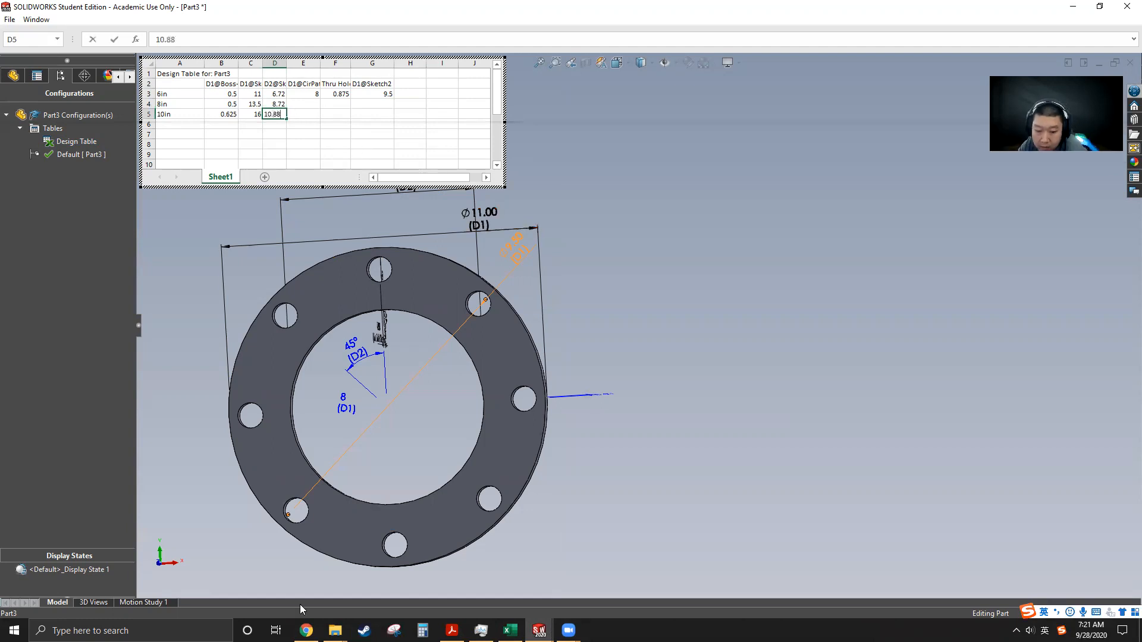
Step: Look up the number of holes in the chart and enter 8 for the 8in row and 12 for the 10in row
click(306, 630)
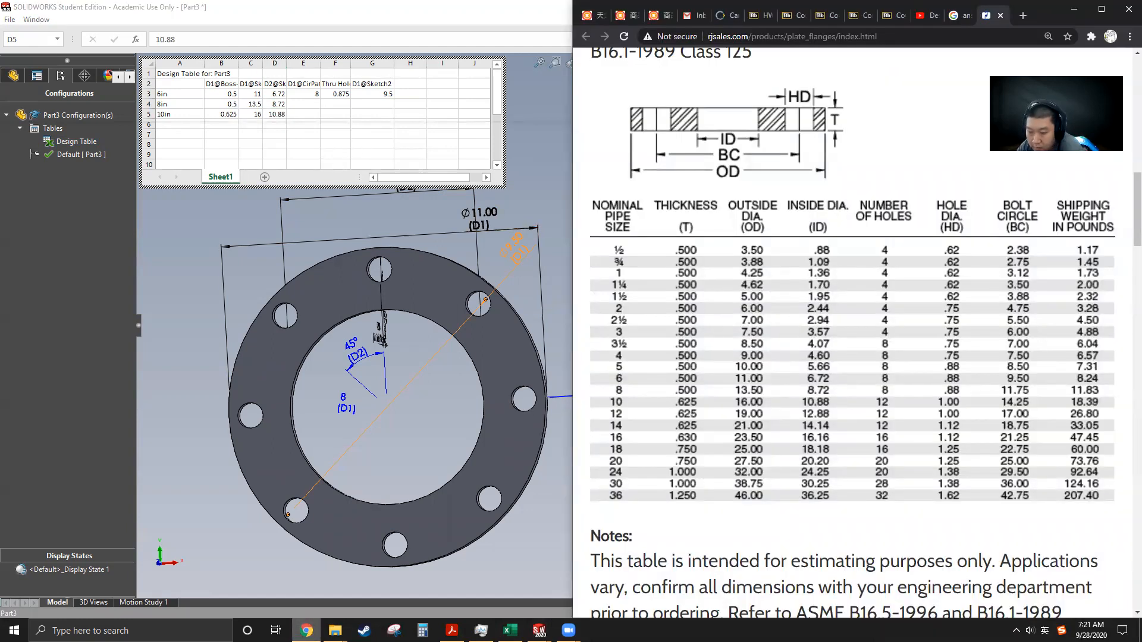
click(310, 105)
text(8)
key(Return)
text(12)
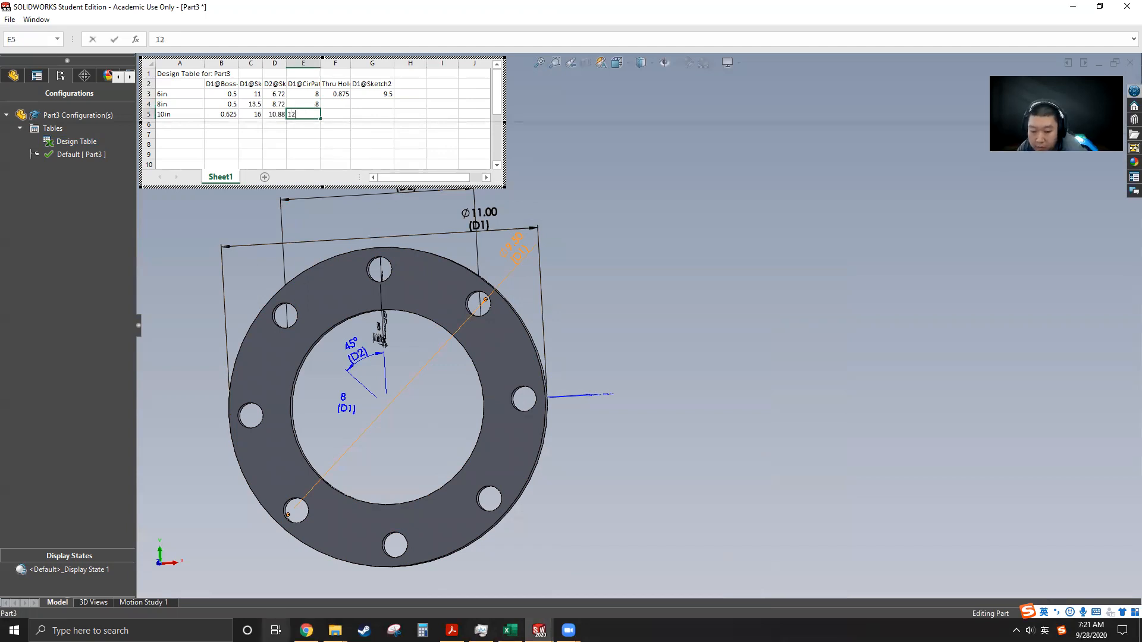
Step: Fill in the bolt hole diameters from the chart, 0.875 for the 8in row and 1 for the 10in row
click(306, 631)
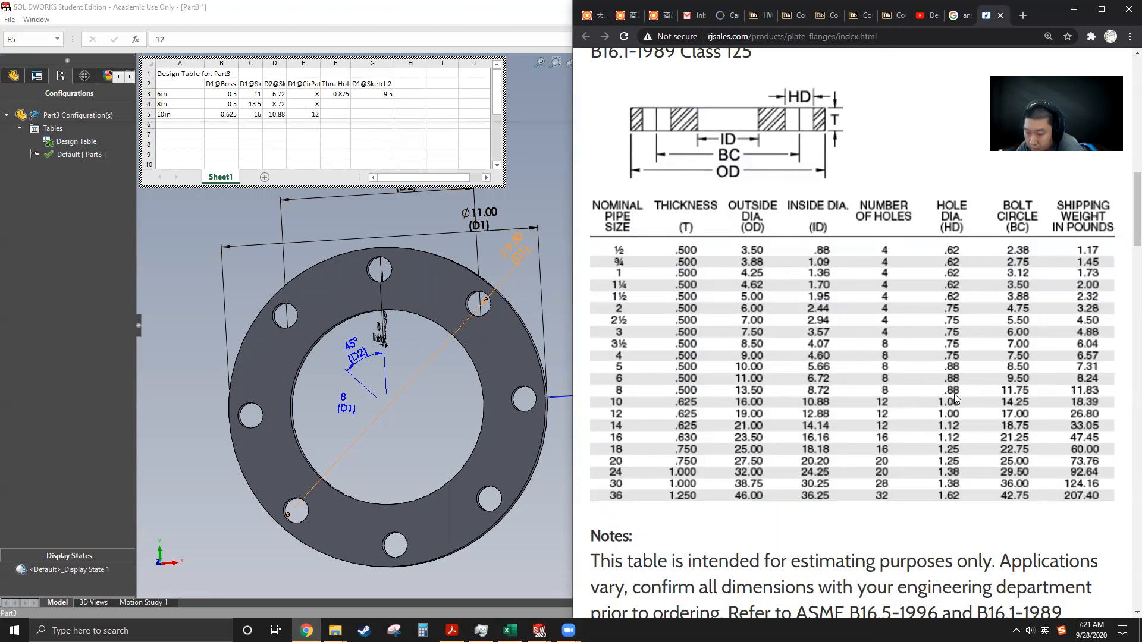
click(339, 104)
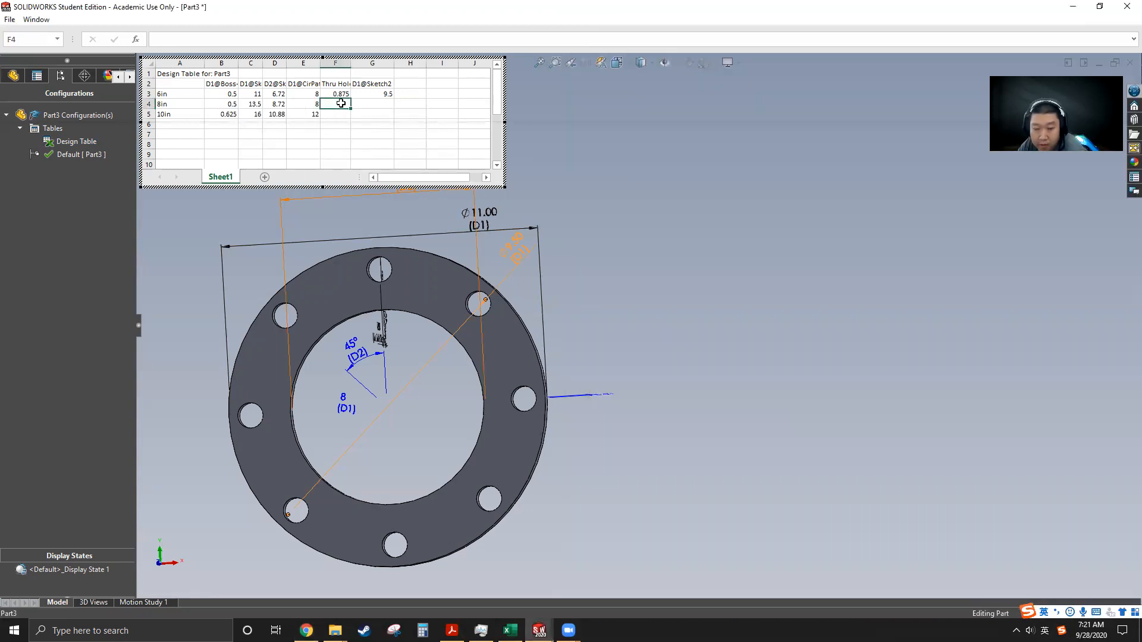
key(Return)
key(Tab)
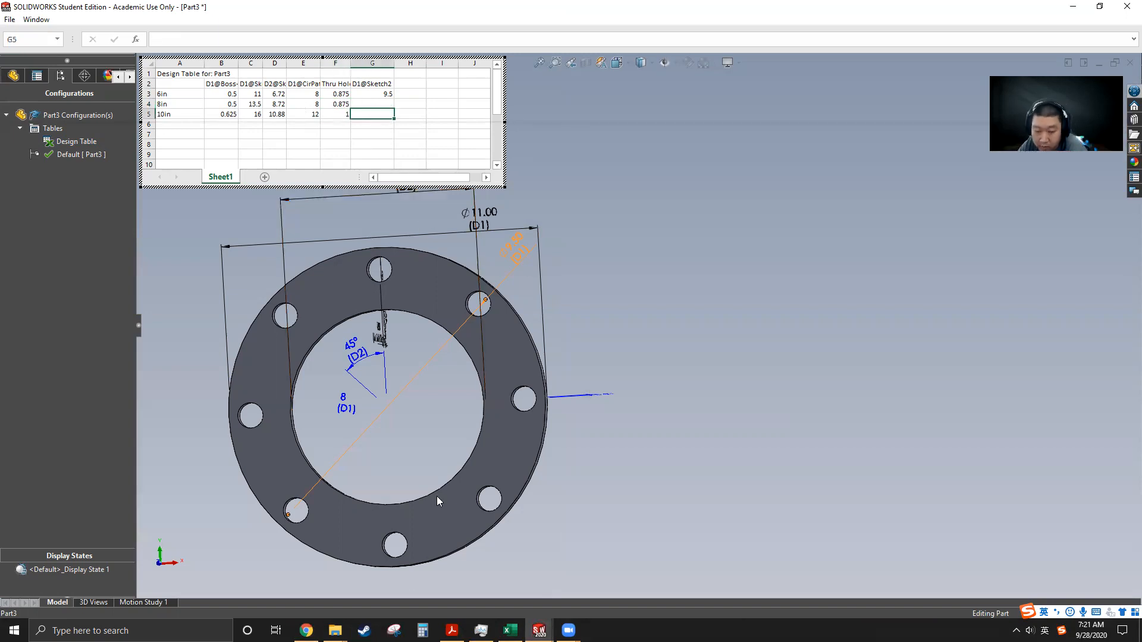
Step: Enter bolt circle diameters from the chart, 11.75 for the 8in row and 14.25 for the 10in row
click(306, 631)
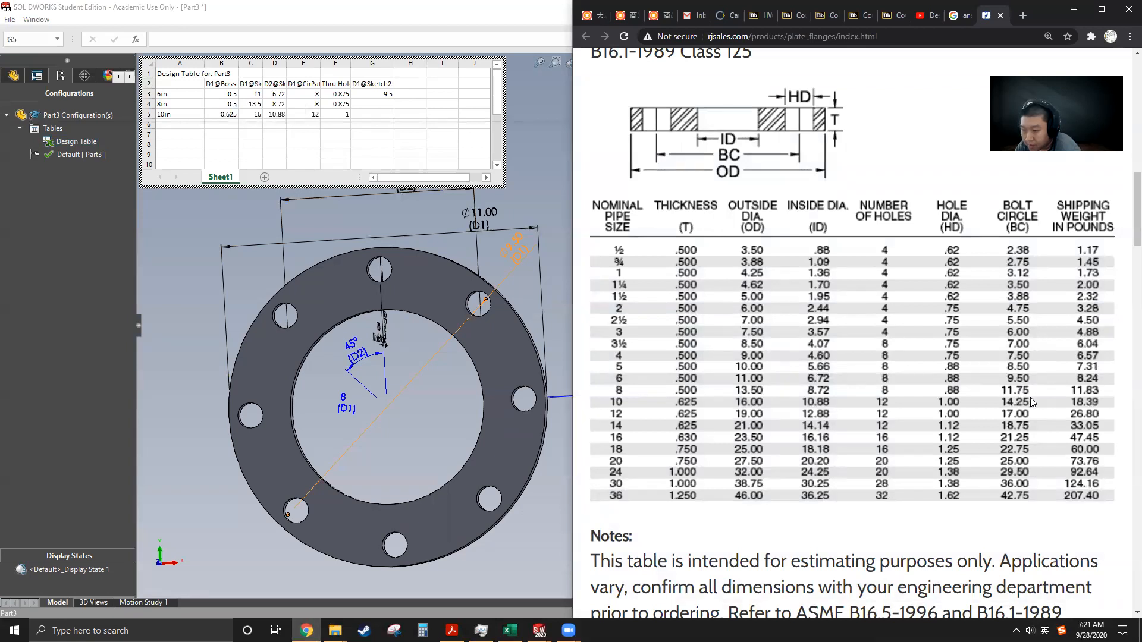
click(377, 103)
click(377, 103)
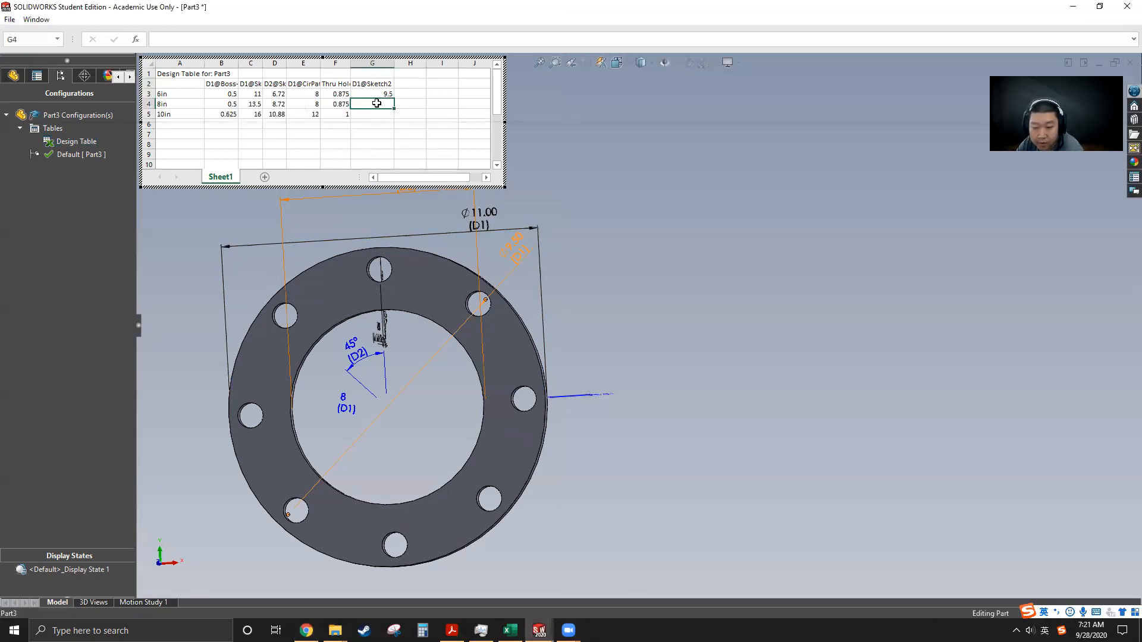
text(11.75)
key(Return)
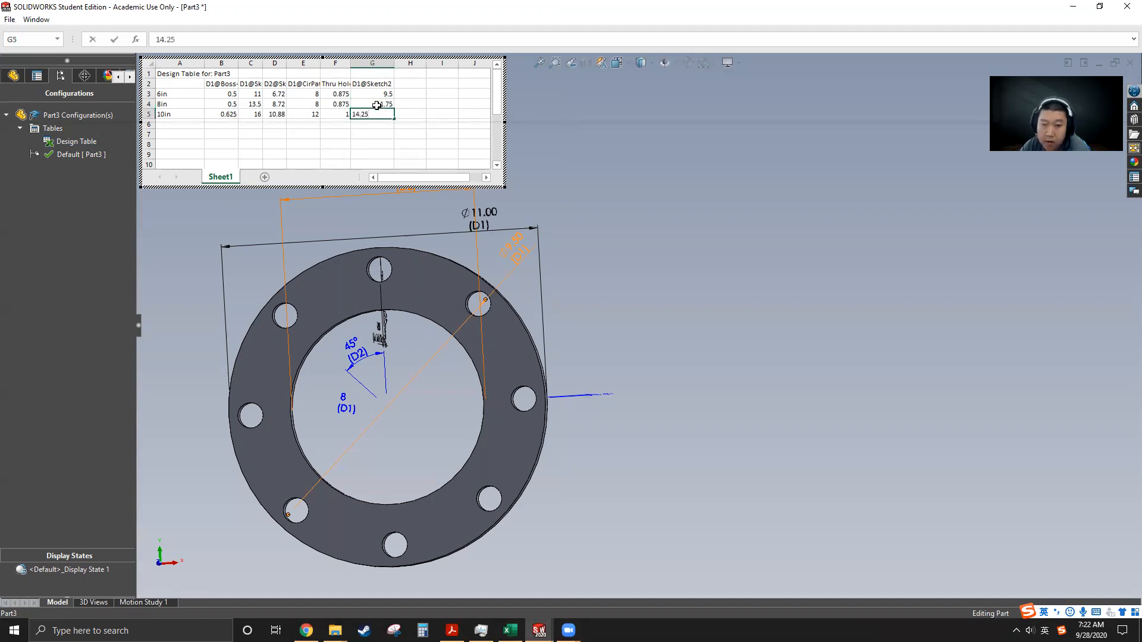
click(424, 133)
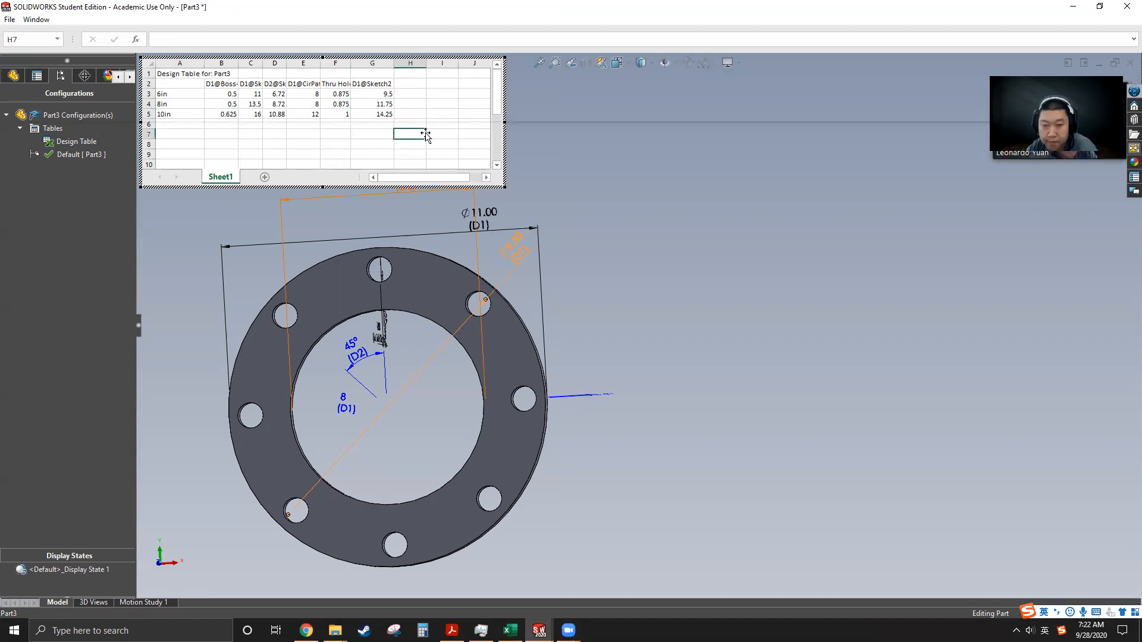
Step: Close the design table to generate its configurations, and activate the 6in configuration to inspect the flange
click(778, 309)
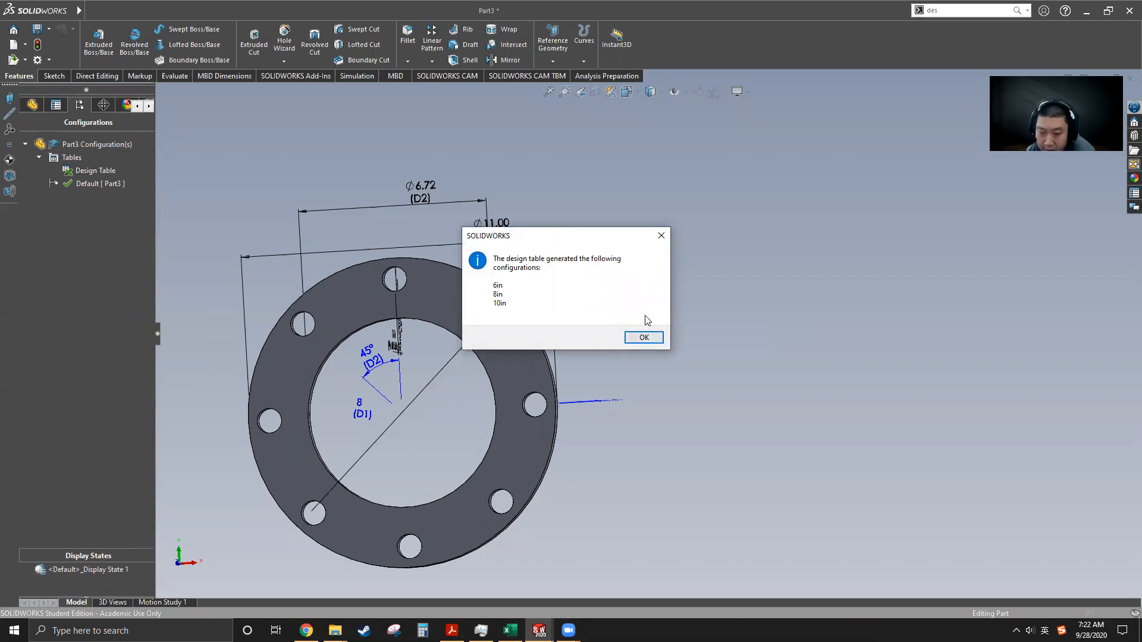
click(648, 337)
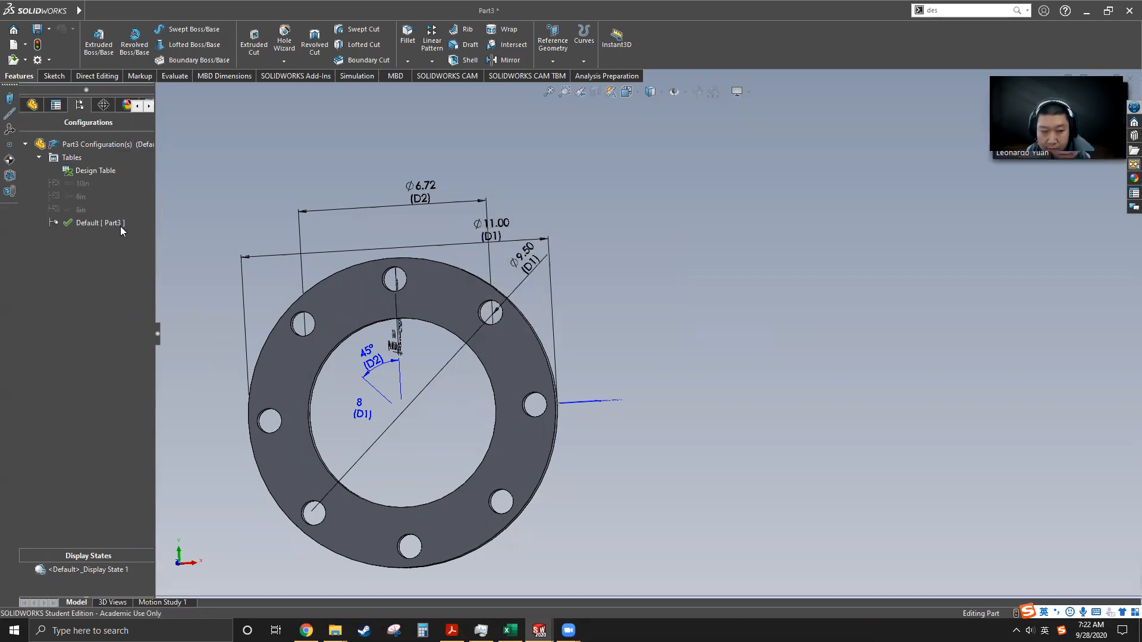
double_click(59, 198)
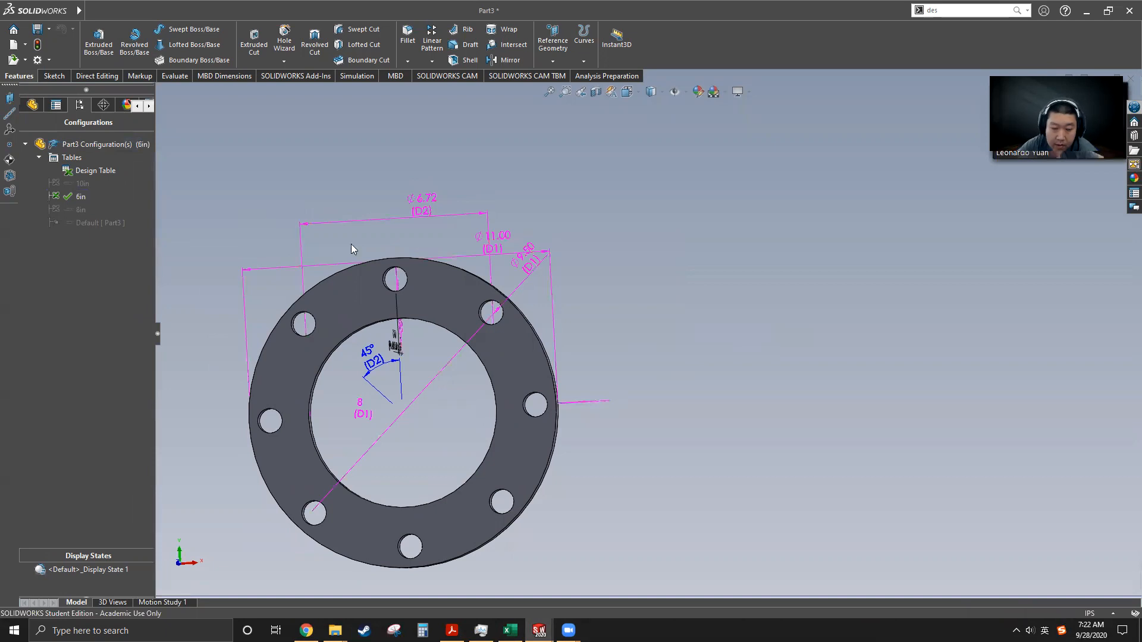
scroll(722, 280, up, 3)
scroll(515, 419, down, 3)
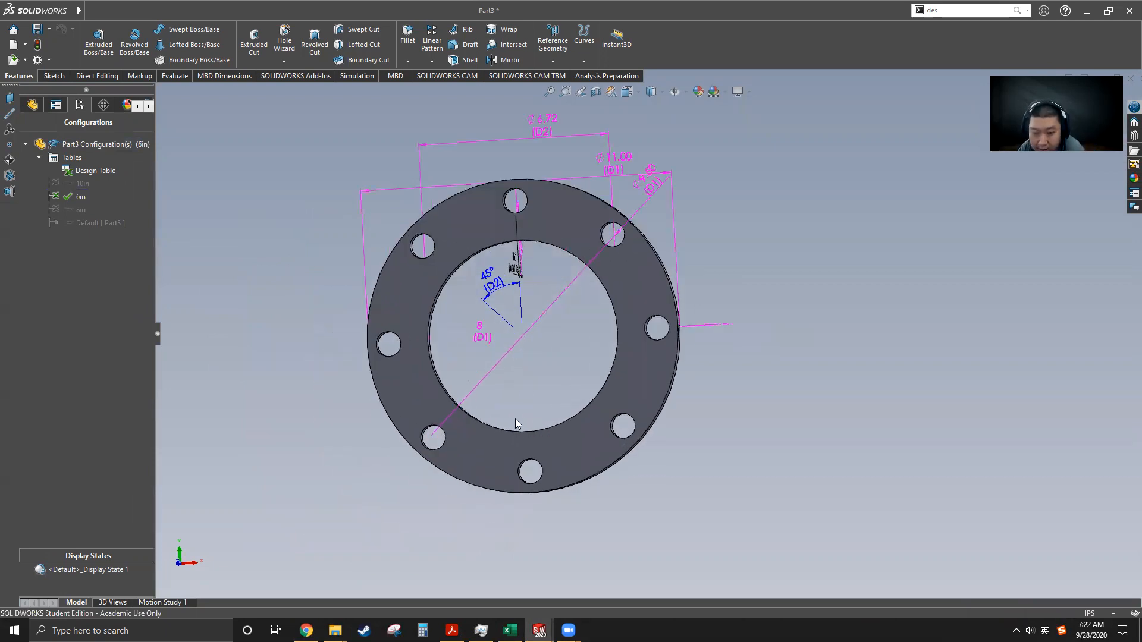
middle_drag(637, 374, 584, 398)
drag(583, 399, 582, 405)
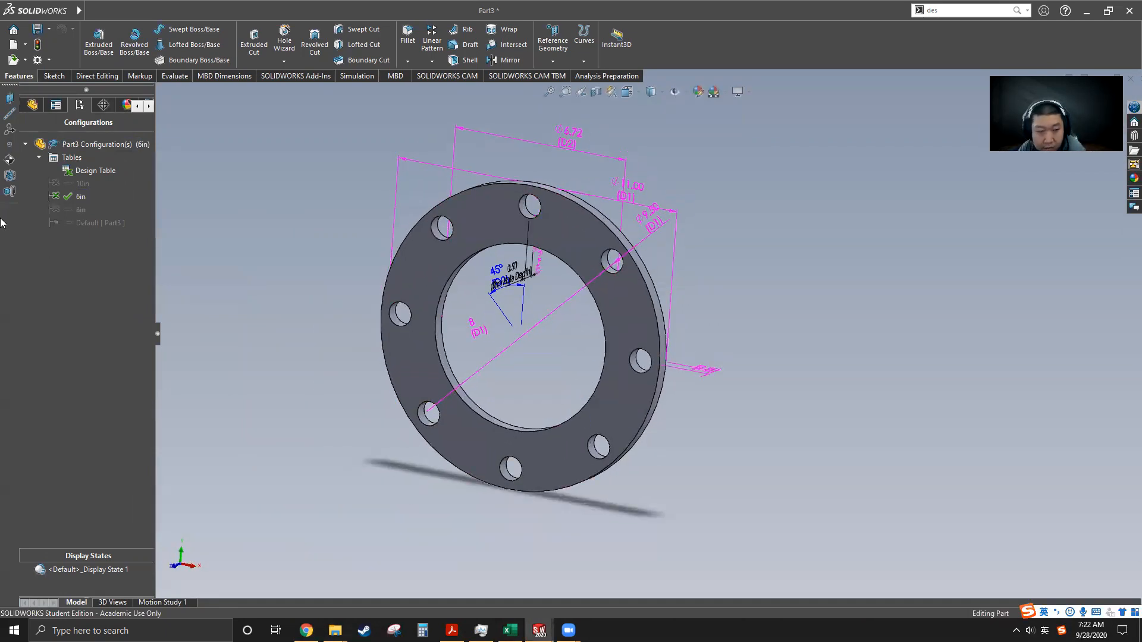
Step: Switch between the 8in, 6in and 10in configurations to compare the flange geometry, finishing on 10in
double_click(64, 210)
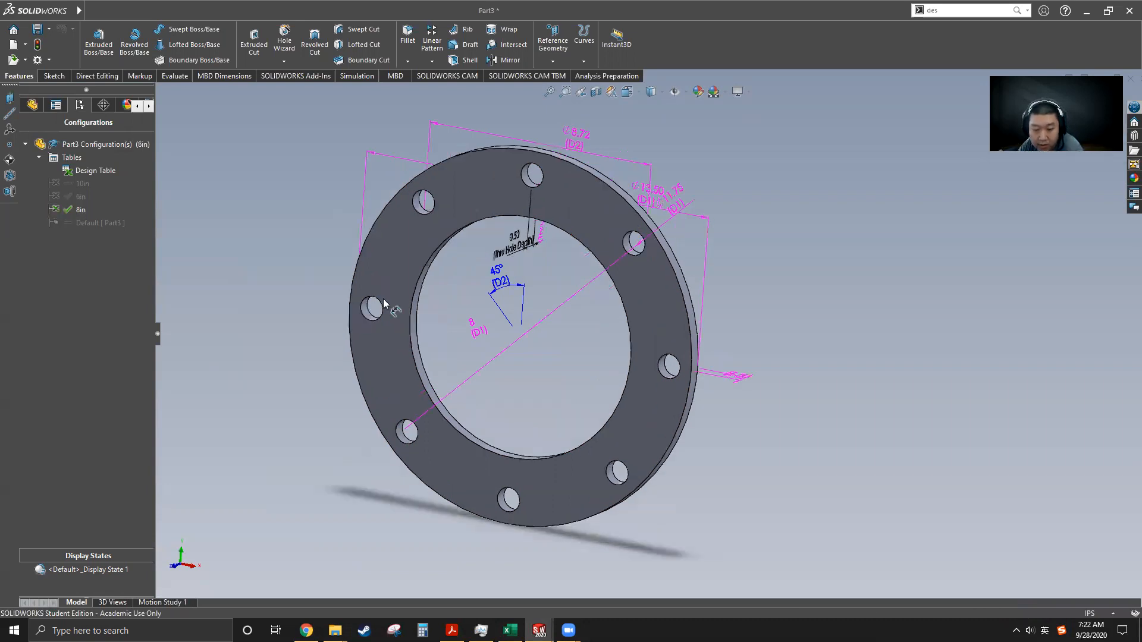
key(z)
scroll(611, 322, down, 3)
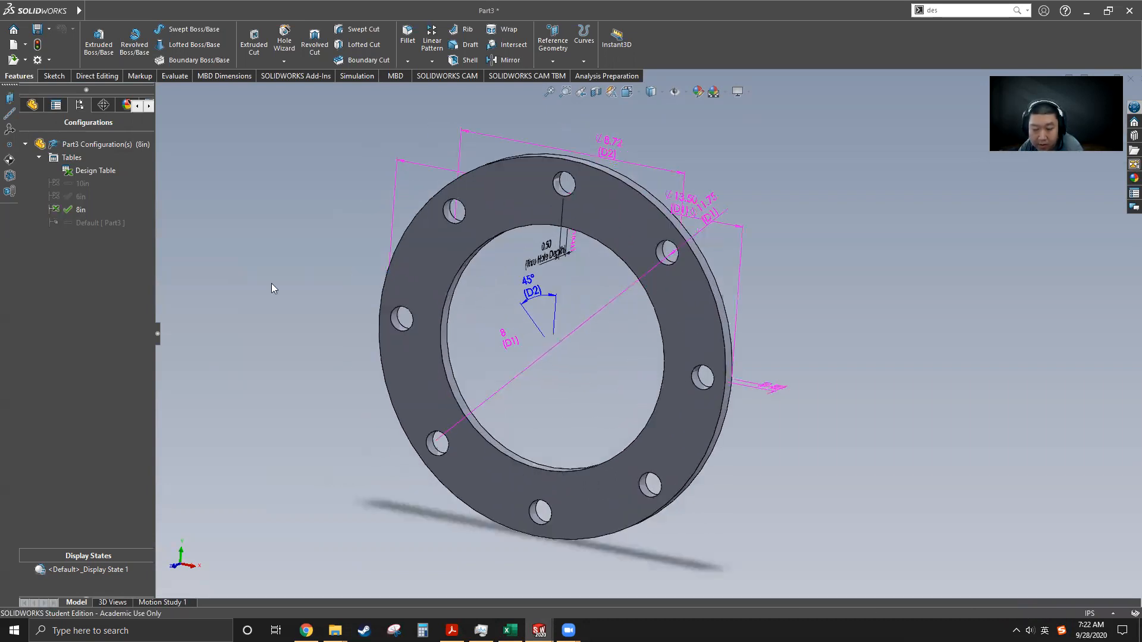
double_click(73, 199)
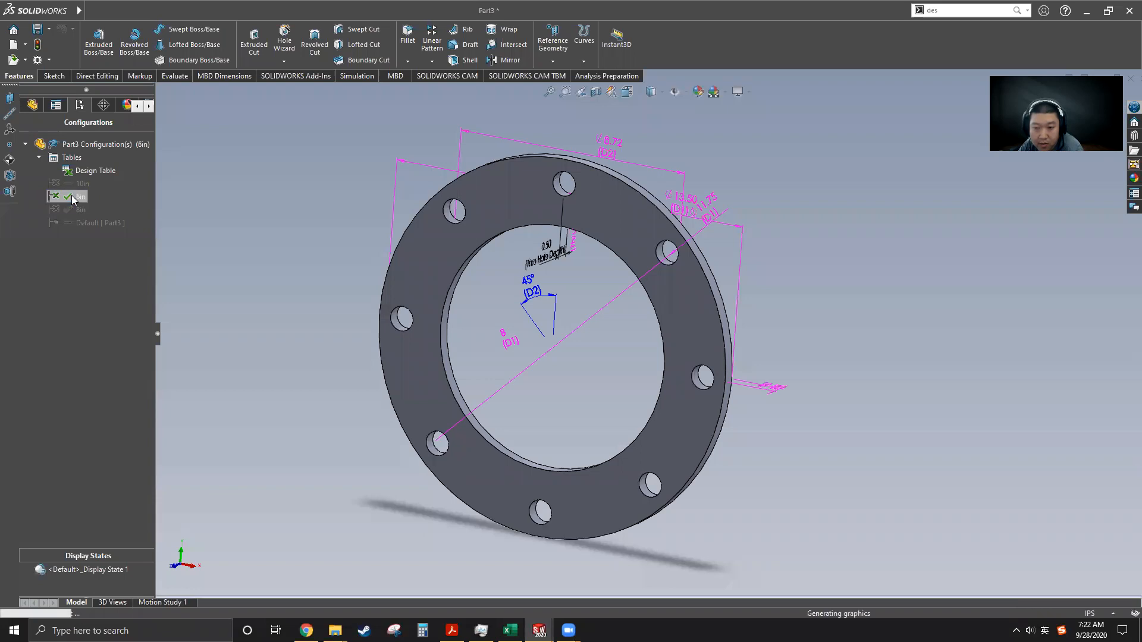
double_click(79, 209)
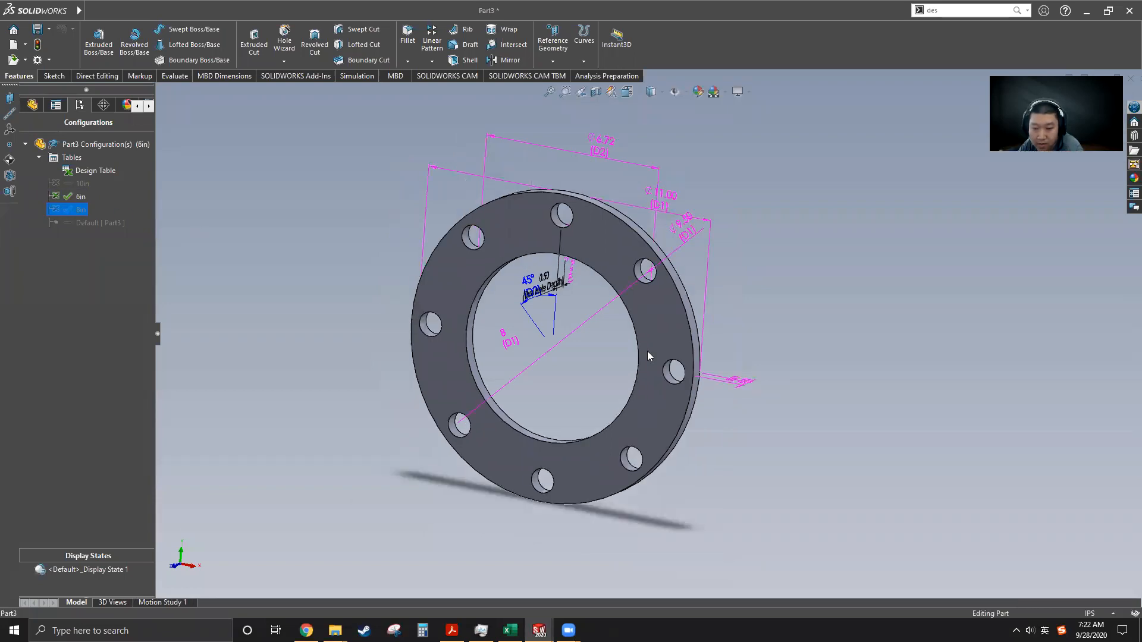
double_click(68, 188)
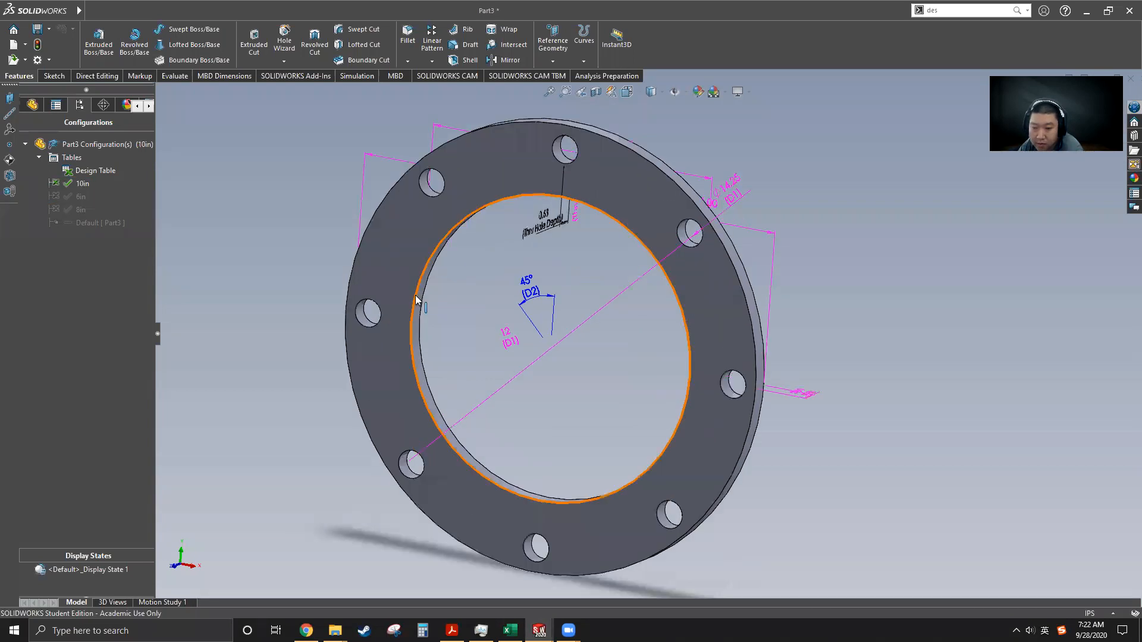
scroll(416, 297, up, 3)
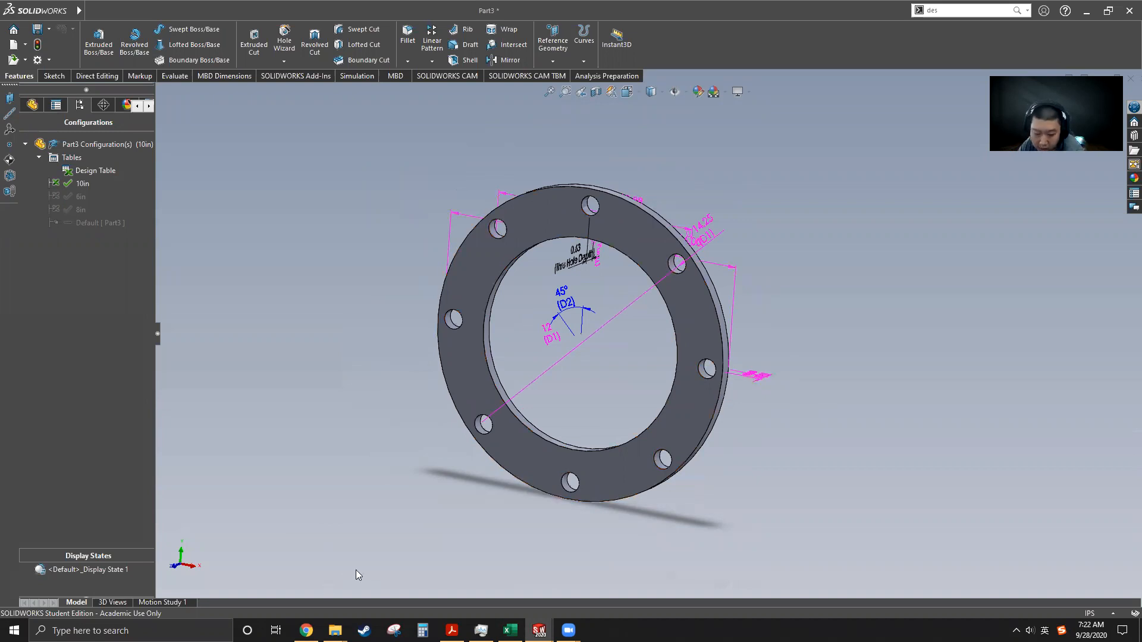
Step: Check the flange chart and reopen the design table for editing without adding the $PARTNUMBER parameter
click(306, 630)
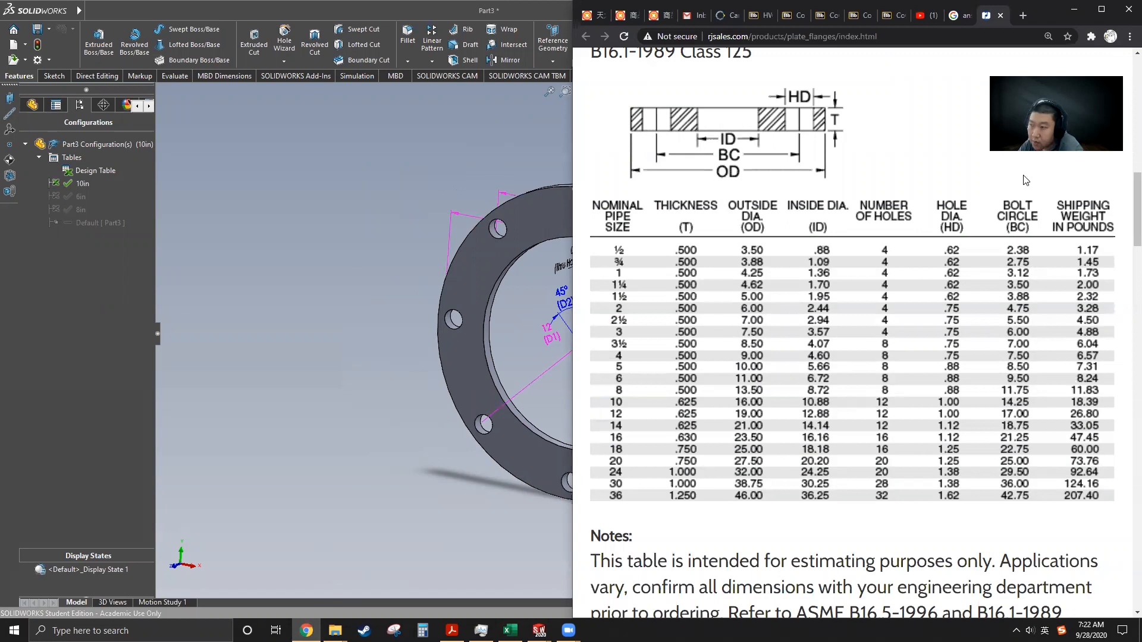
click(1073, 9)
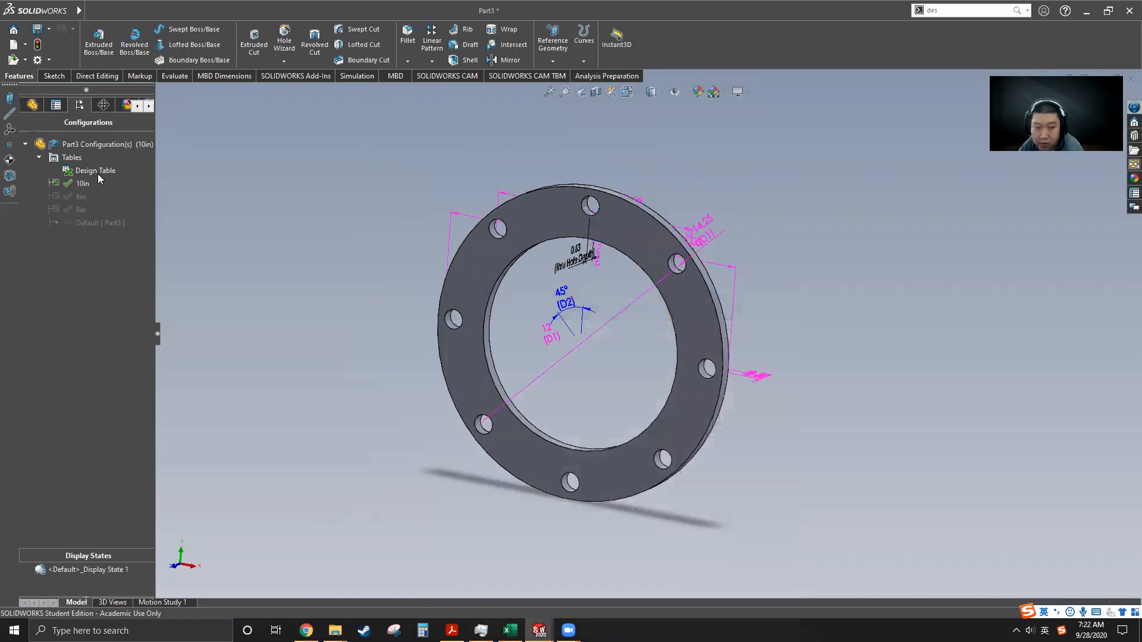
right_click(100, 172)
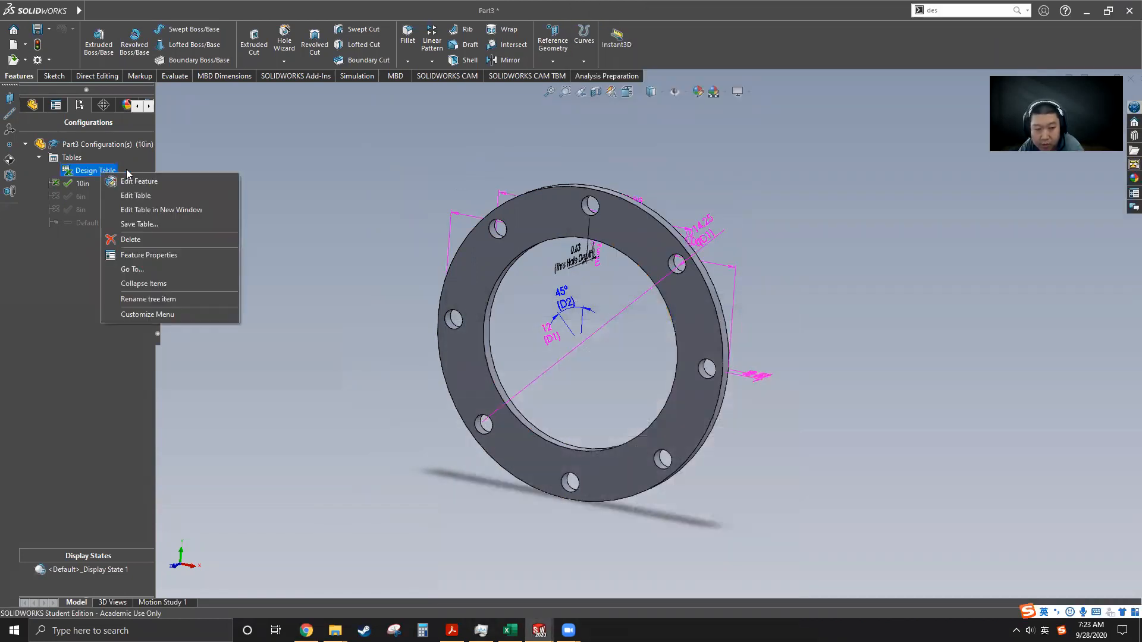
click(141, 196)
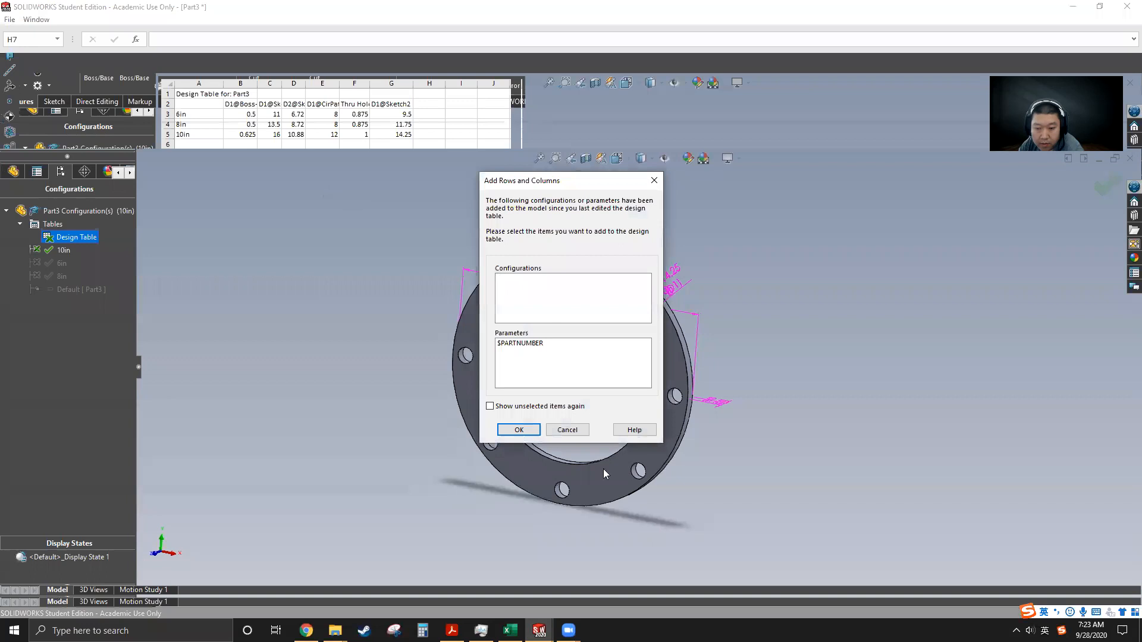
click(530, 434)
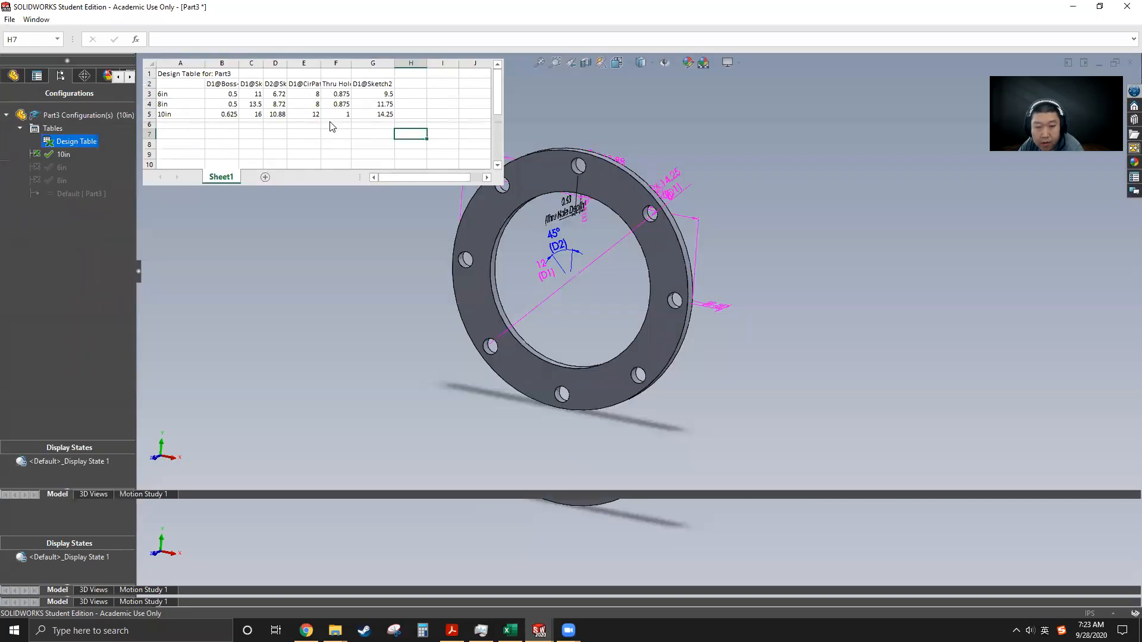
Step: Add the circular pattern's 45° spacing angle to the design table as a new parameter column after the bolt circle diameter
click(301, 113)
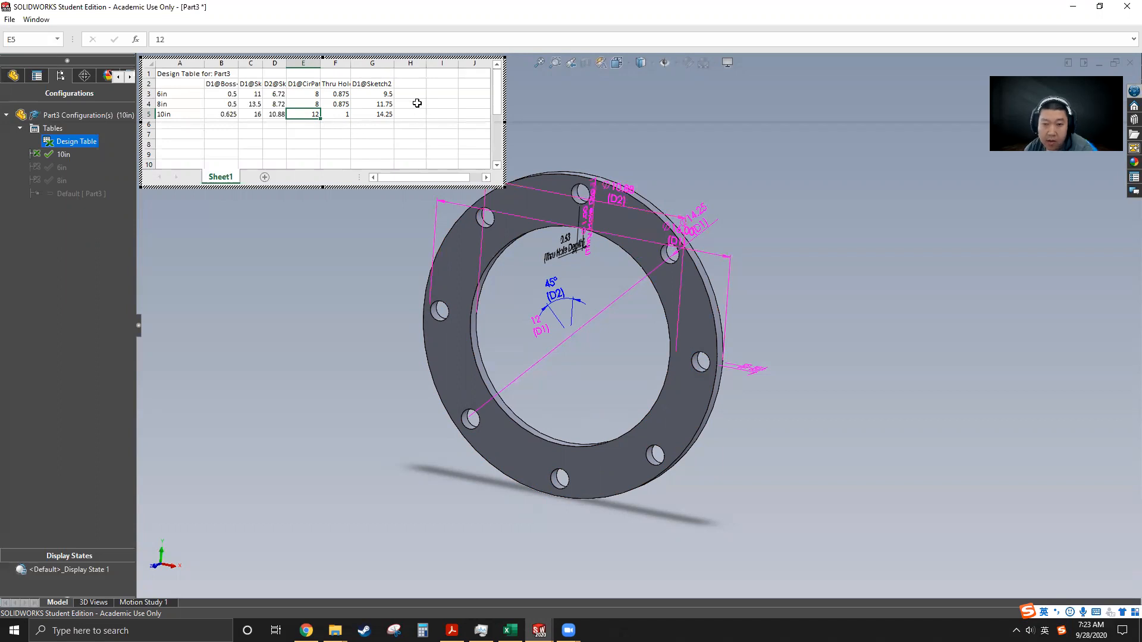
click(413, 84)
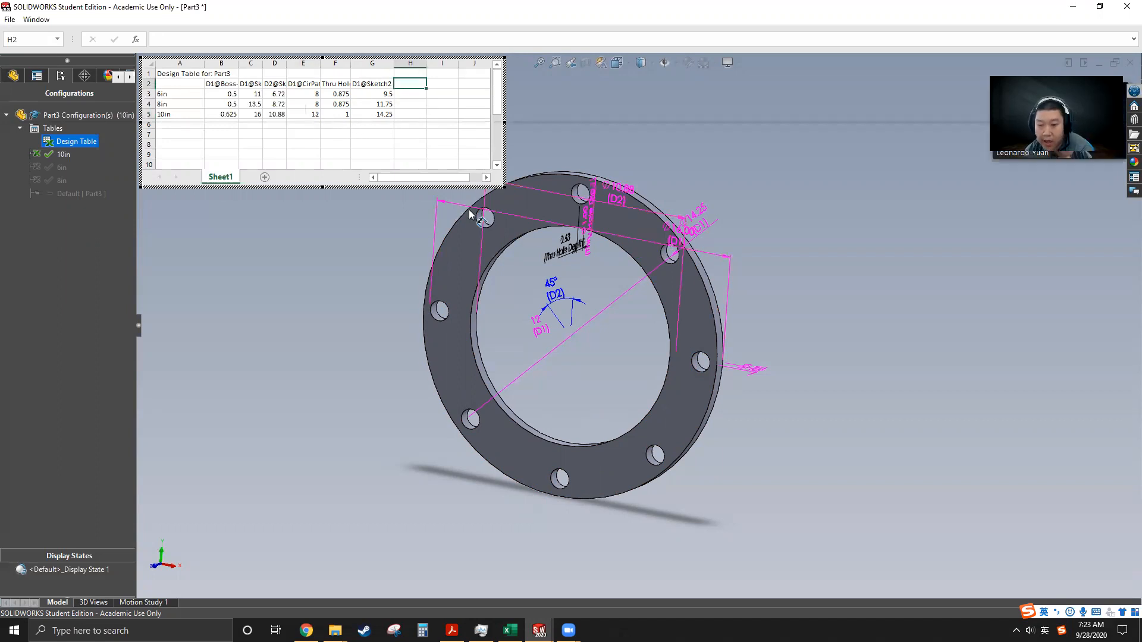
double_click(552, 284)
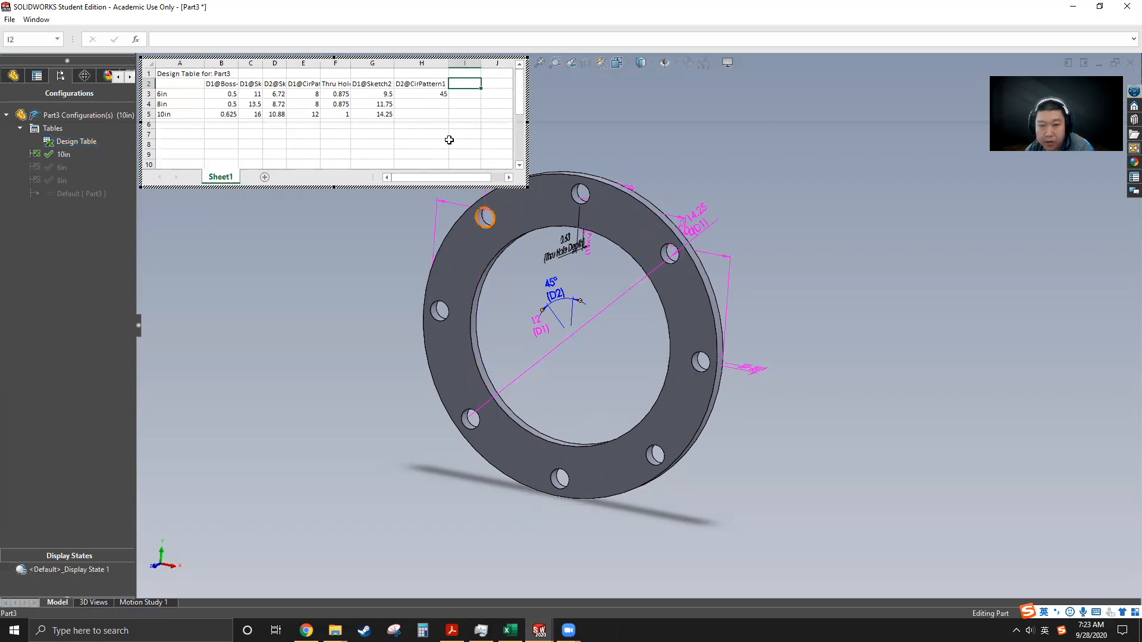
Step: Set the pattern spacing angle to 45 for 8in and 30 for 10in in the design table, and close the table to update the part
click(424, 105)
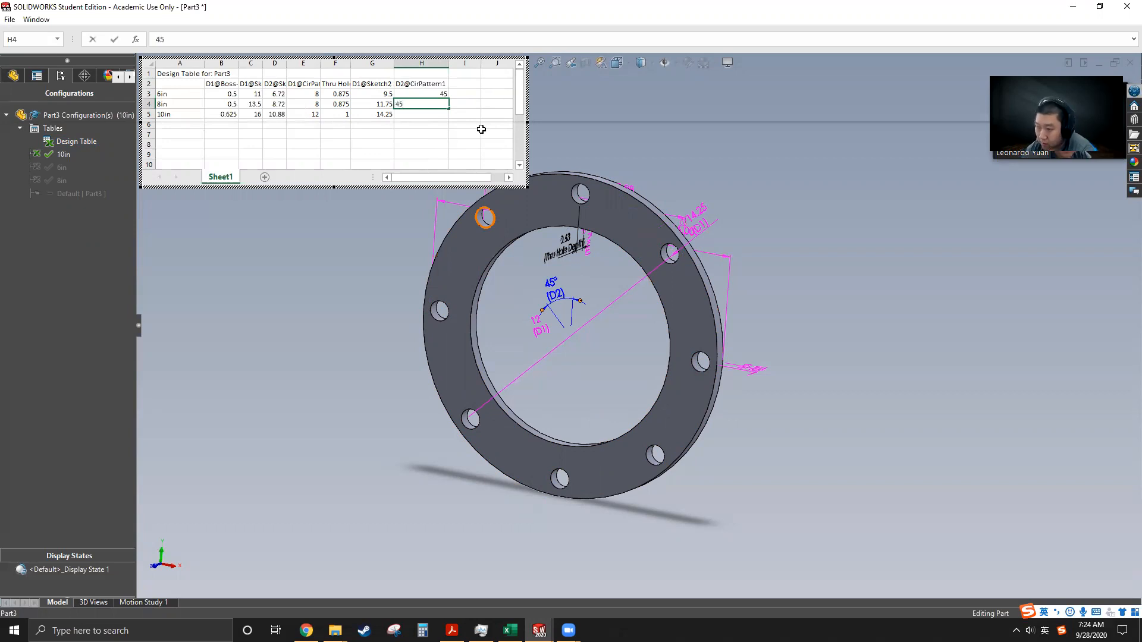
key(Return)
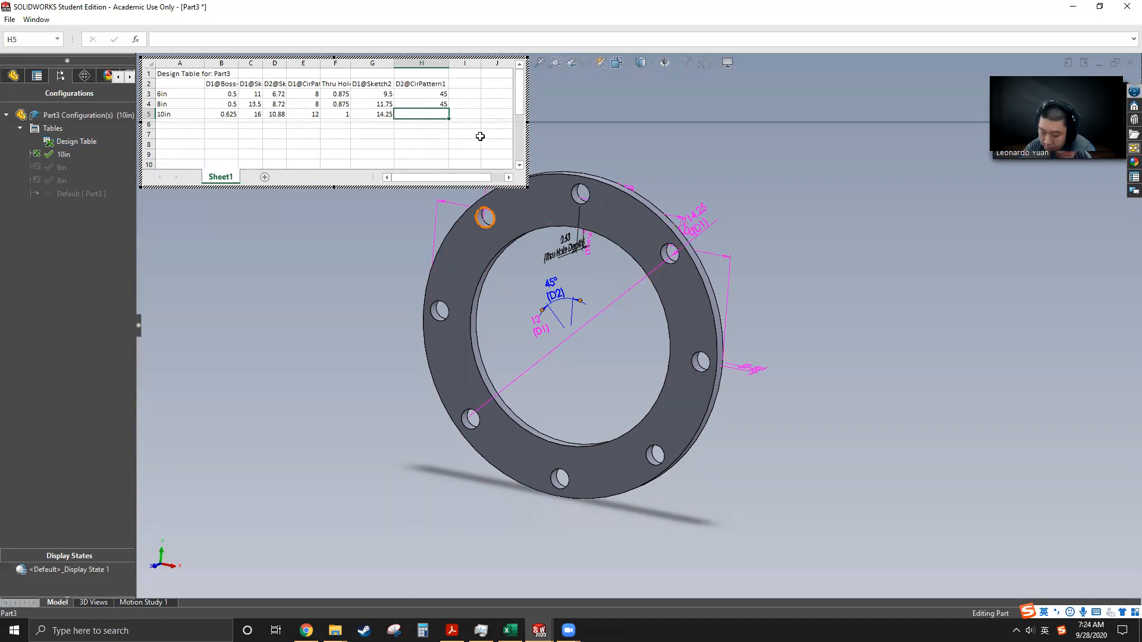
text(30)
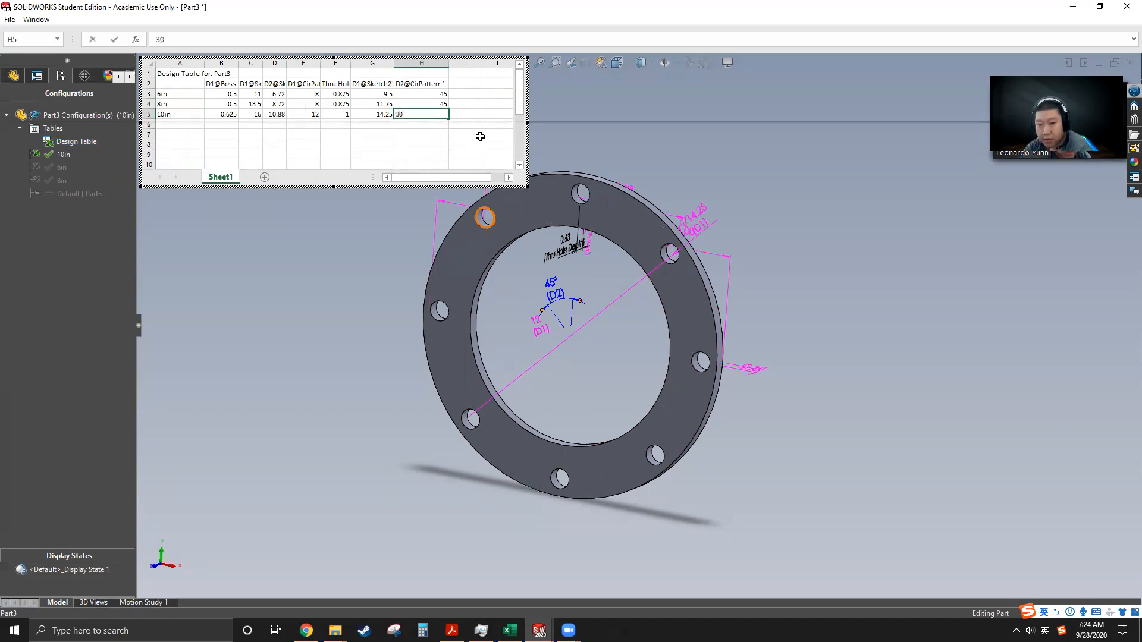
click(480, 136)
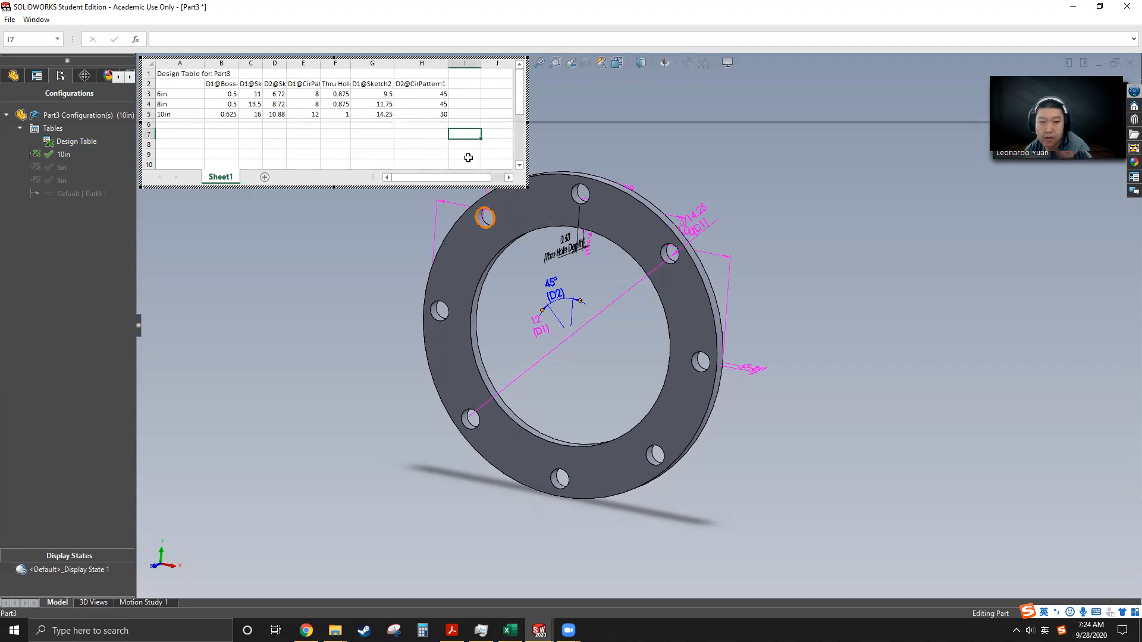
click(323, 319)
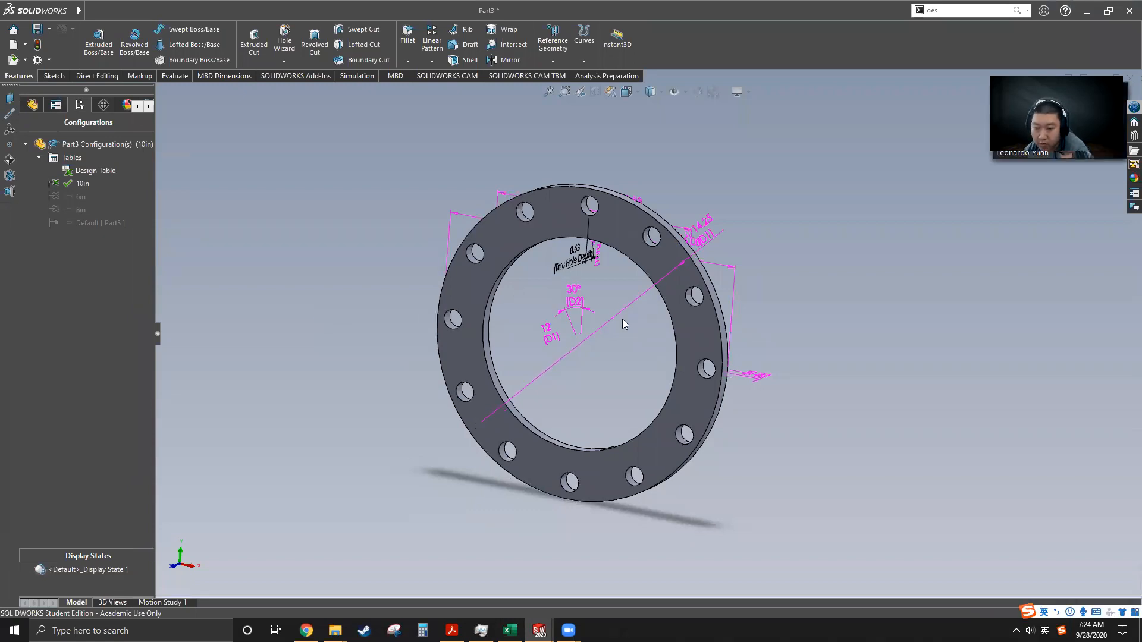
Step: Rebuild the part and switch between the 6in, 8in and 10in configurations to check the bolt hole spacing, finishing on 10in
middle_drag(600, 369, 651, 337)
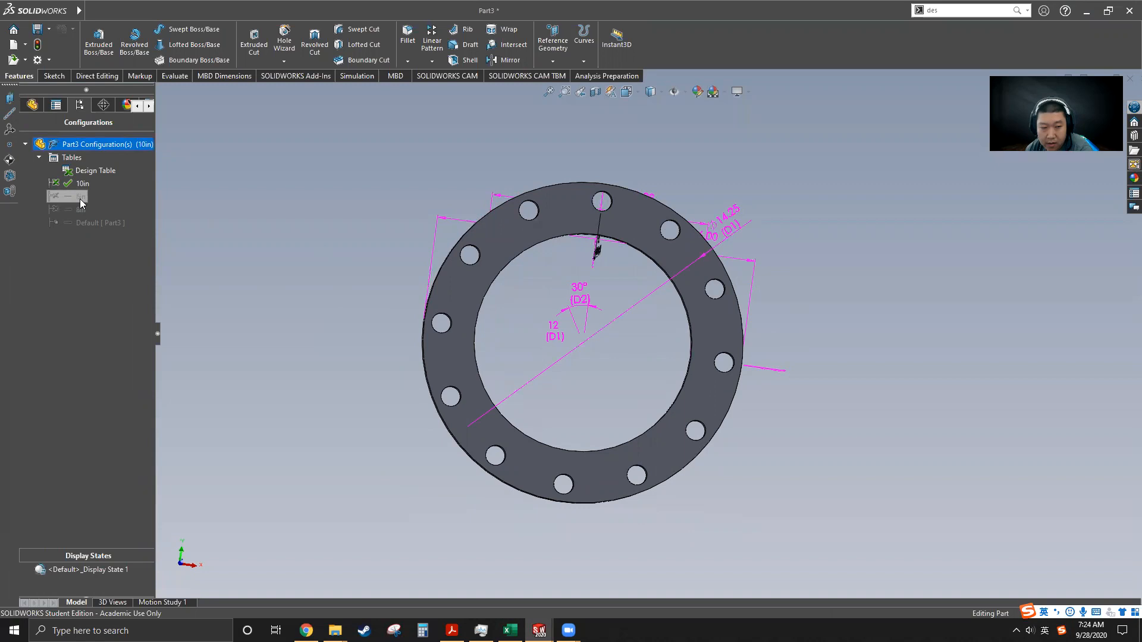
double_click(58, 196)
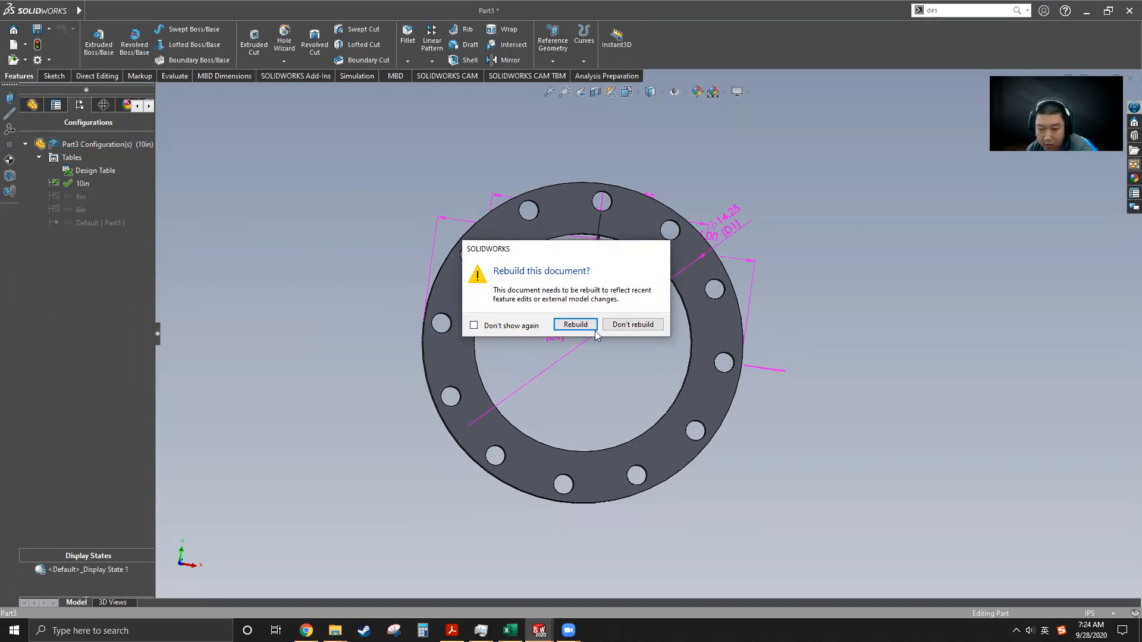
click(574, 325)
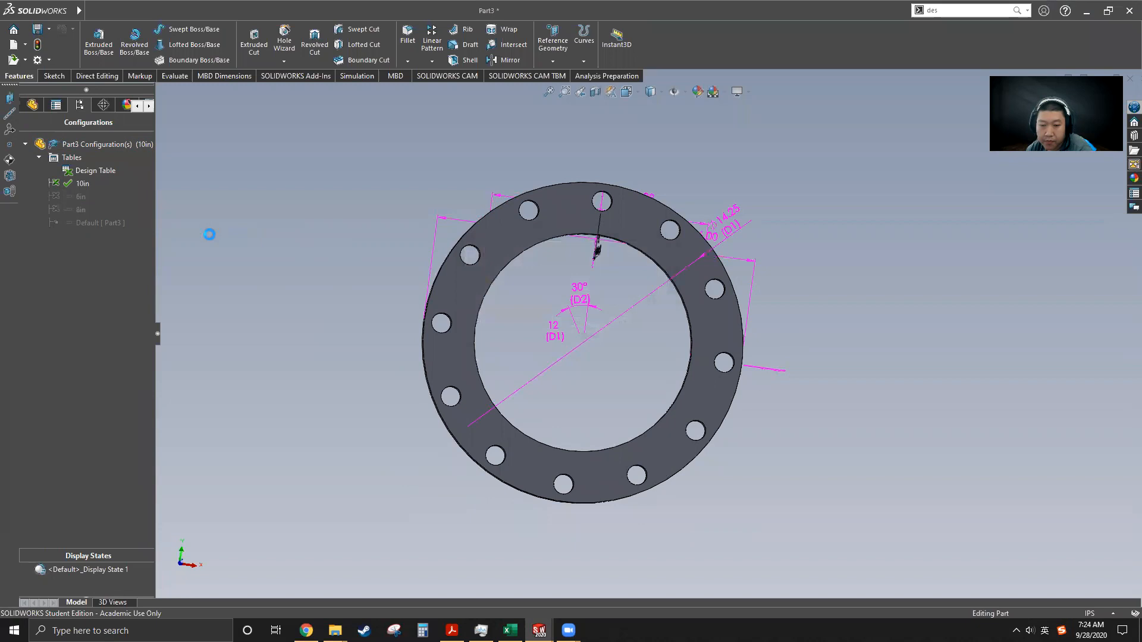
double_click(56, 196)
double_click(78, 209)
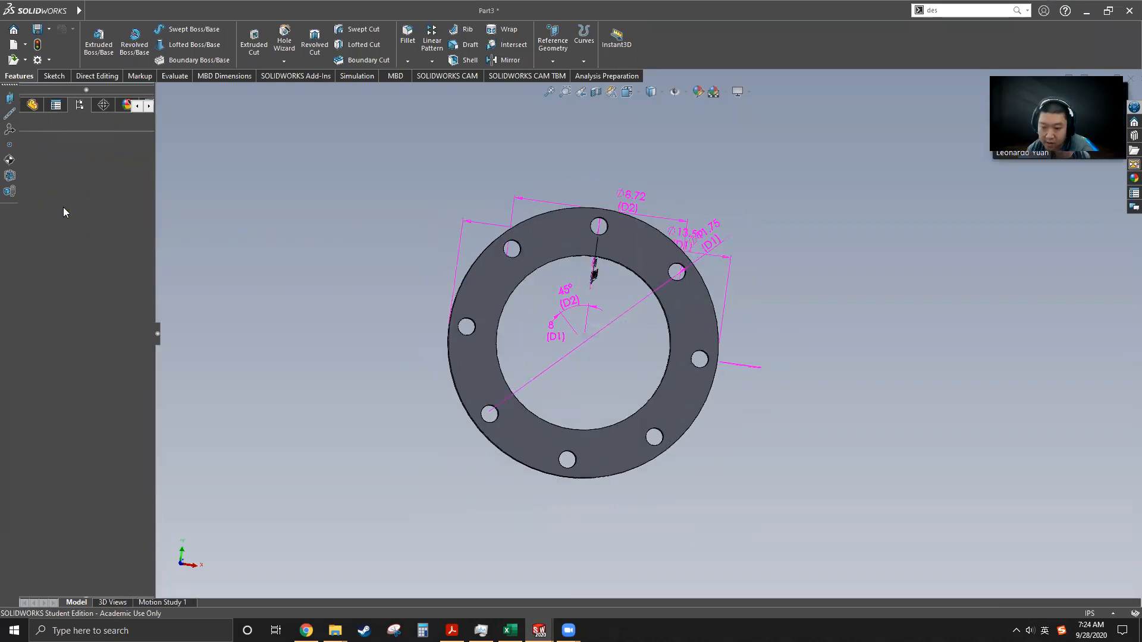
double_click(72, 195)
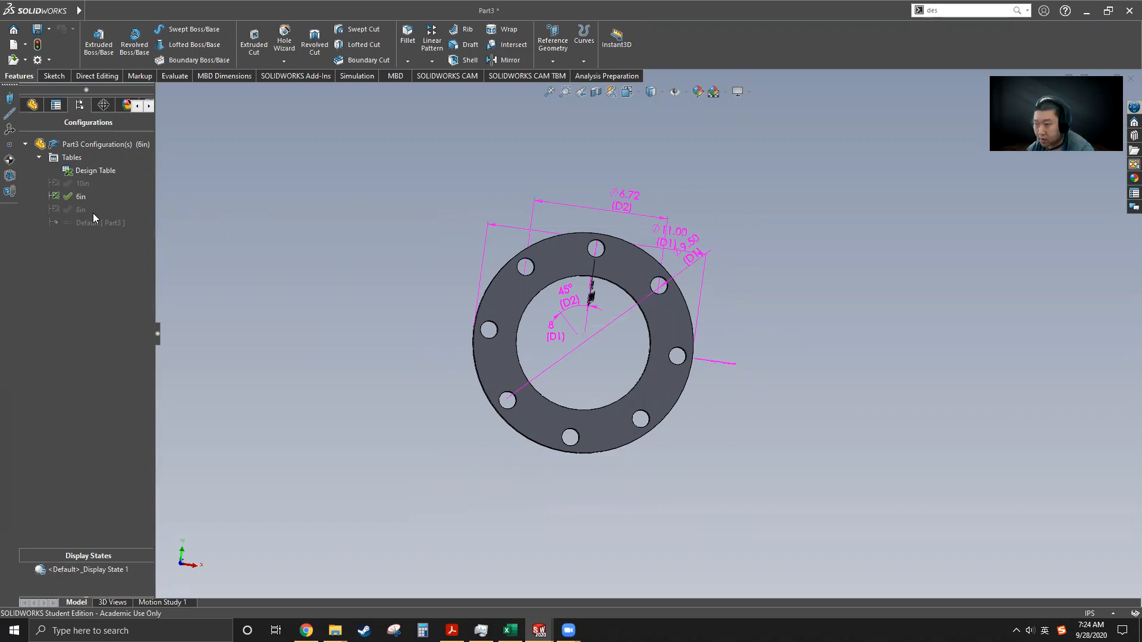
double_click(68, 185)
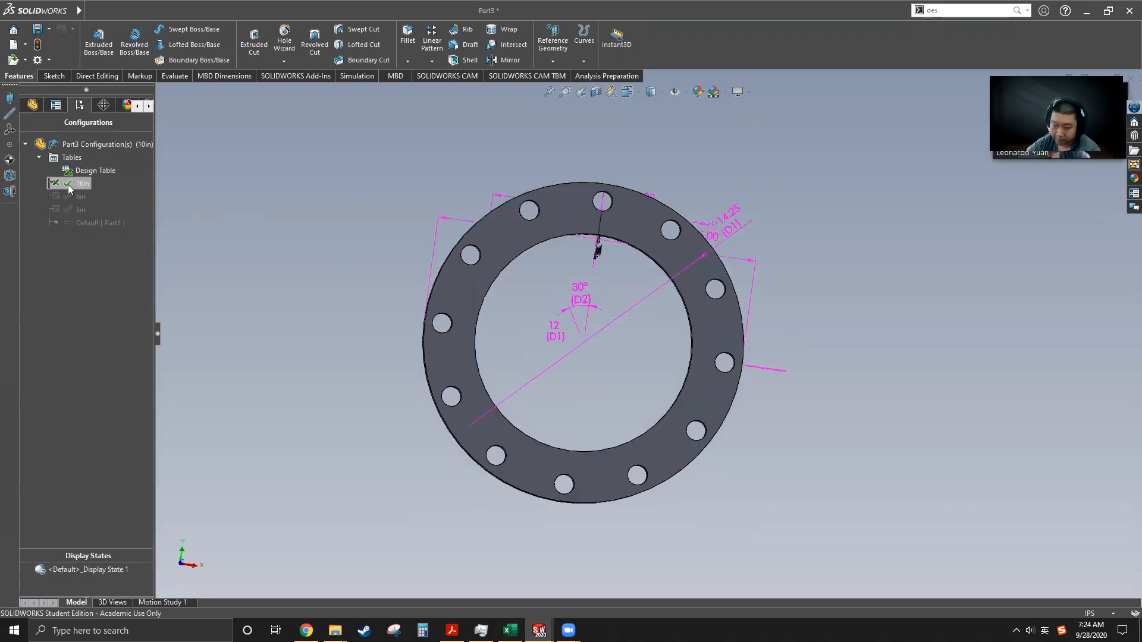
middle_drag(673, 397, 616, 347)
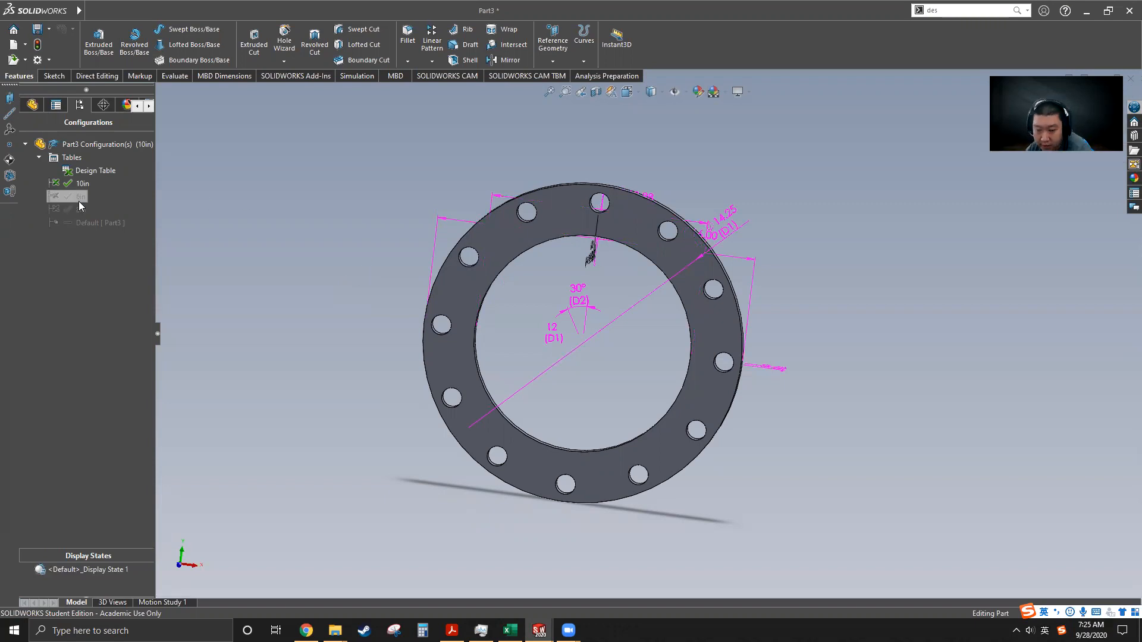
Step: Show the part's feature tree and examine the 10in flange and its bolt hole pattern from several angles
middle_drag(498, 278, 633, 416)
scroll(632, 419, up, 2)
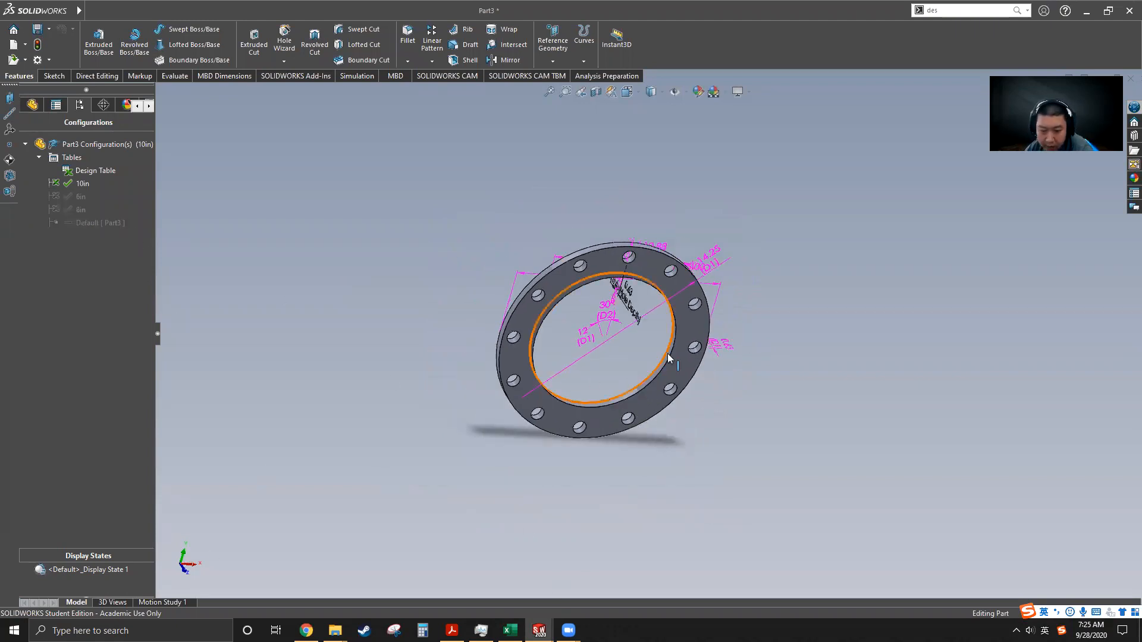
click(32, 105)
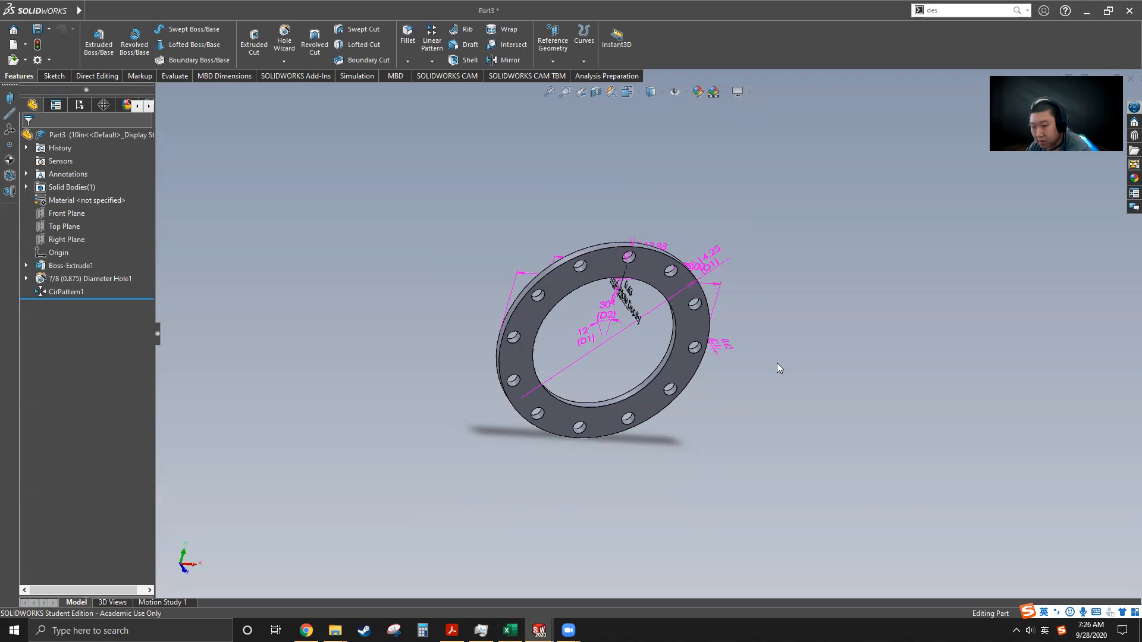
scroll(712, 442, down, 3)
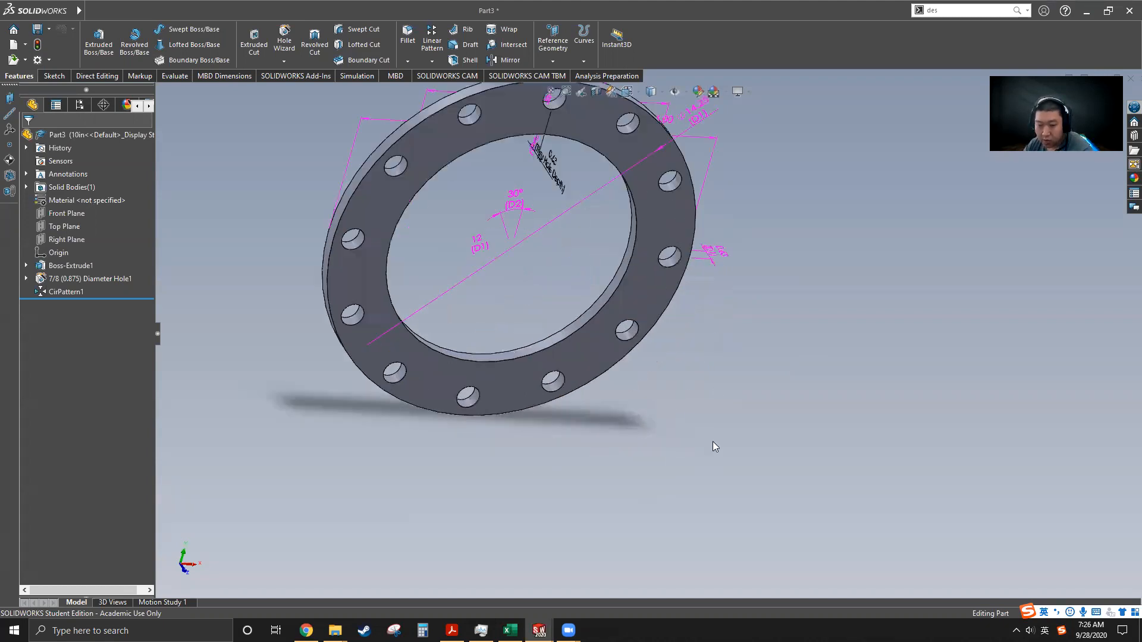
scroll(661, 429, up, 2)
middle_drag(629, 305, 611, 235)
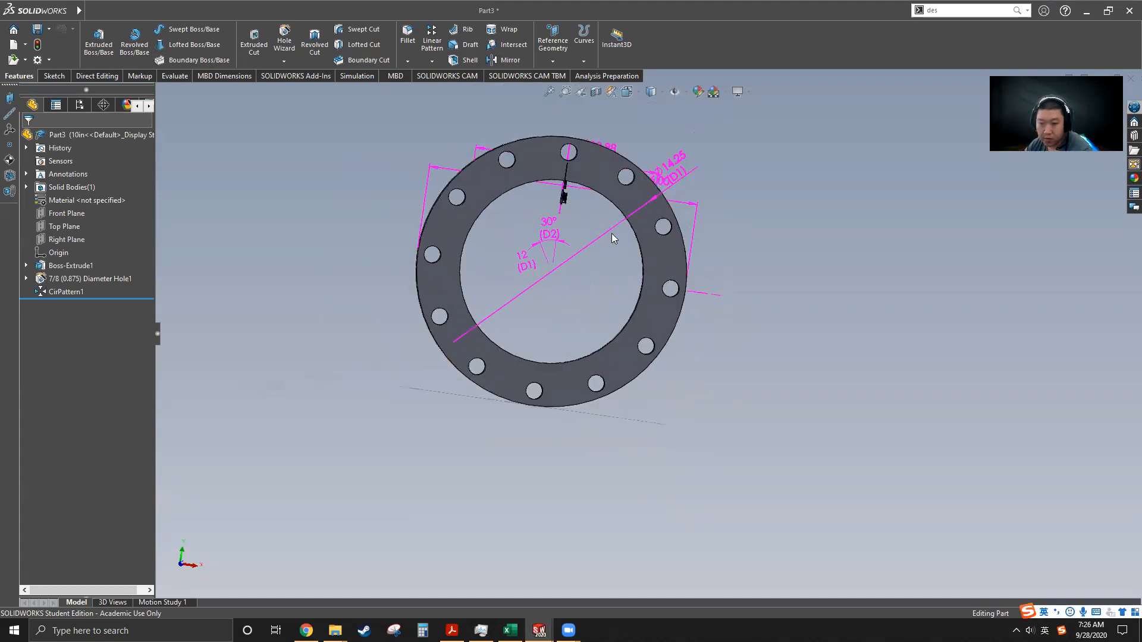
middle_drag(657, 289, 648, 323)
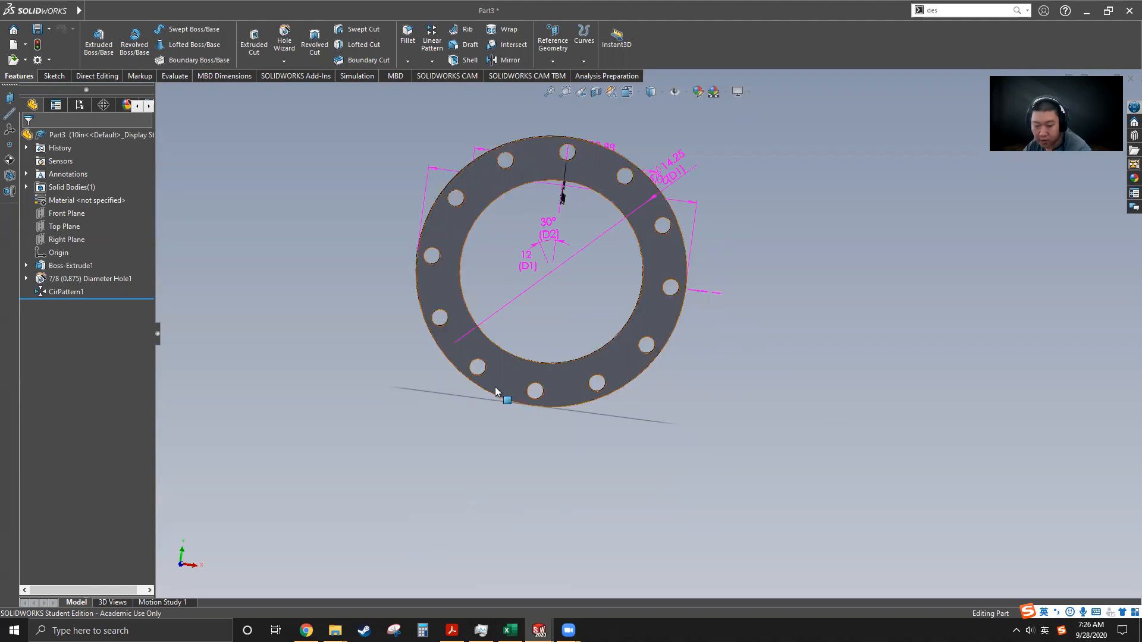
mouse_move(539, 630)
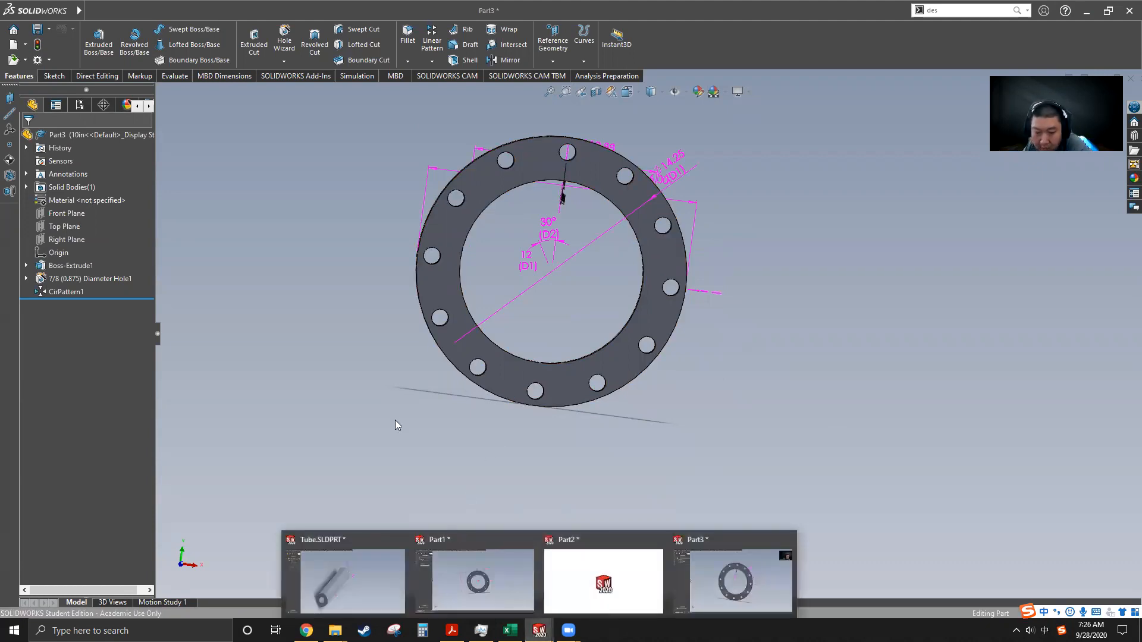